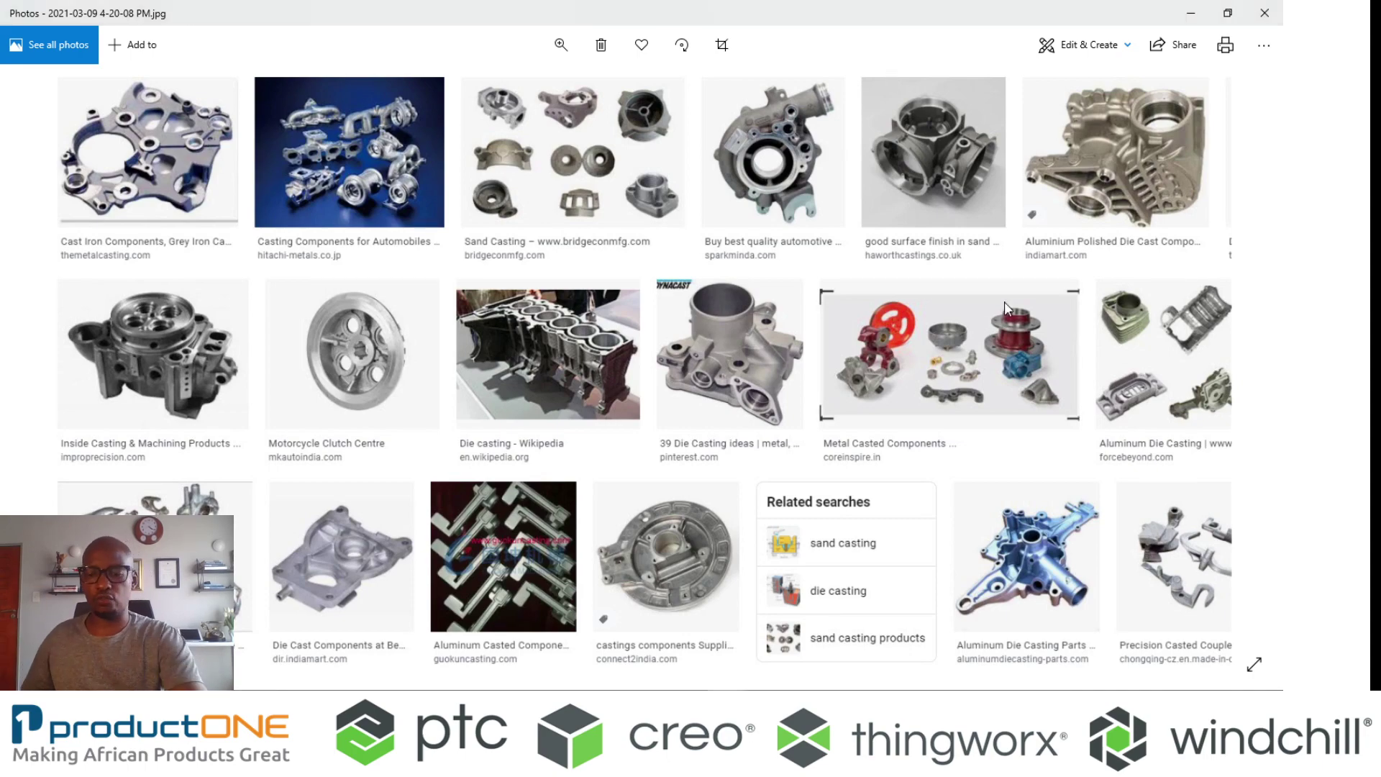
# Advance Photos to the 4-20-50 PM screenshot of rocker arm search results
pyautogui.press('Right')
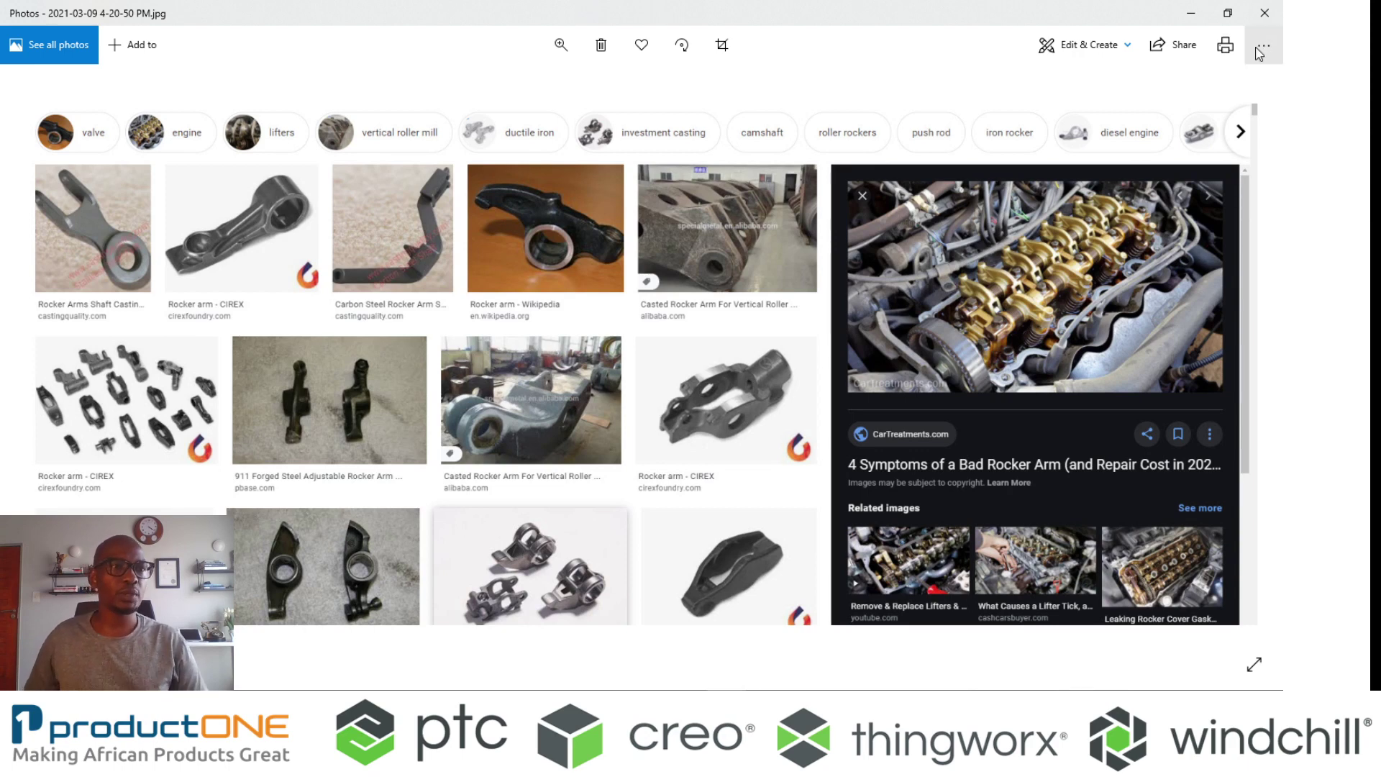
# Show the CULBUTEUR rocker arm part in Shading With Edges style and orbit it
pyautogui.click(1191, 13)
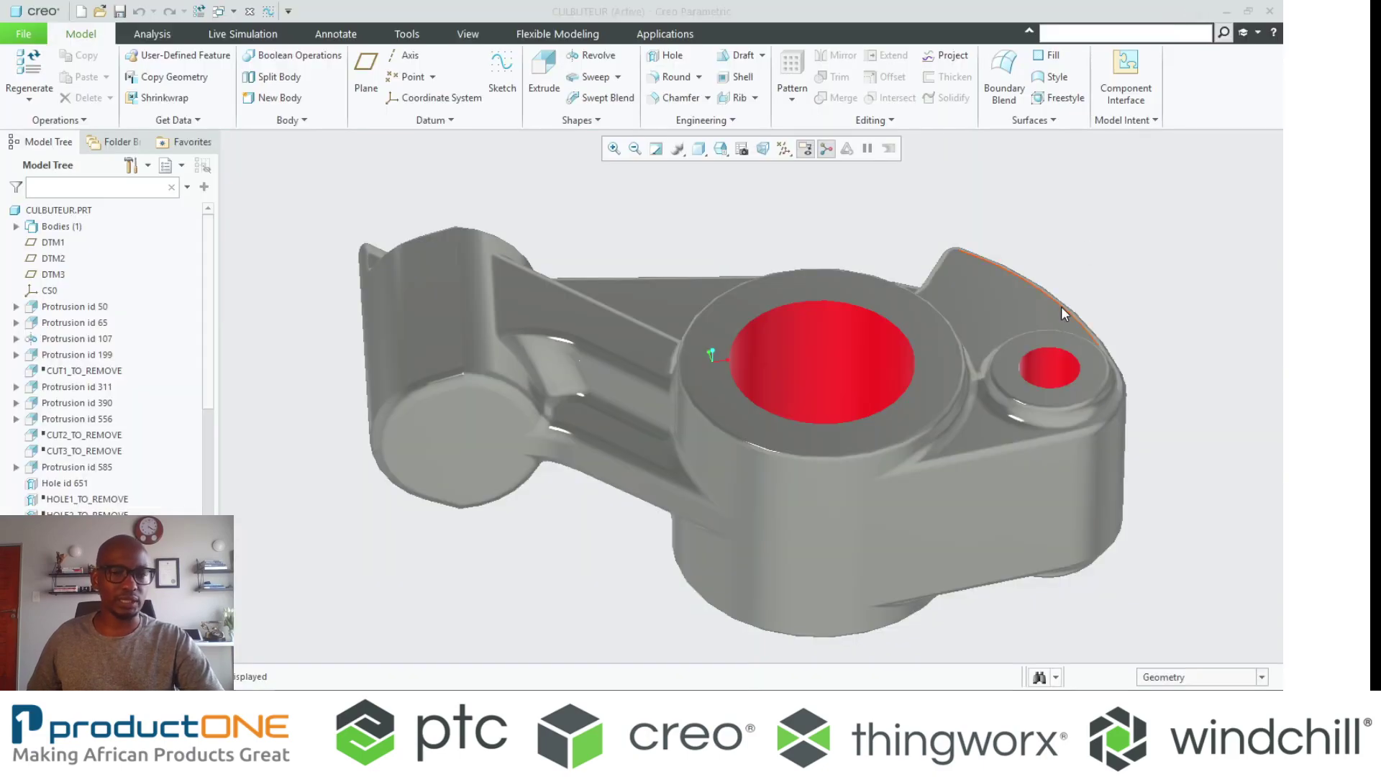
pyautogui.click(697, 149)
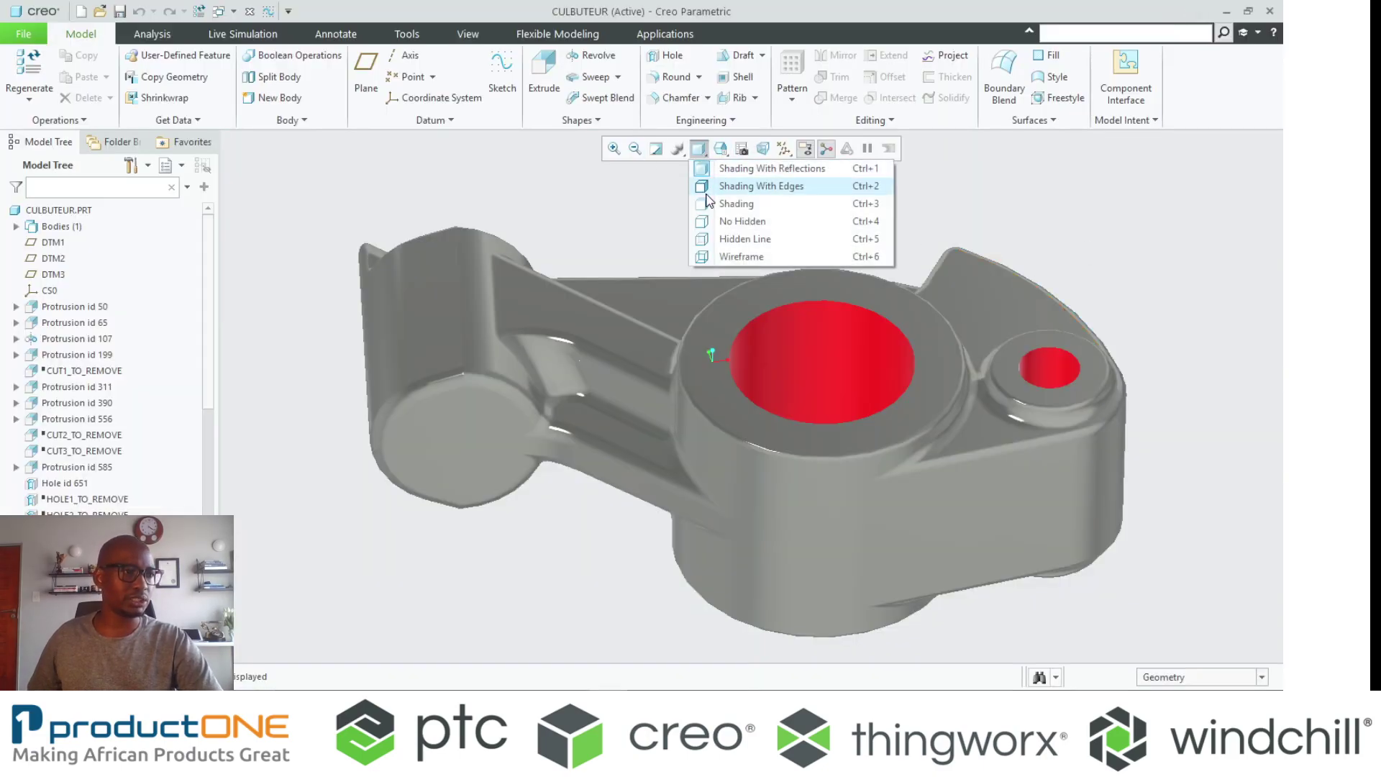
pyautogui.click(707, 188)
pyautogui.moveTo(707, 194)
pyautogui.mouseDown(button='middle')
pyautogui.moveTo(676, 266)
pyautogui.moveTo(708, 259)
pyautogui.moveTo(651, 256)
pyautogui.moveTo(666, 299)
pyautogui.moveTo(674, 279)
pyautogui.mouseUp(button='middle')
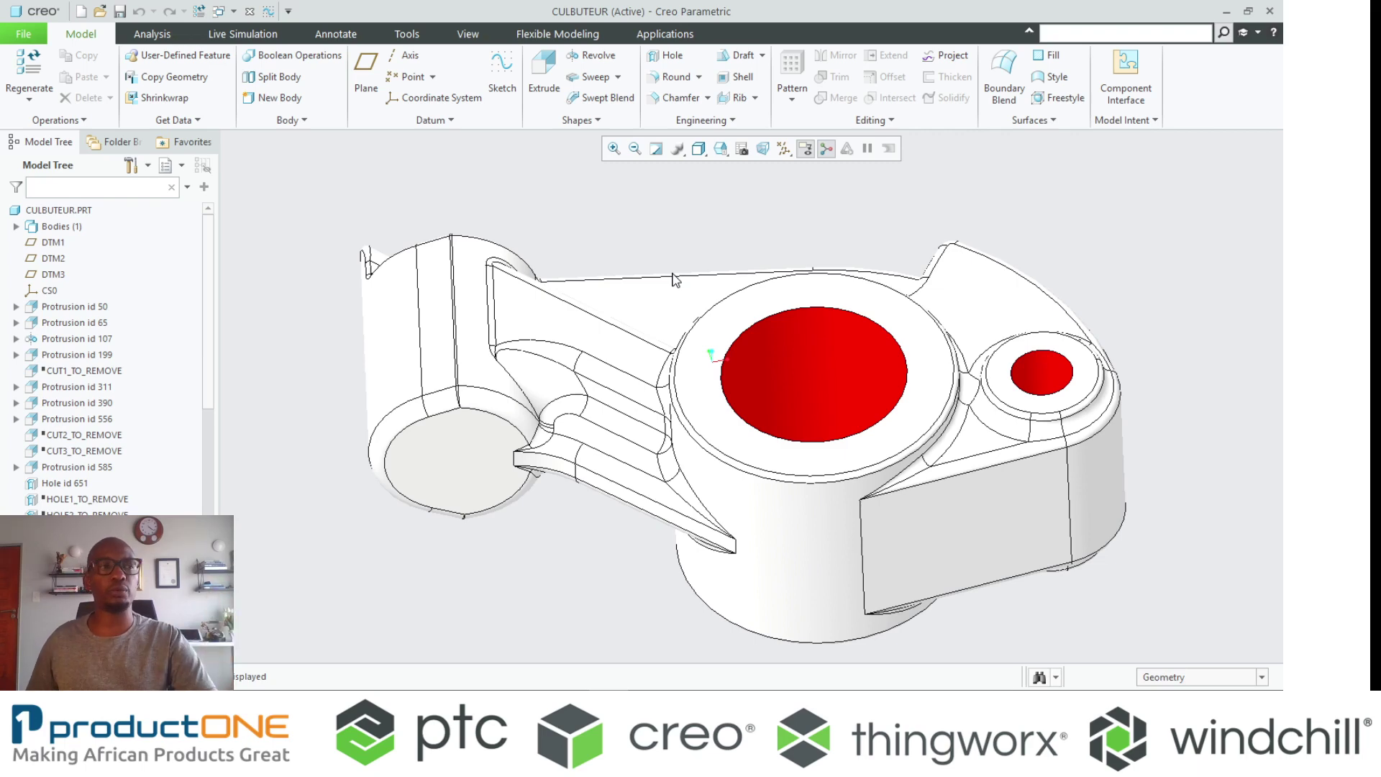
# Create a Manufacturing > Cast cavity model named CASting using the mmns_mfg_cast_rel template
pyautogui.click(80, 11)
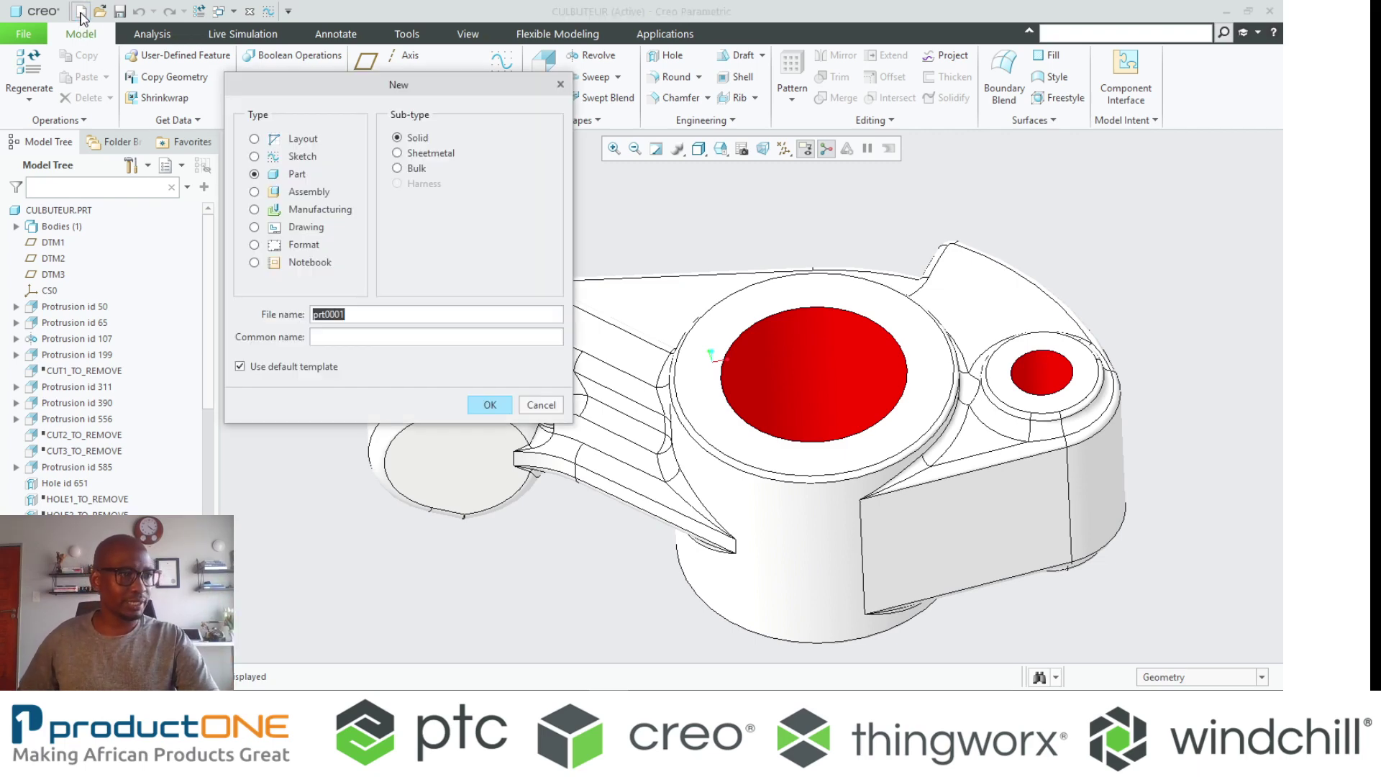
pyautogui.click(305, 211)
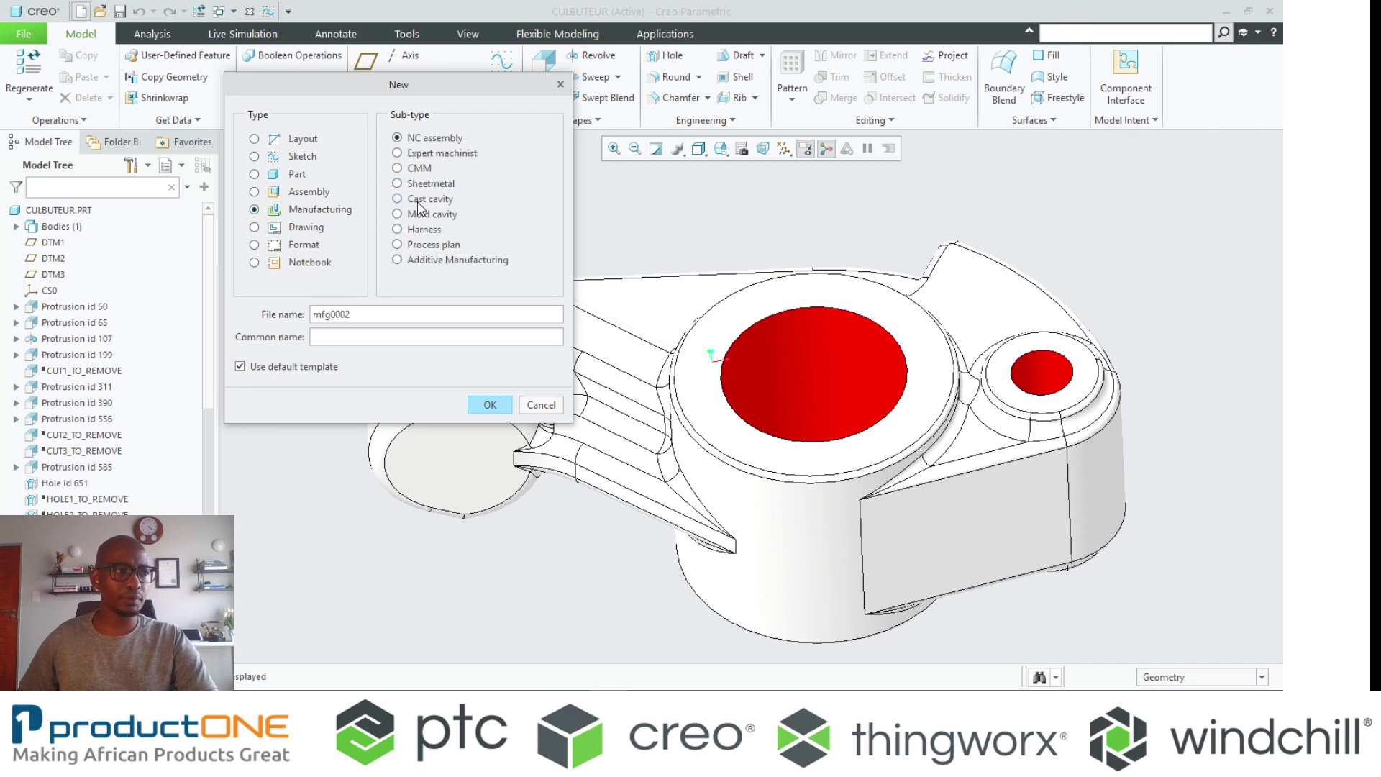
pyautogui.click(417, 202)
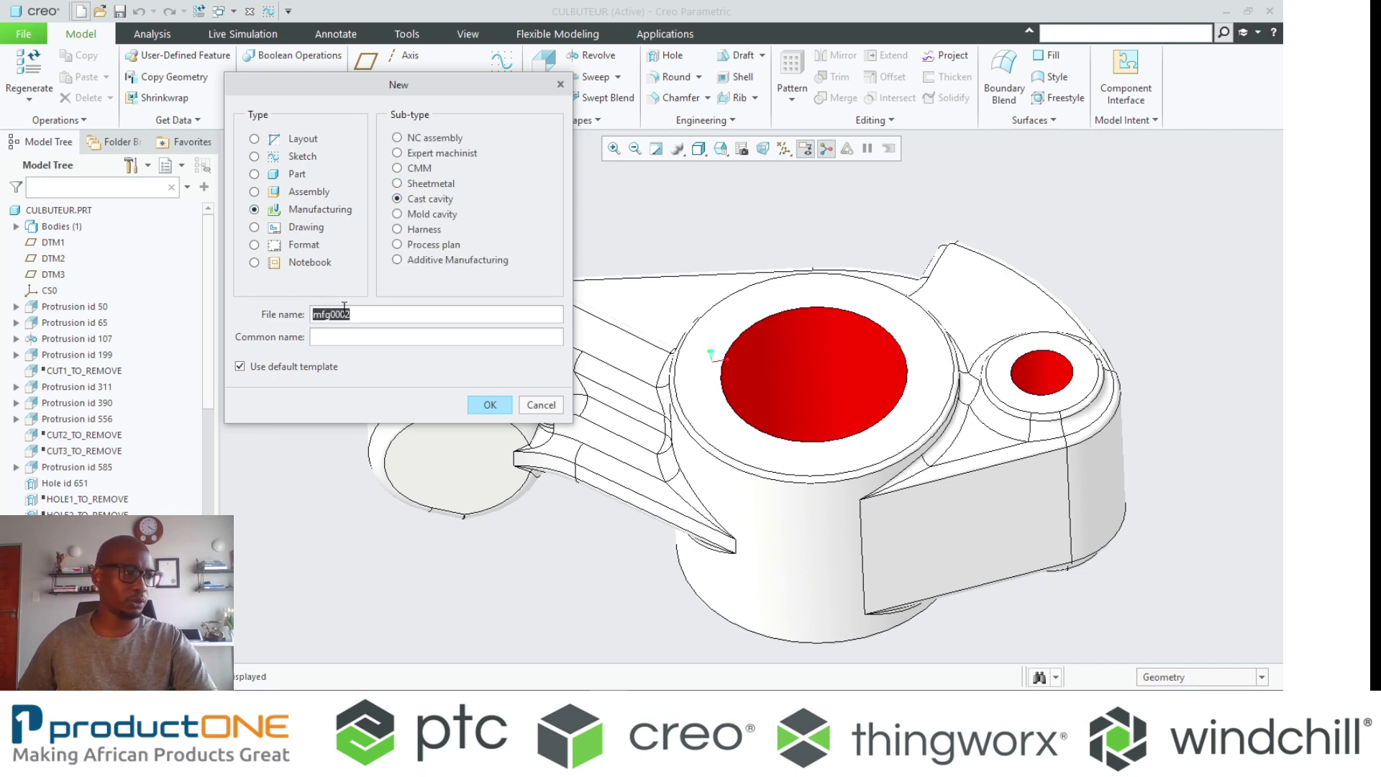
pyautogui.click(259, 367)
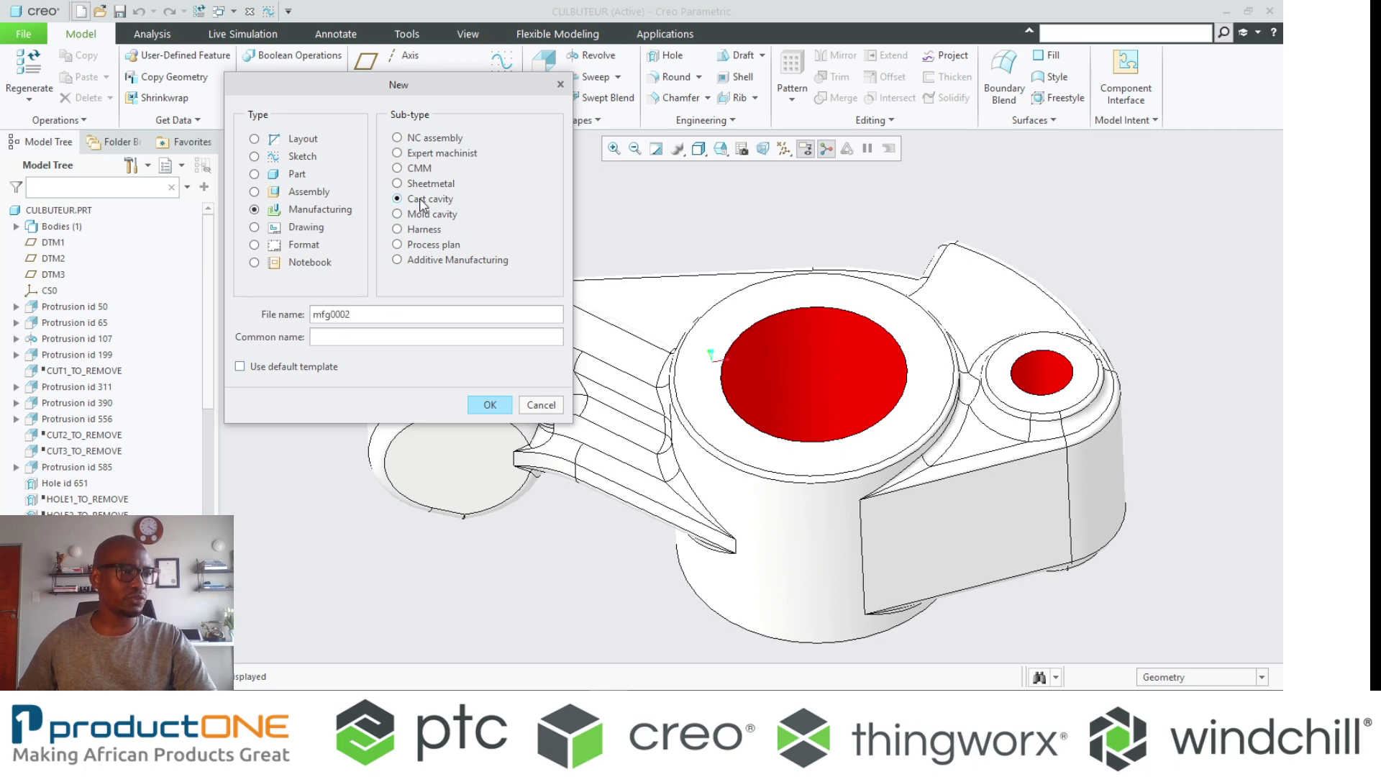
pyautogui.moveTo(353, 314); pyautogui.dragTo(237, 316)
pyautogui.write('CAS')
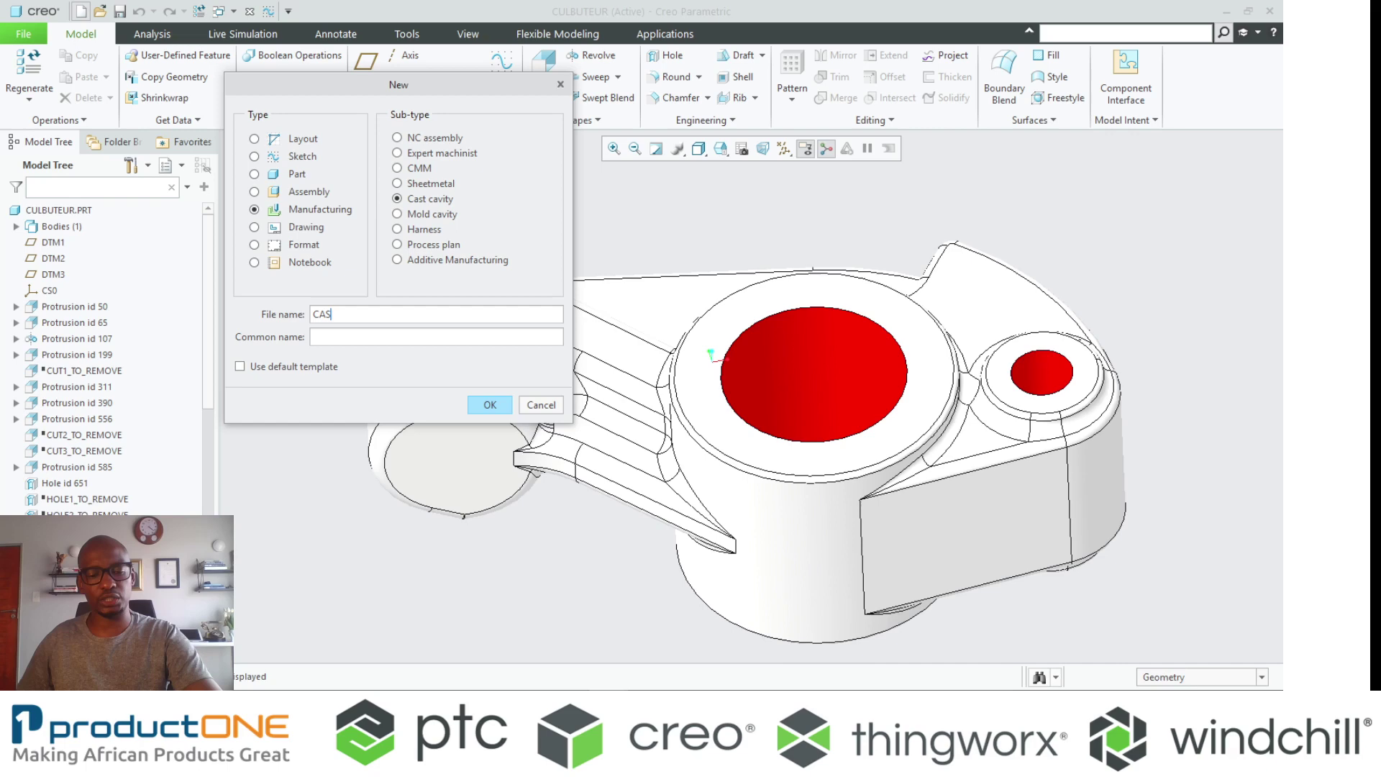
pyautogui.write('ting')
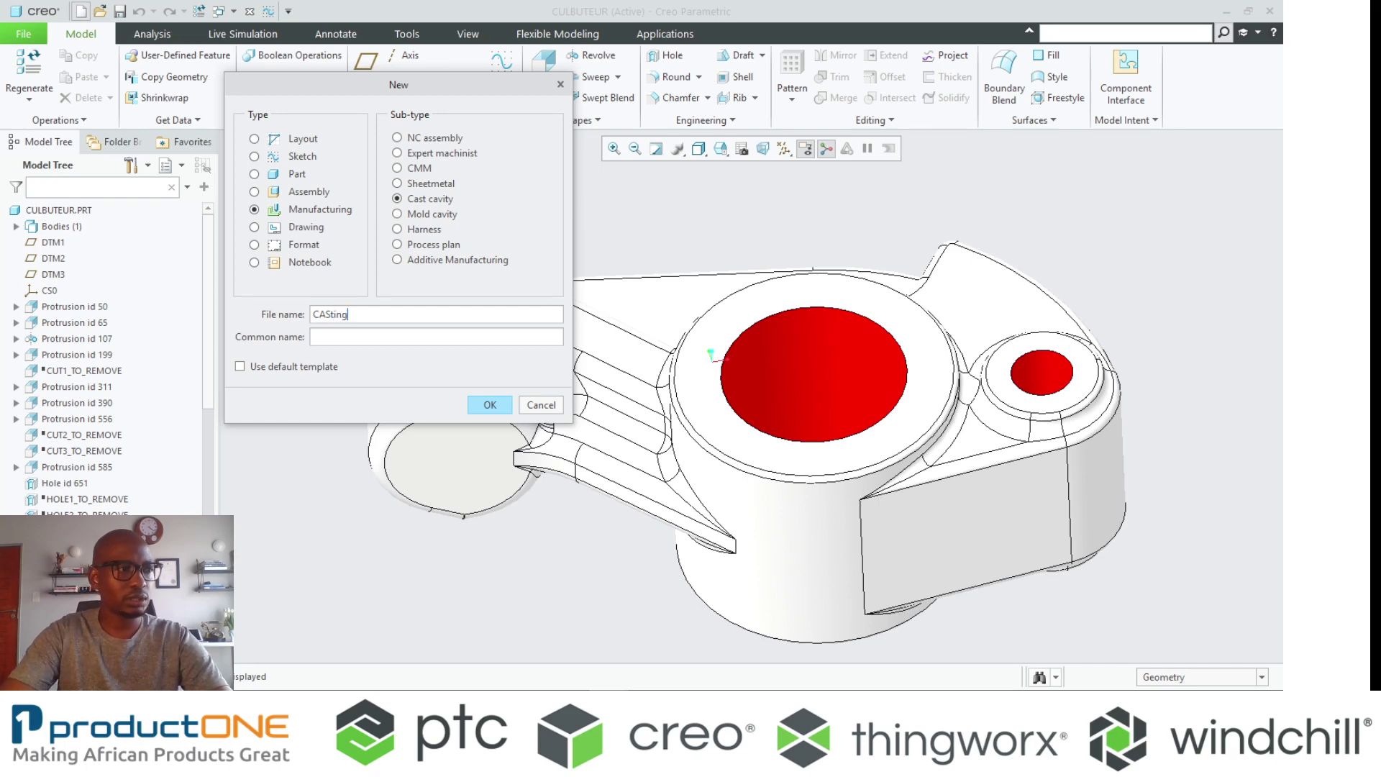
pyautogui.press('Return')
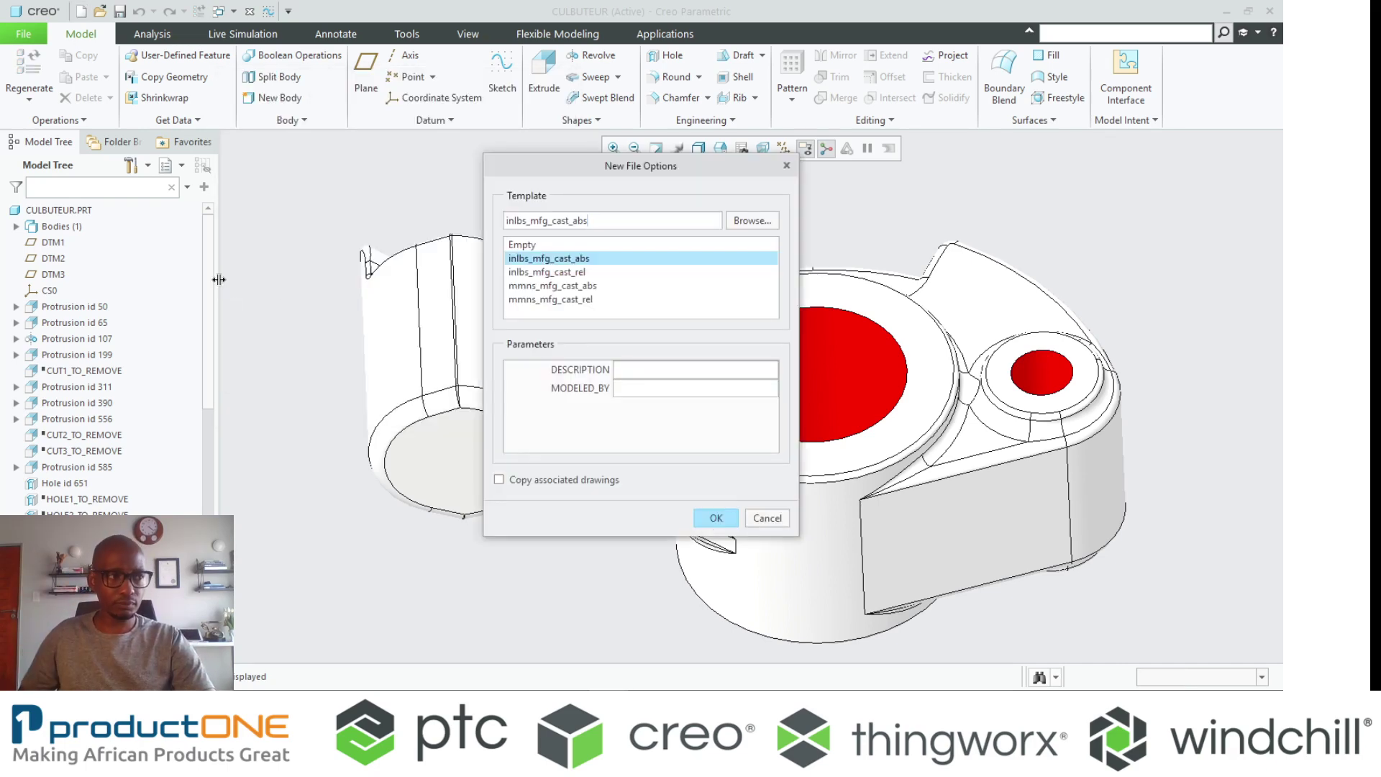
pyautogui.doubleClick(519, 300)
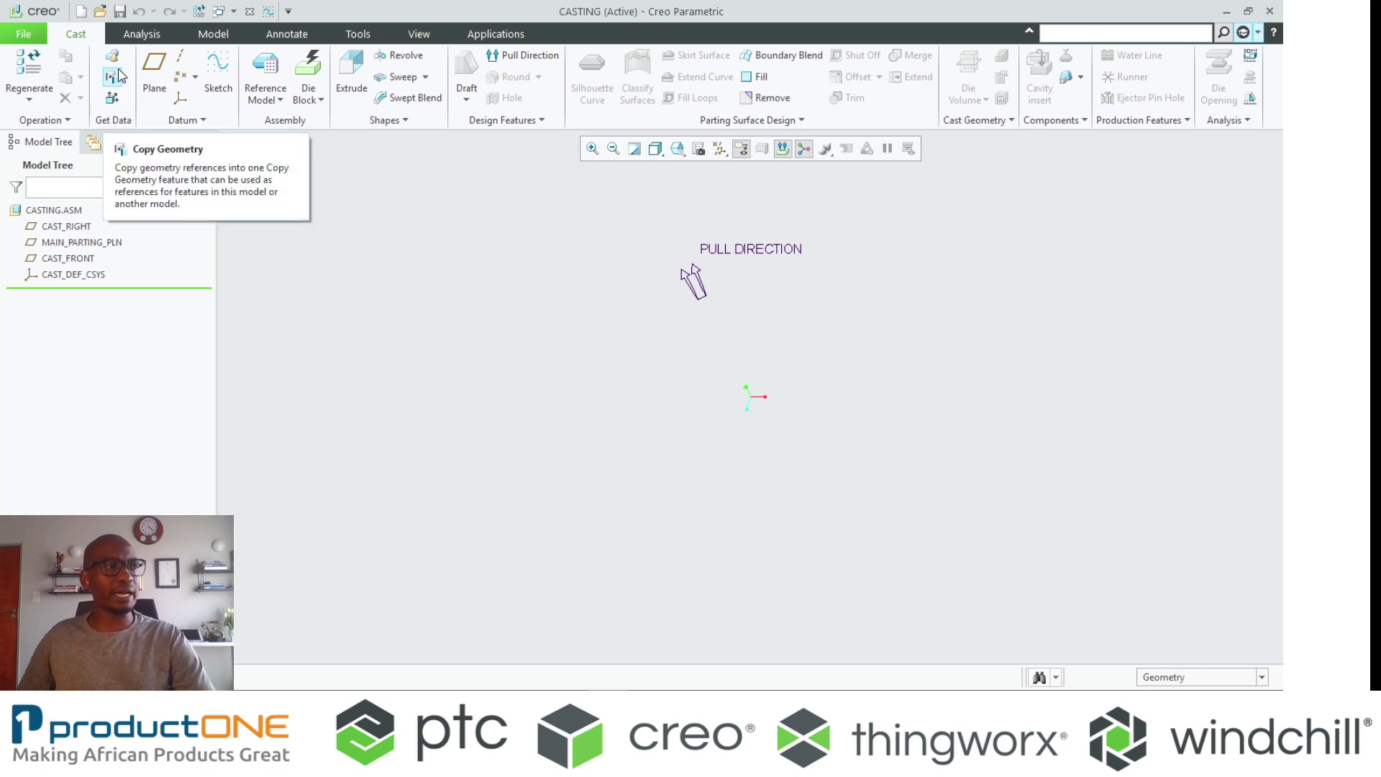
# Add culbuteur.prt from session as reference model CASTING_REF and preview it
pyautogui.click(262, 68)
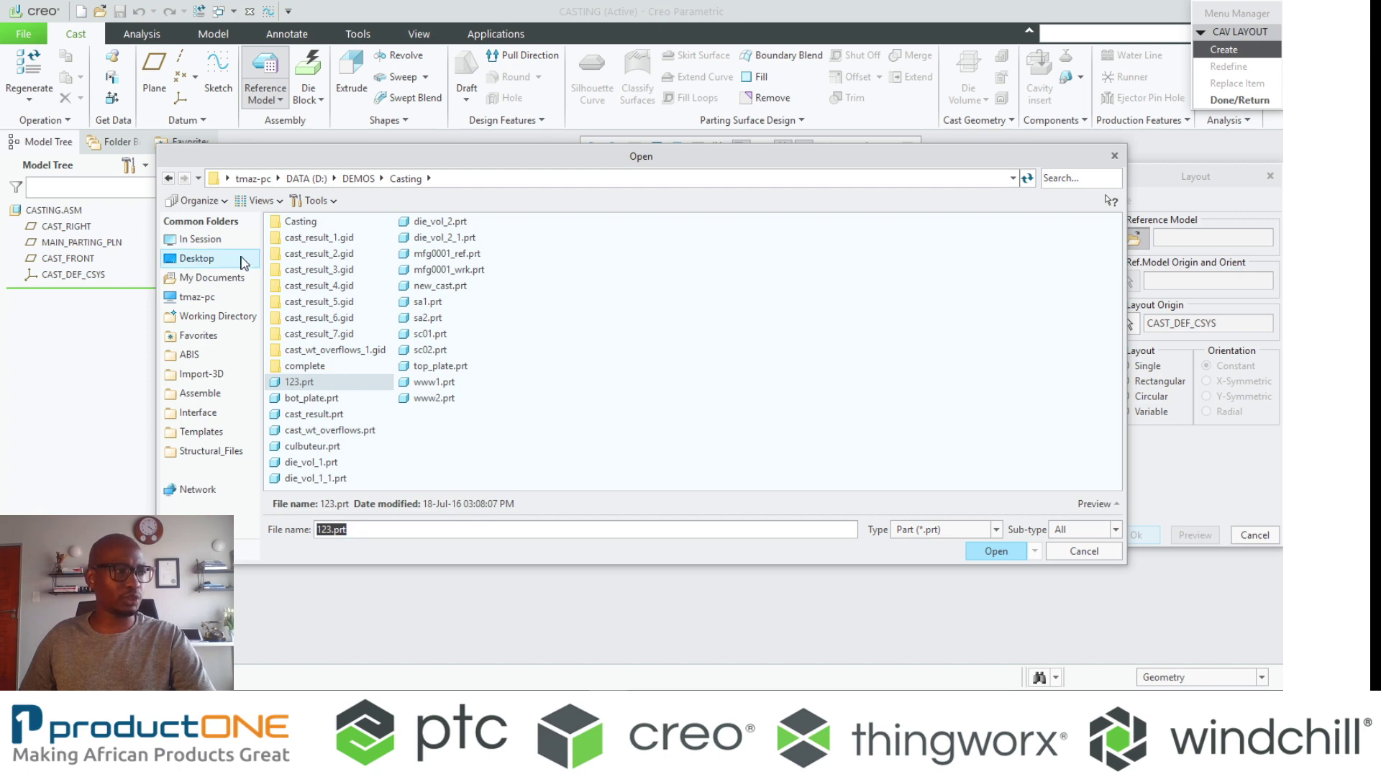
pyautogui.click(190, 239)
pyautogui.press('Return')
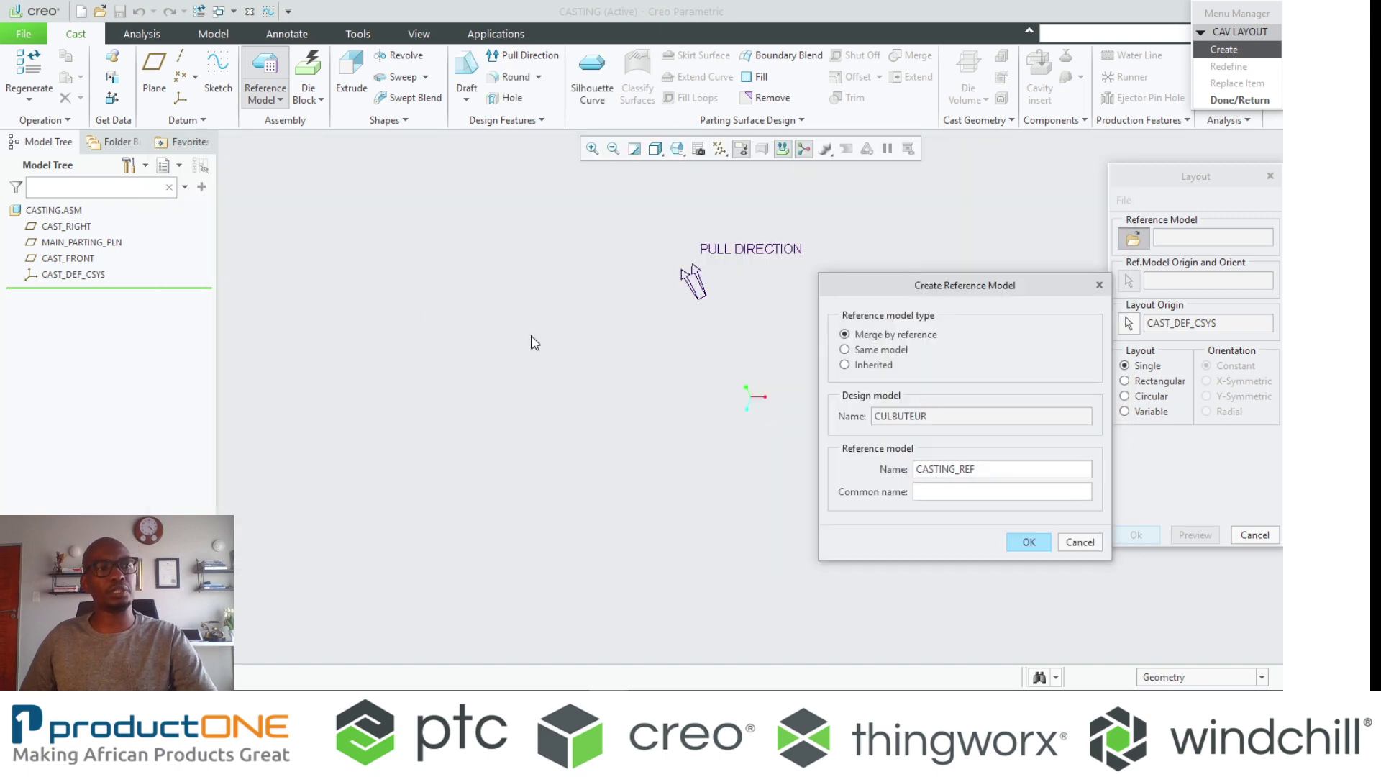
pyautogui.click(1028, 541)
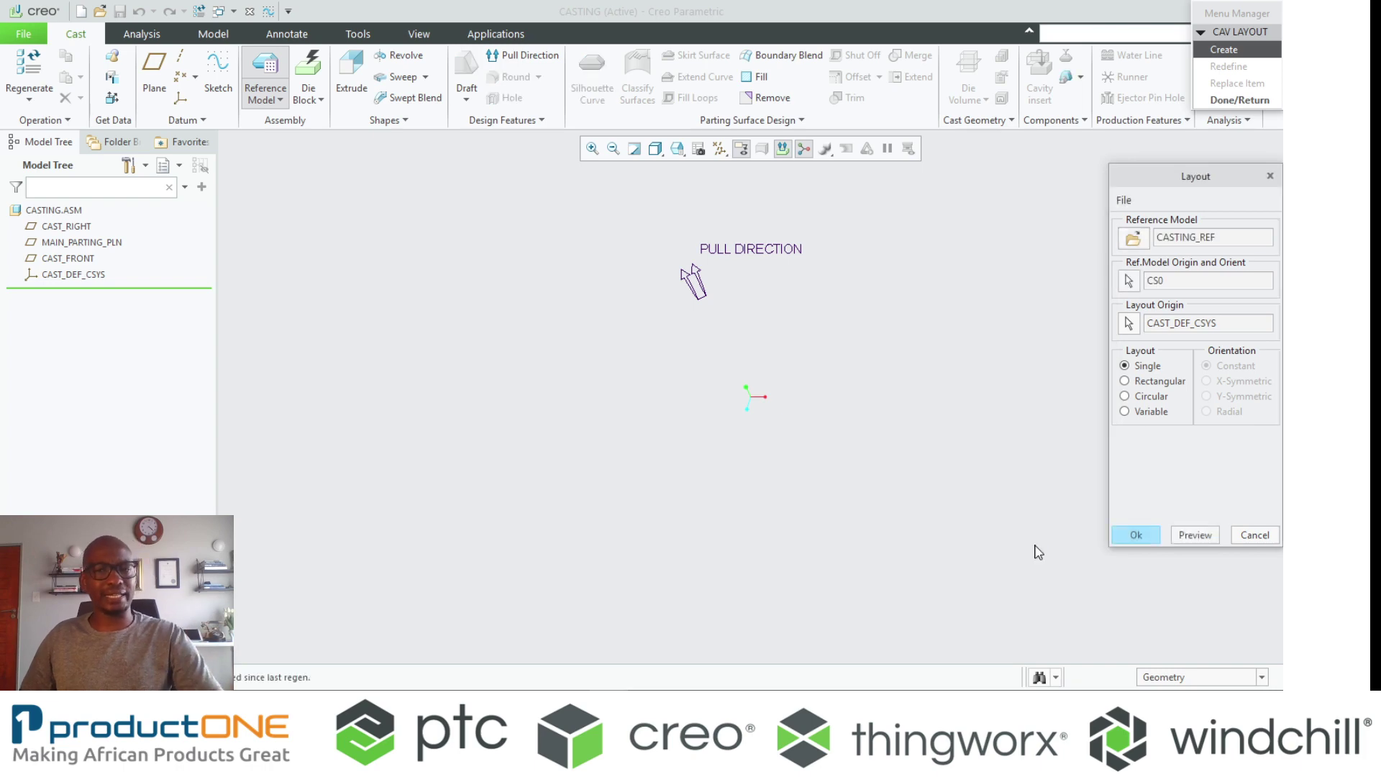
pyautogui.click(1194, 536)
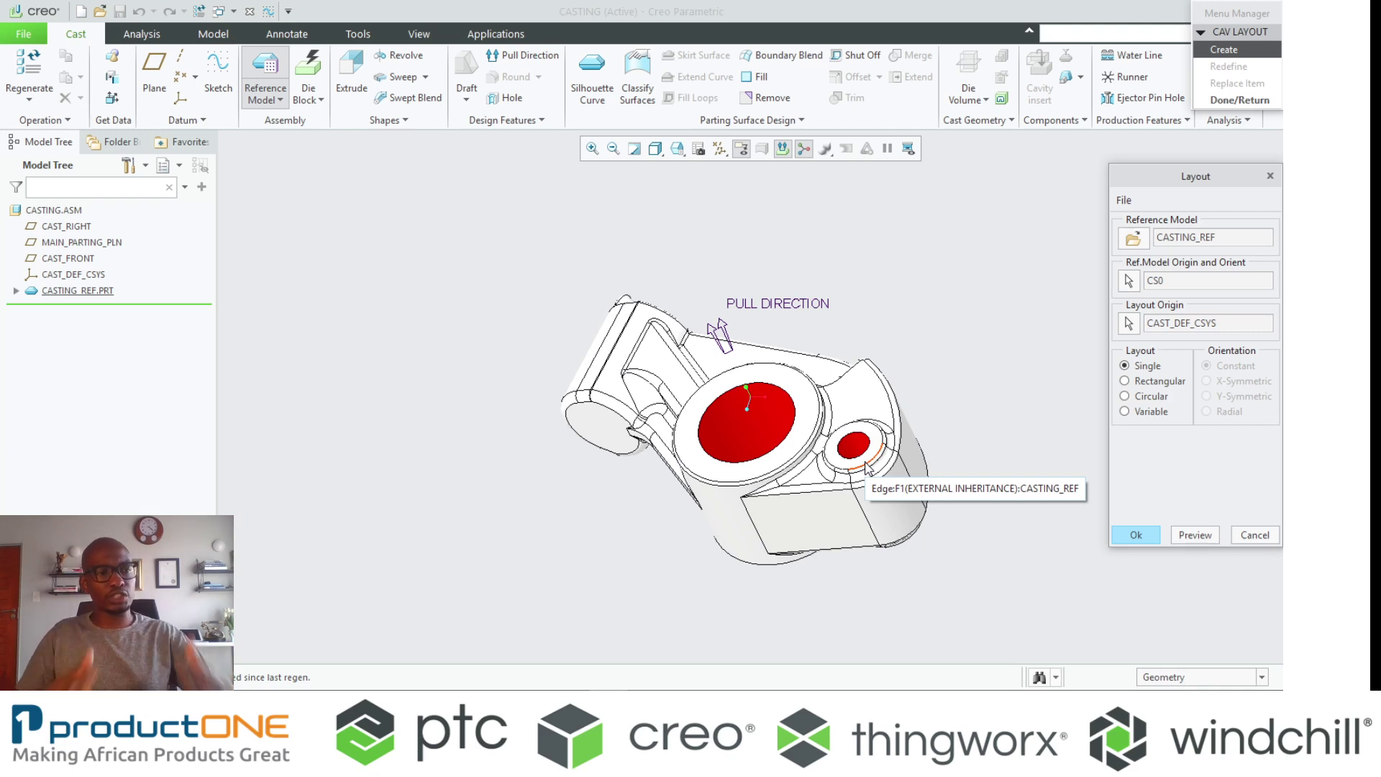
# Preview a rectangular layout, then set a Circular Radial layout with radius 55 and start angle 45
pyautogui.click(1160, 382)
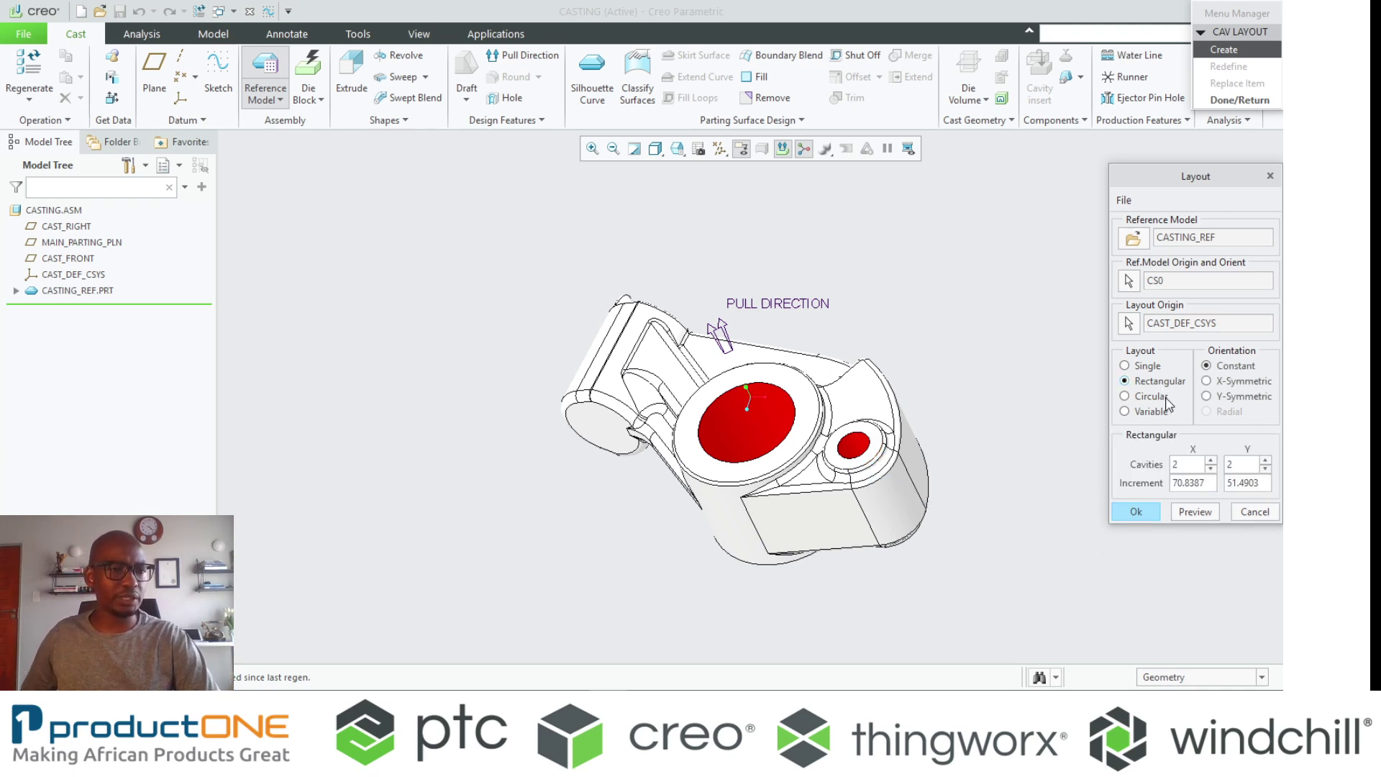
pyautogui.click(1188, 518)
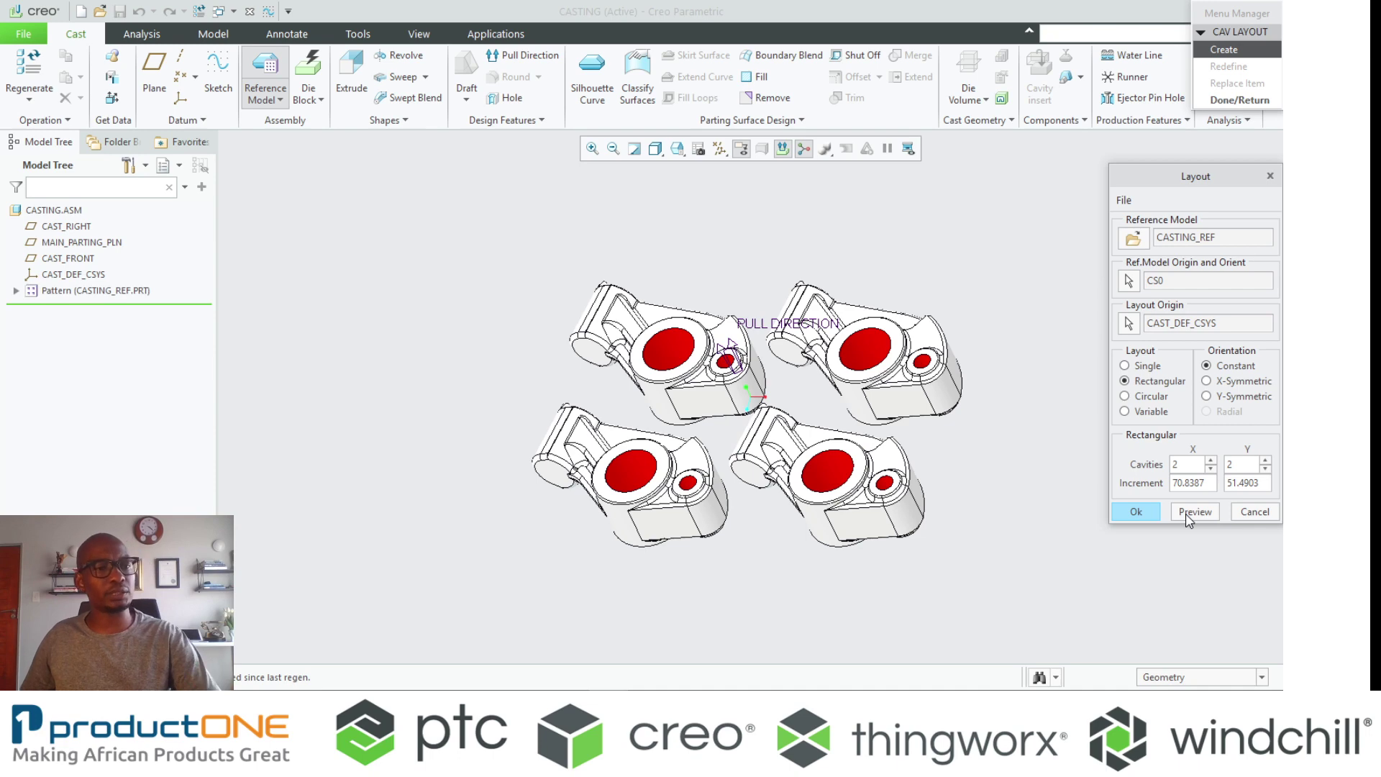
pyautogui.click(1144, 400)
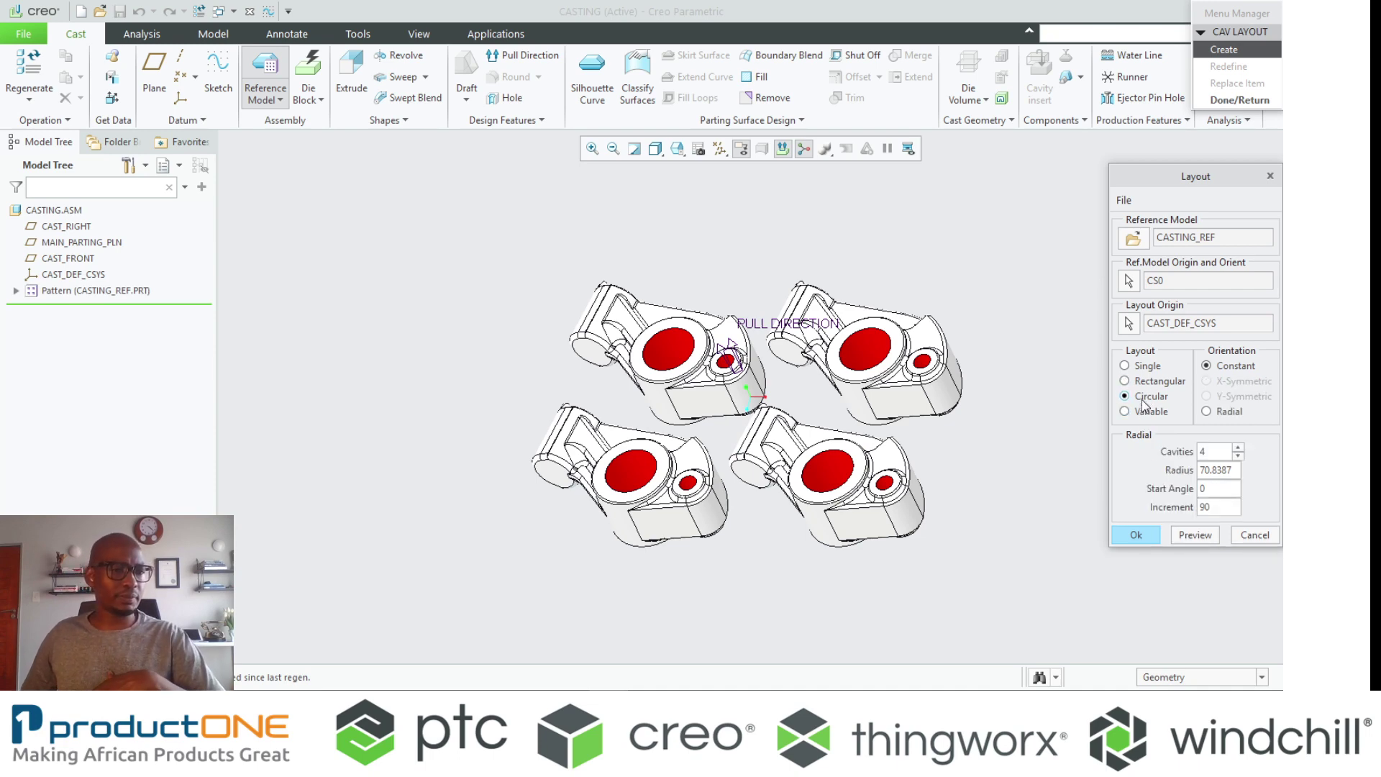
pyautogui.click(1207, 411)
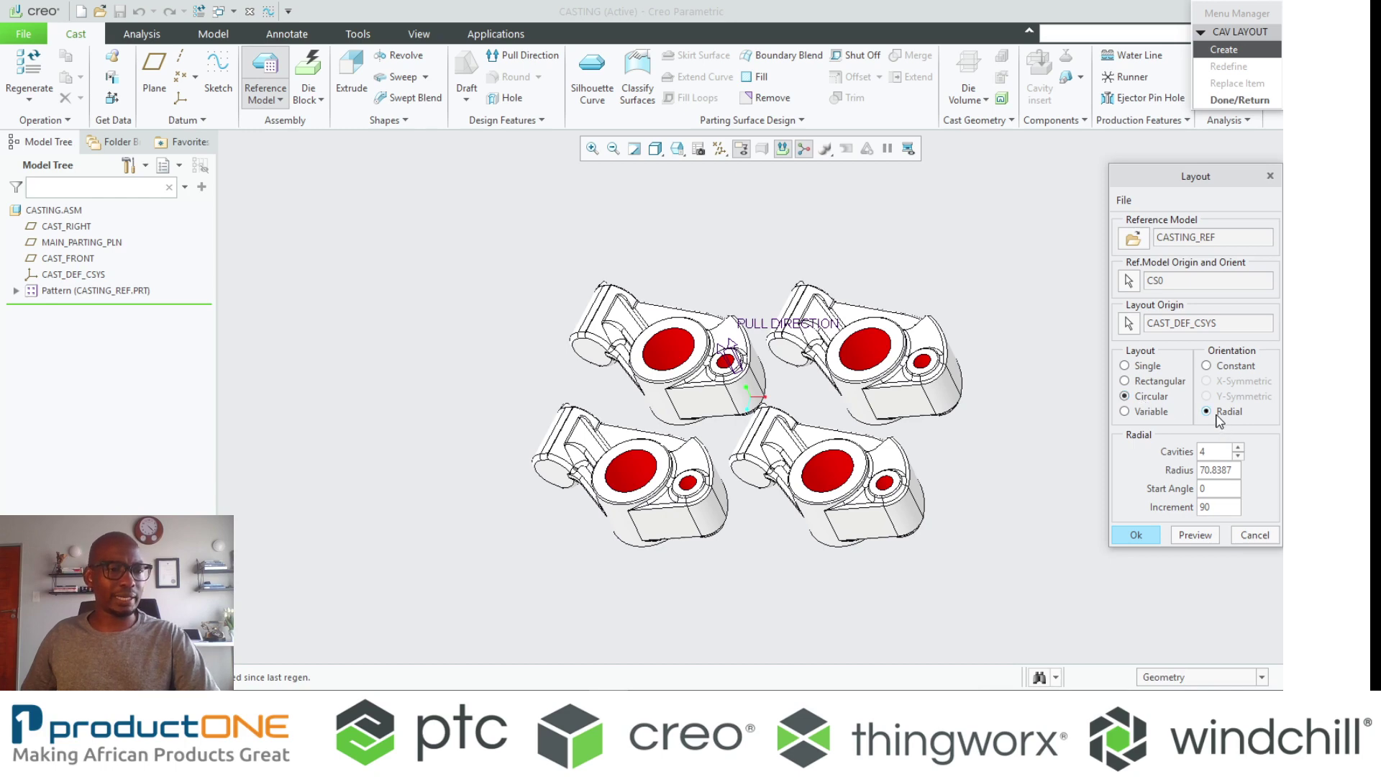
pyautogui.doubleClick(1235, 468)
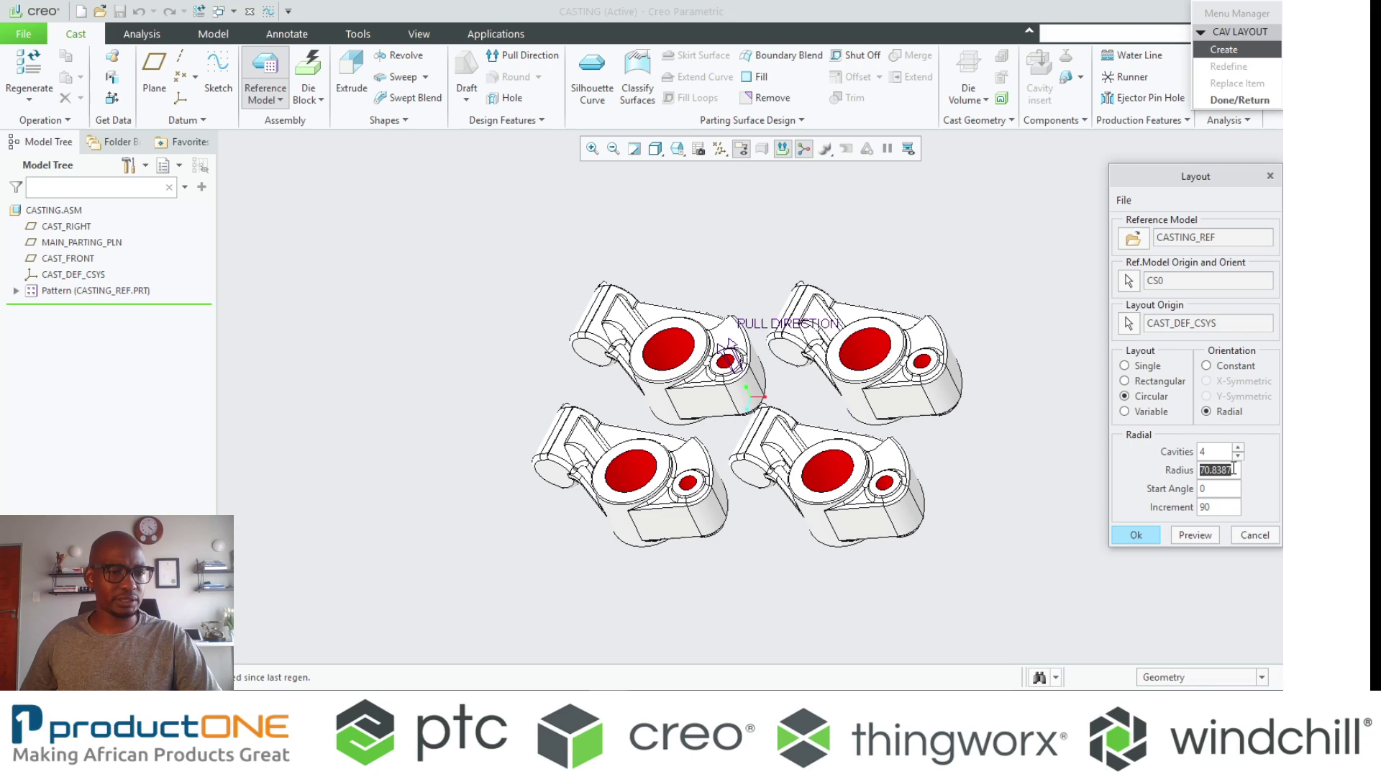
pyautogui.write('55')
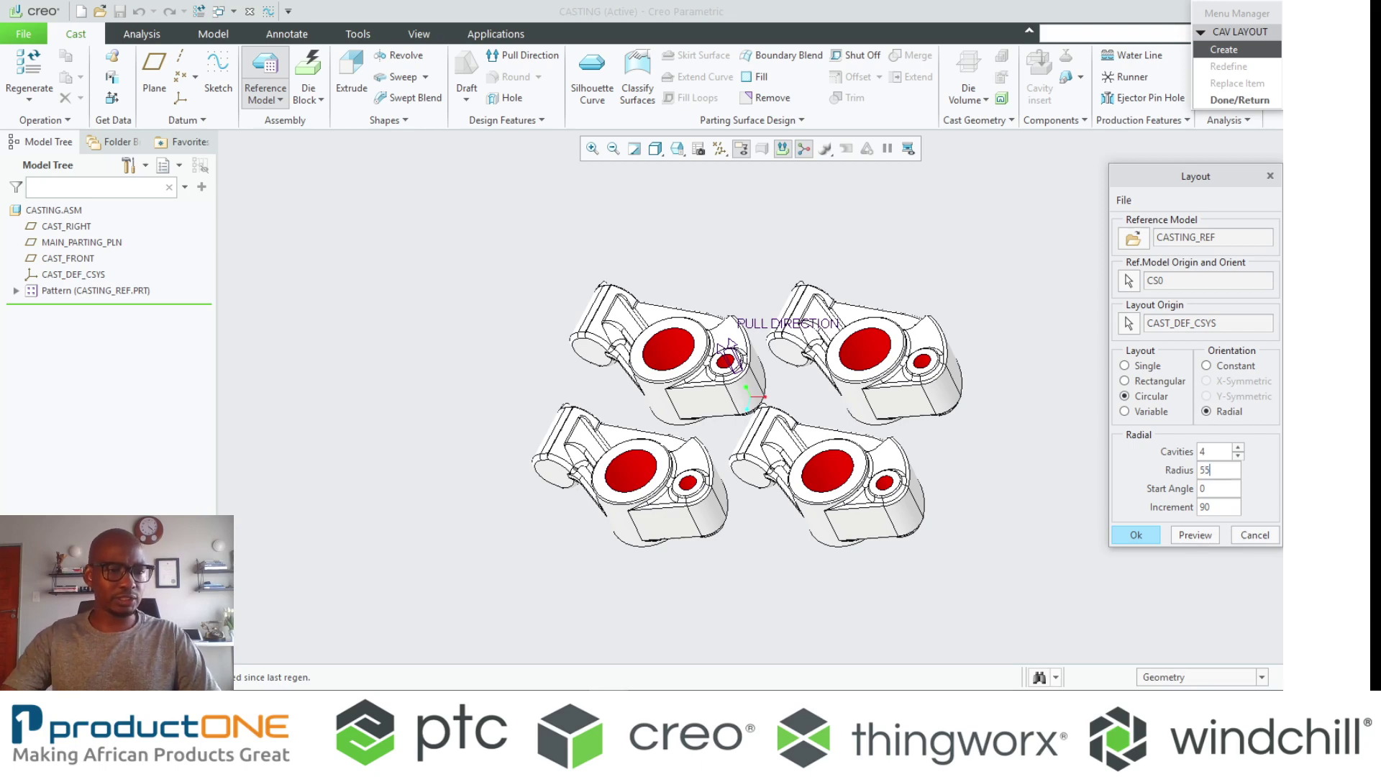
pyautogui.press('Tab')
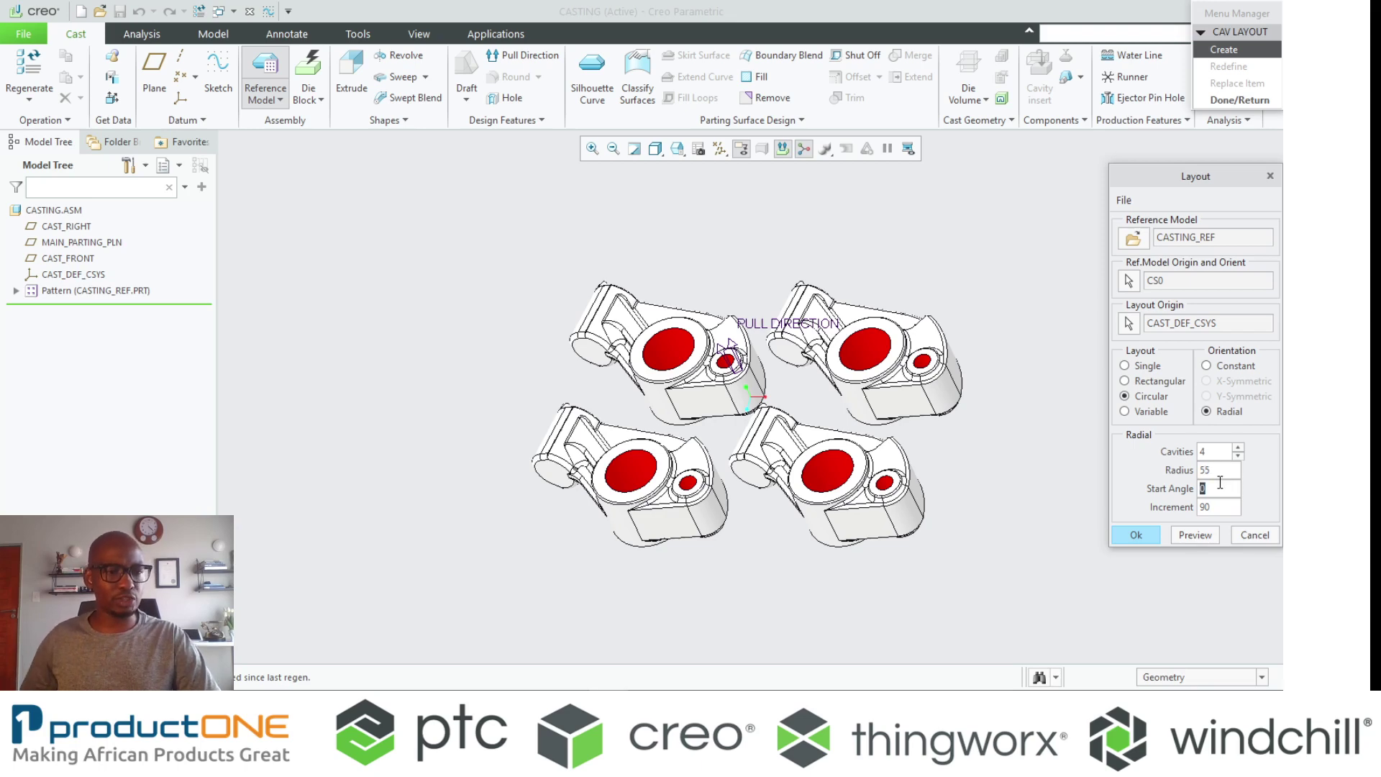
pyautogui.write('45')
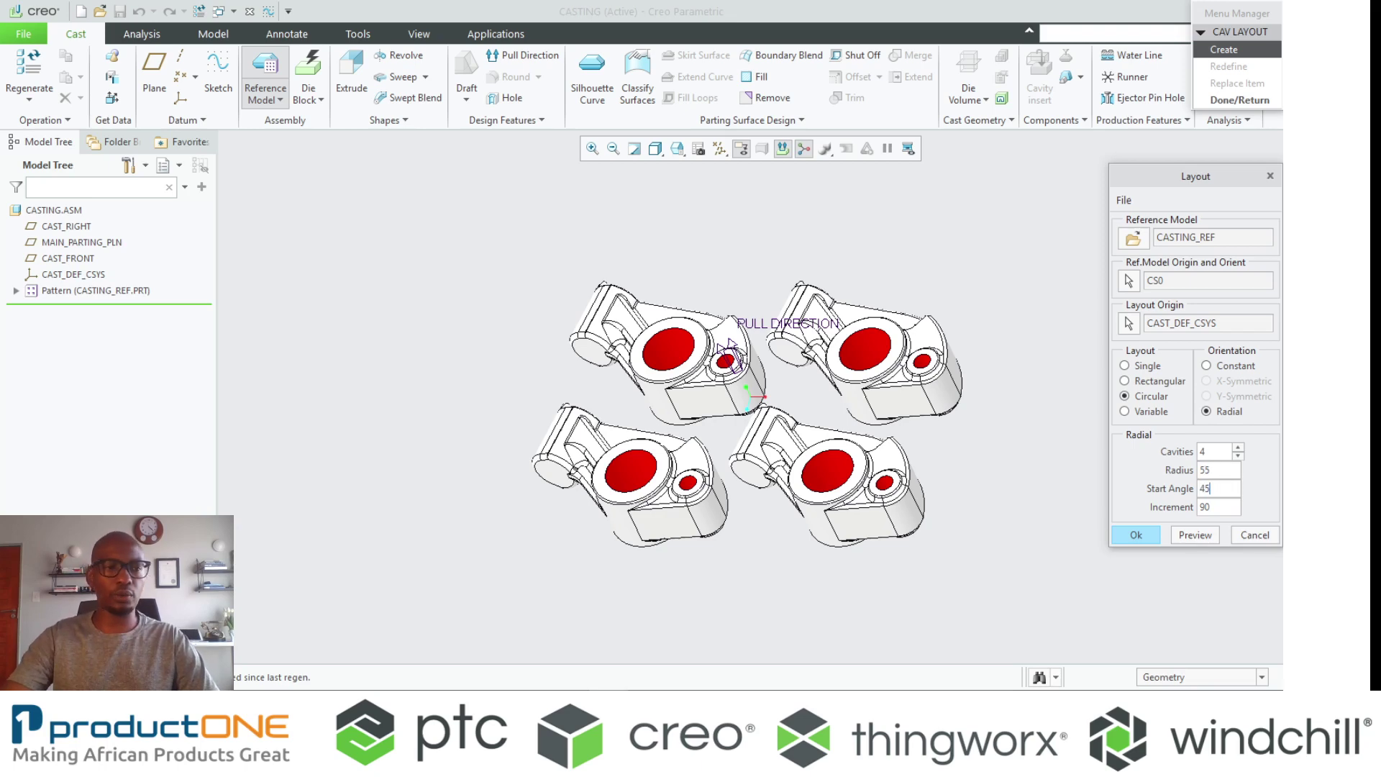
pyautogui.click(1197, 535)
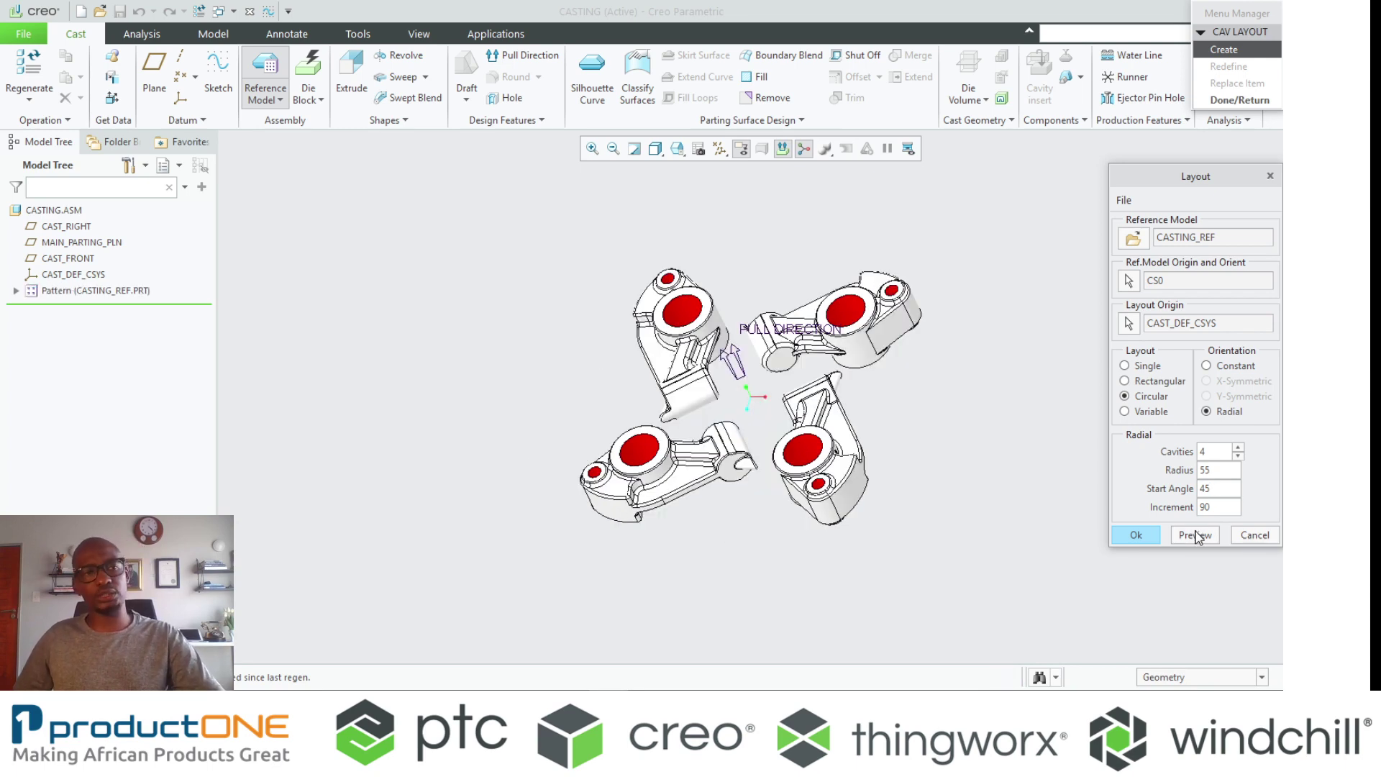
# Redefine the reference model origin REF_ORIGIN rotated -160 degrees about Z
pyautogui.click(1129, 279)
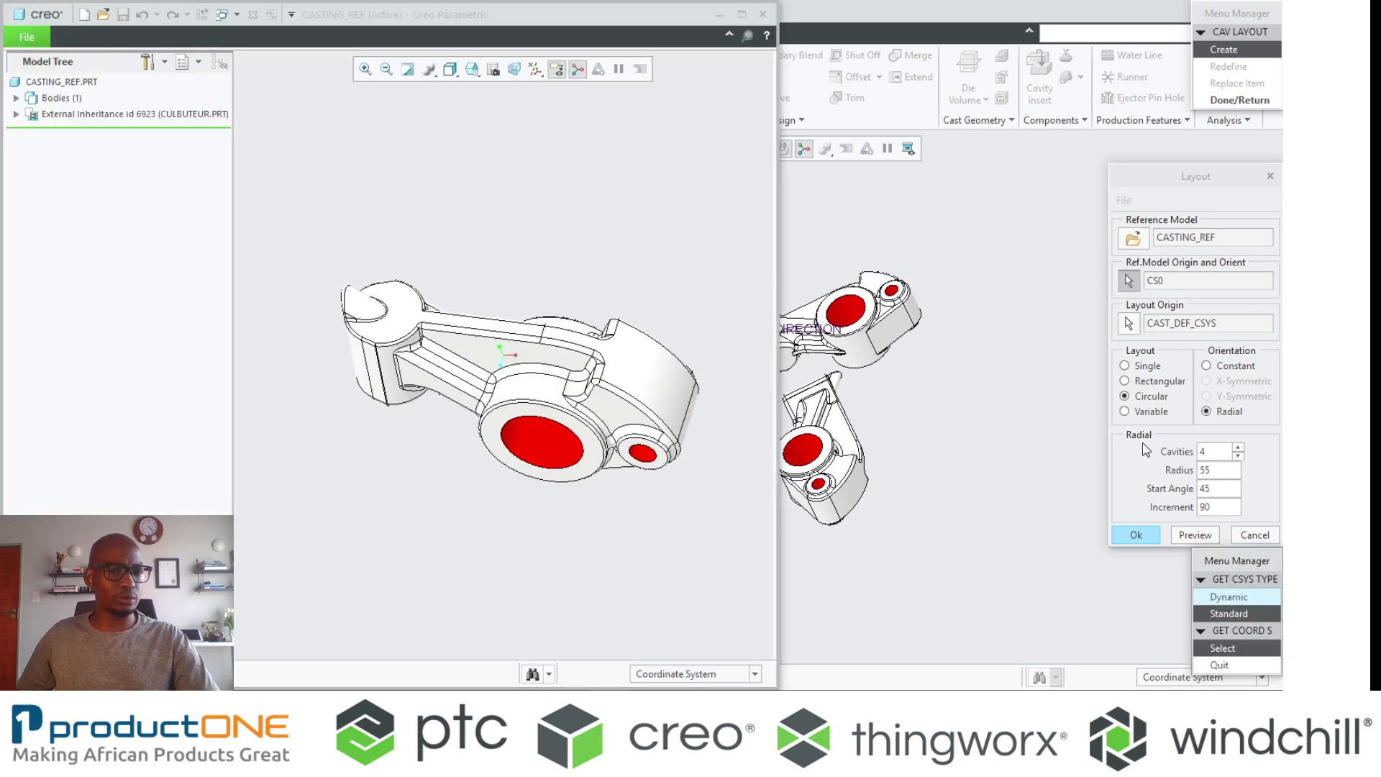
pyautogui.click(1230, 597)
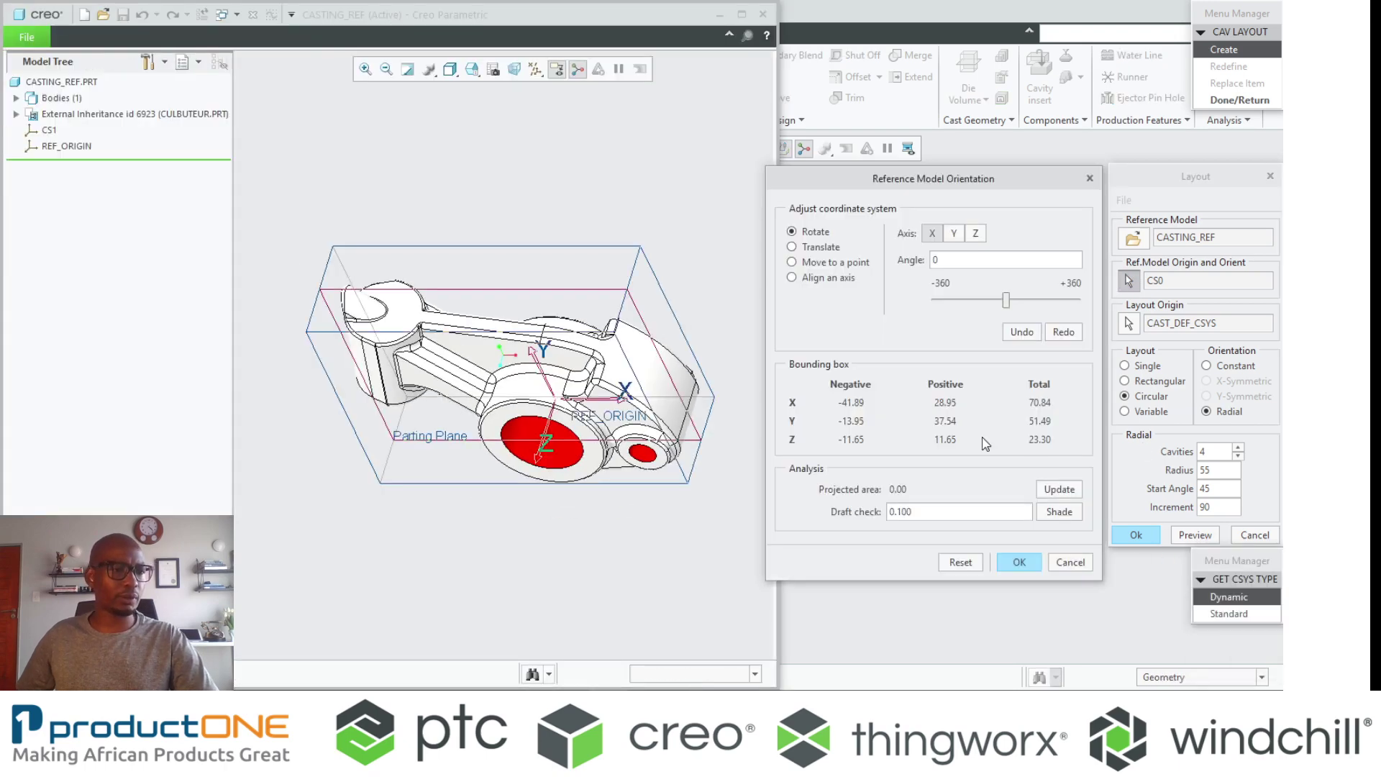
pyautogui.click(975, 234)
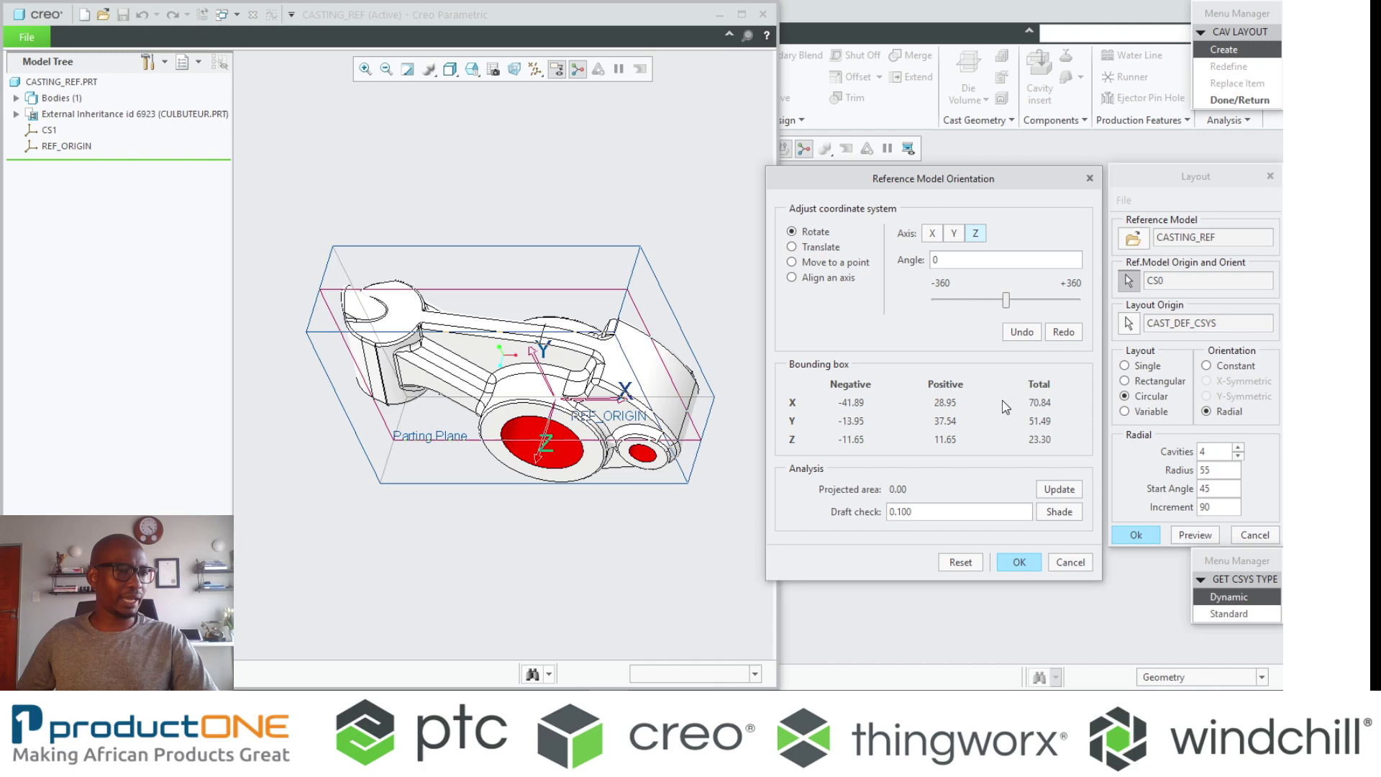
pyautogui.doubleClick(996, 260)
pyautogui.write('-160')
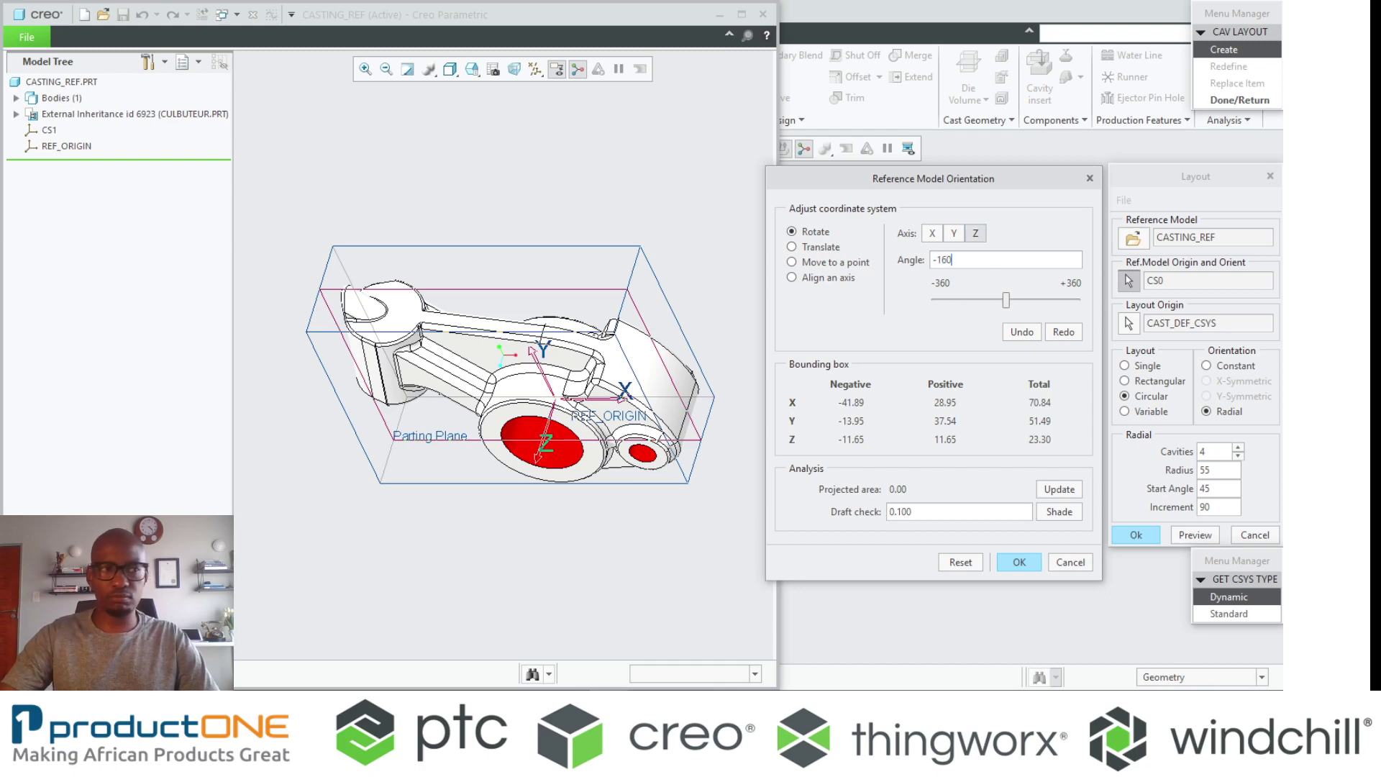
pyautogui.press('Return')
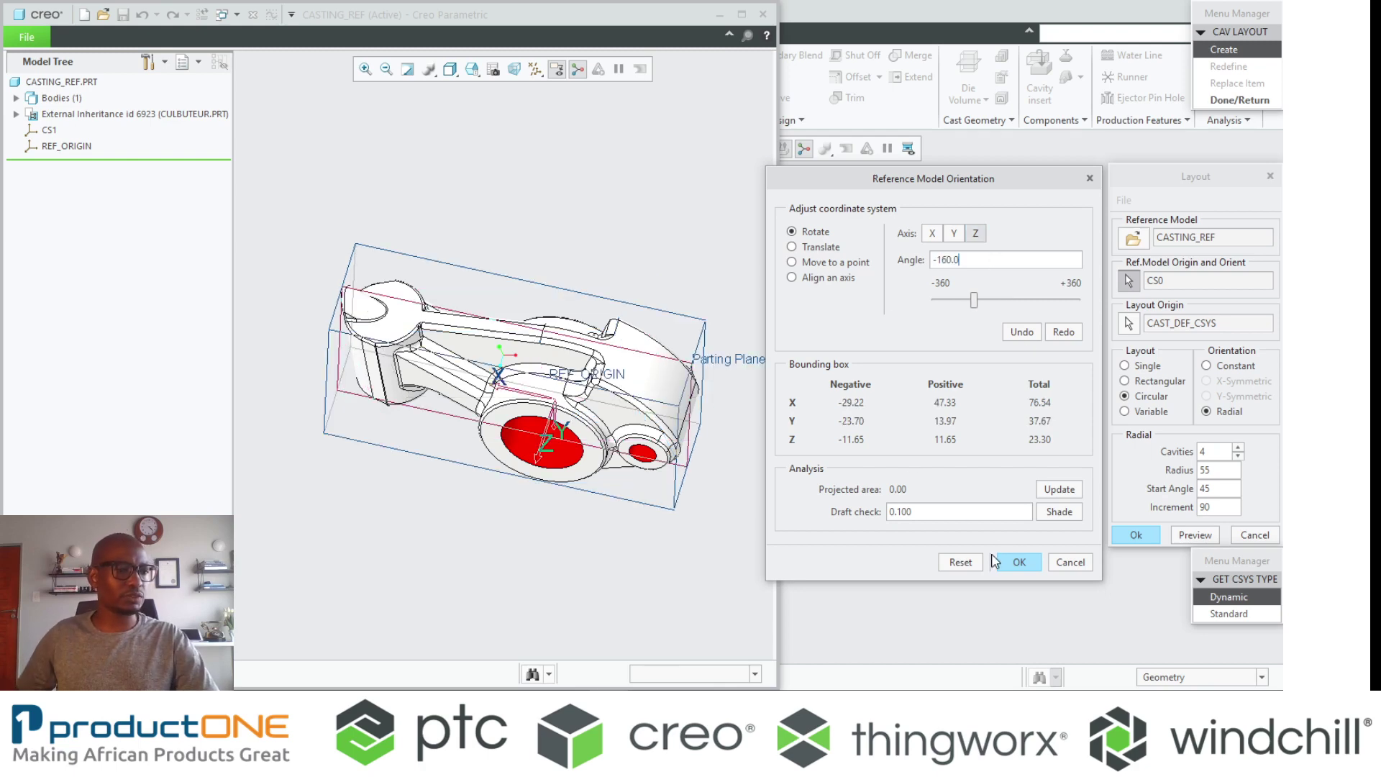
pyautogui.click(1019, 562)
# Preview and accept the four-cavity circular layout, confirming the accuracy warning
pyautogui.click(1209, 536)
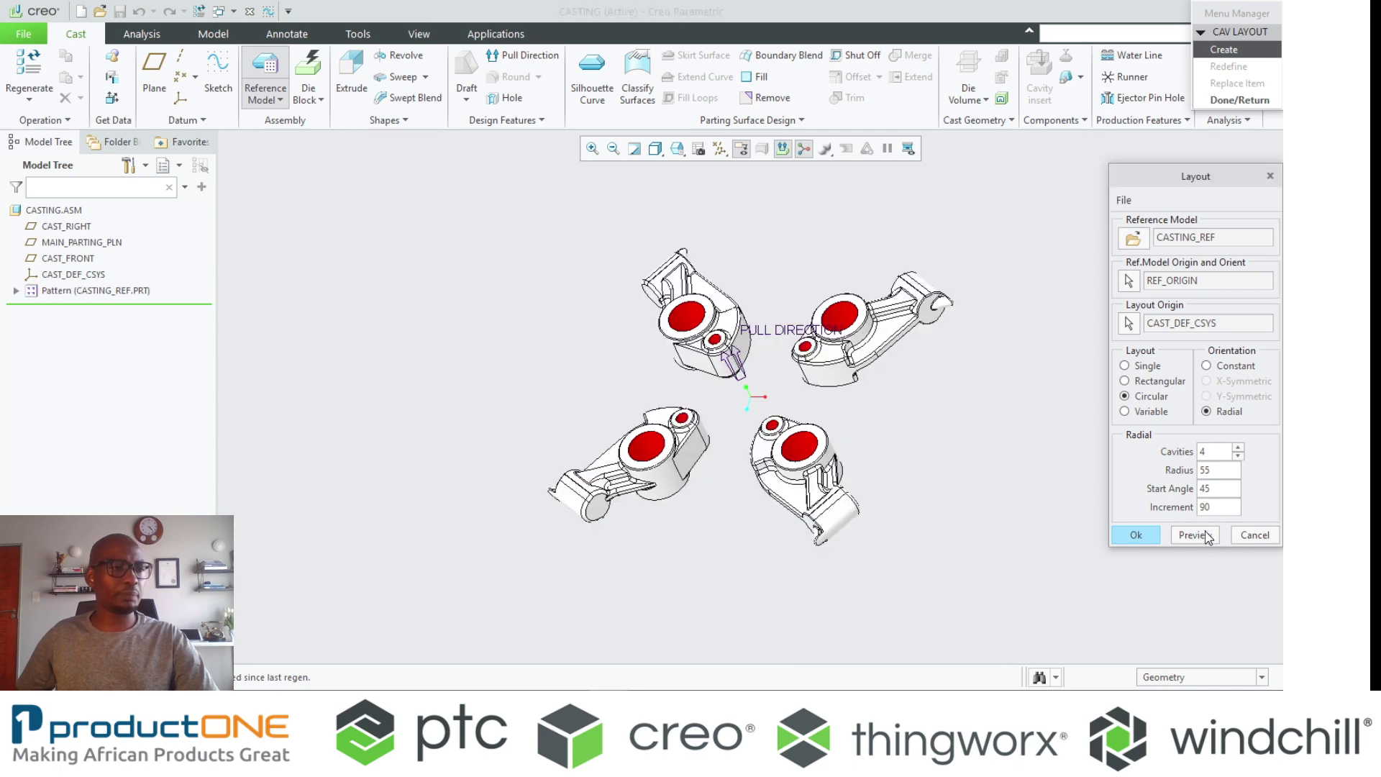
pyautogui.click(1133, 536)
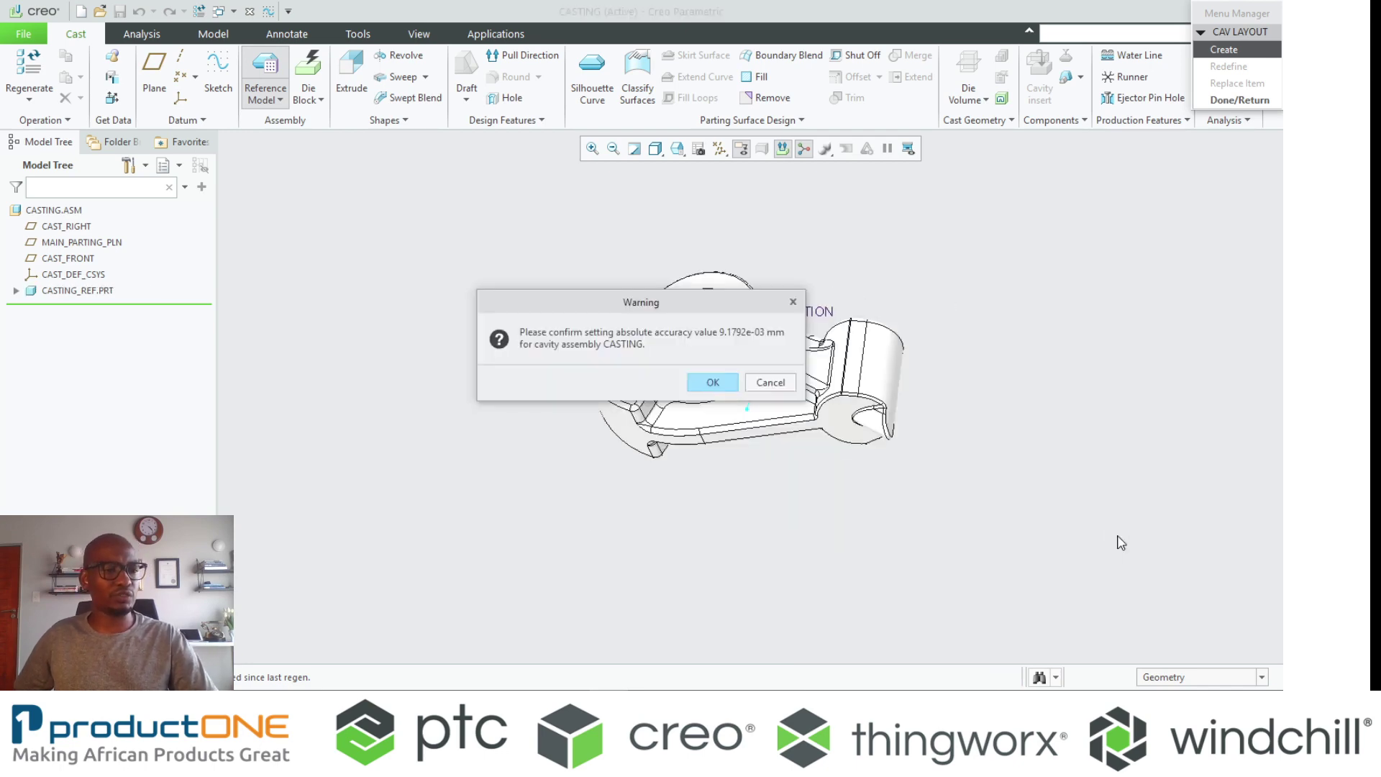
pyautogui.press('Return')
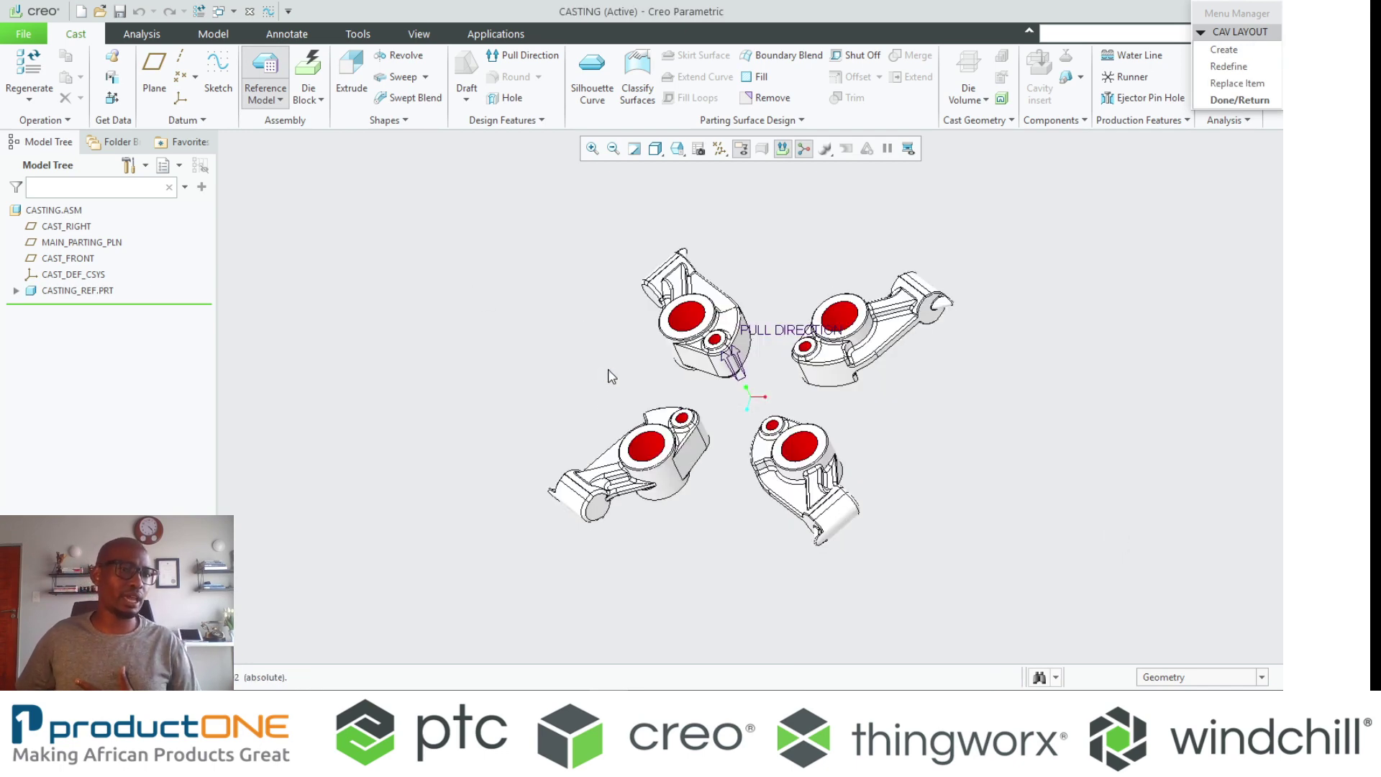
pyautogui.moveTo(516, 280)
pyautogui.mouseDown(button='middle')
pyautogui.moveTo(484, 324)
pyautogui.moveTo(521, 295)
pyautogui.mouseUp(button='middle')
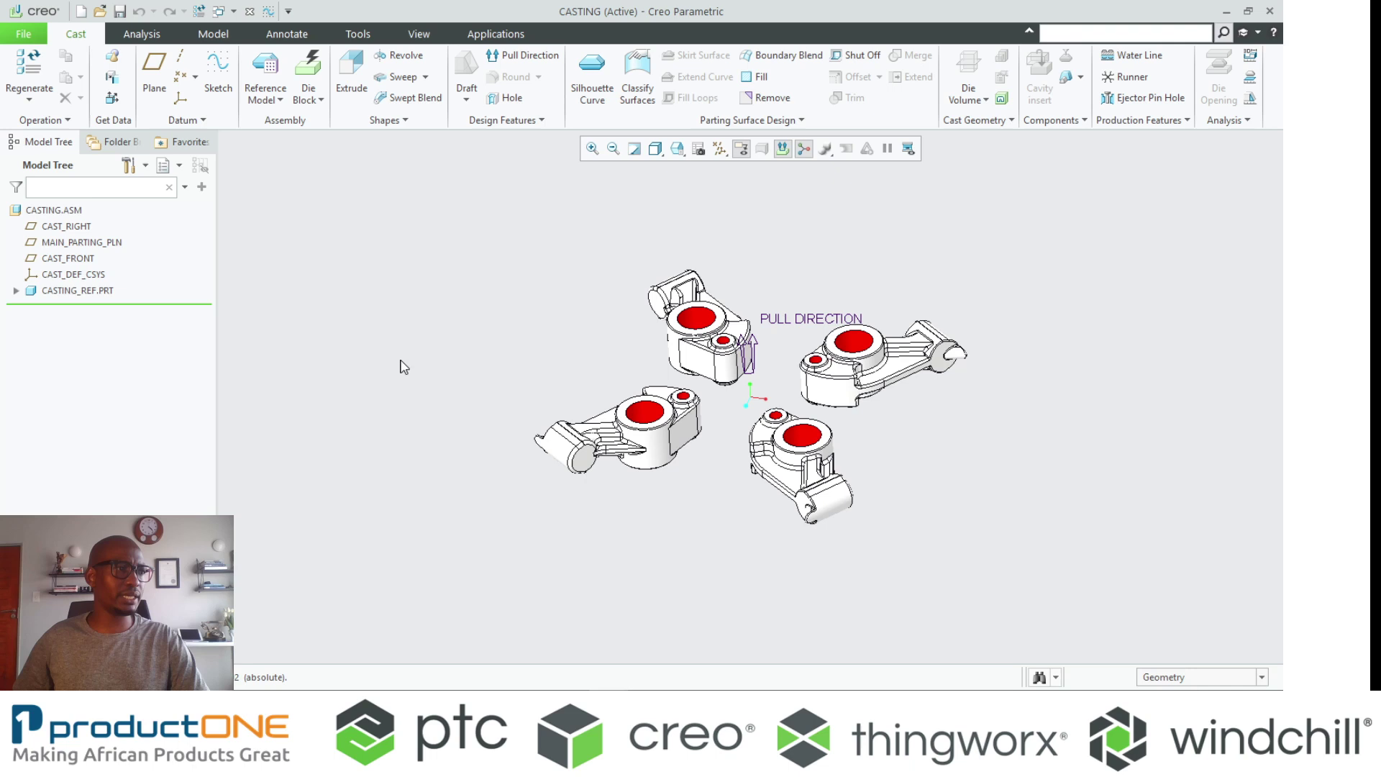
# Start an automatic workpiece with CAST_DEF_CSYS as origin and 50 mm uniform offsets
pyautogui.click(308, 66)
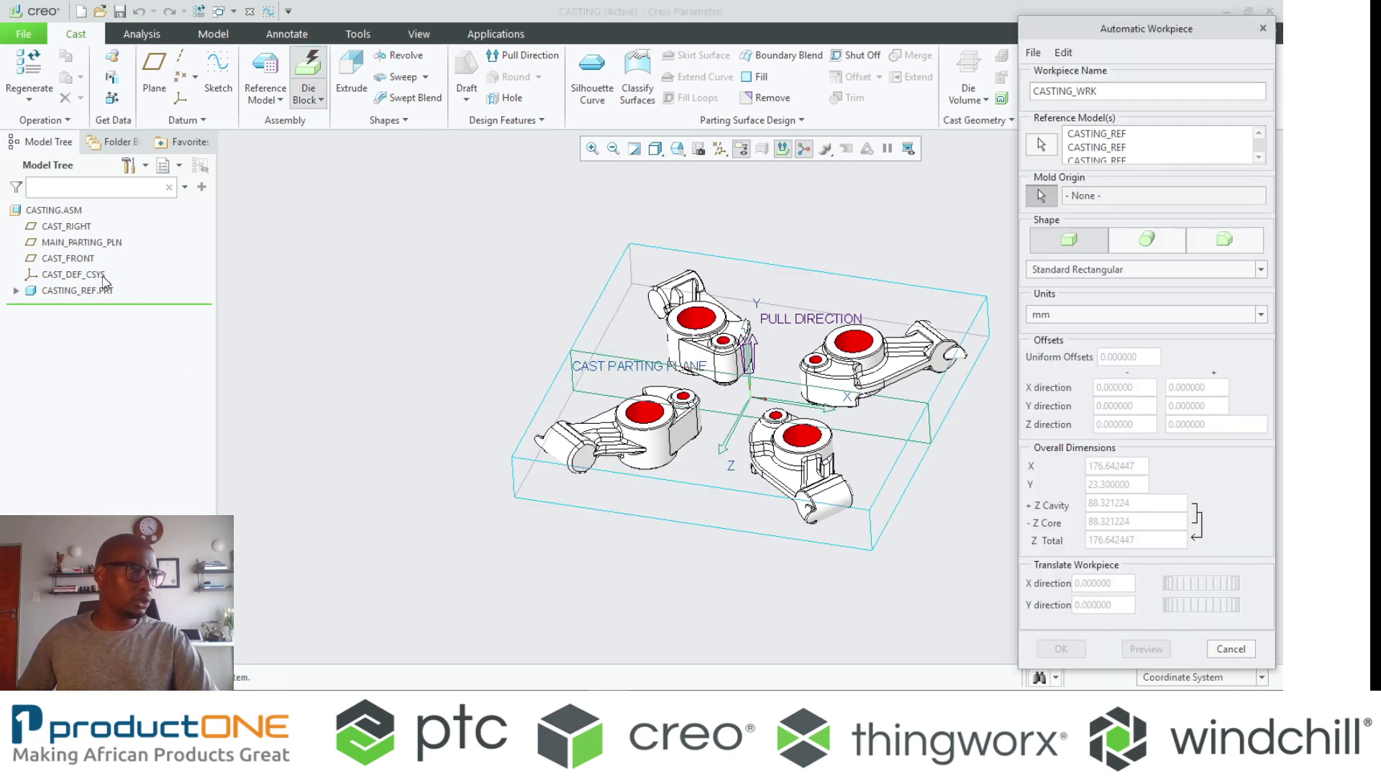
pyautogui.click(49, 274)
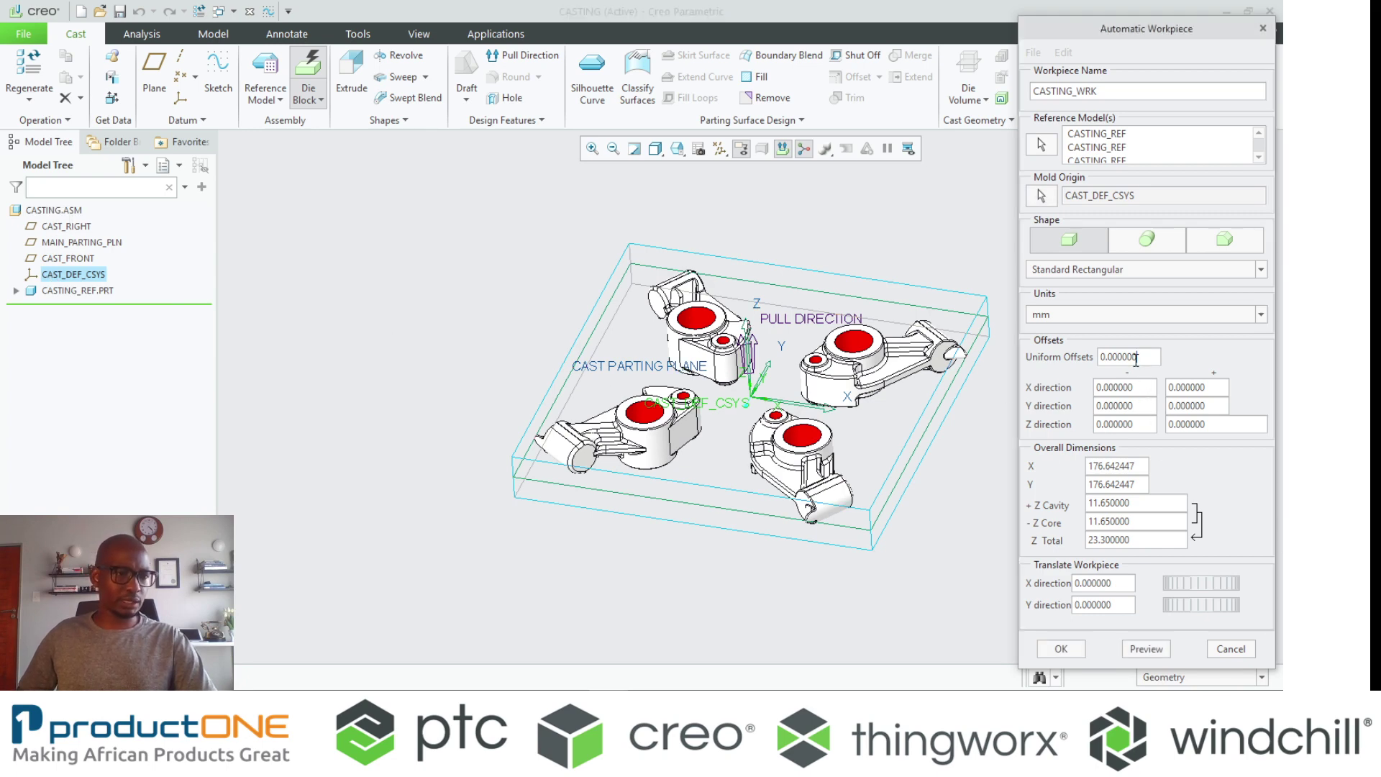
pyautogui.doubleClick(1136, 358)
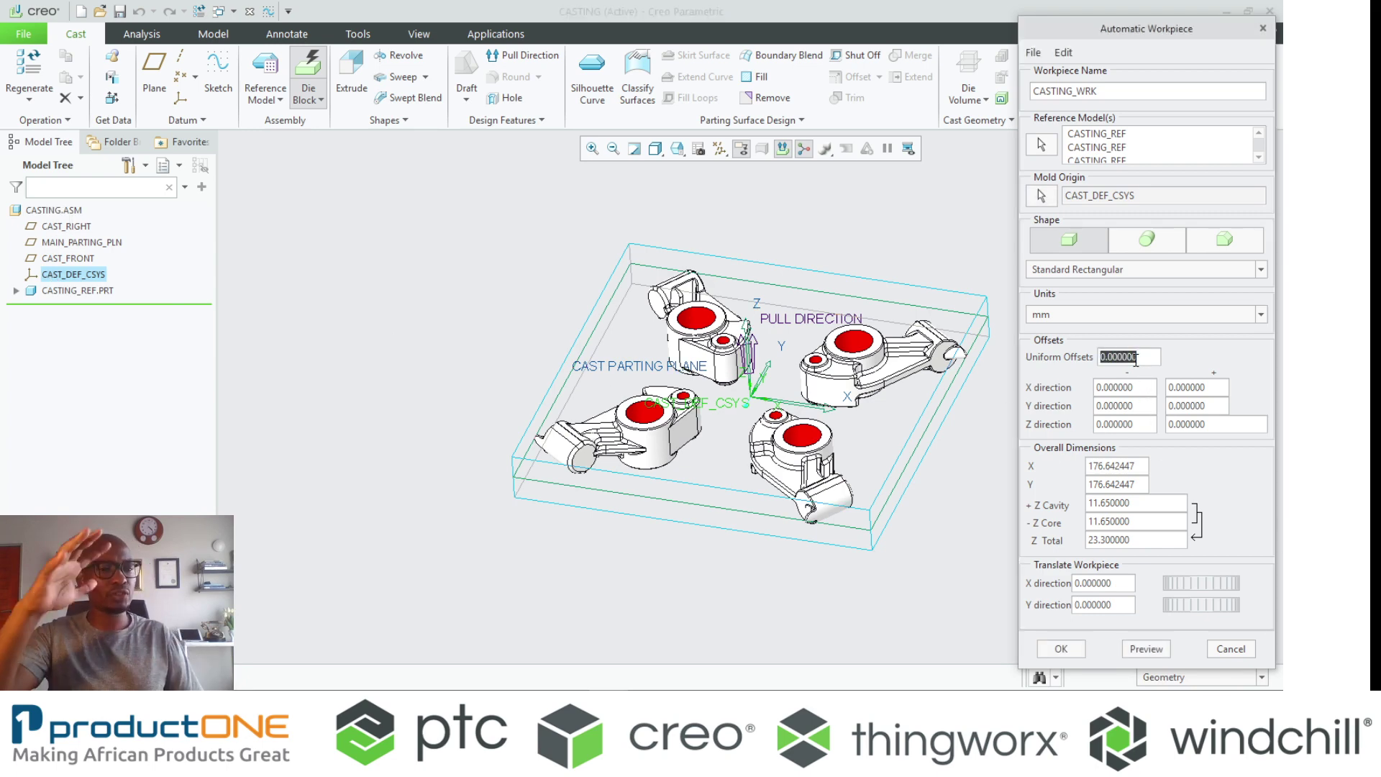
pyautogui.write('5')
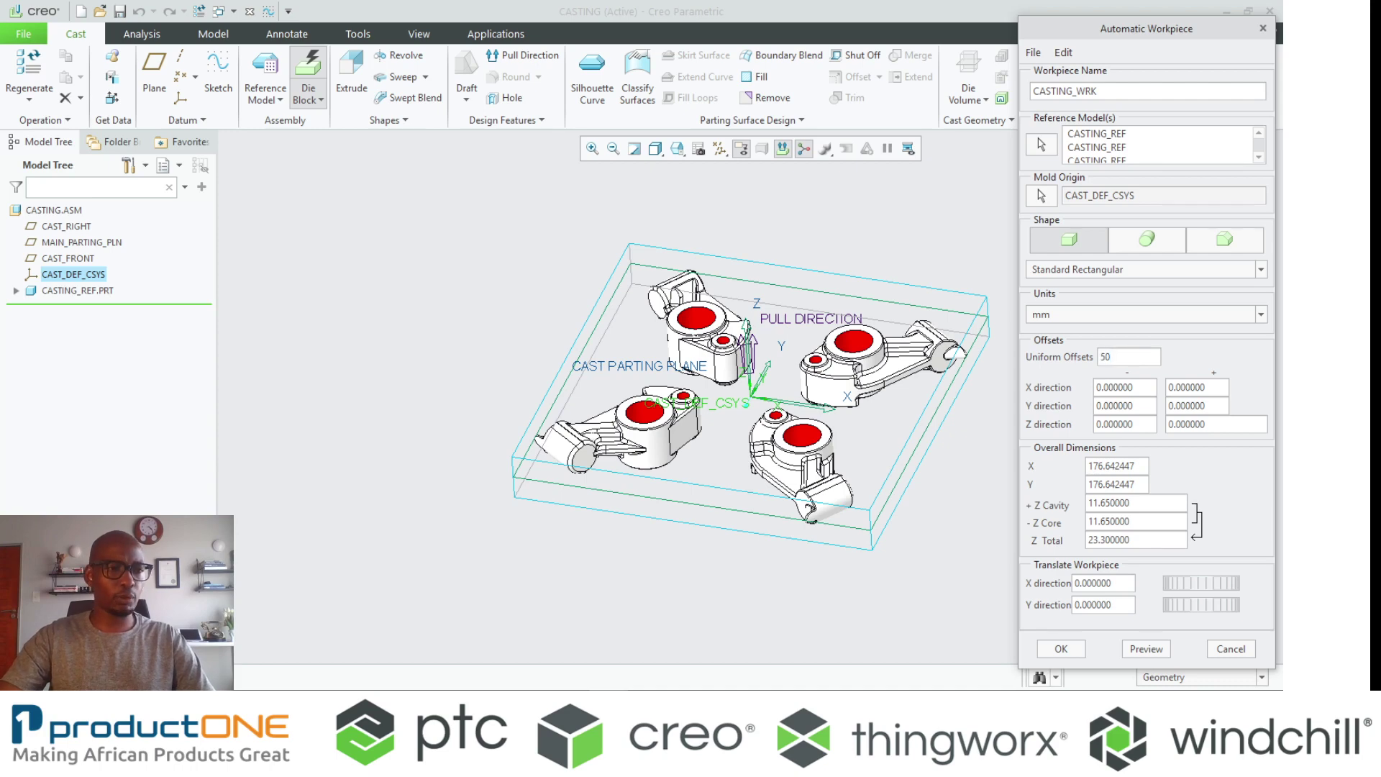
pyautogui.write('0')
pyautogui.press('Return')
# Size the workpiece to X 250, Y 250 and Z total 100, creating CASTING_WRK
pyautogui.doubleClick(1130, 464)
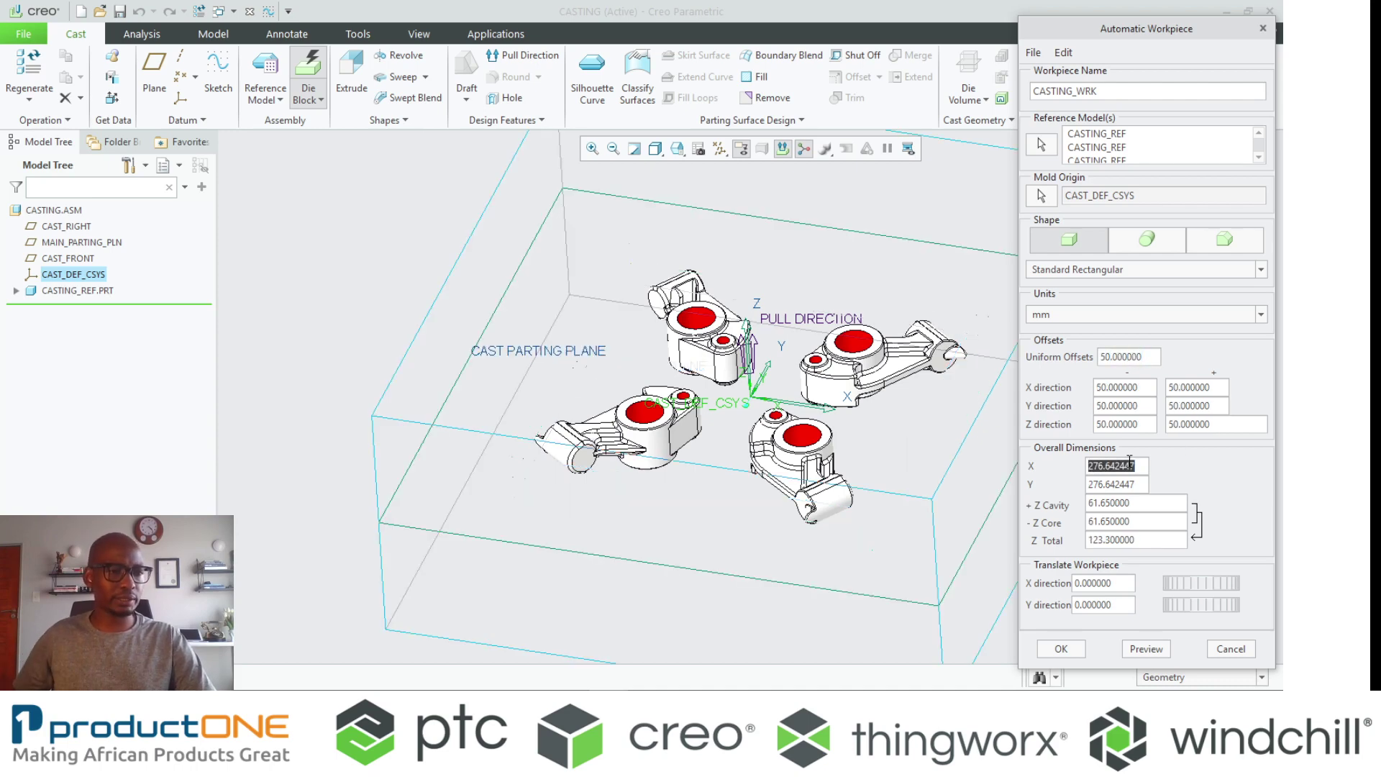
pyautogui.write('250')
pyautogui.press('Return')
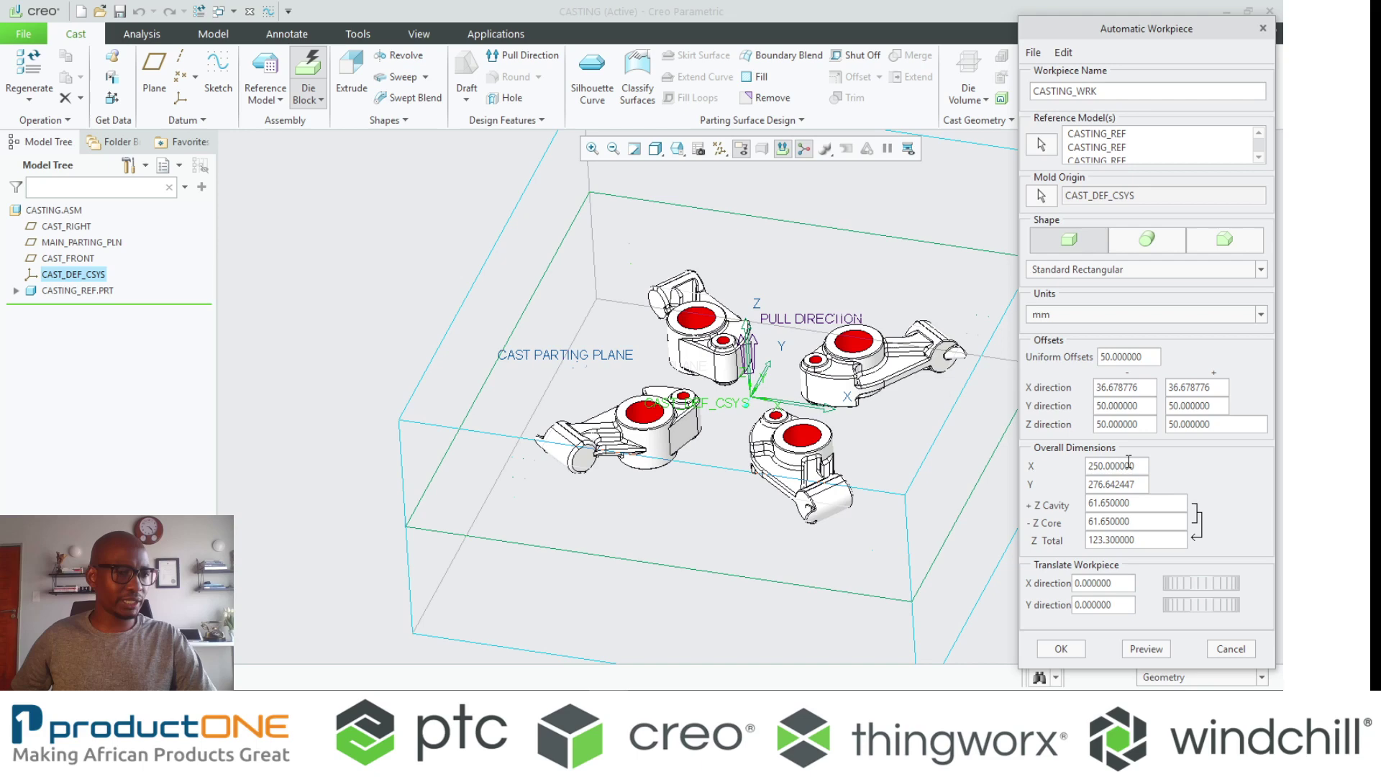
pyautogui.doubleClick(1117, 483)
pyautogui.write('250')
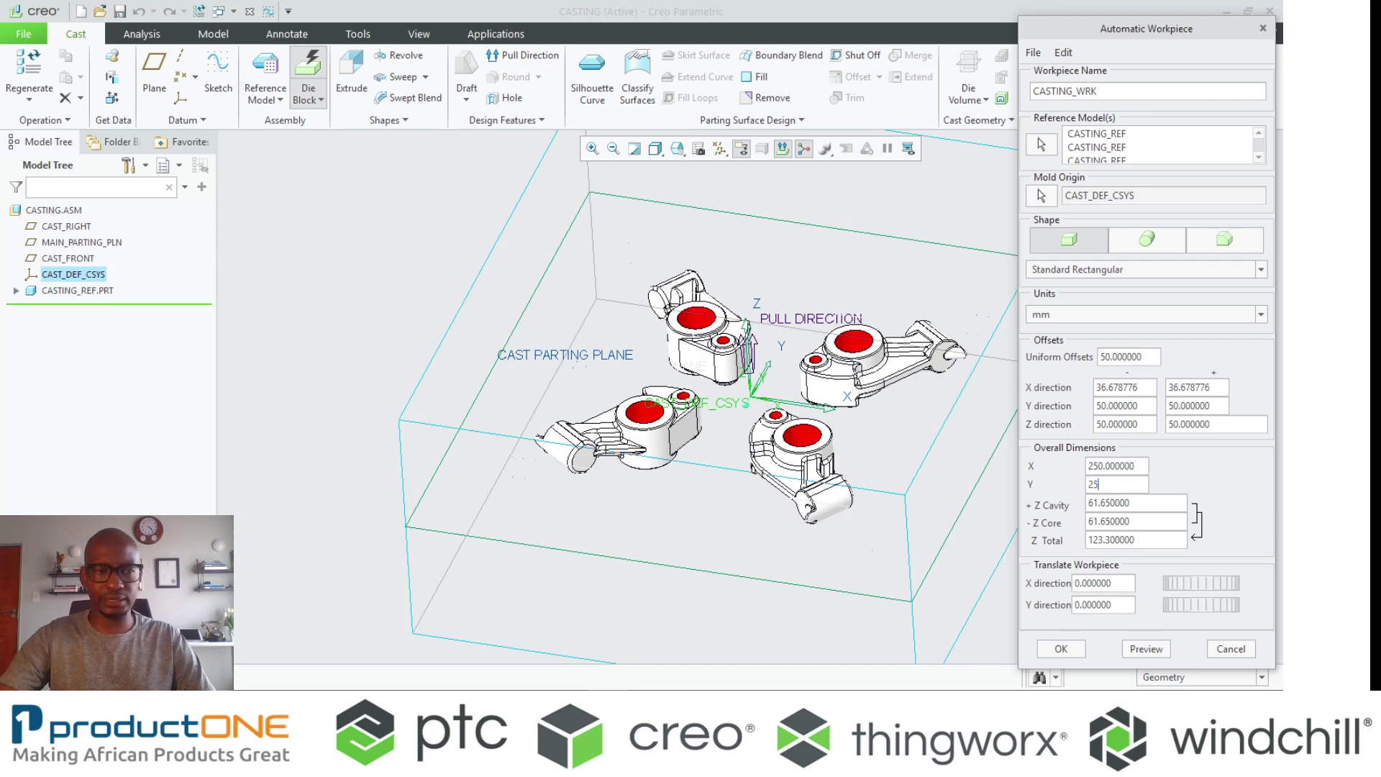
pyautogui.press('Return')
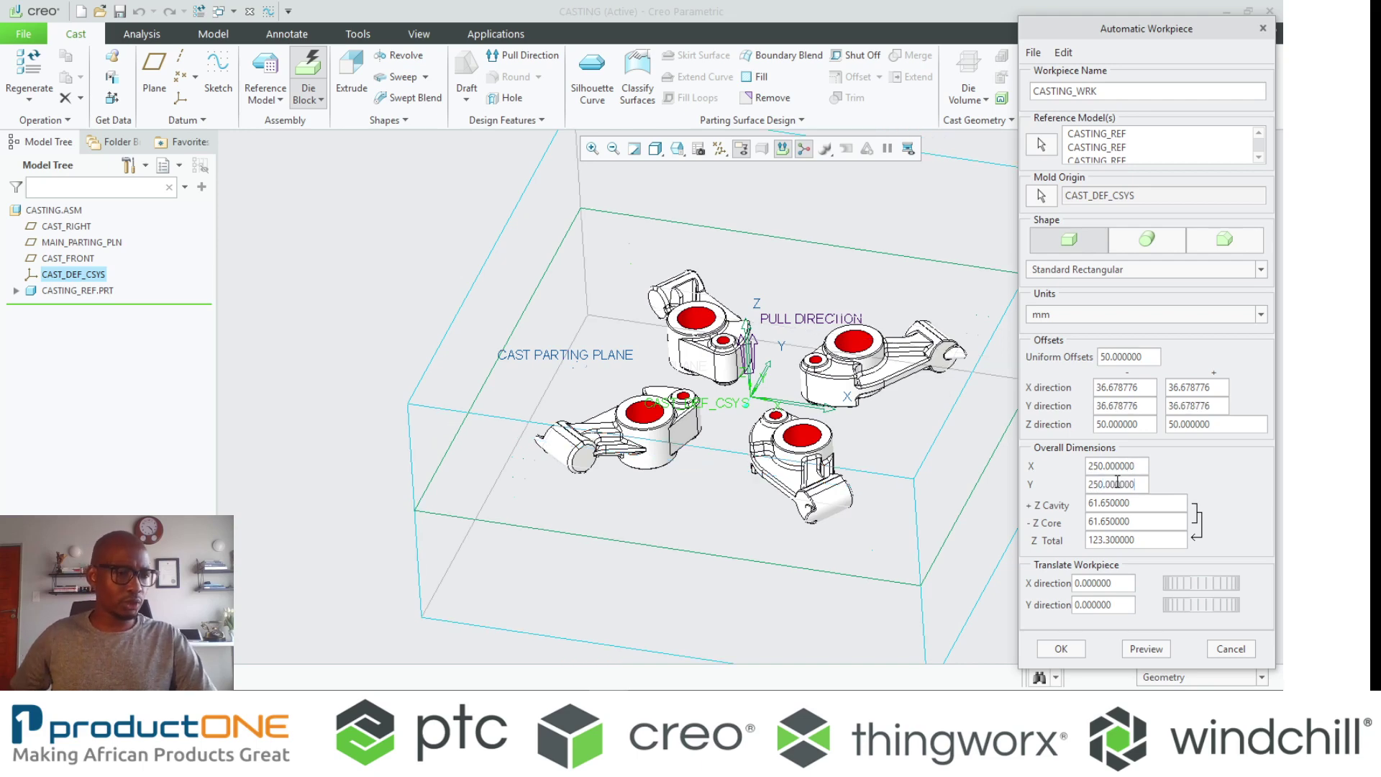
pyautogui.doubleClick(1124, 541)
pyautogui.write('100')
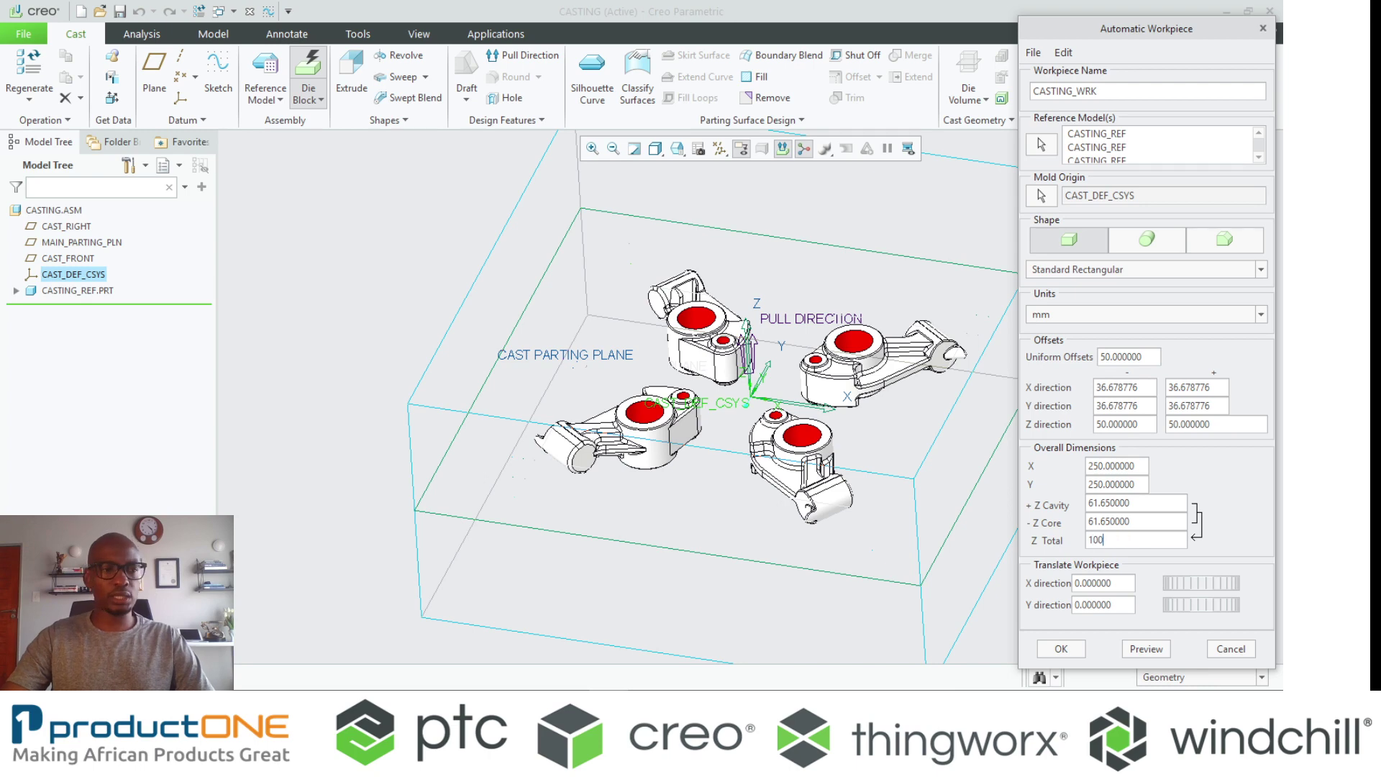
pyautogui.press('Return')
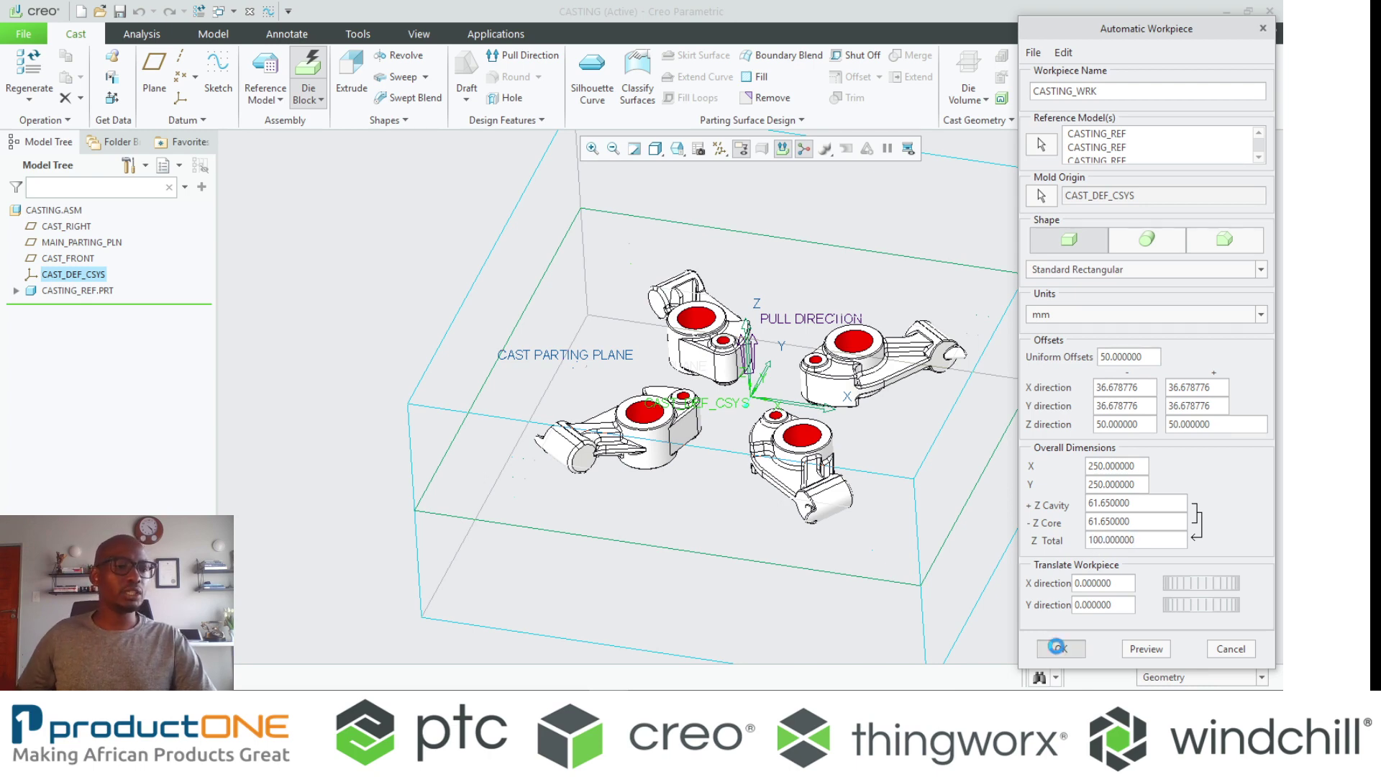
pyautogui.click(1061, 648)
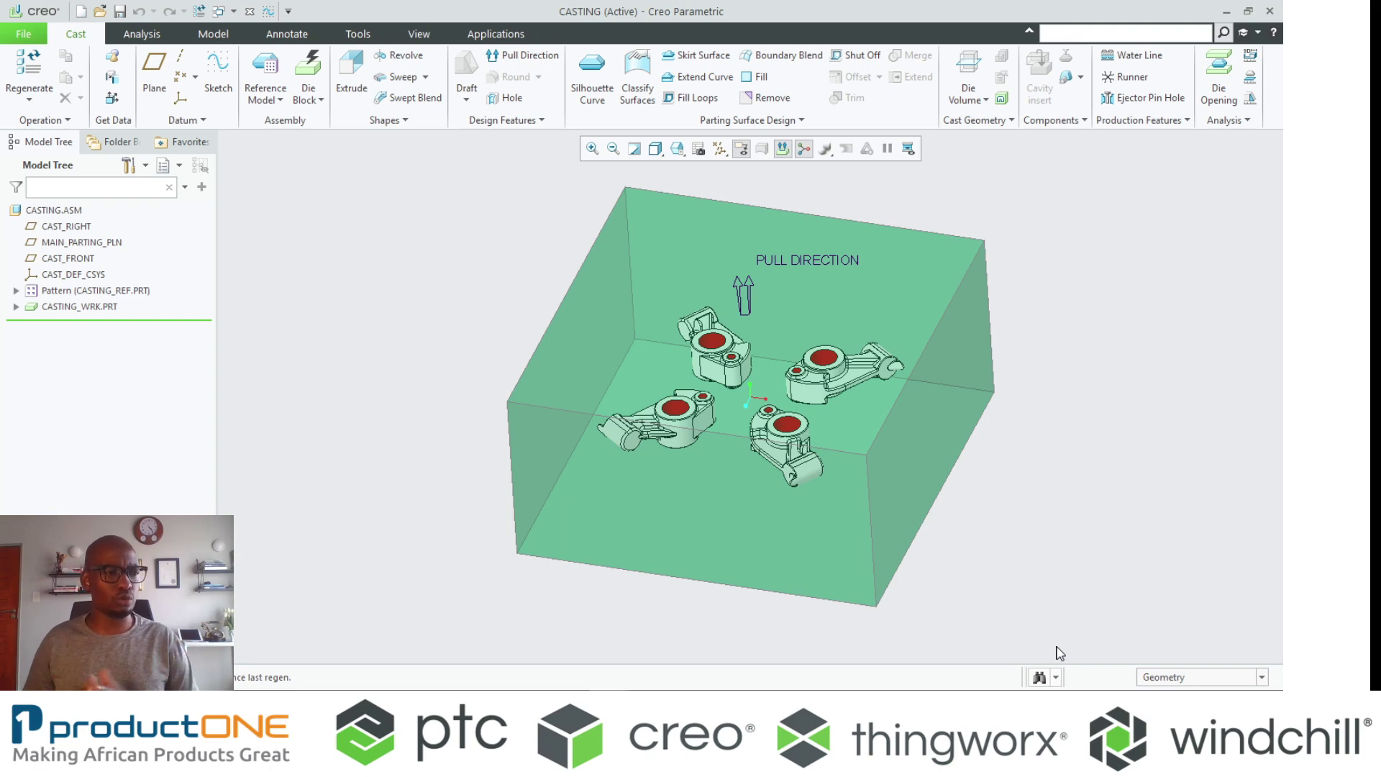
pyautogui.moveTo(497, 544)
pyautogui.mouseDown(button='middle')
pyautogui.moveTo(700, 412)
pyautogui.moveTo(687, 404)
pyautogui.mouseUp(button='middle')
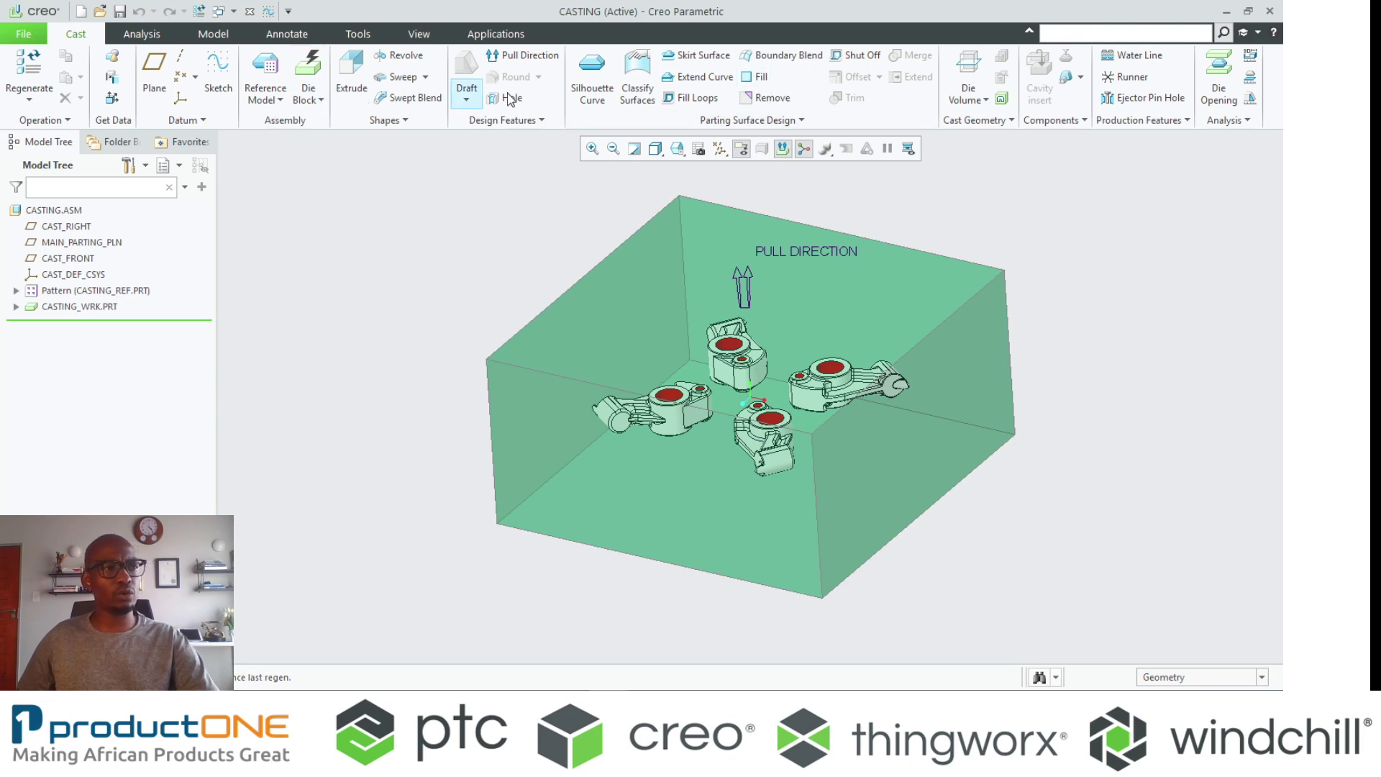
# Create Fill 1 on MAIN_PARTING_PLN, bounded by the projected workpiece edge loop
pyautogui.click(753, 79)
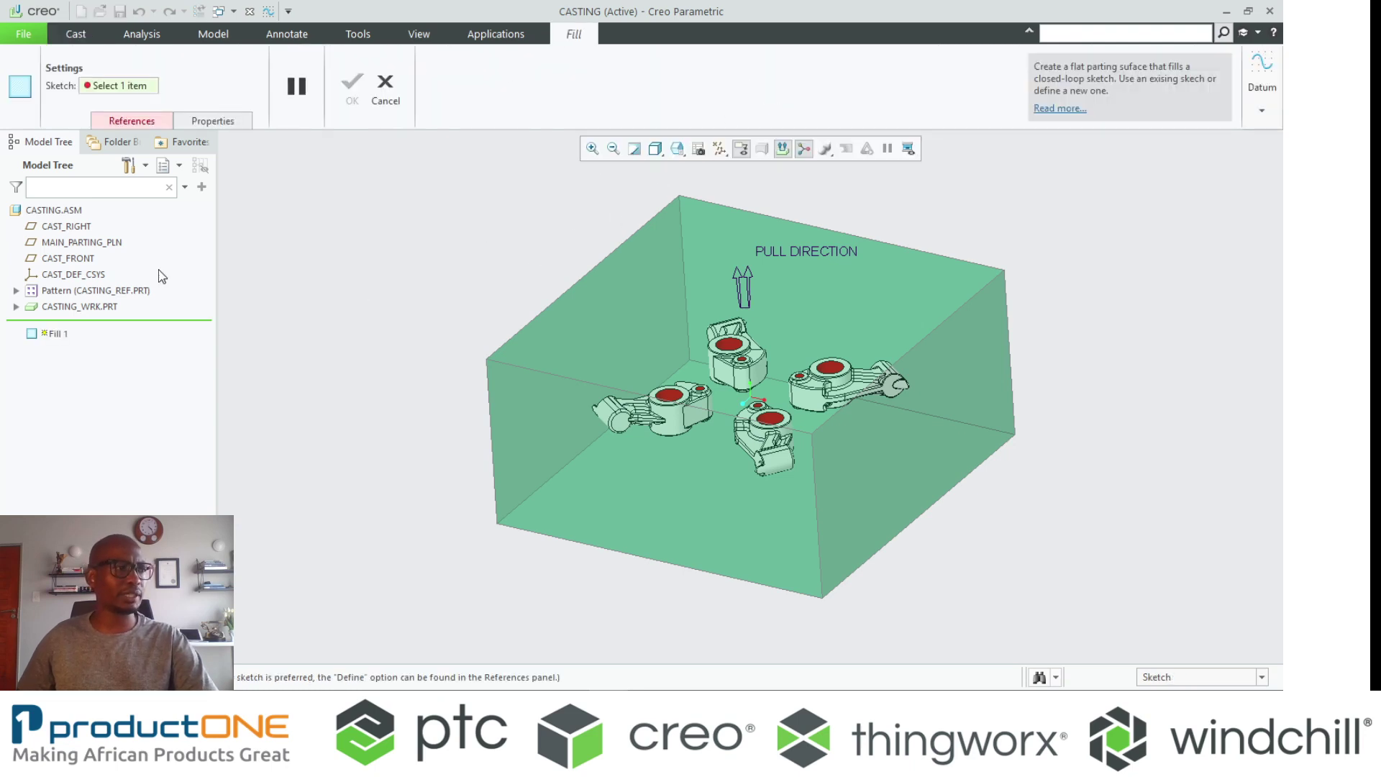
pyautogui.click(82, 242)
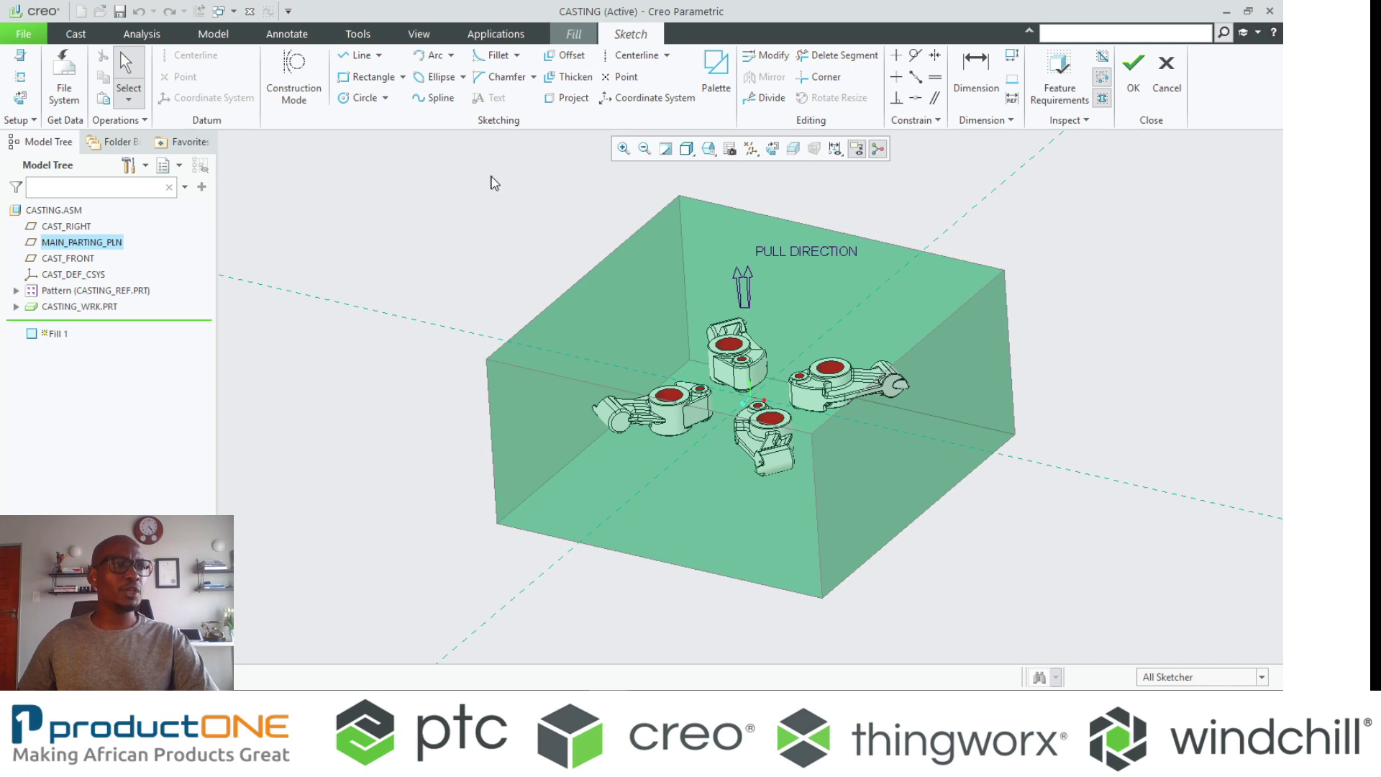
pyautogui.click(568, 98)
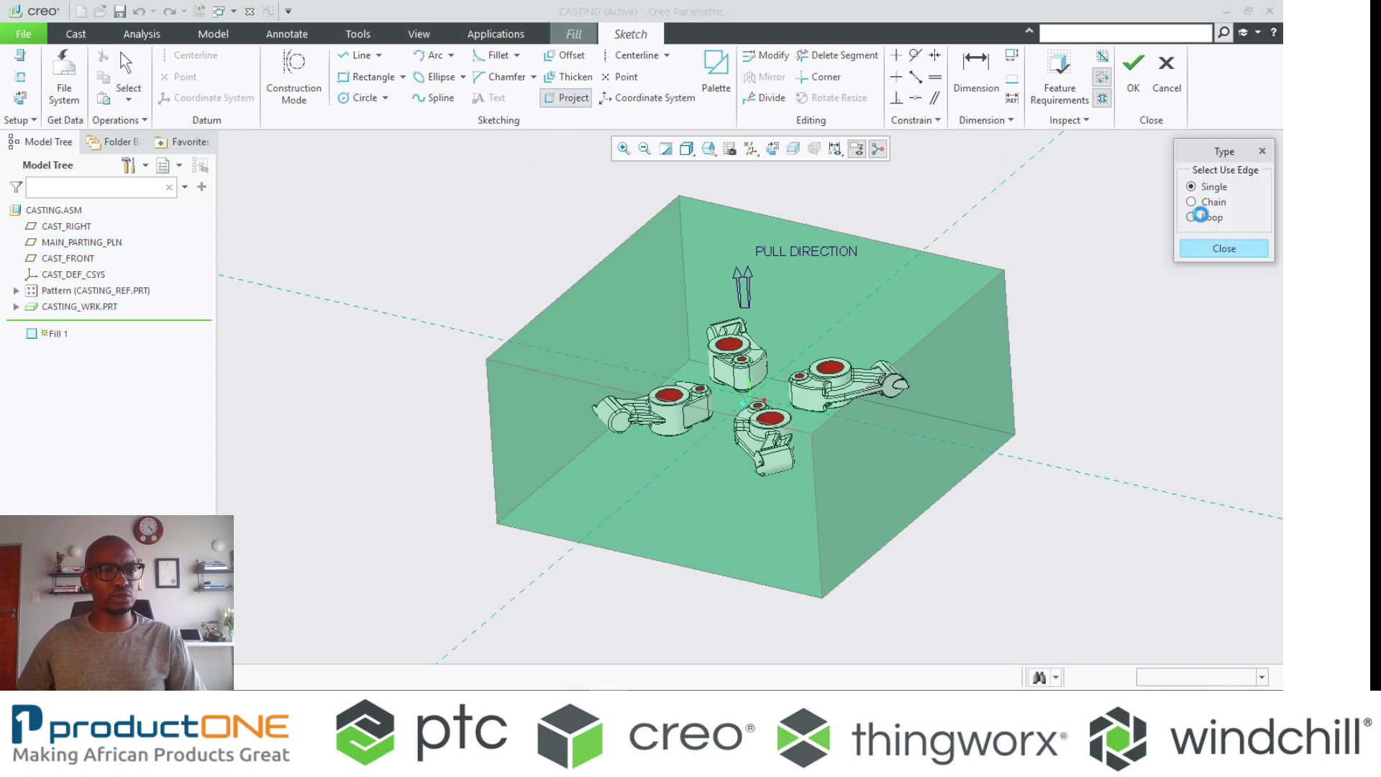
pyautogui.click(1204, 220)
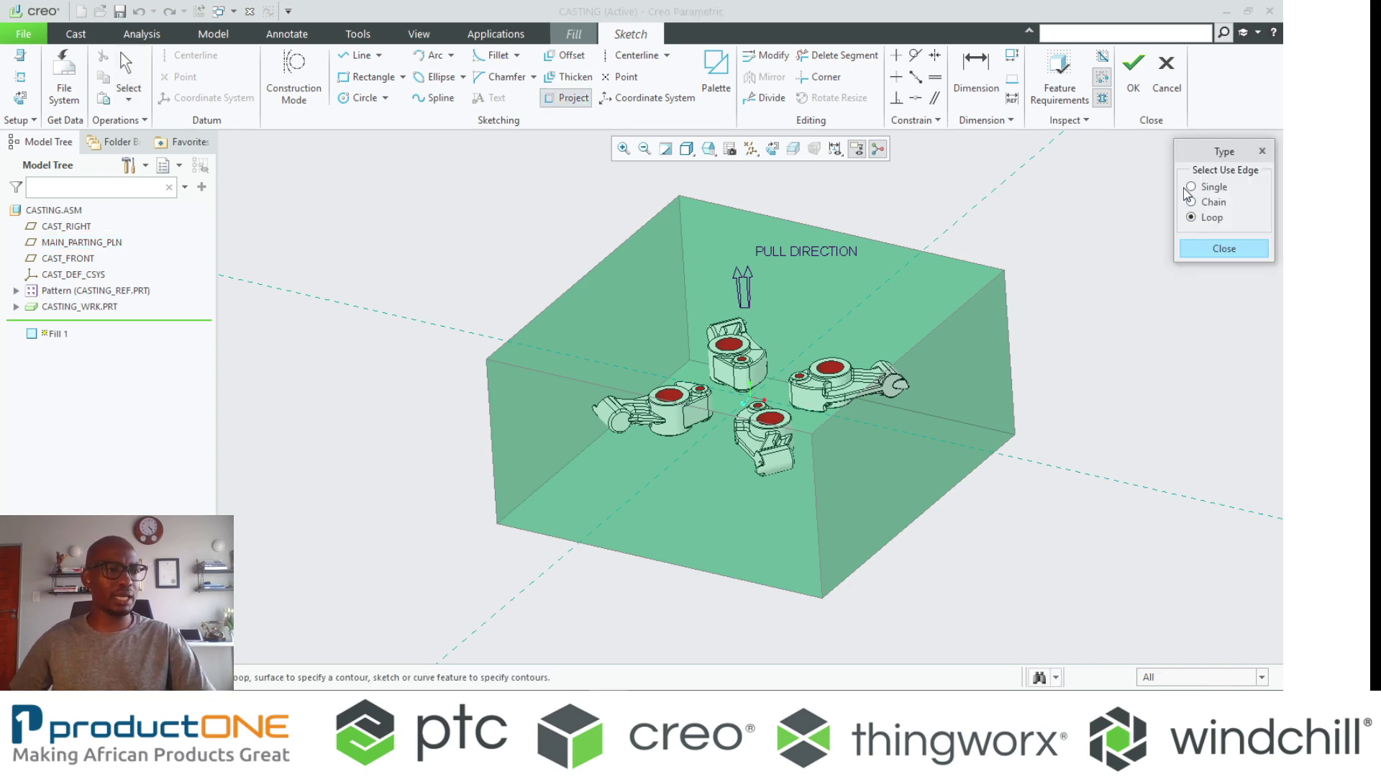
pyautogui.click(899, 286)
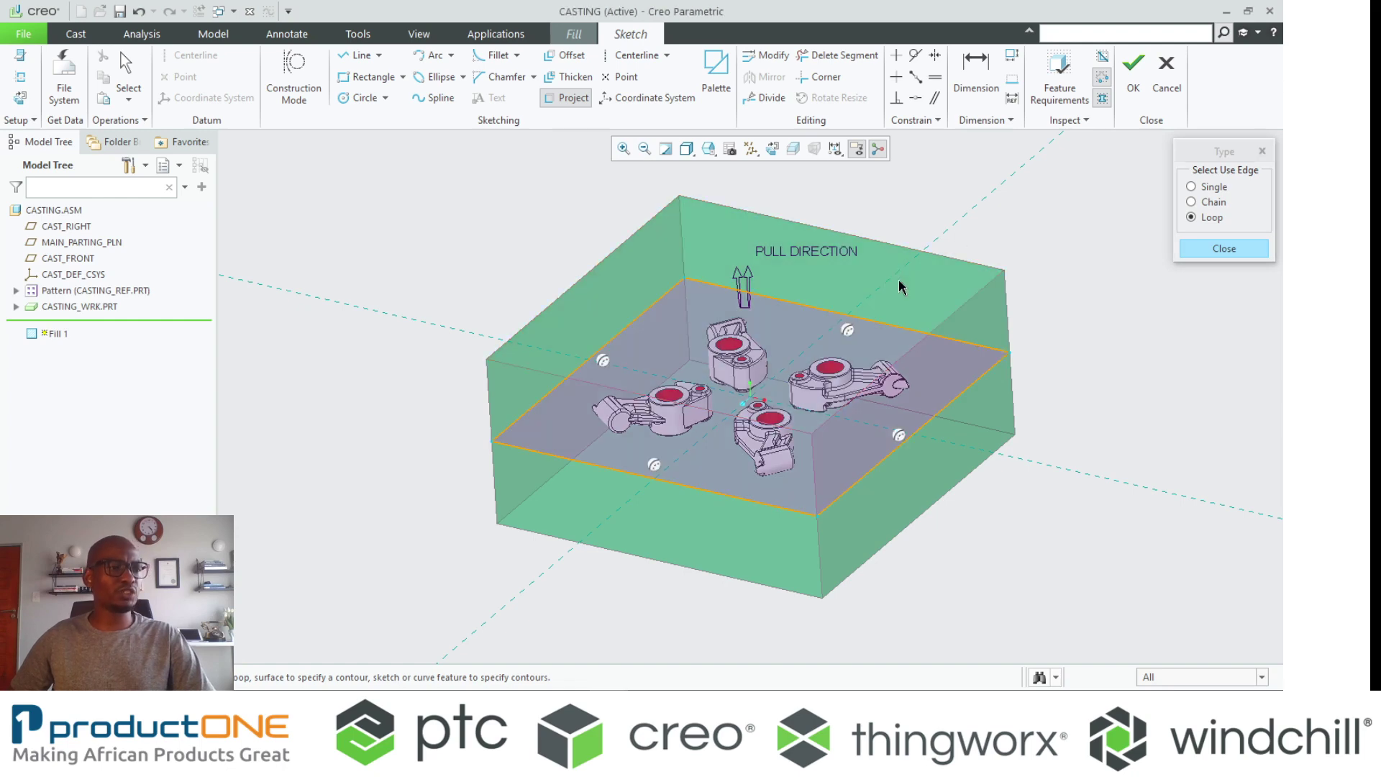
pyautogui.middleClick(1068, 210)
pyautogui.click(1133, 72)
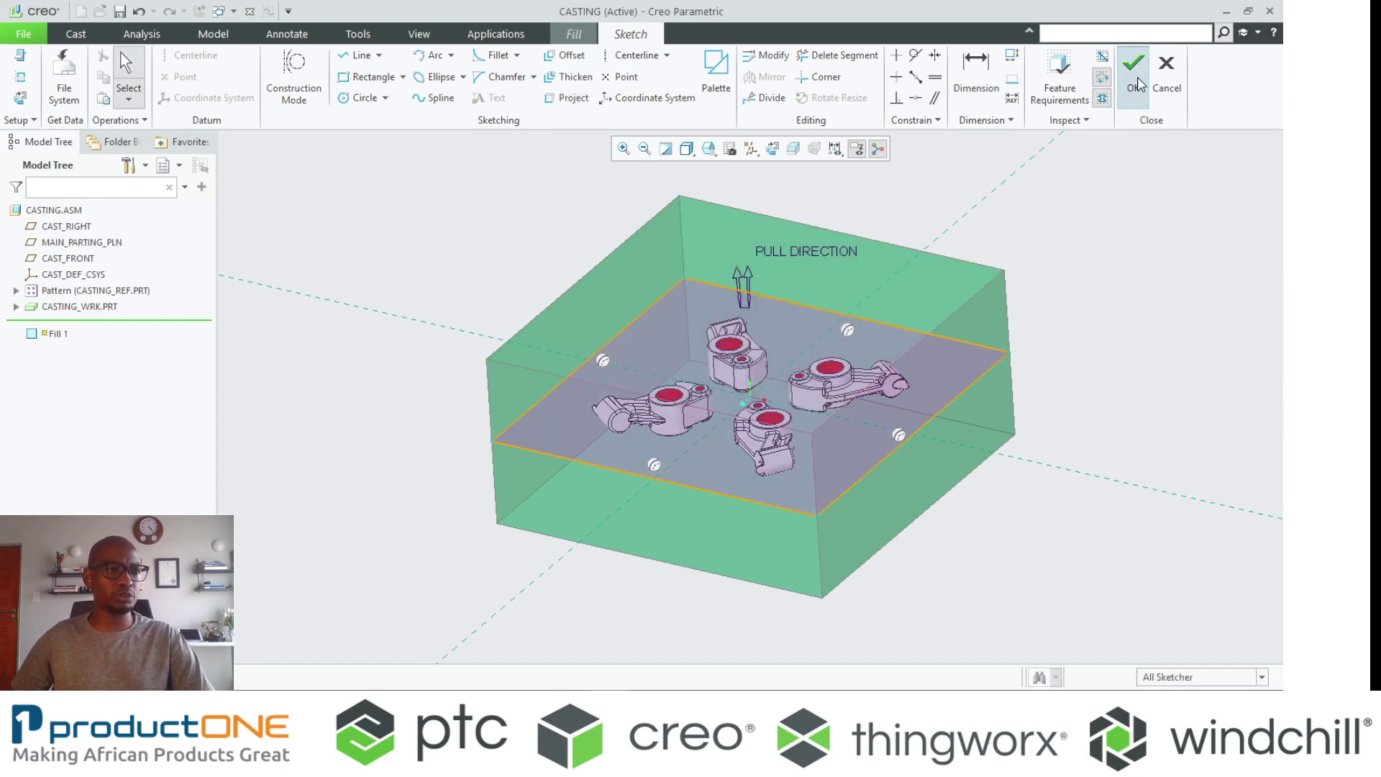
pyautogui.moveTo(1115, 231)
pyautogui.mouseDown(button='middle')
pyautogui.moveTo(1090, 262)
pyautogui.moveTo(1116, 265)
pyautogui.mouseUp(button='middle')
pyautogui.middleClick(1114, 259)
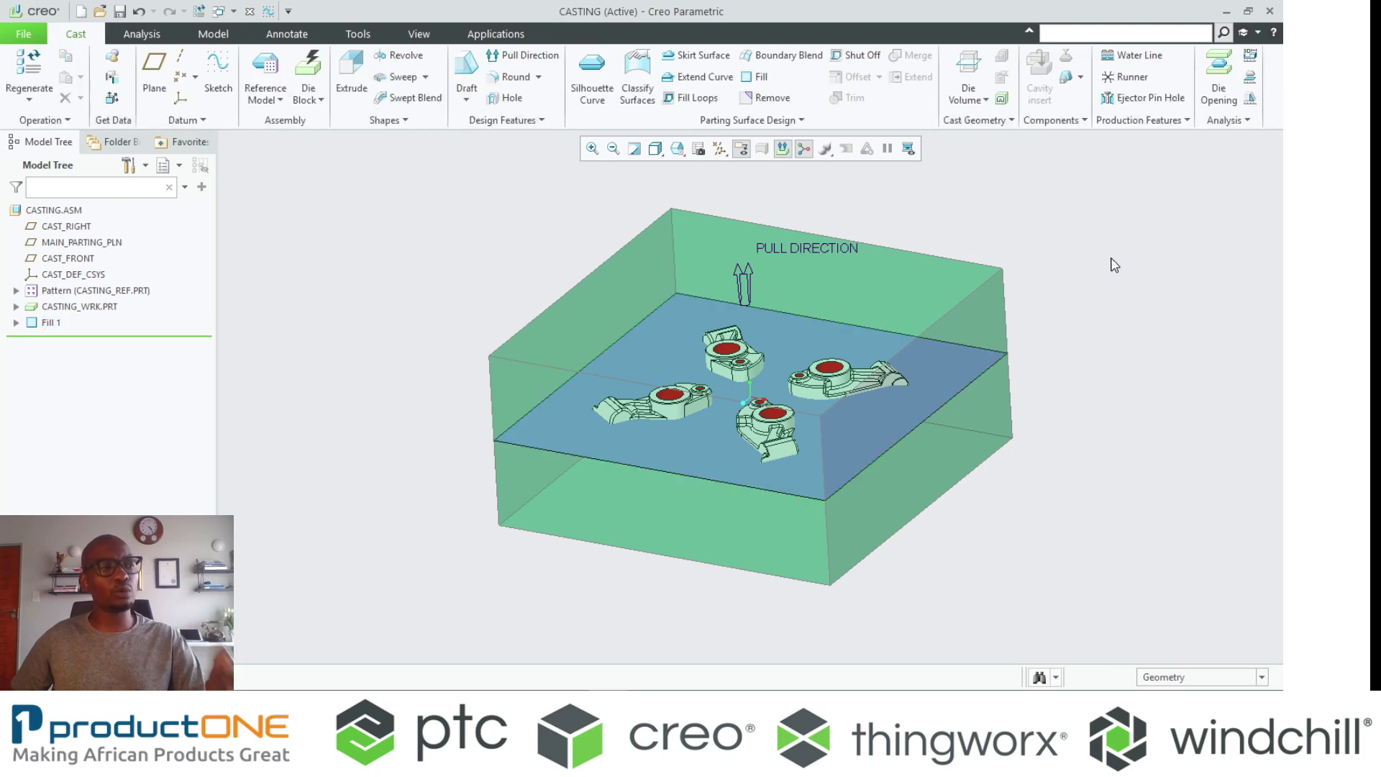
pyautogui.click(52, 323)
# Hide the Fill 1 surface and select CAST_RIGHT as the new sketch plane
pyautogui.click(69, 270)
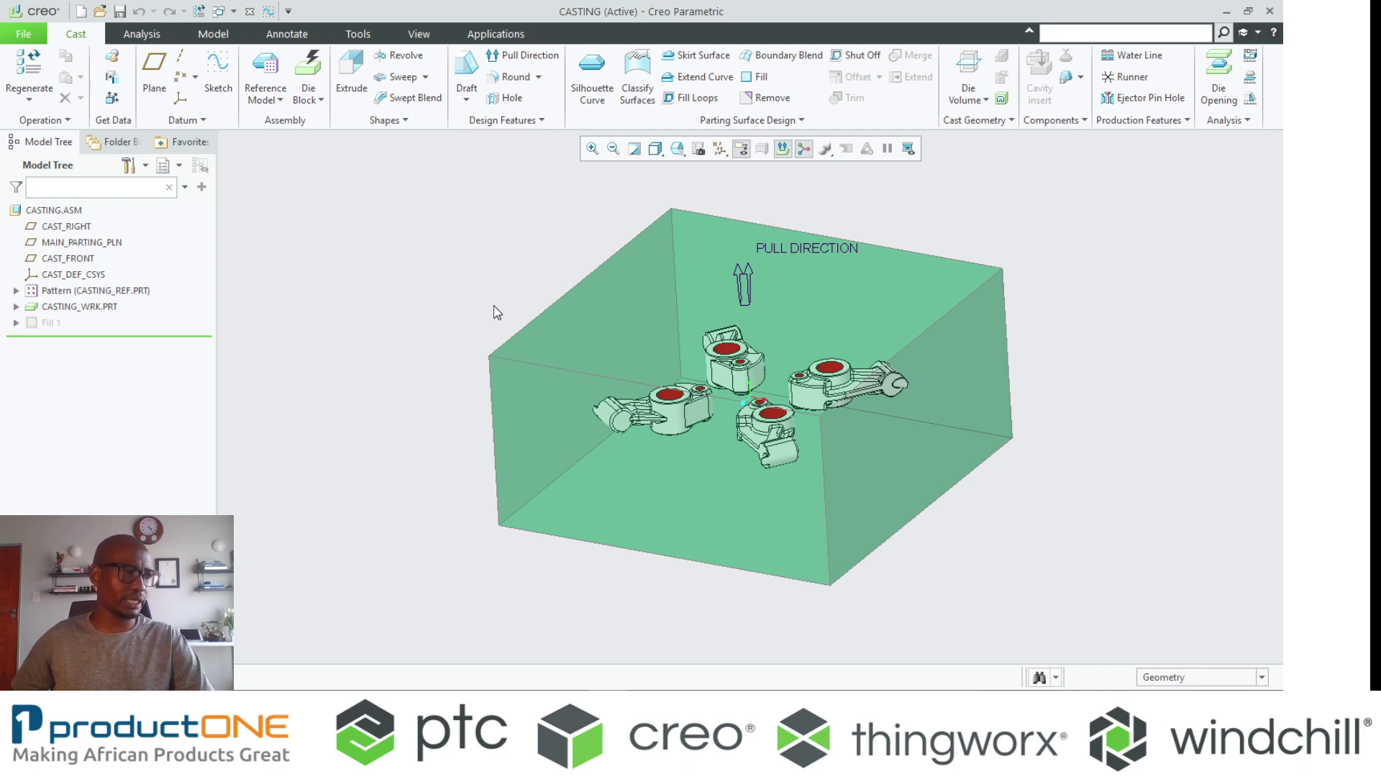
pyautogui.moveTo(494, 312); pyautogui.dragTo(499, 293, button='middle')
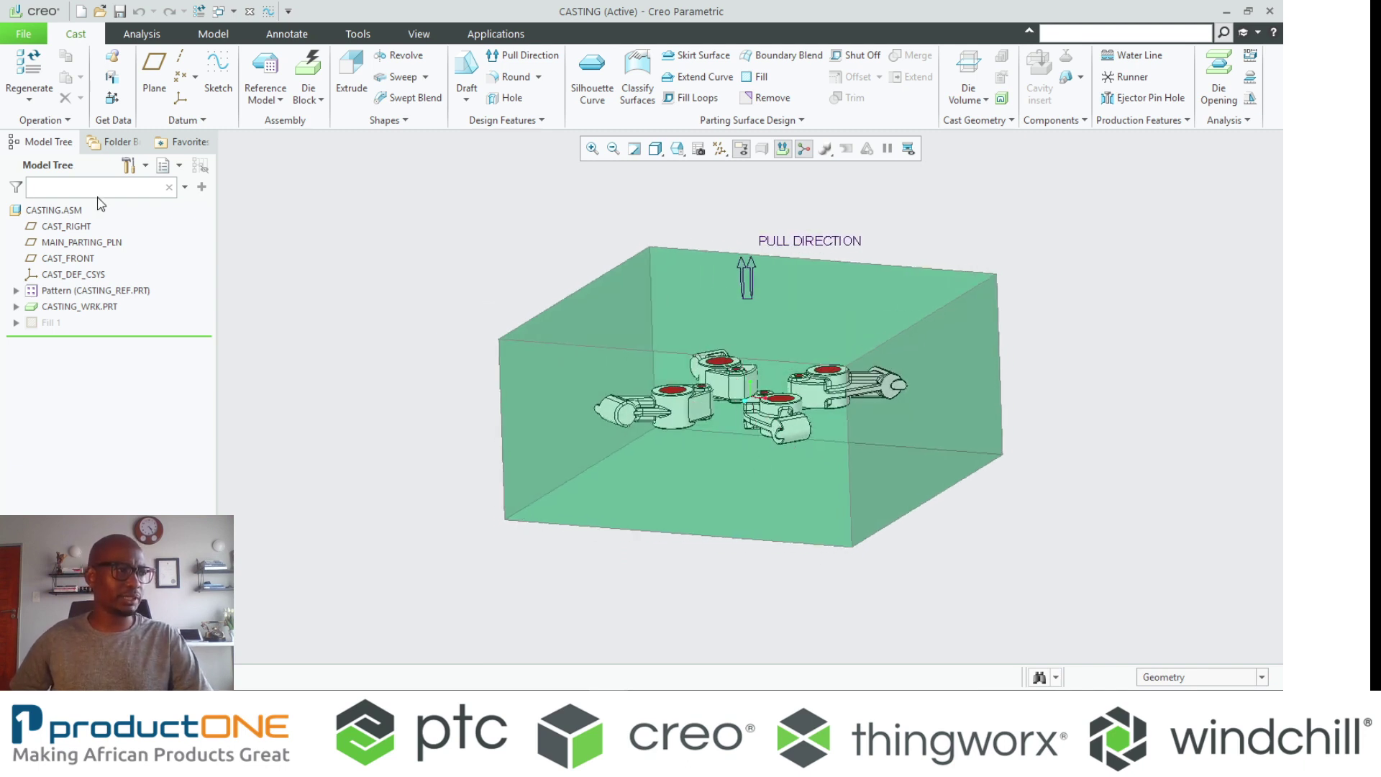
pyautogui.click(98, 243)
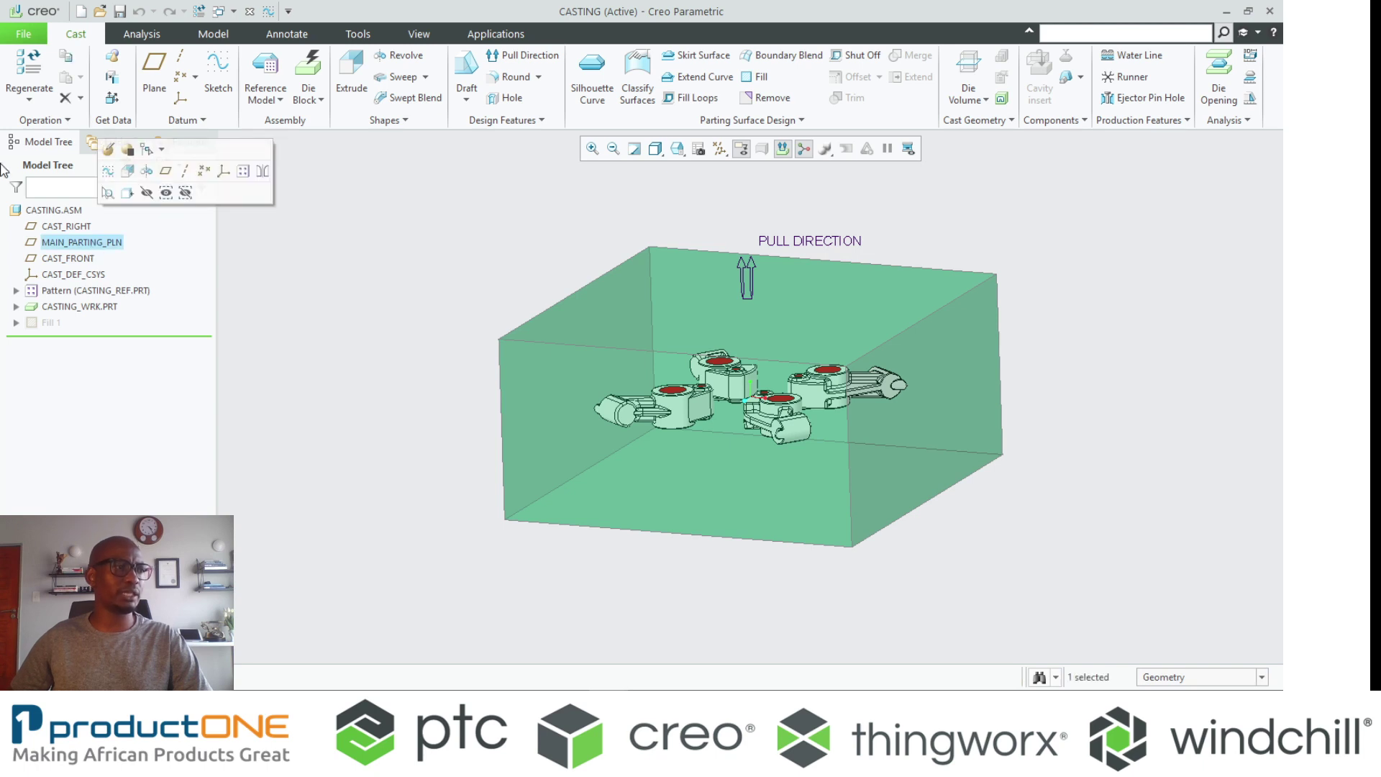
pyautogui.click(63, 227)
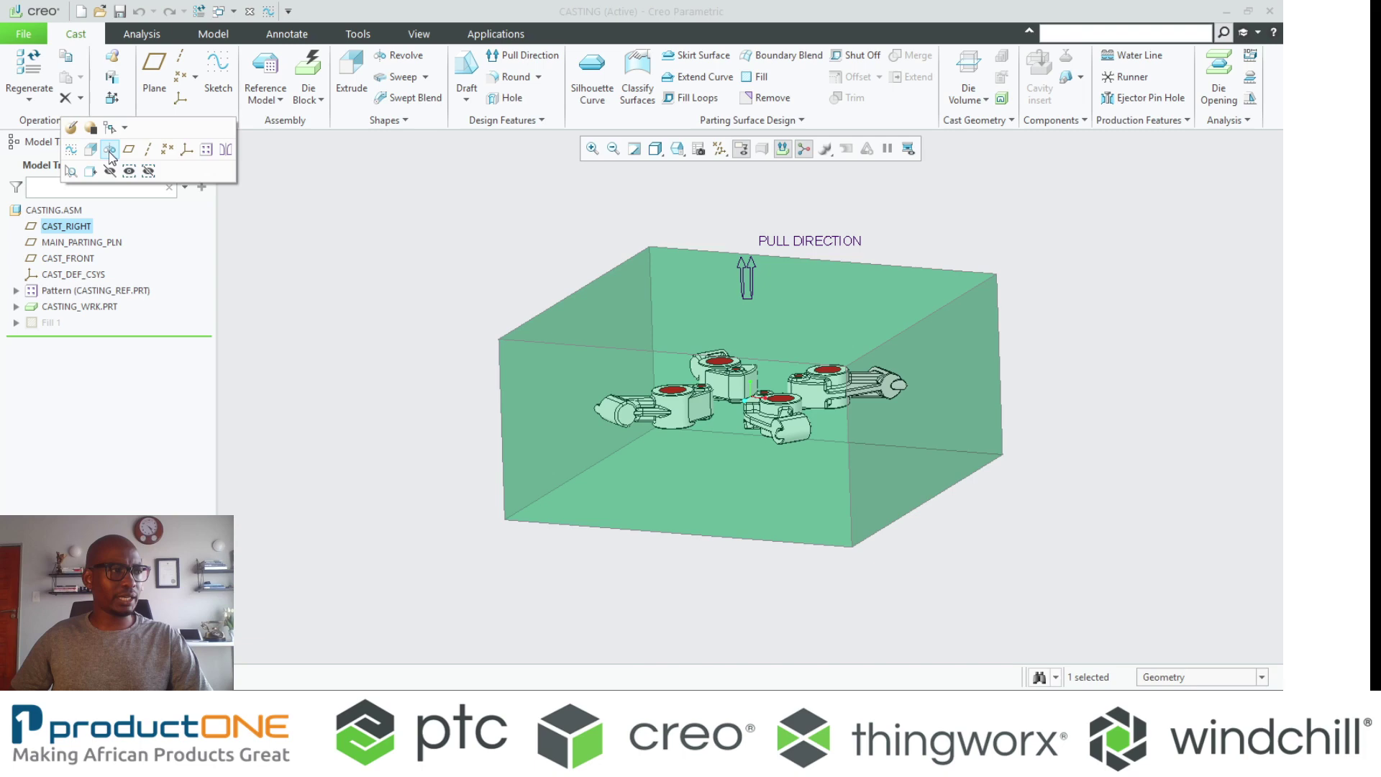
# Start a revolve sketch on CAST_RIGHT and draw a vertical centerline as its axis
pyautogui.click(109, 150)
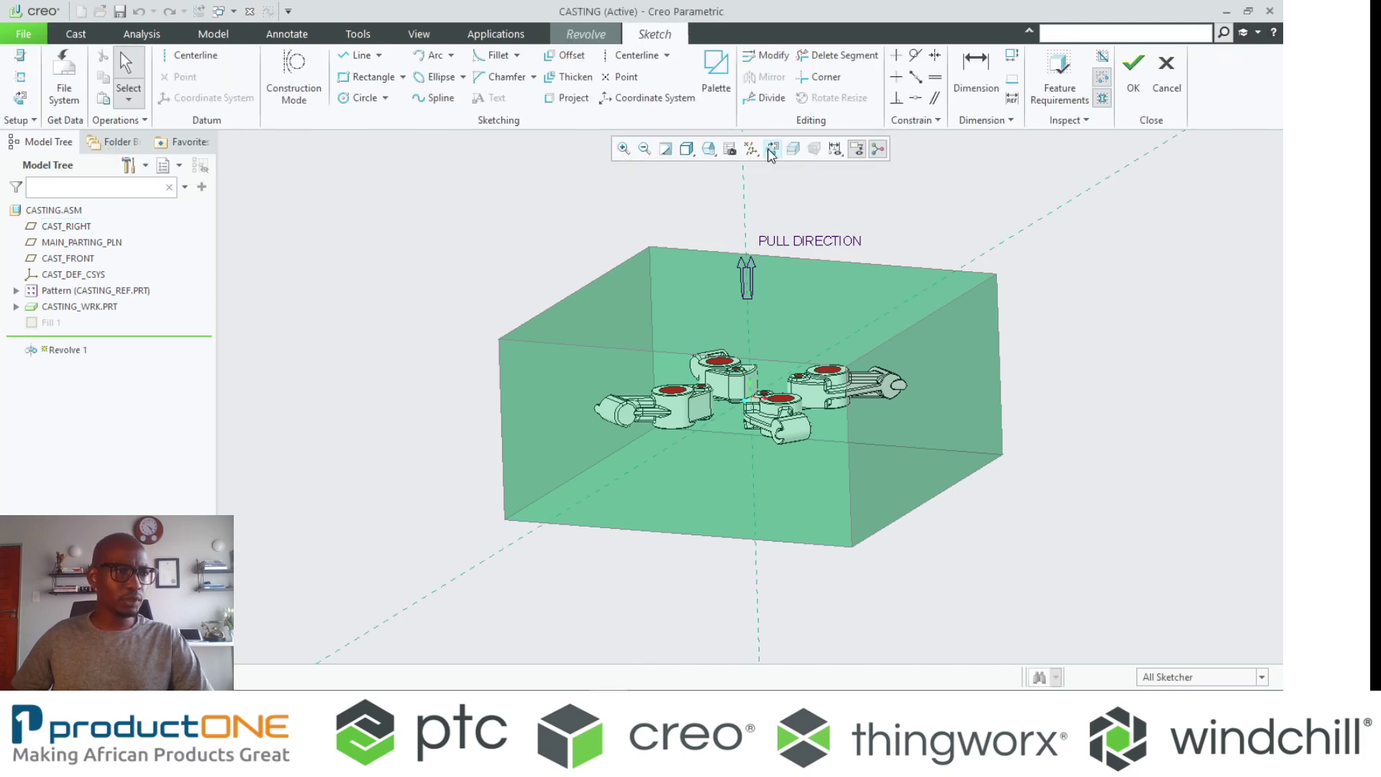
pyautogui.click(772, 148)
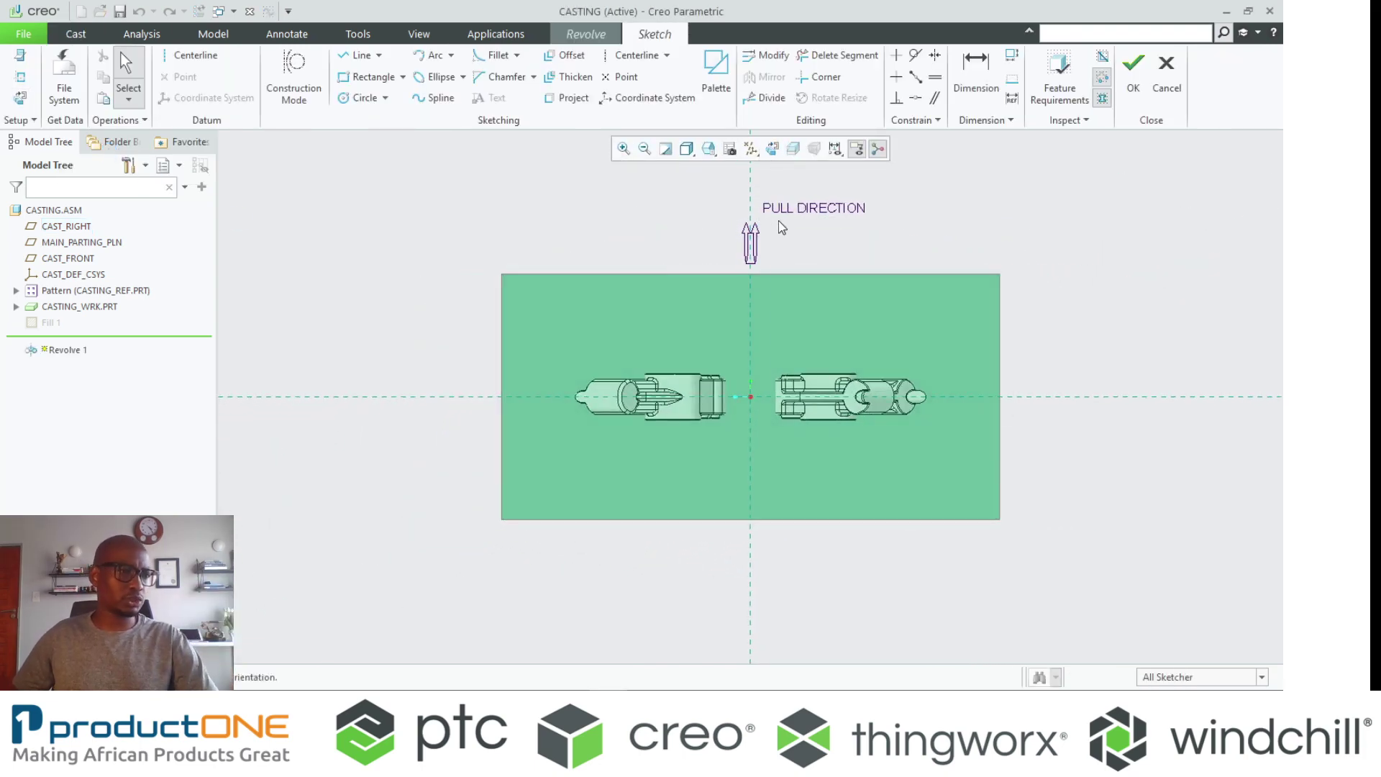
pyautogui.rightClick(780, 223)
pyautogui.click(924, 250)
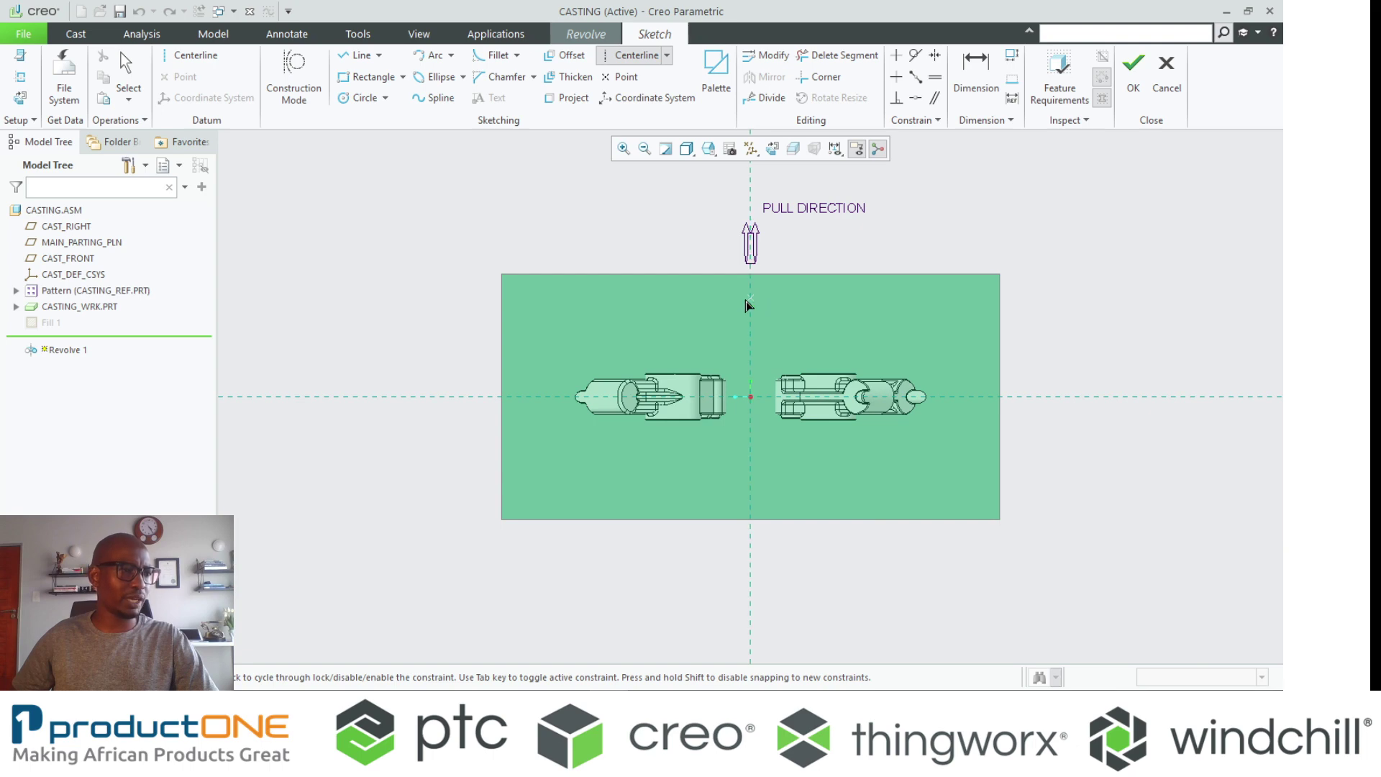
pyautogui.click(749, 300)
pyautogui.click(753, 277)
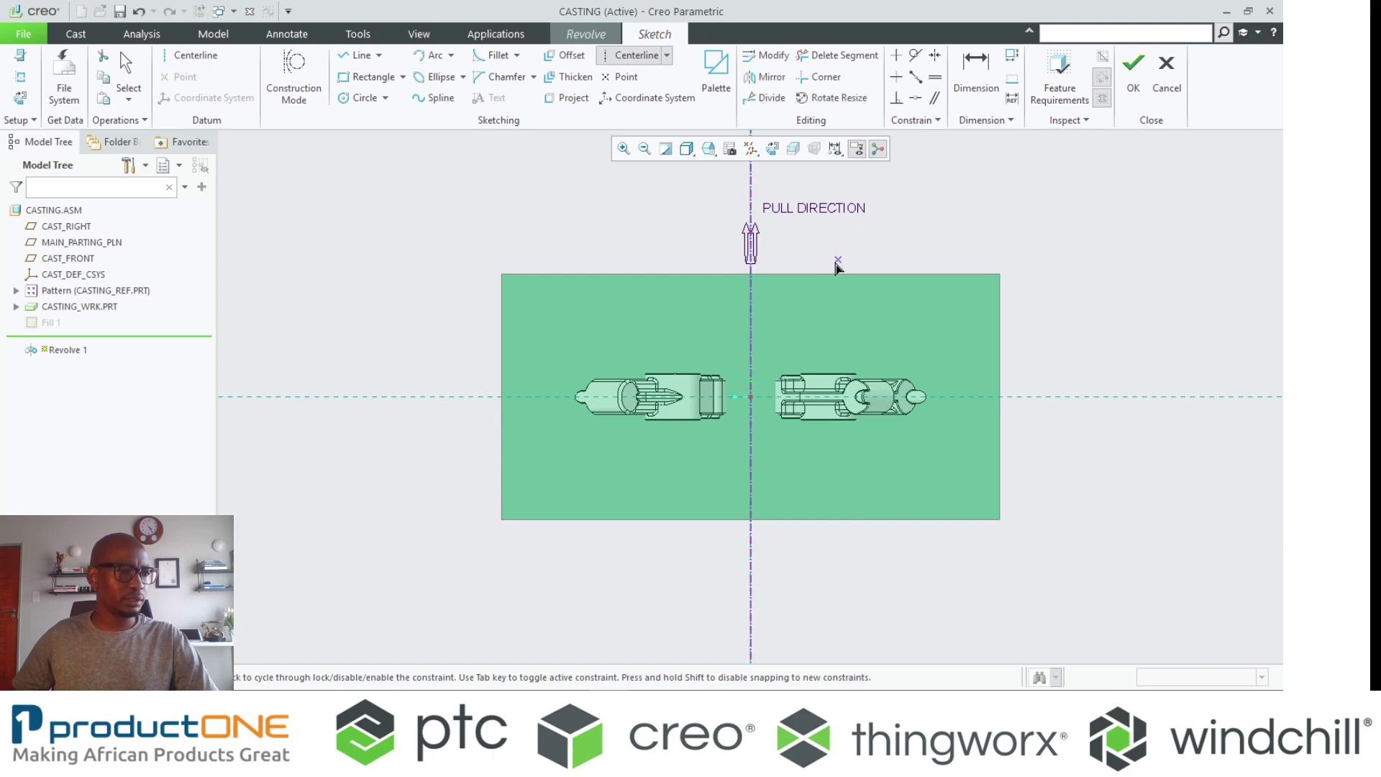
pyautogui.middleClick(923, 248)
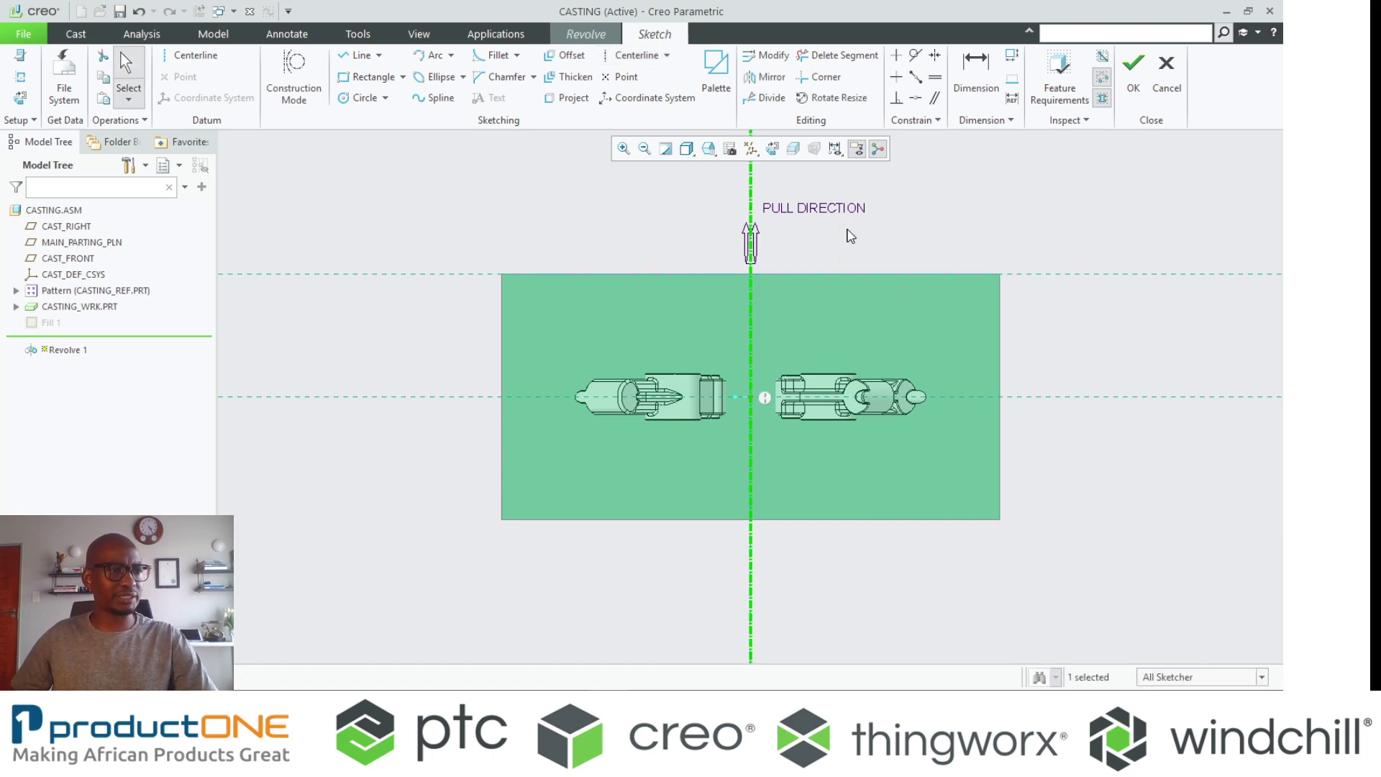
# Open the Sketcher Palette's Casting shapes and choose the s2d0007 section
pyautogui.click(850, 236)
pyautogui.rightClick(850, 236)
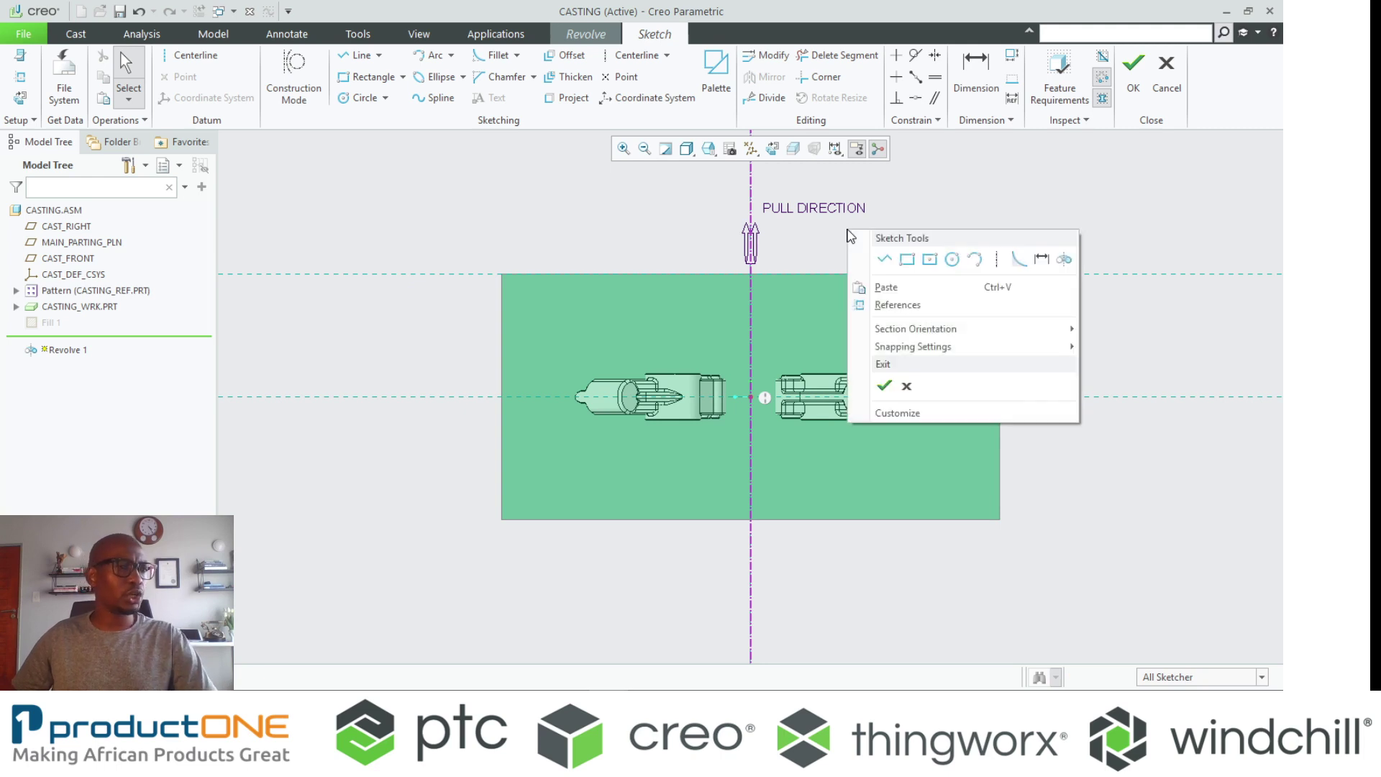
pyautogui.click(709, 99)
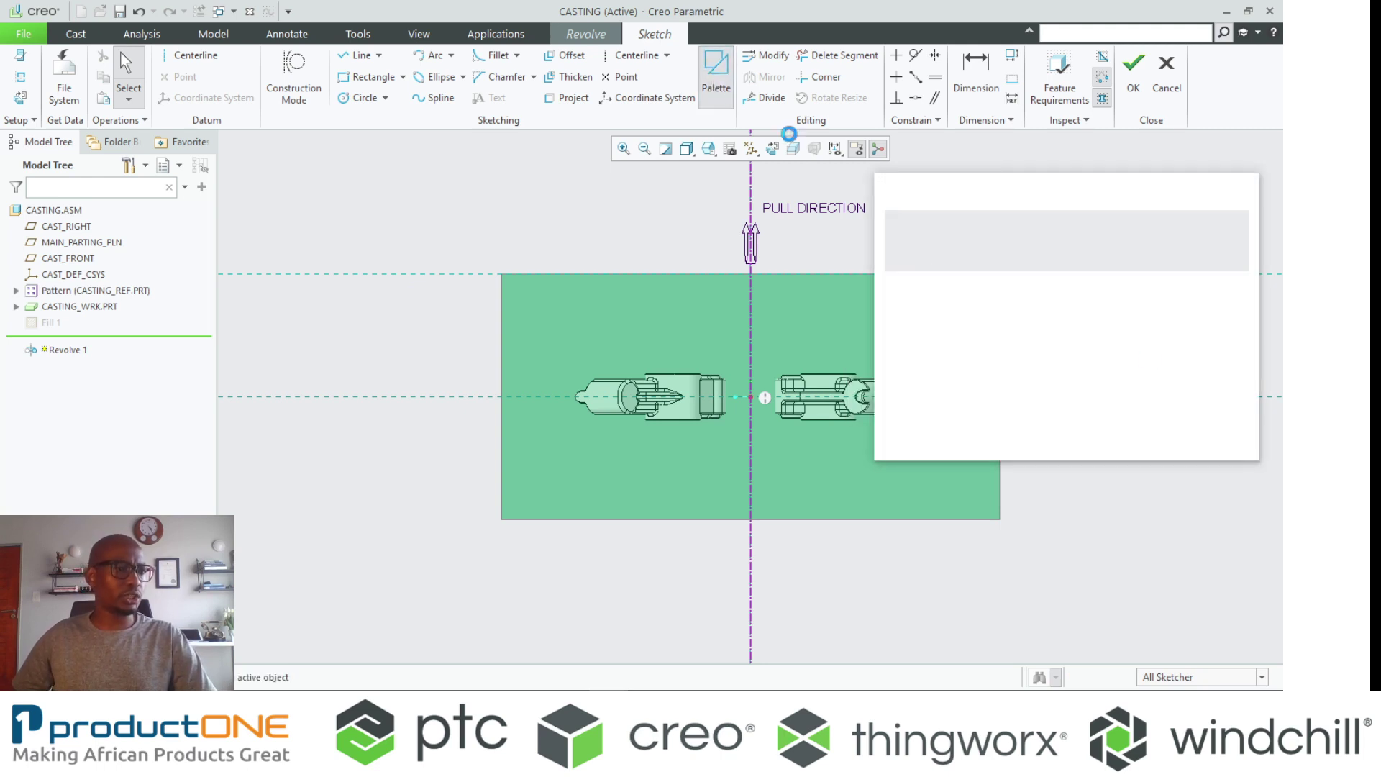
pyautogui.doubleClick(921, 309)
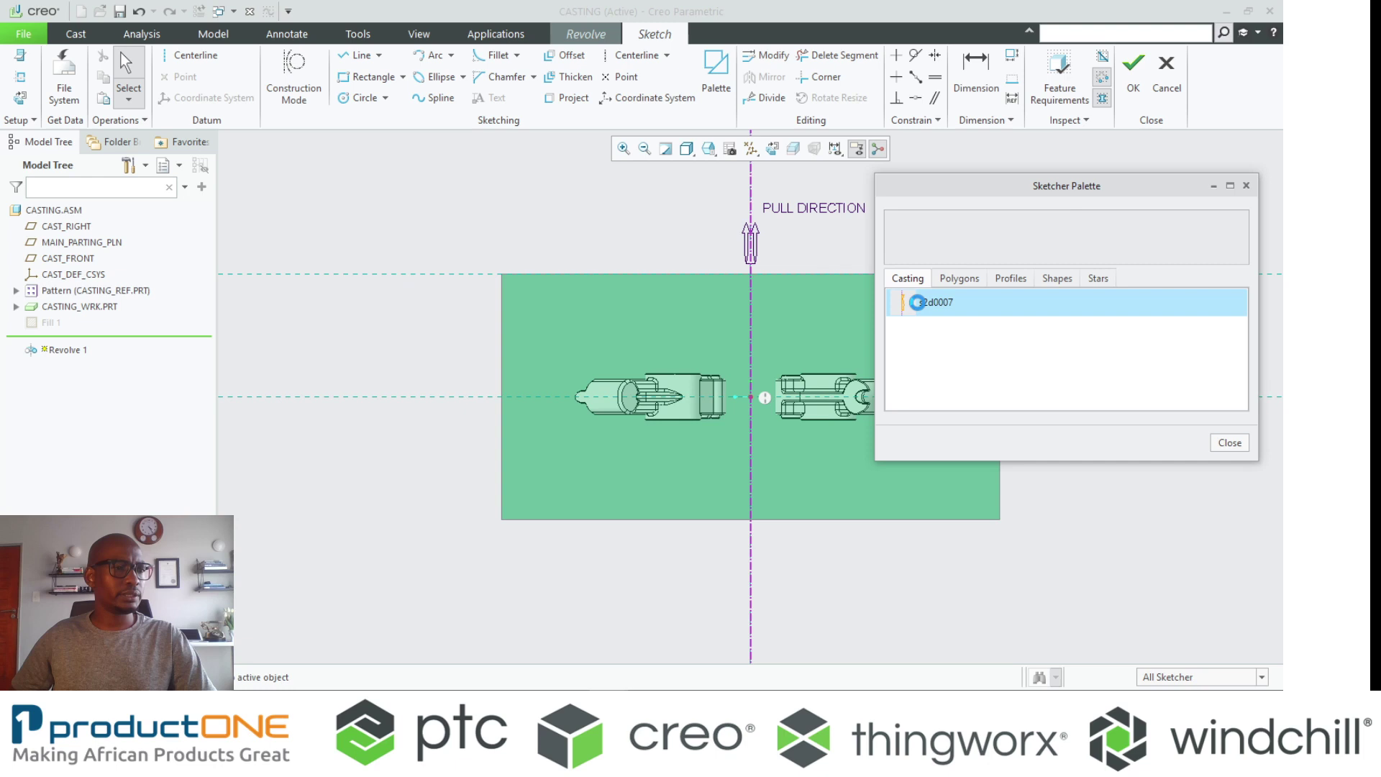
# Place the s2d0007 section in the sketch at scale 1 and close the palette
pyautogui.click(544, 231)
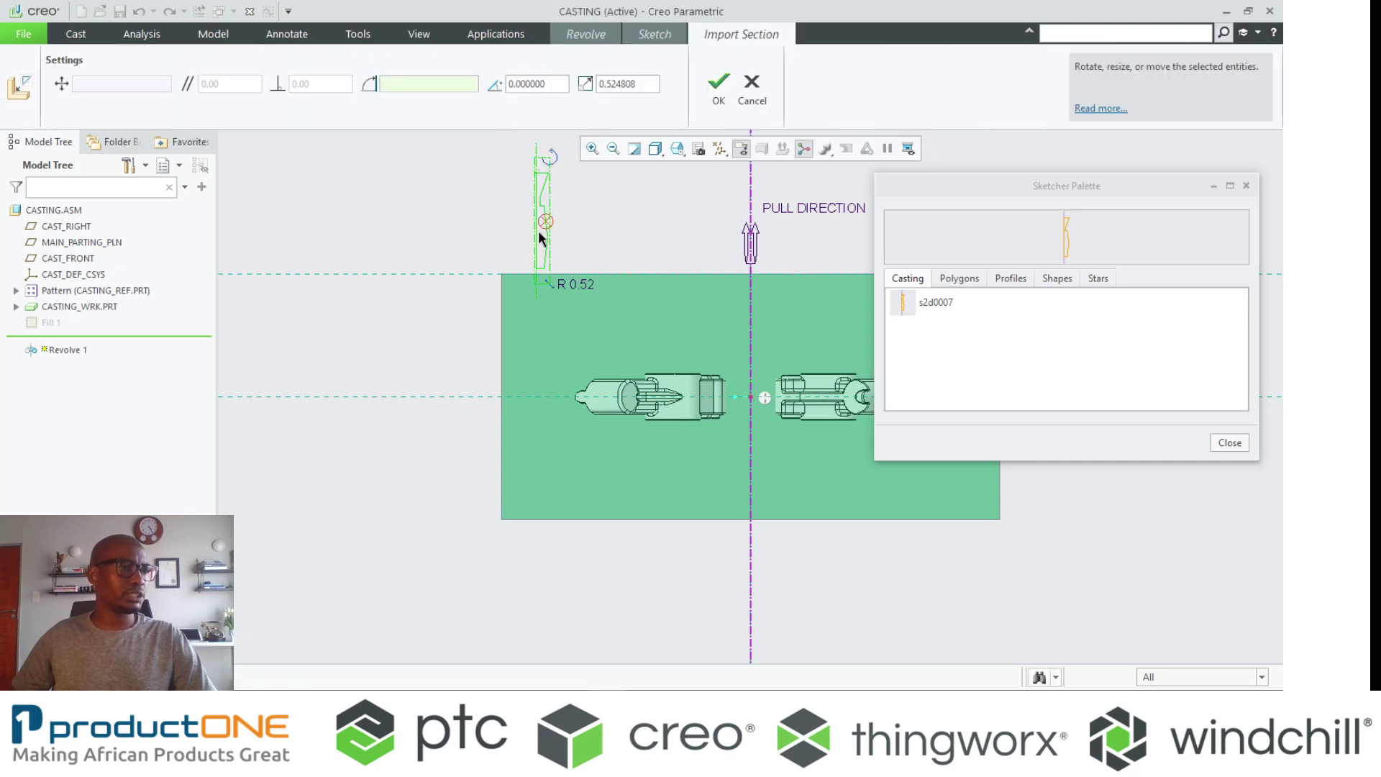
pyautogui.doubleClick(642, 78)
pyautogui.write('1')
pyautogui.press('Return')
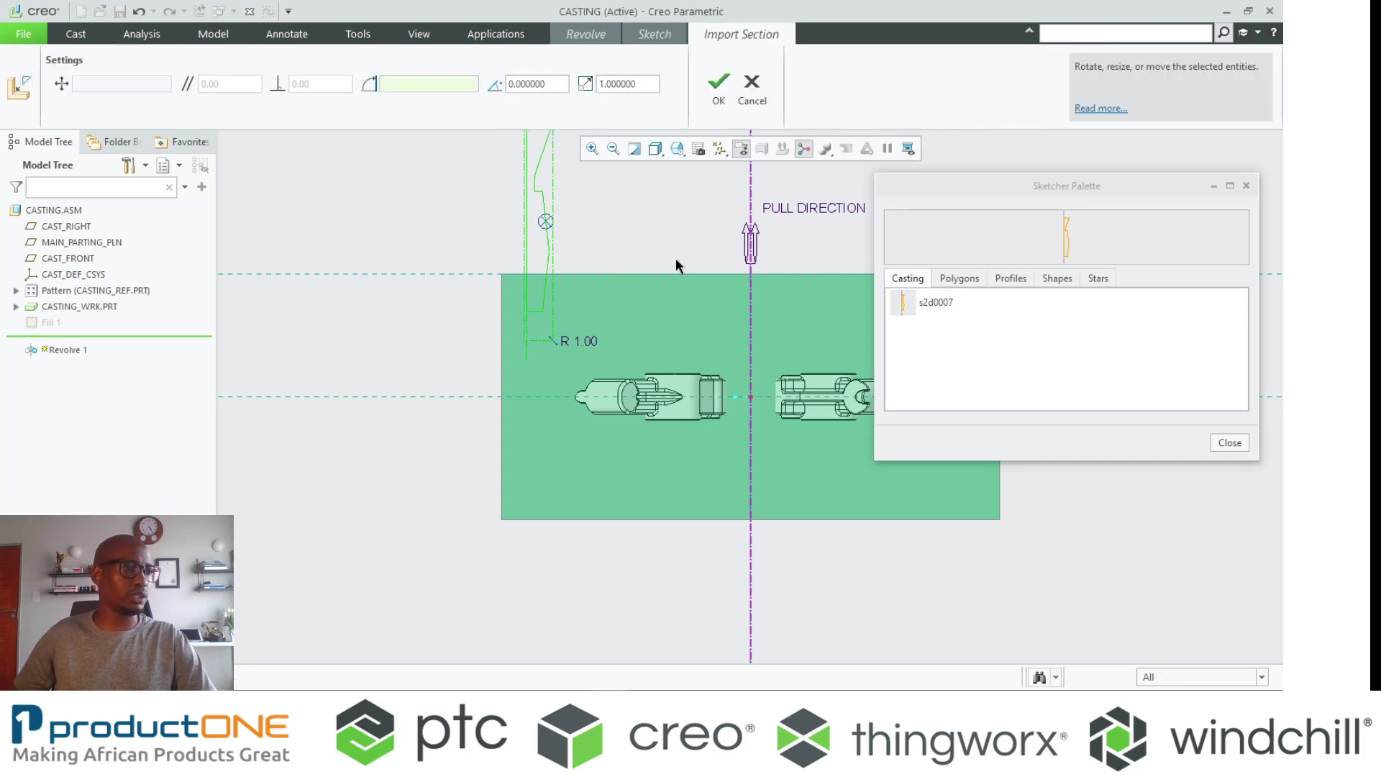
pyautogui.scroll(-1, 624, 403)
pyautogui.moveTo(561, 258); pyautogui.dragTo(453, 271)
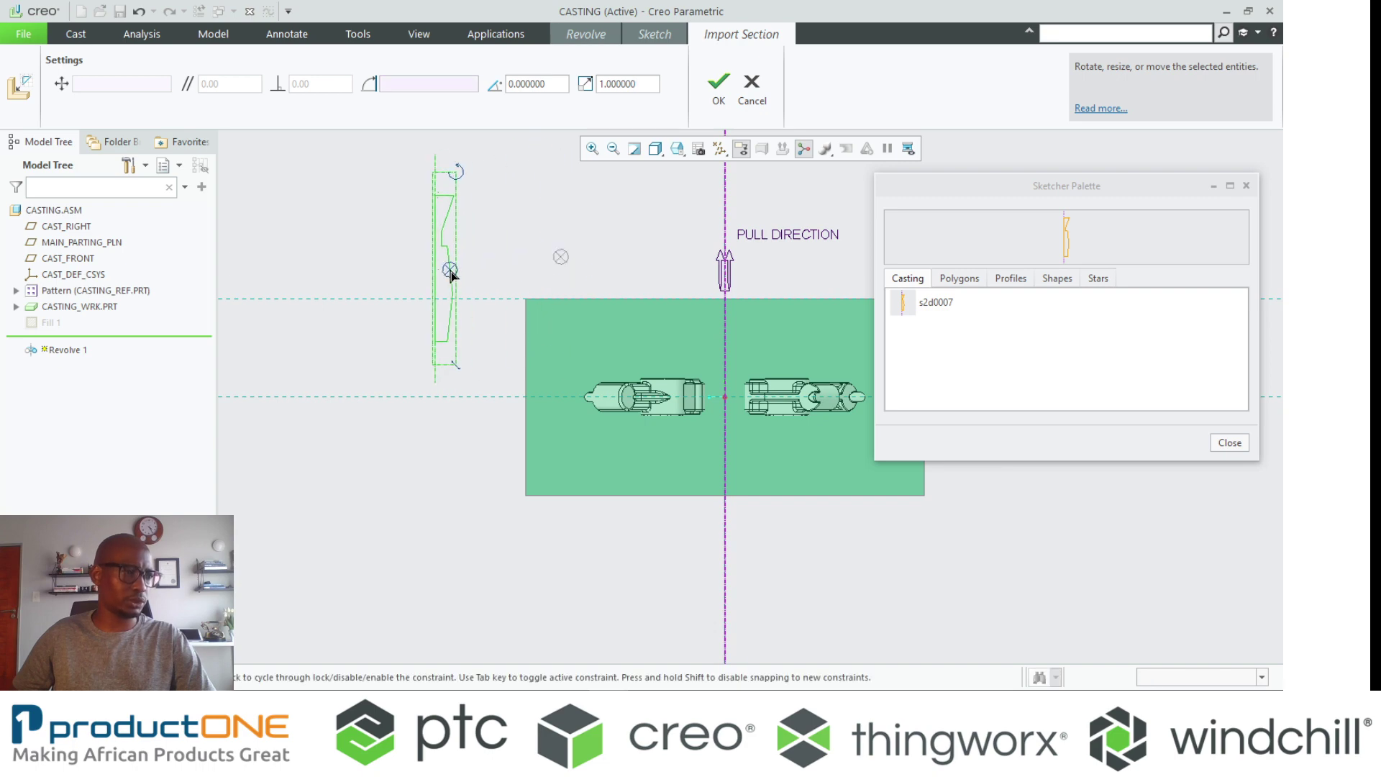
pyautogui.middleClick(546, 210)
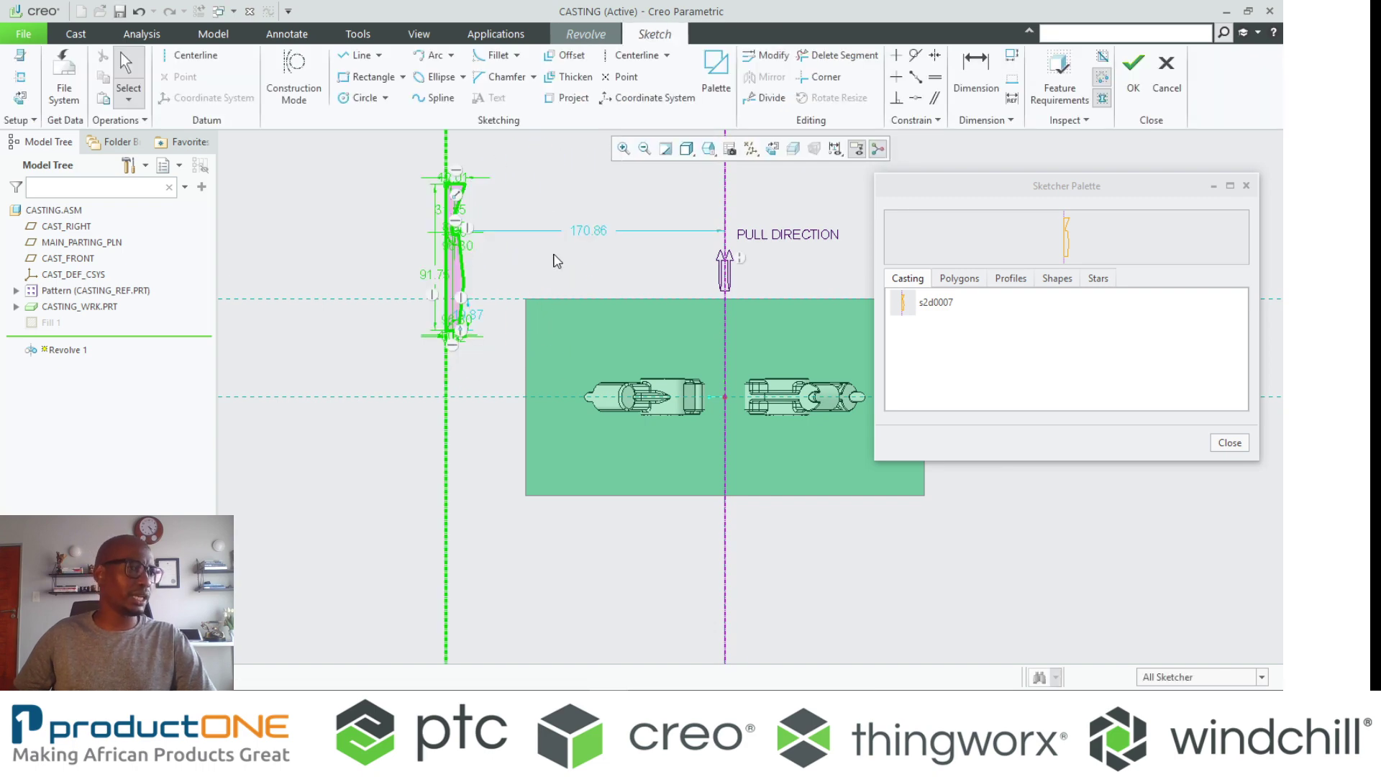
pyautogui.click(1236, 444)
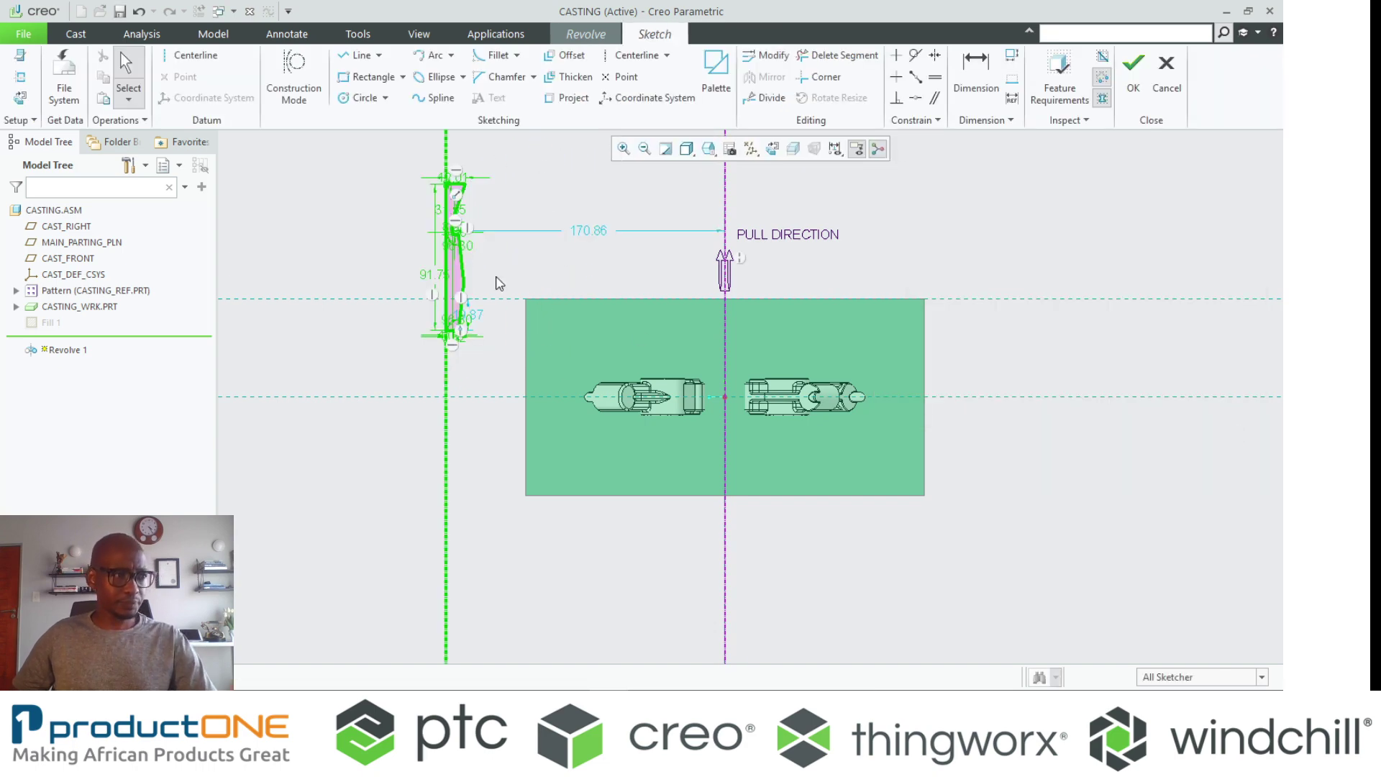
# Move the whole section onto the centerline at the workpiece's top edge
pyautogui.moveTo(382, 135)
pyautogui.mouseDown()
pyautogui.moveTo(477, 395)
pyautogui.moveTo(503, 403)
pyautogui.mouseUp()
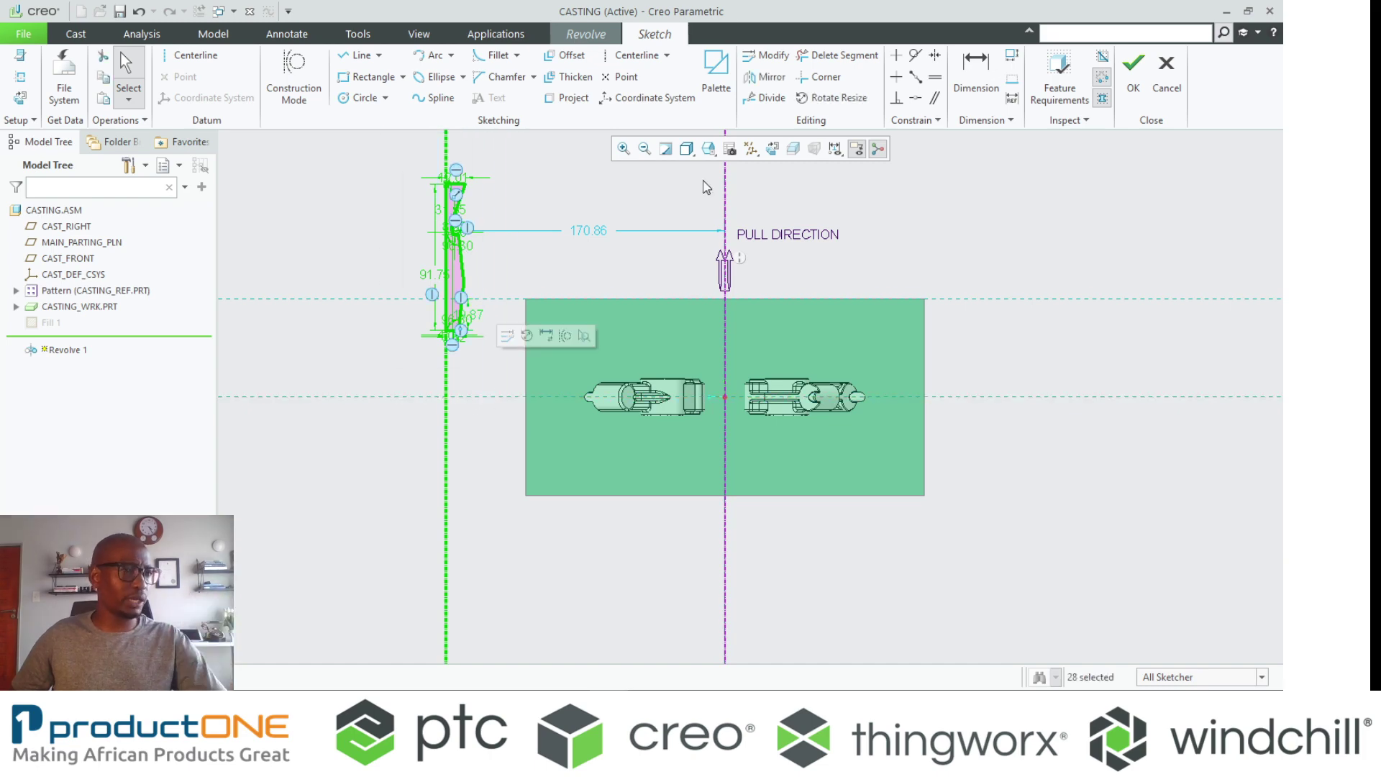
pyautogui.click(832, 98)
pyautogui.scroll(-3, 433, 228)
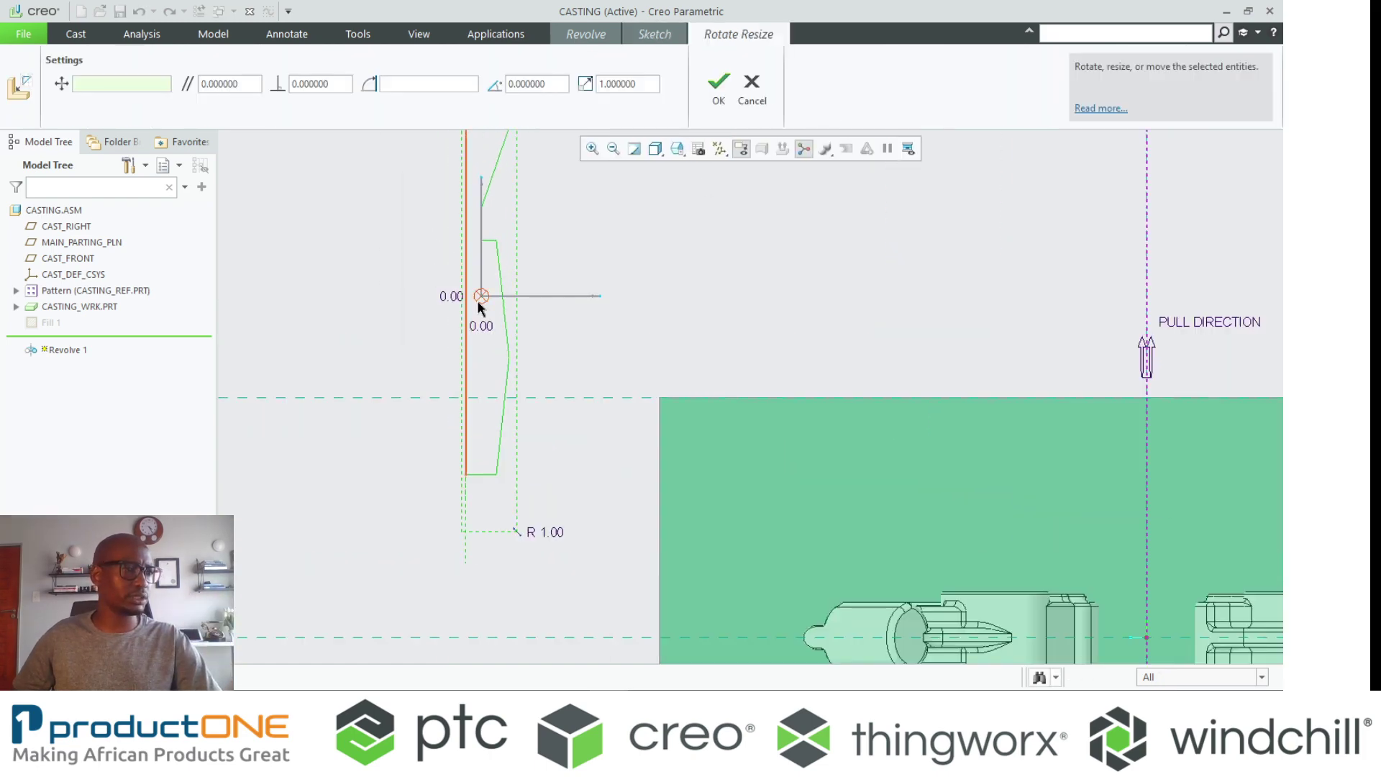
pyautogui.scroll(3, 474, 296)
pyautogui.moveTo(477, 325); pyautogui.dragTo(909, 389)
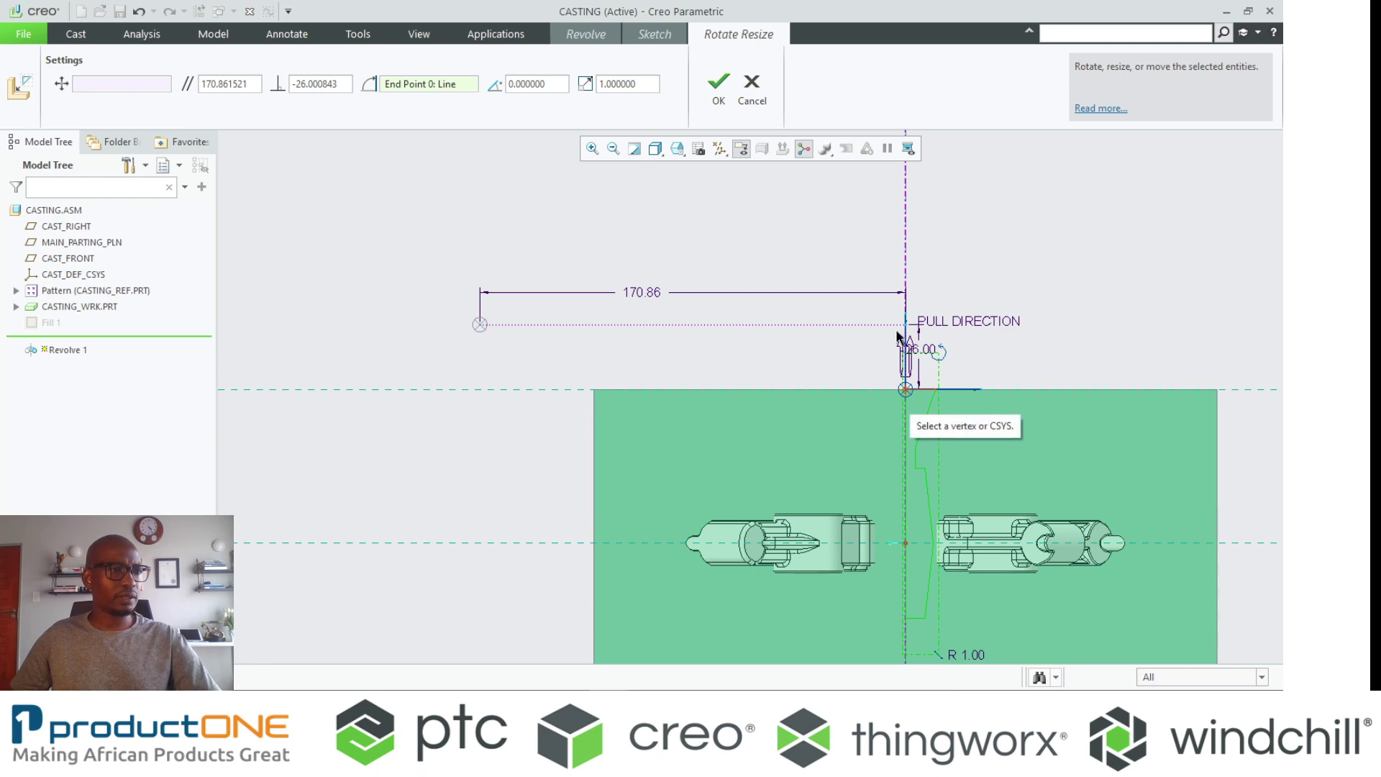
pyautogui.click(720, 88)
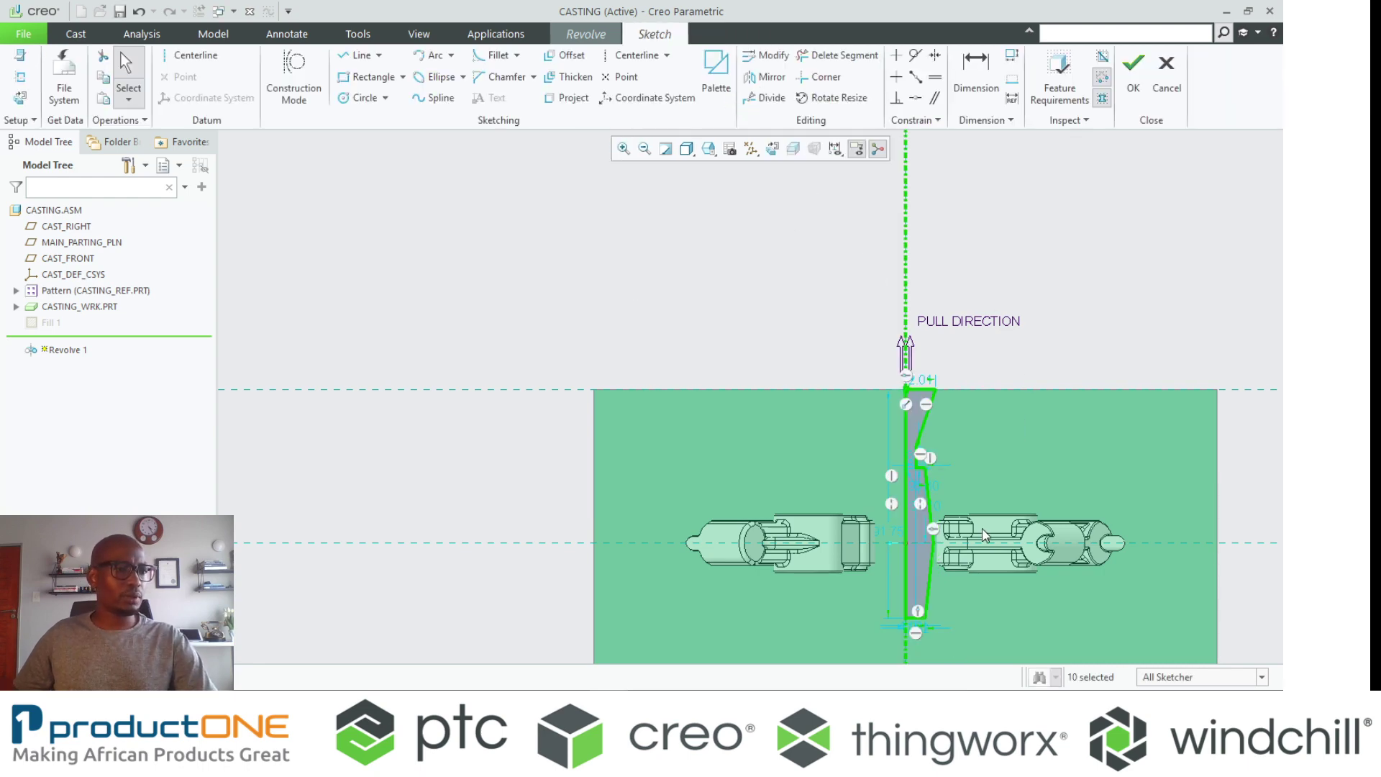
# Finish the sketch and revolve it 360° into the central sprue, then orbit to a 3D view
pyautogui.click(1135, 108)
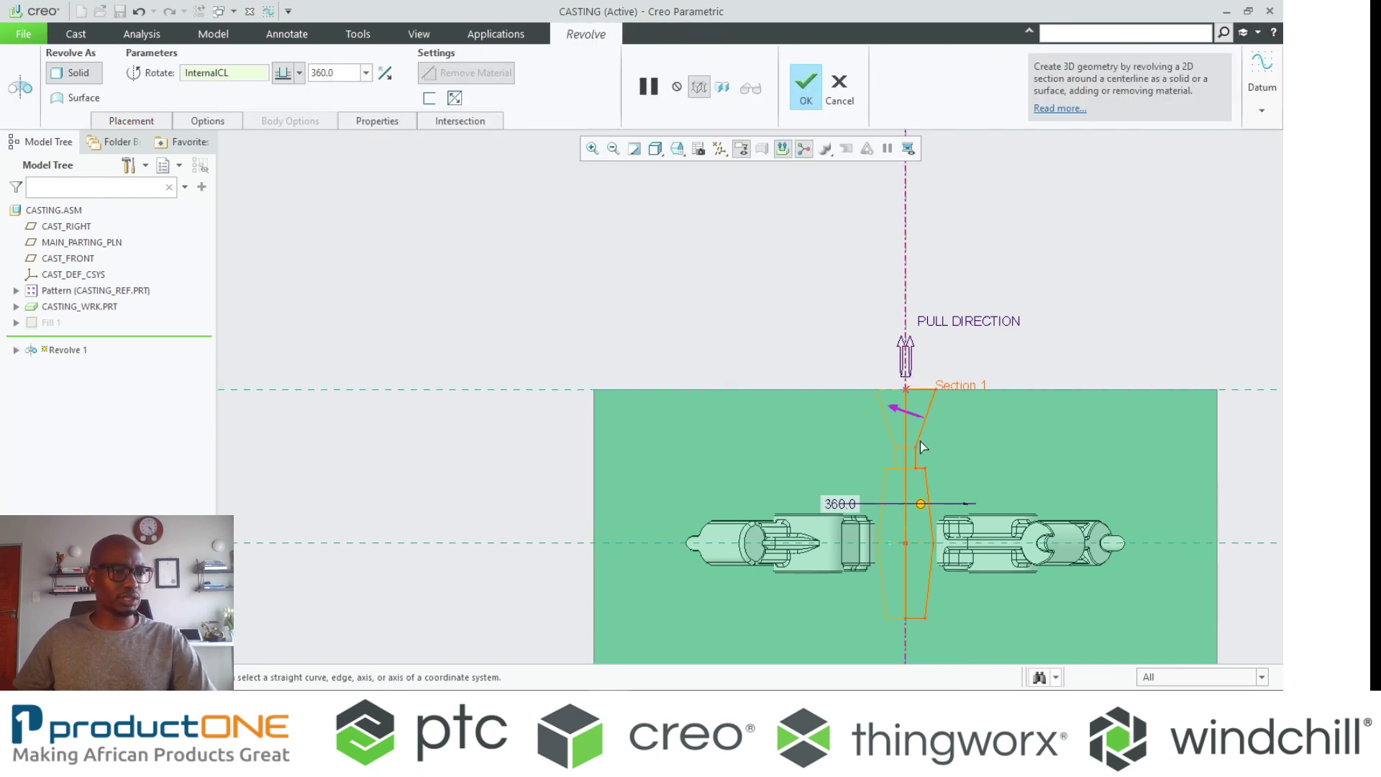
pyautogui.middleClick(920, 441)
pyautogui.moveTo(920, 441); pyautogui.dragTo(943, 416, button='middle')
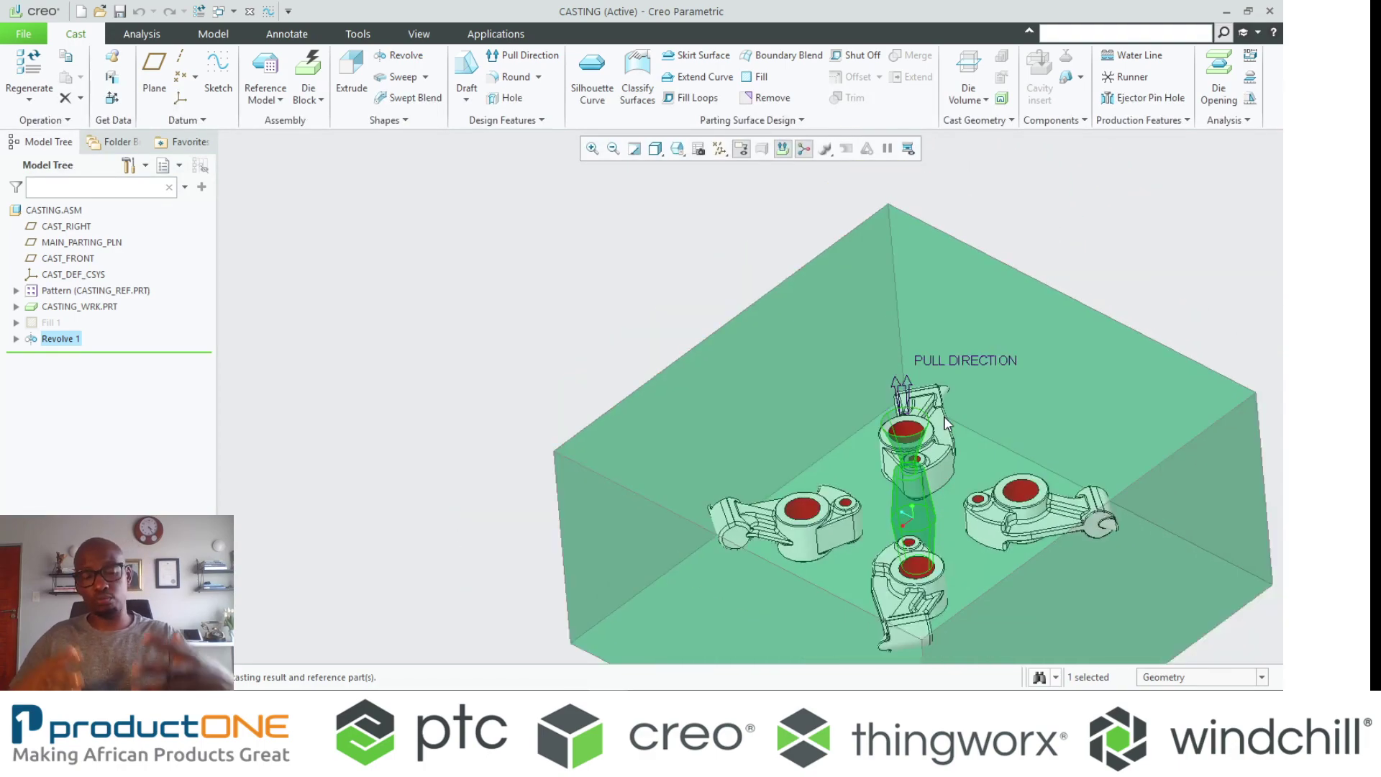
pyautogui.scroll(-3, 793, 382)
pyautogui.click(633, 287)
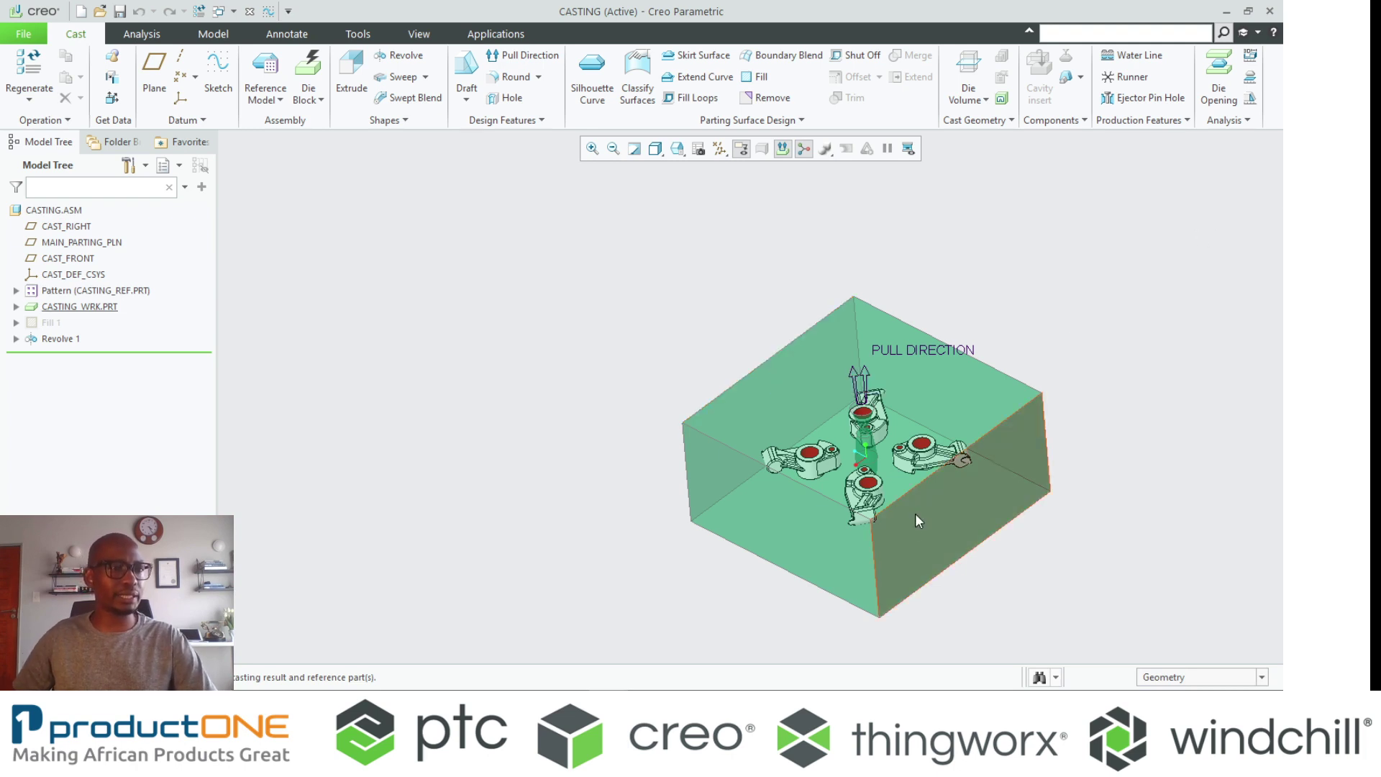
# Start a half-round runner of 5.000 diameter sketched on the main parting plane
pyautogui.click(108, 245)
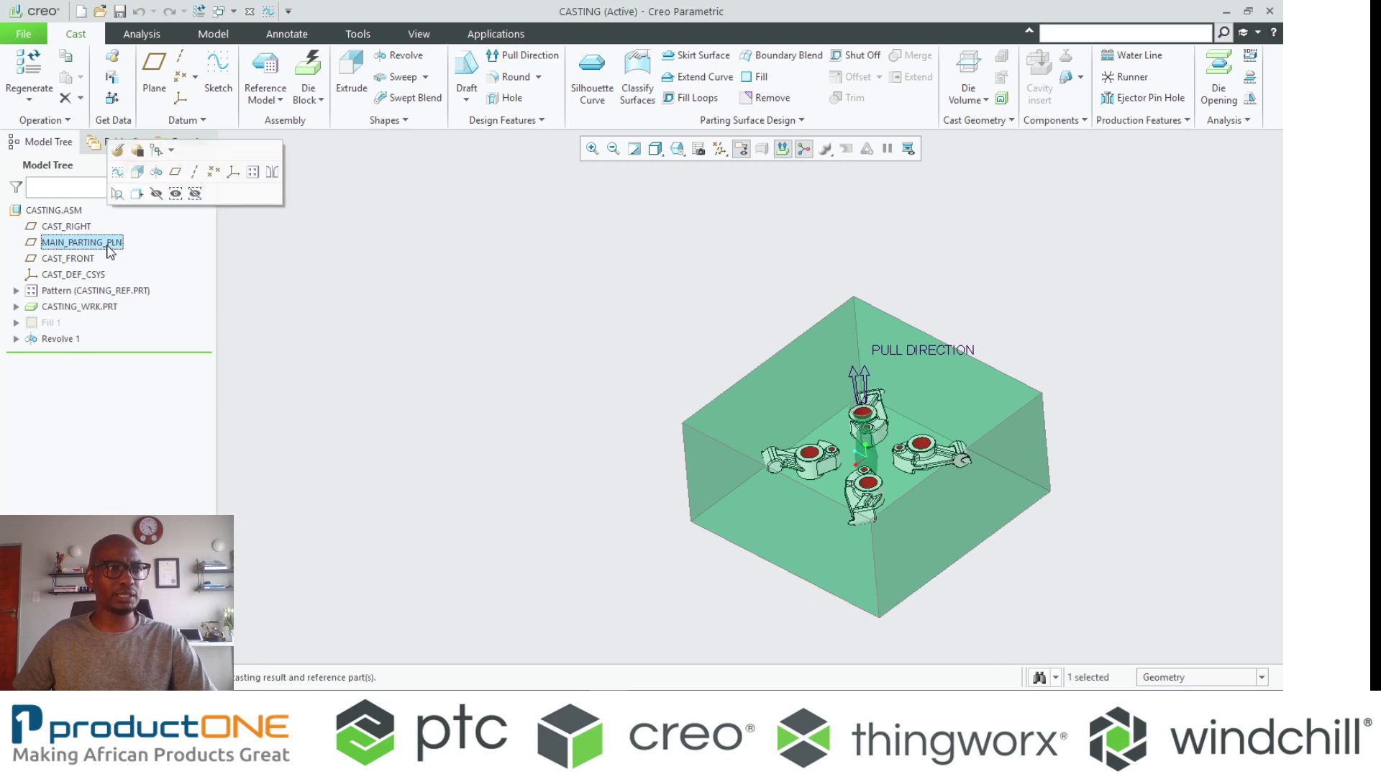
pyautogui.click(1128, 77)
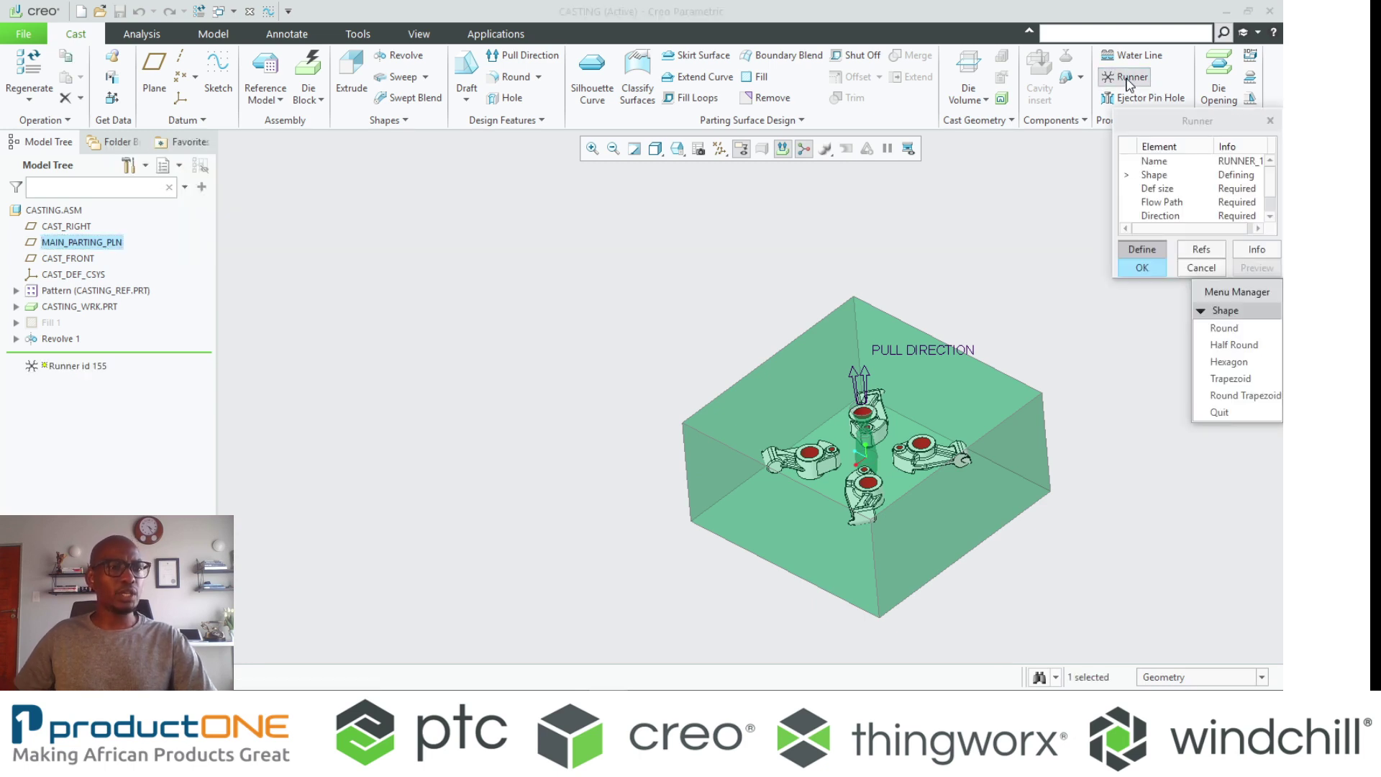
pyautogui.click(1233, 345)
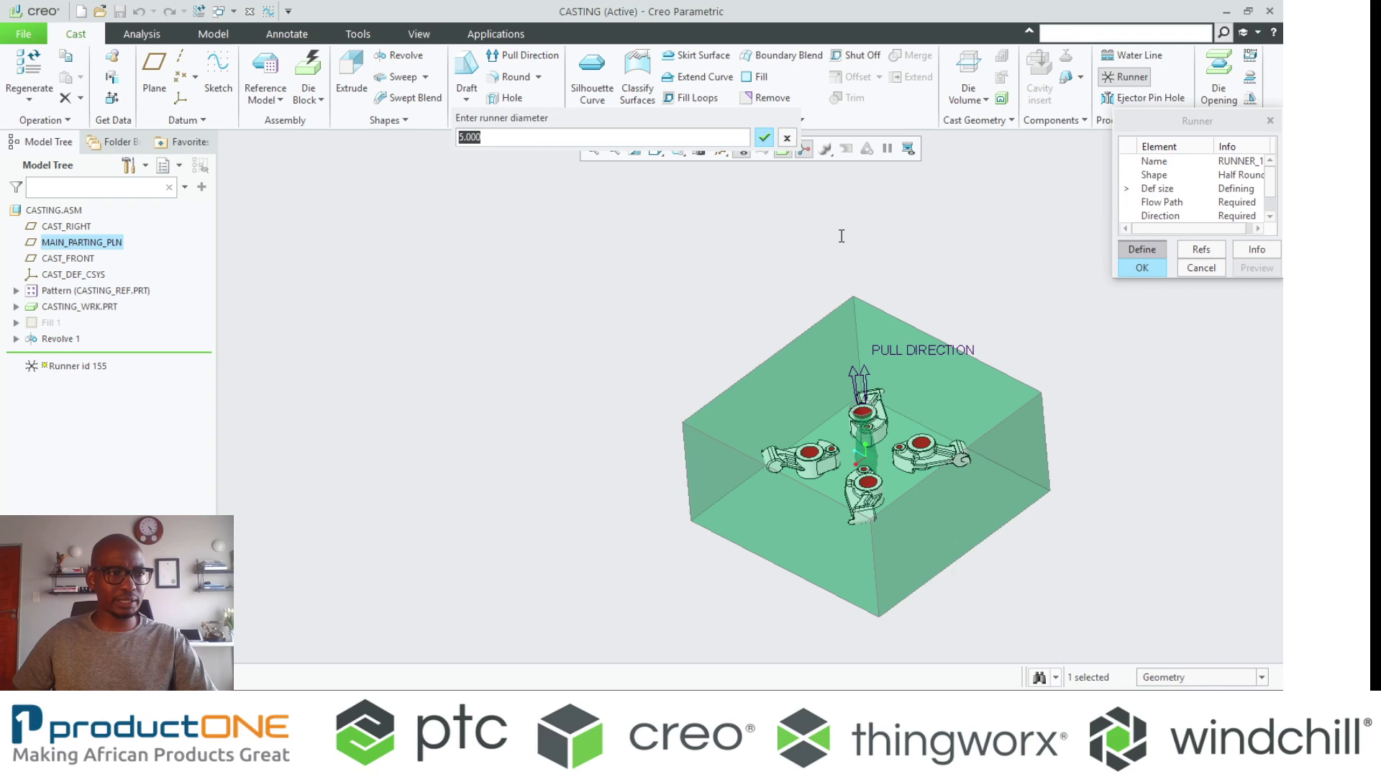
pyautogui.press('Return')
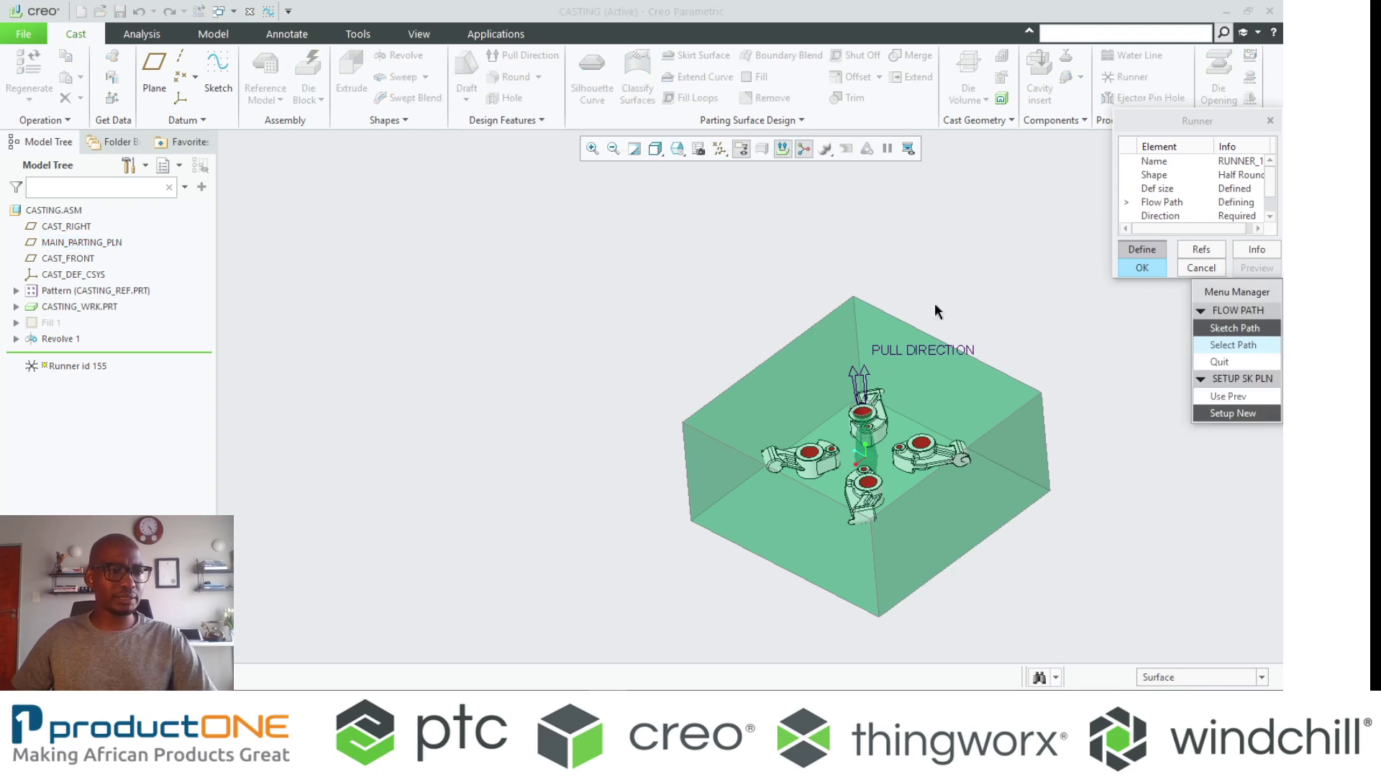
pyautogui.click(85, 237)
pyautogui.middleClick(426, 285)
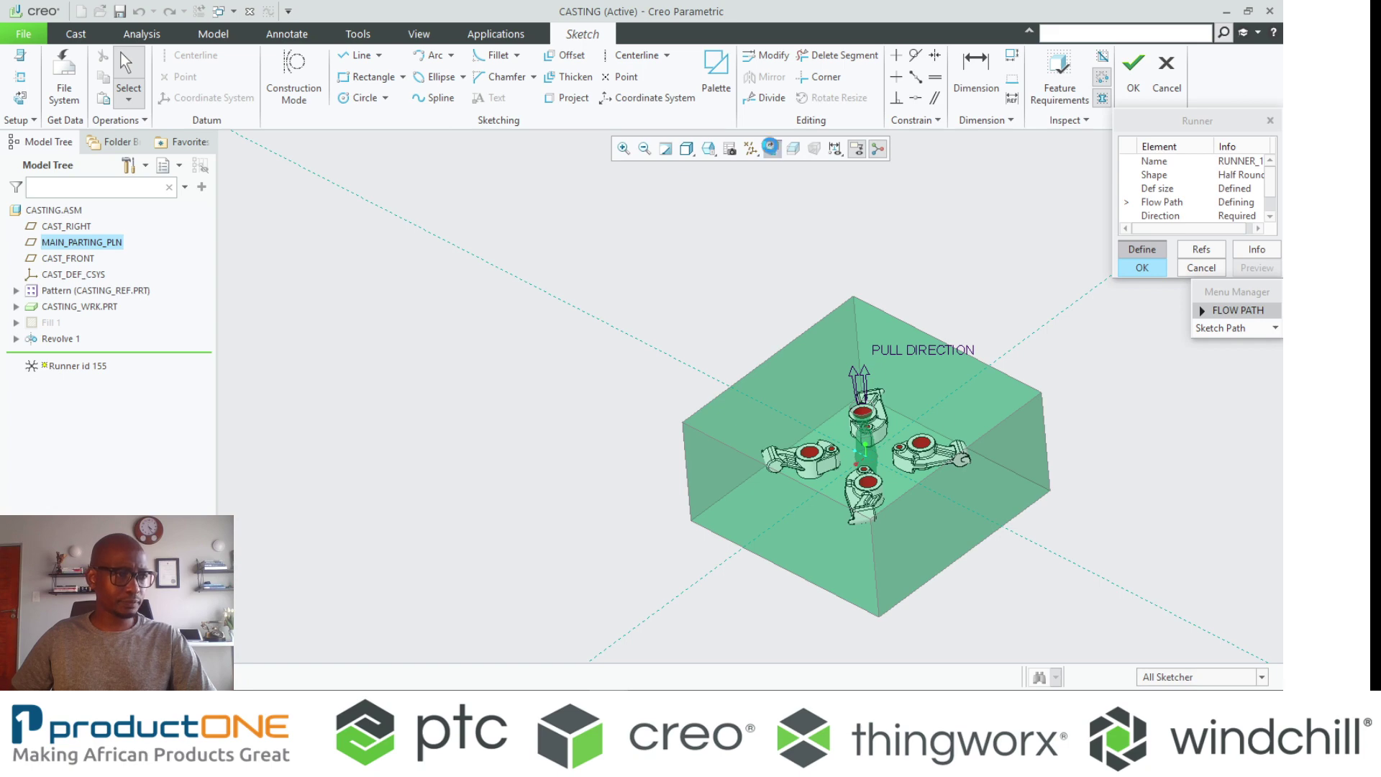
# Draw the runner path lines linking the casting bosses to the central sprue
pyautogui.rightClick(721, 373)
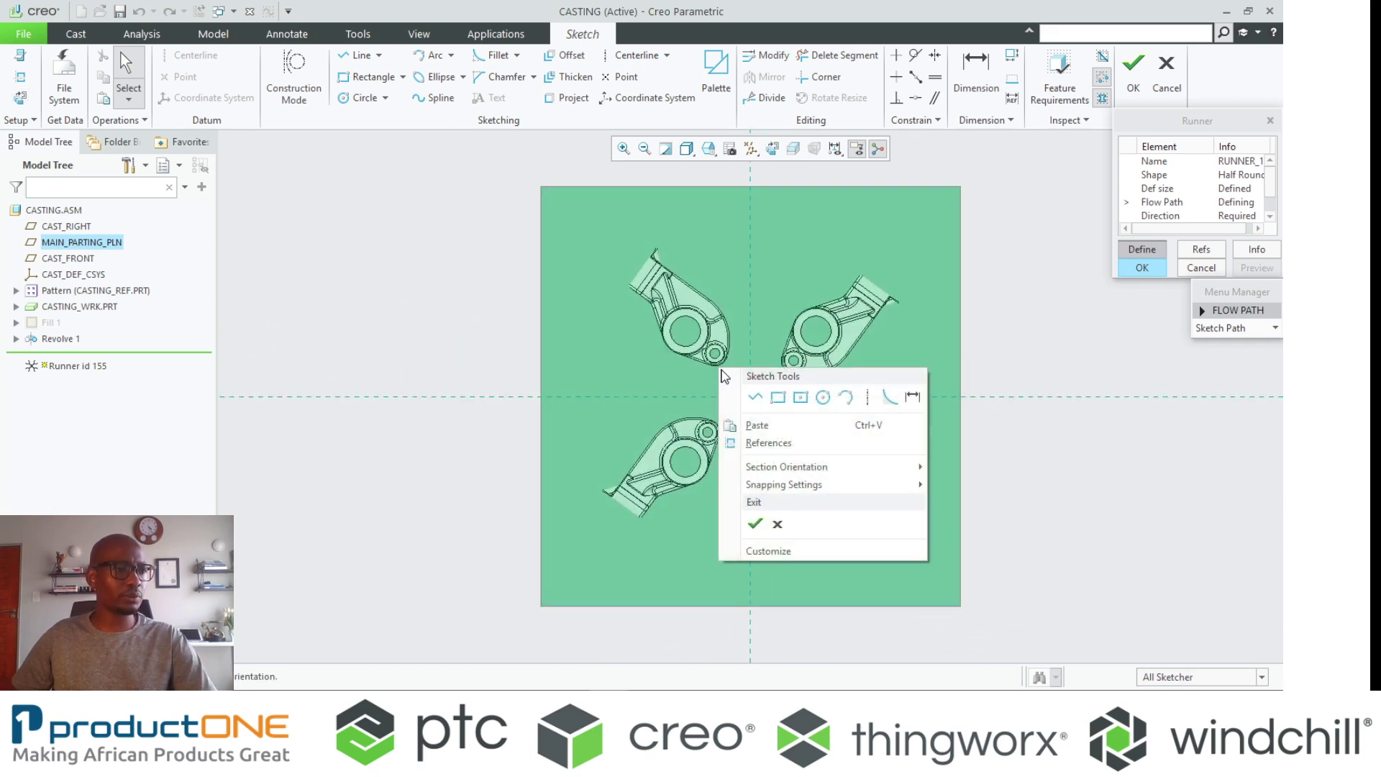
pyautogui.click(752, 397)
pyautogui.scroll(-2, 760, 417)
pyautogui.scroll(-3, 759, 414)
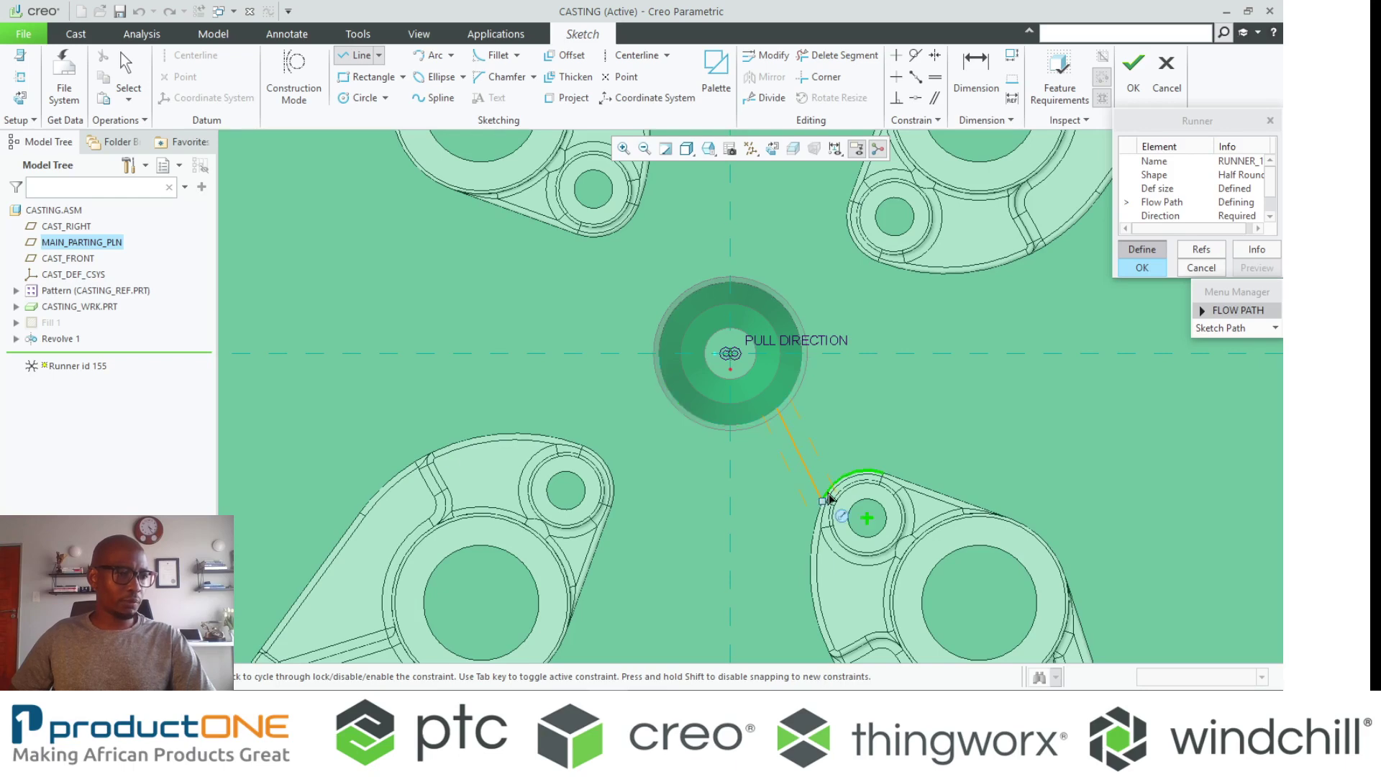
pyautogui.click(832, 484)
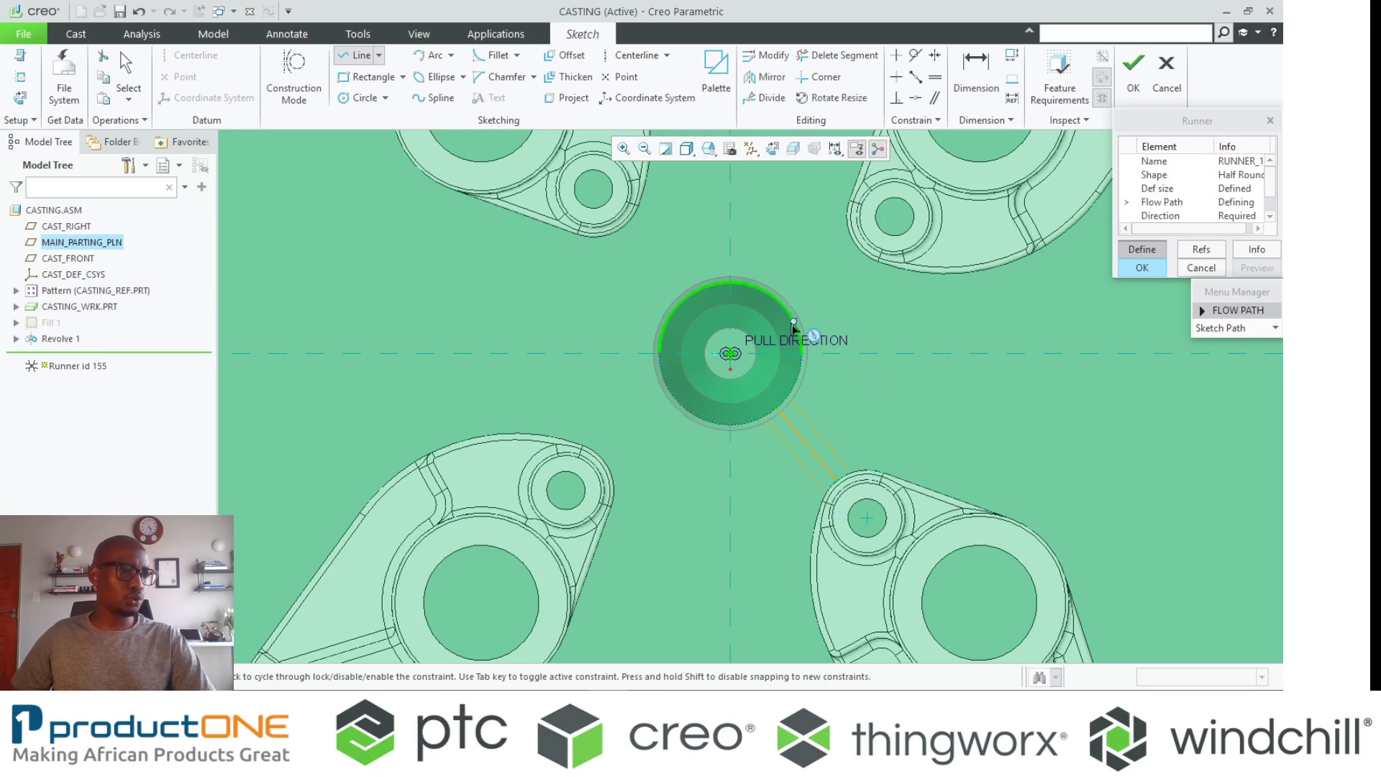
pyautogui.click(858, 252)
pyautogui.middleClick(861, 253)
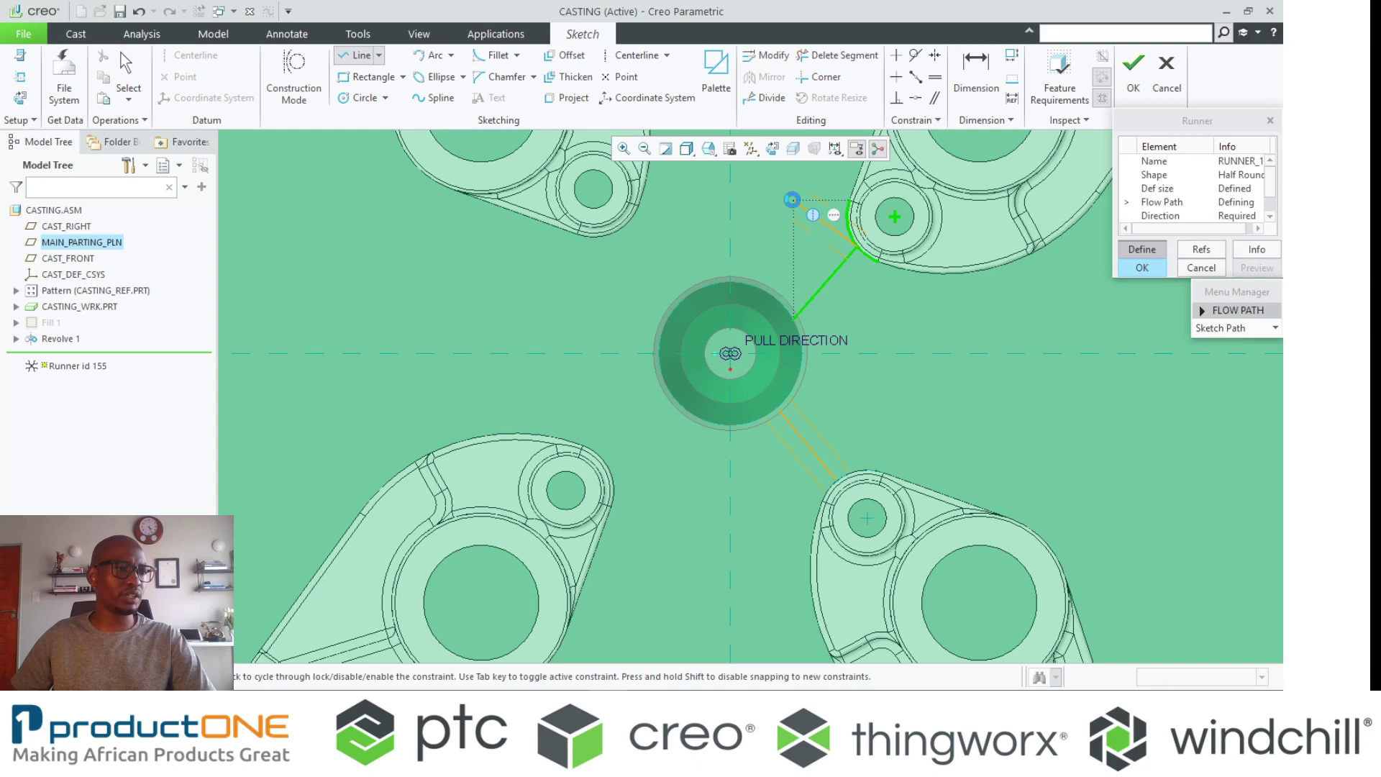
pyautogui.click(686, 303)
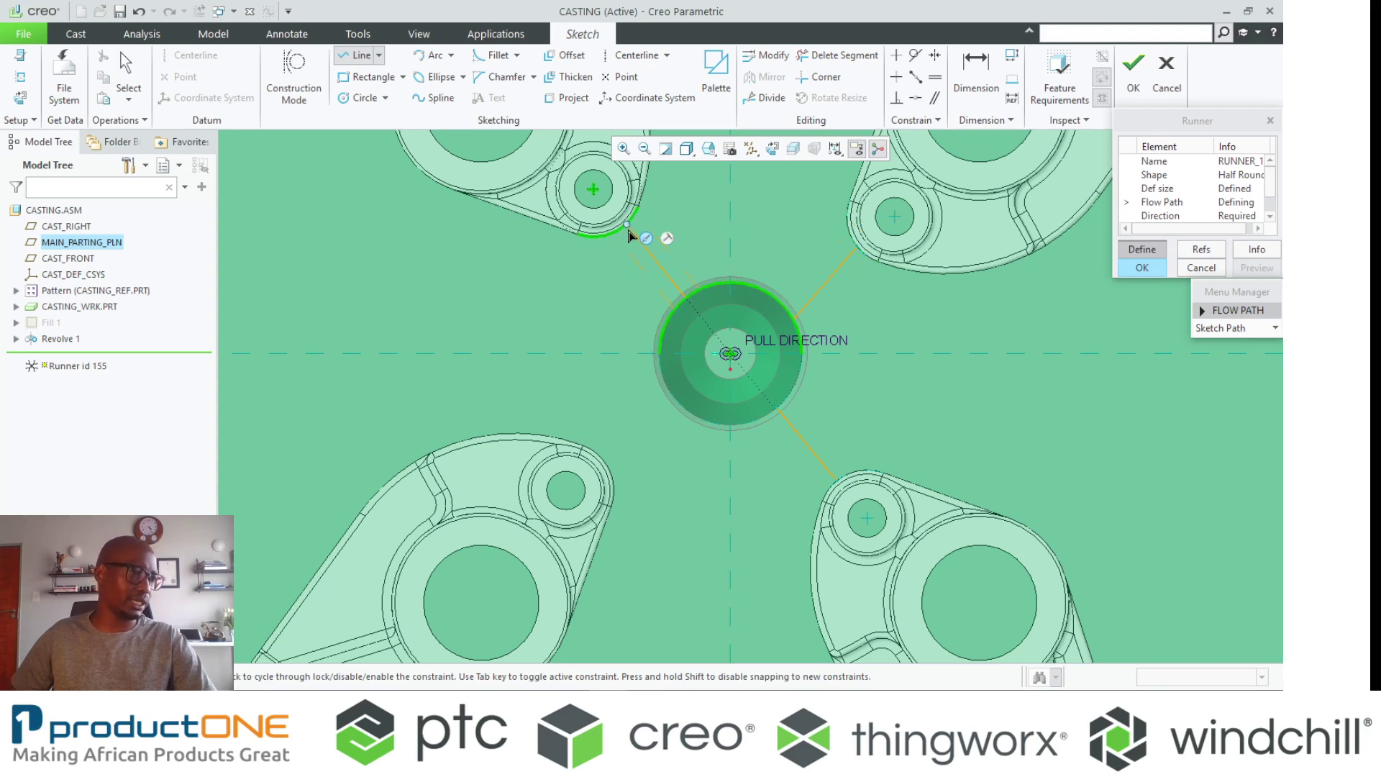
pyautogui.click(623, 227)
pyautogui.middleClick(719, 373)
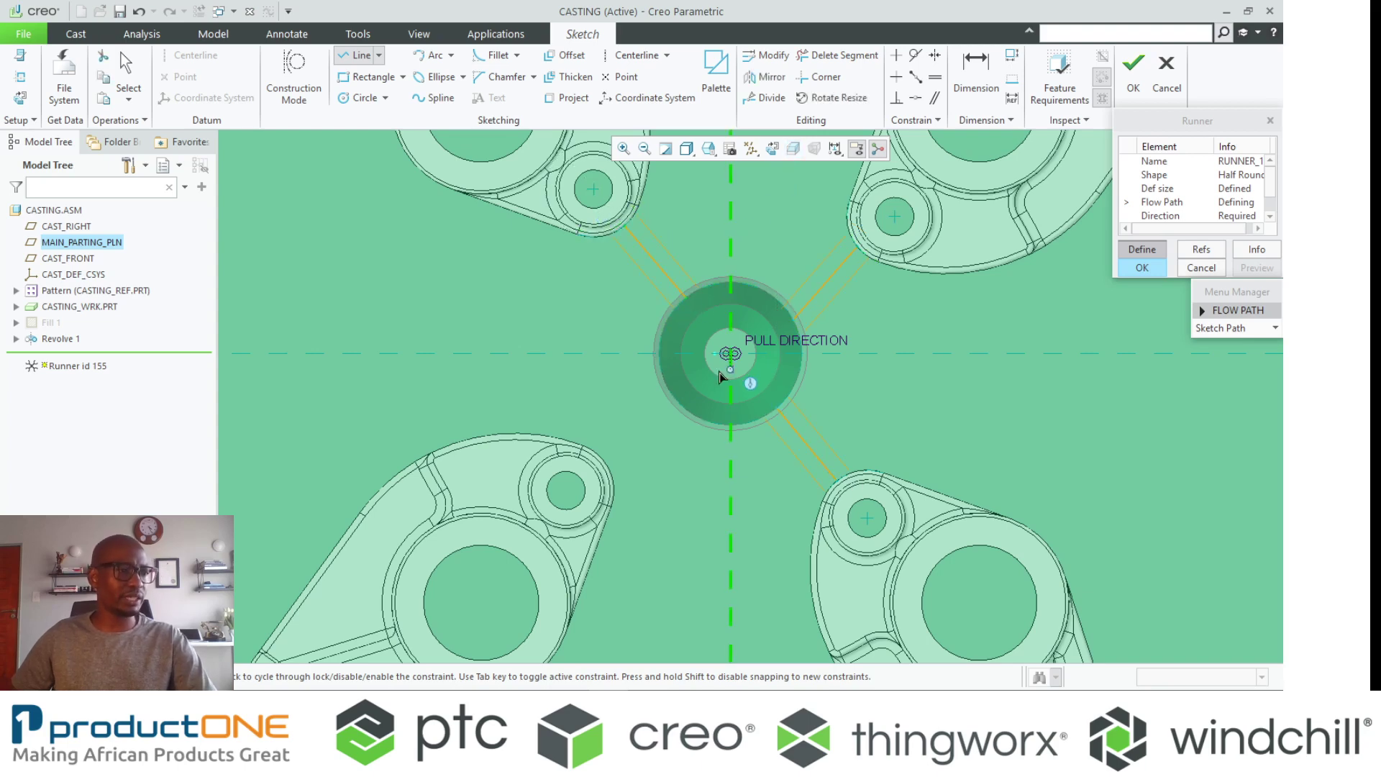
pyautogui.click(675, 397)
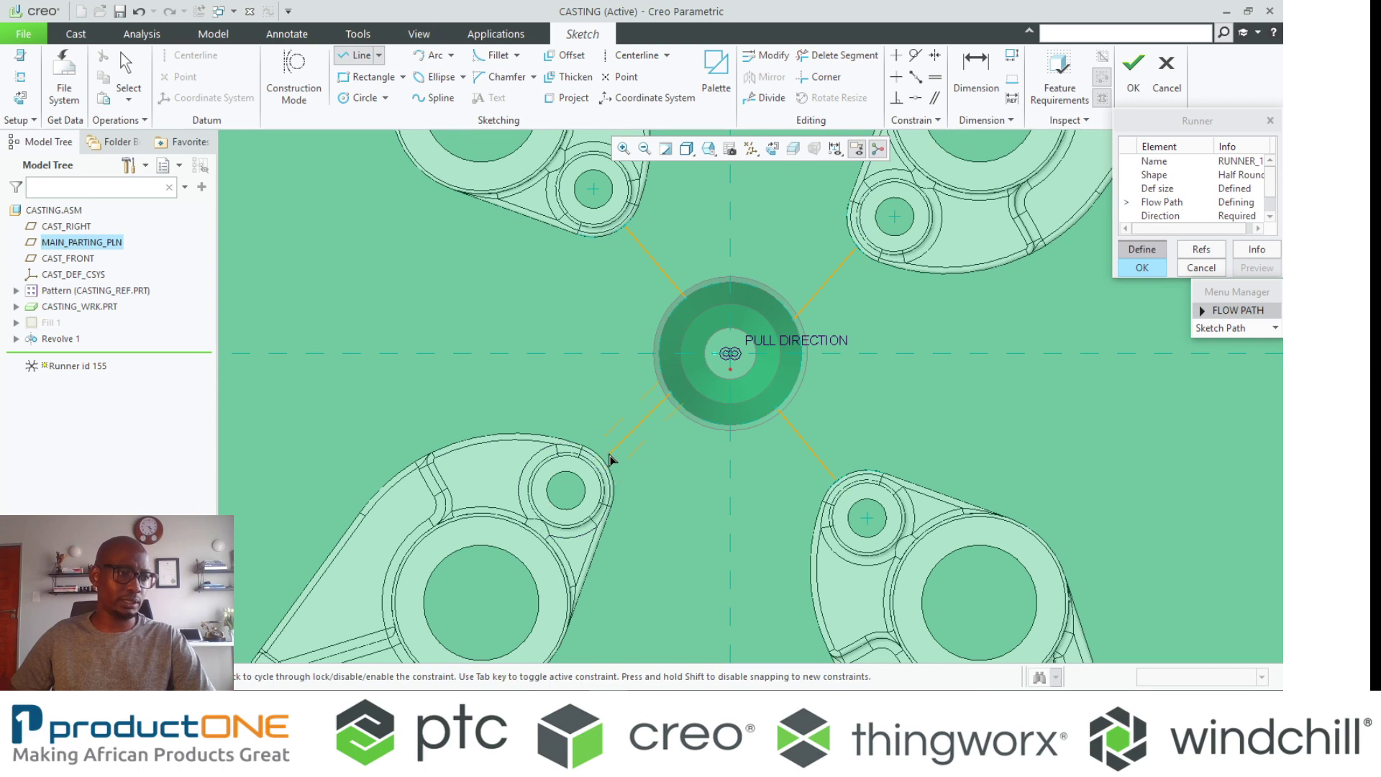
pyautogui.click(606, 455)
pyautogui.middleClick(551, 325)
pyautogui.hotkey('ctrl', 'a')
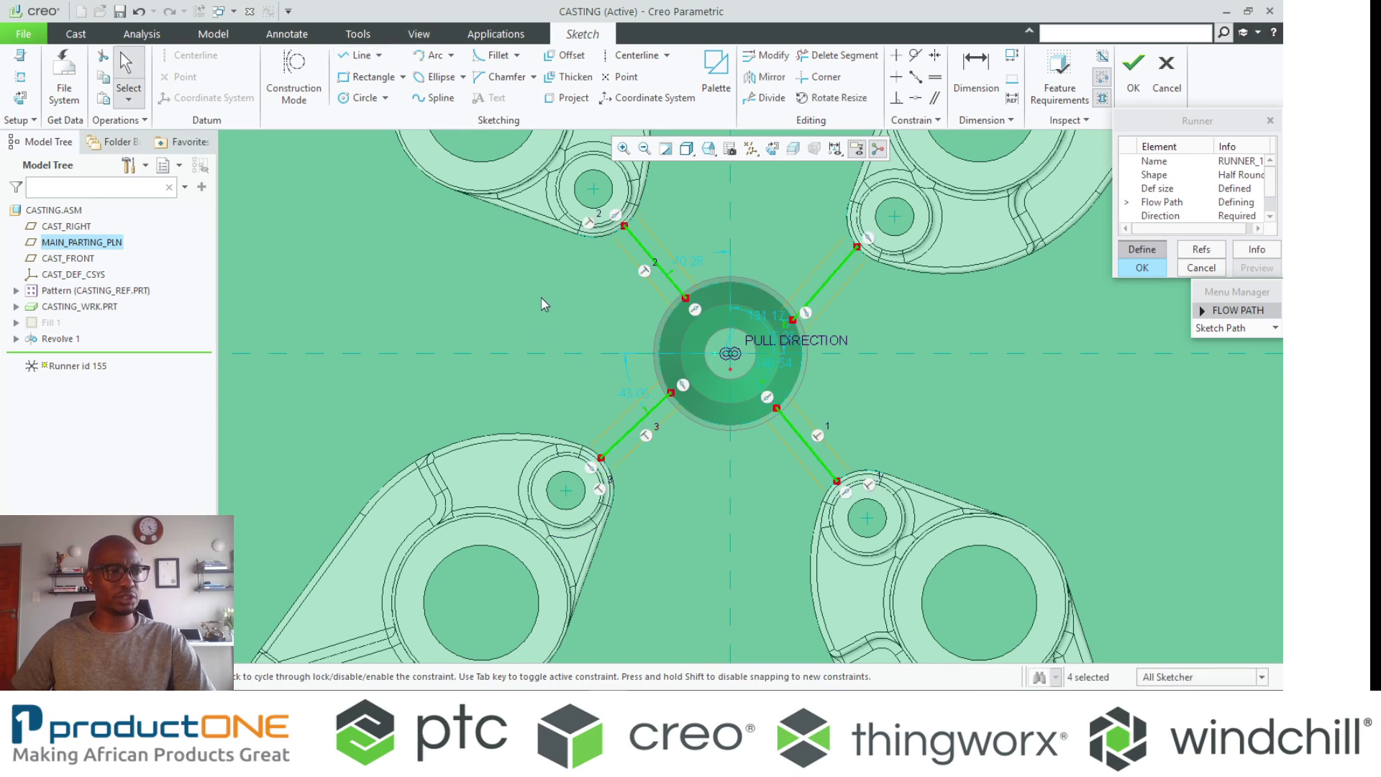
# Accept the path, auto-add CASTING_WRK.PRT as intersected part, and complete RUNNER_1
pyautogui.click(1133, 69)
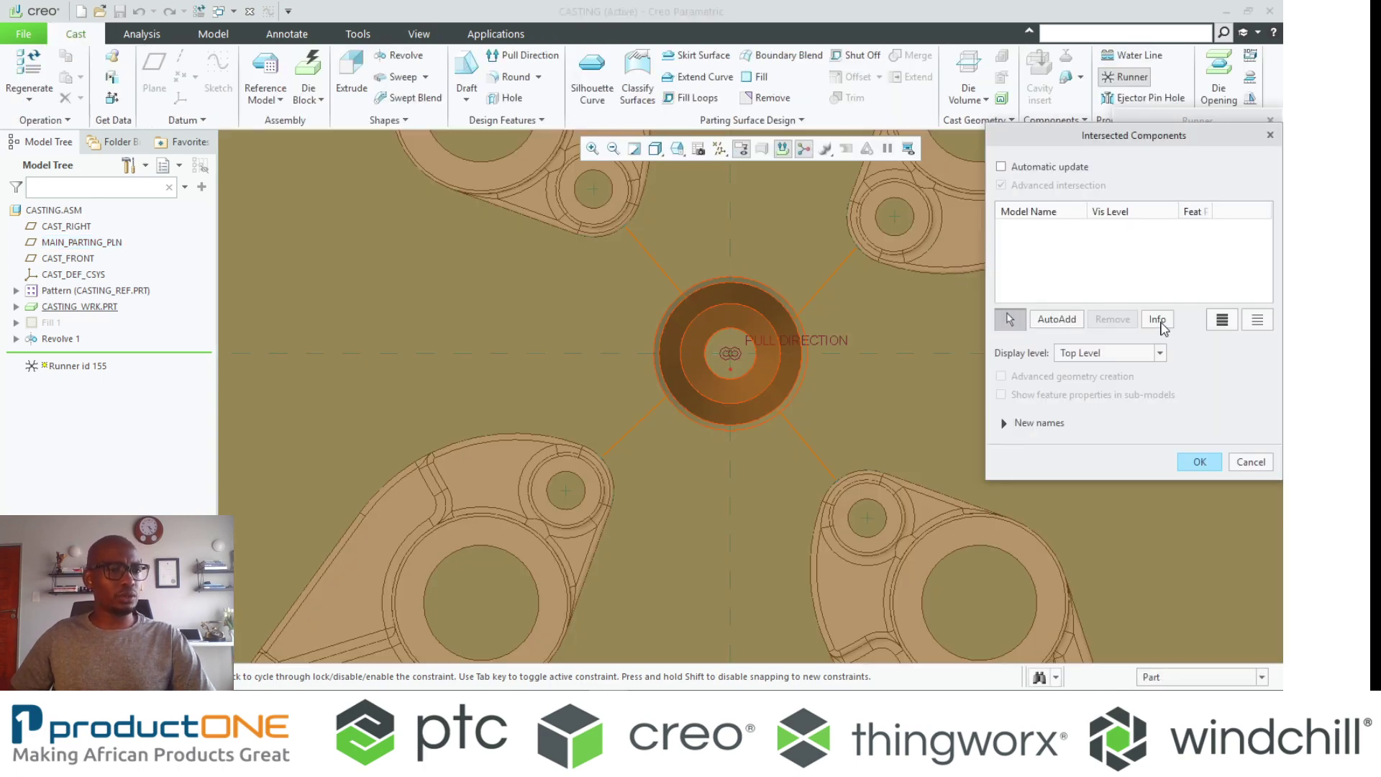
pyautogui.click(1070, 323)
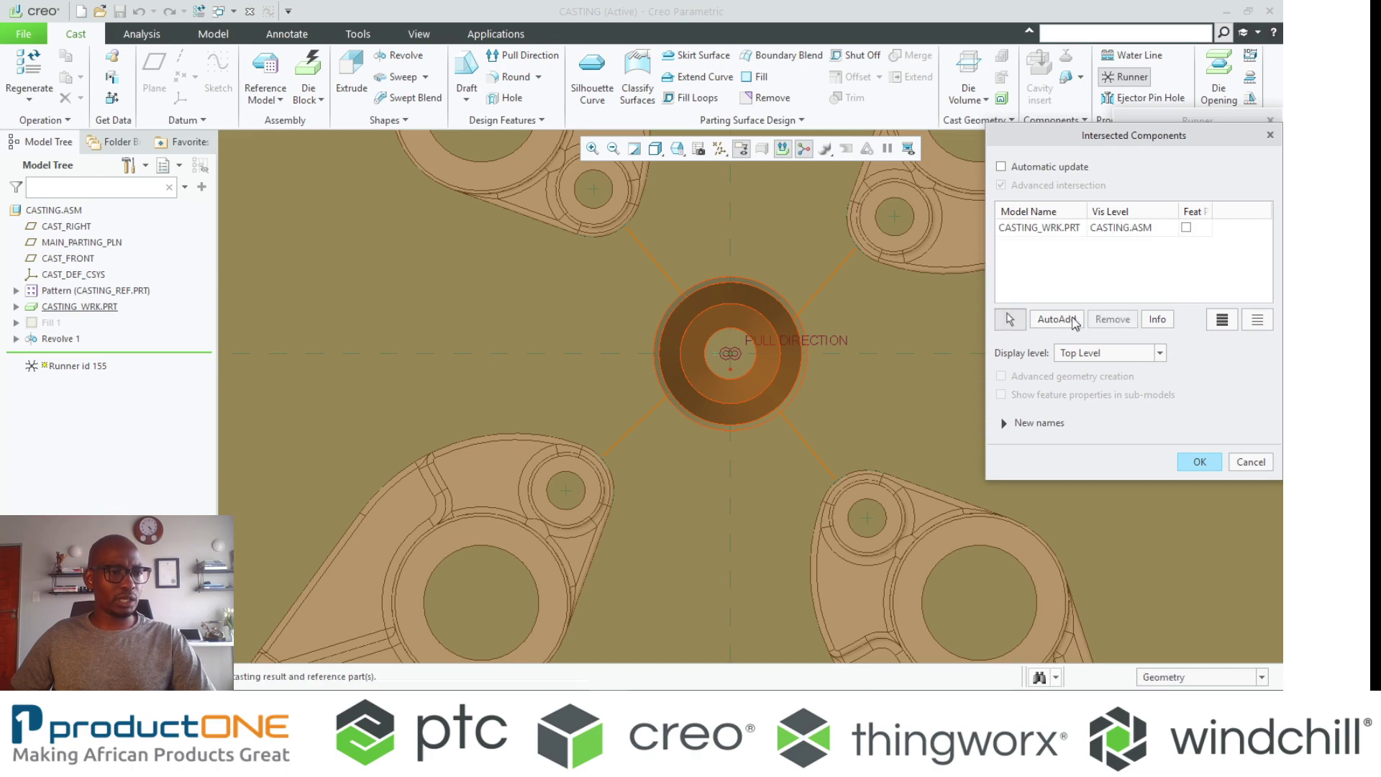
pyautogui.click(1226, 324)
pyautogui.middleClick(1127, 436)
pyautogui.middleClick(1123, 429)
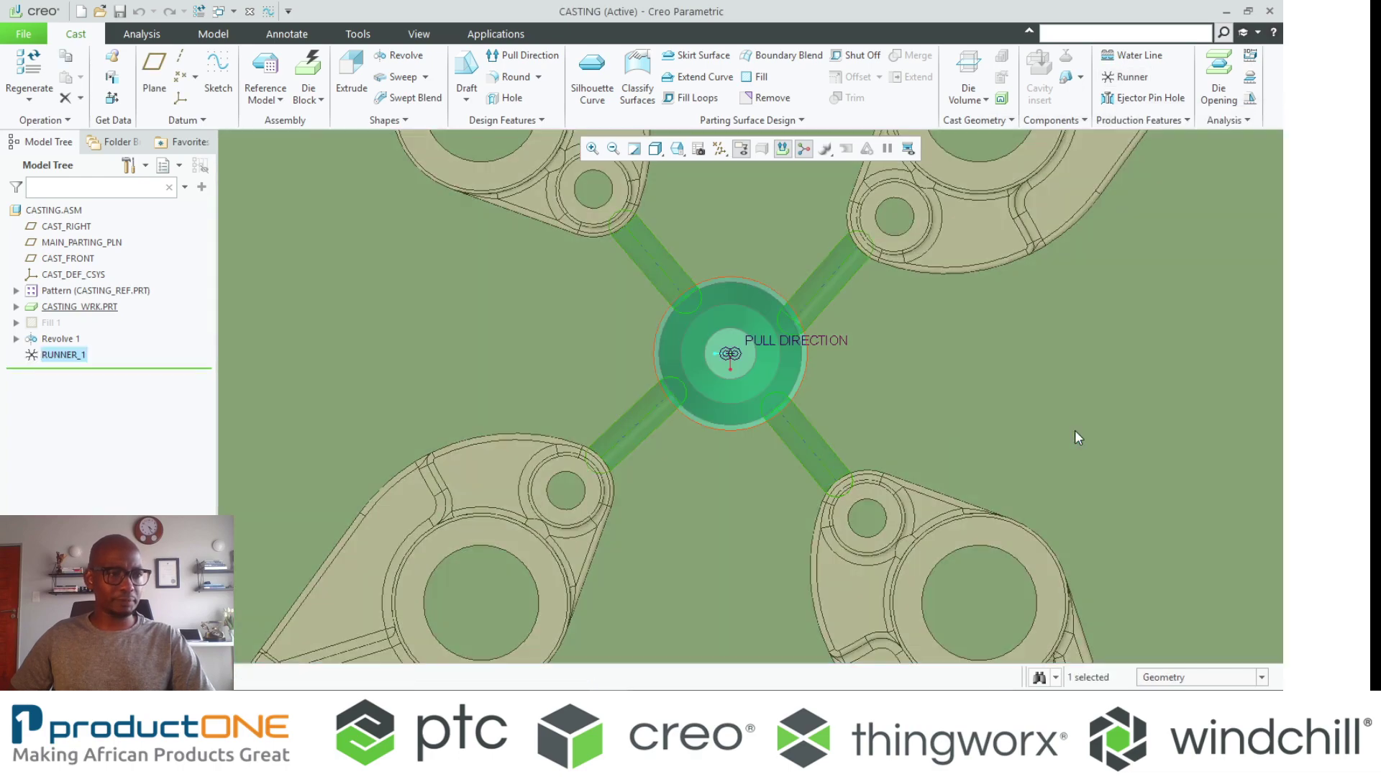
pyautogui.moveTo(1075, 430); pyautogui.dragTo(503, 392, button='middle')
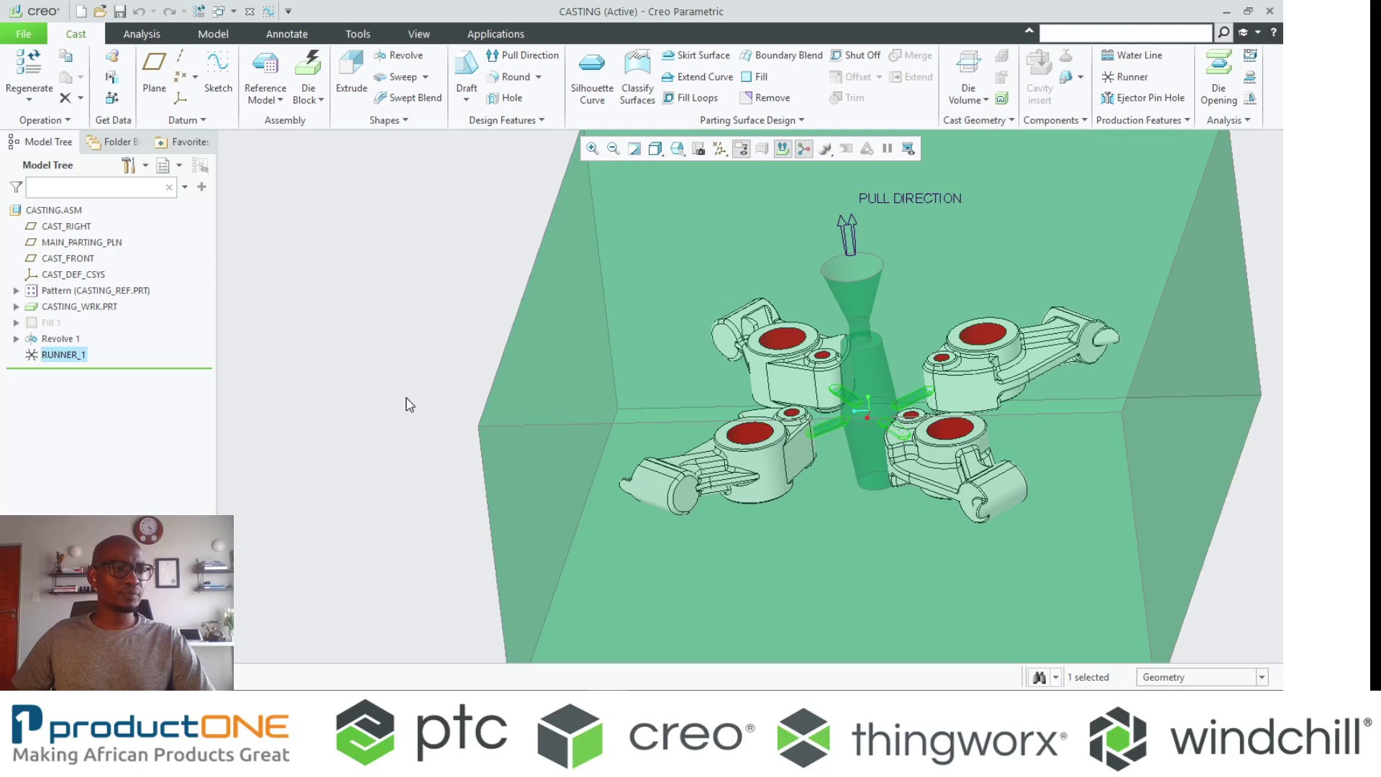
# Start a half-round 5.000 runner on a new sketch plane, viewed straight on
pyautogui.click(397, 361)
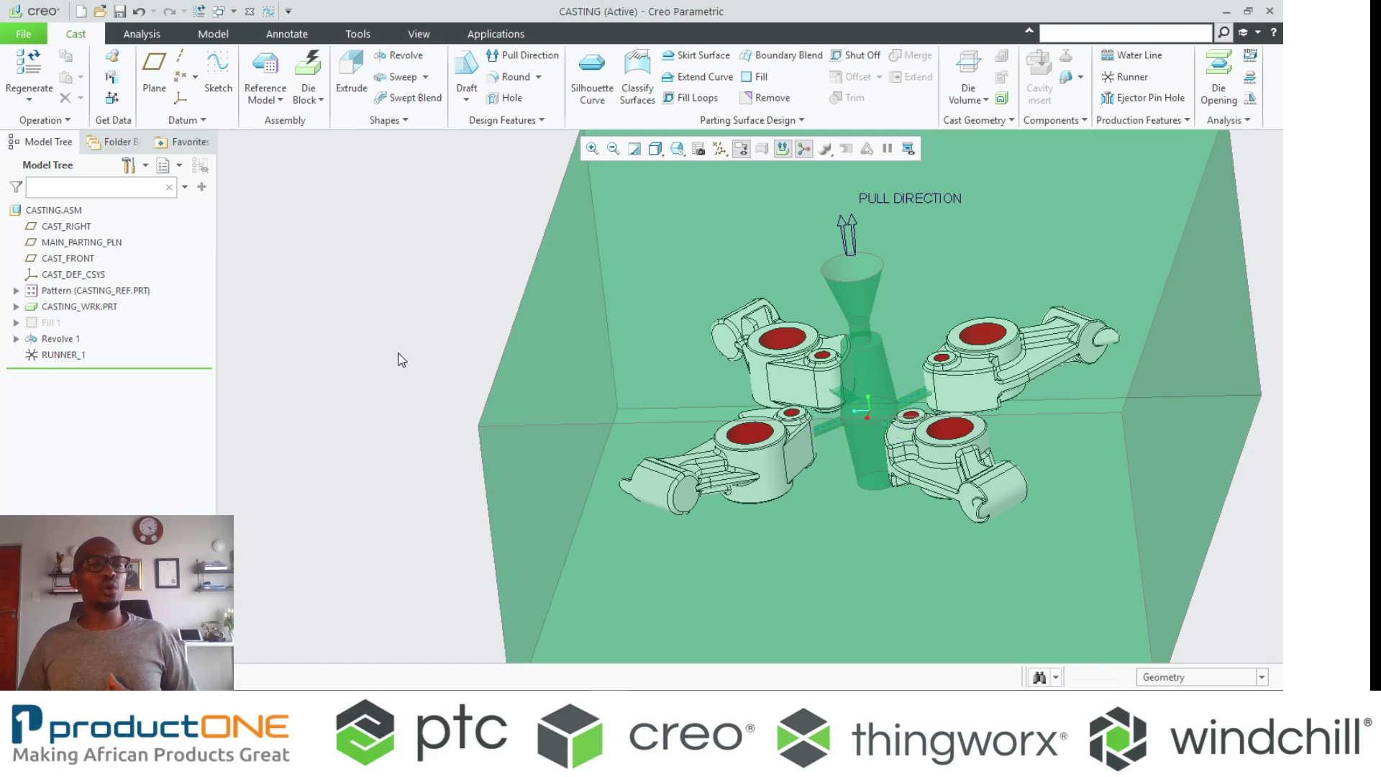
pyautogui.click(1125, 76)
pyautogui.click(1225, 344)
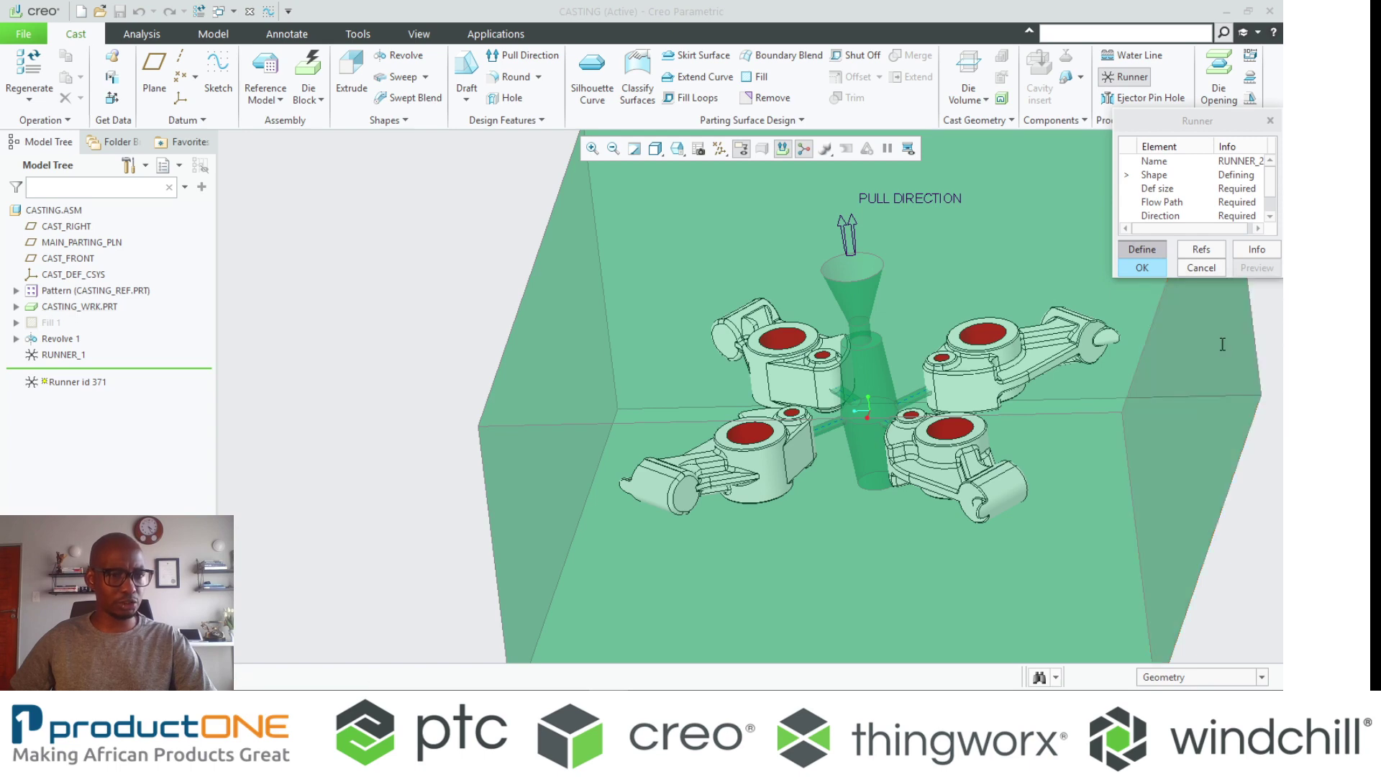
pyautogui.press('Return')
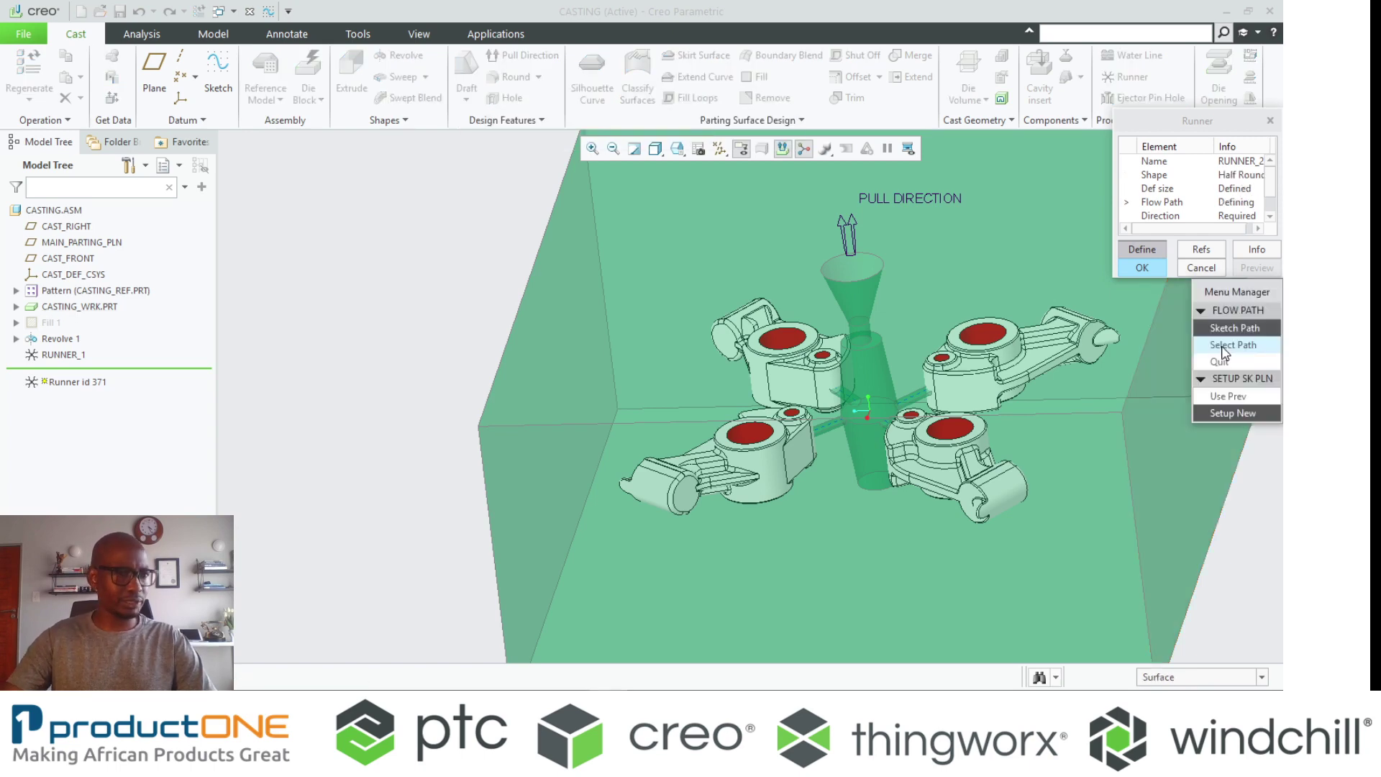
pyautogui.click(1227, 414)
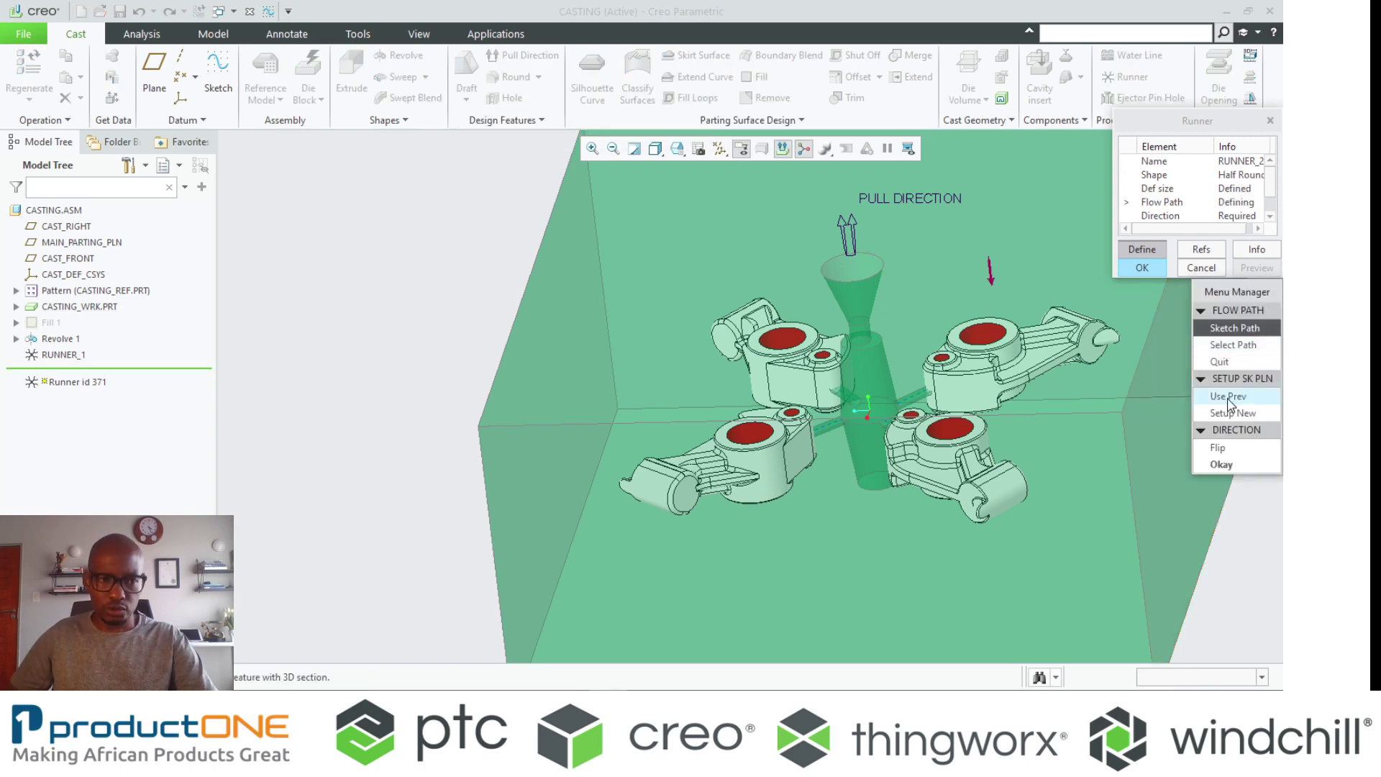
pyautogui.click(1184, 547)
pyautogui.middleClick(1137, 473)
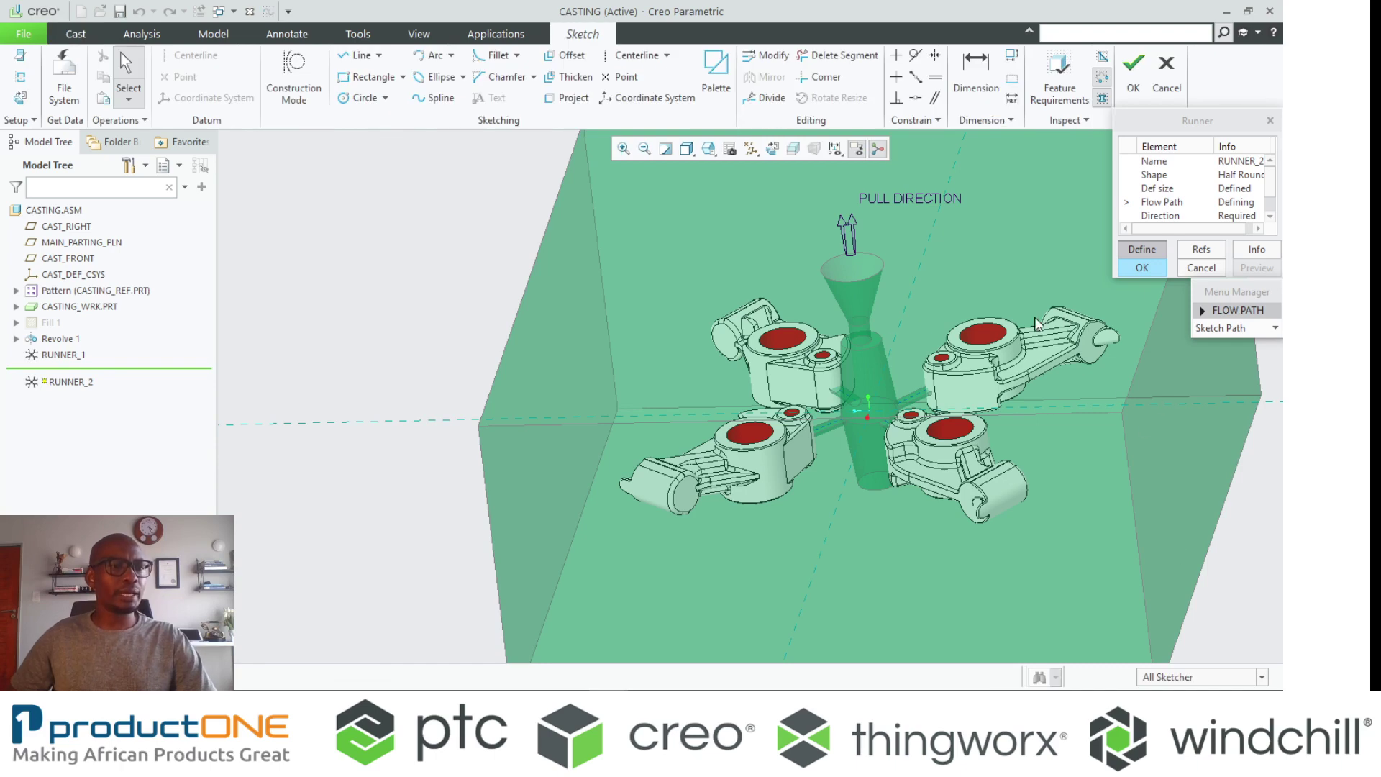
pyautogui.scroll(3, 767, 401)
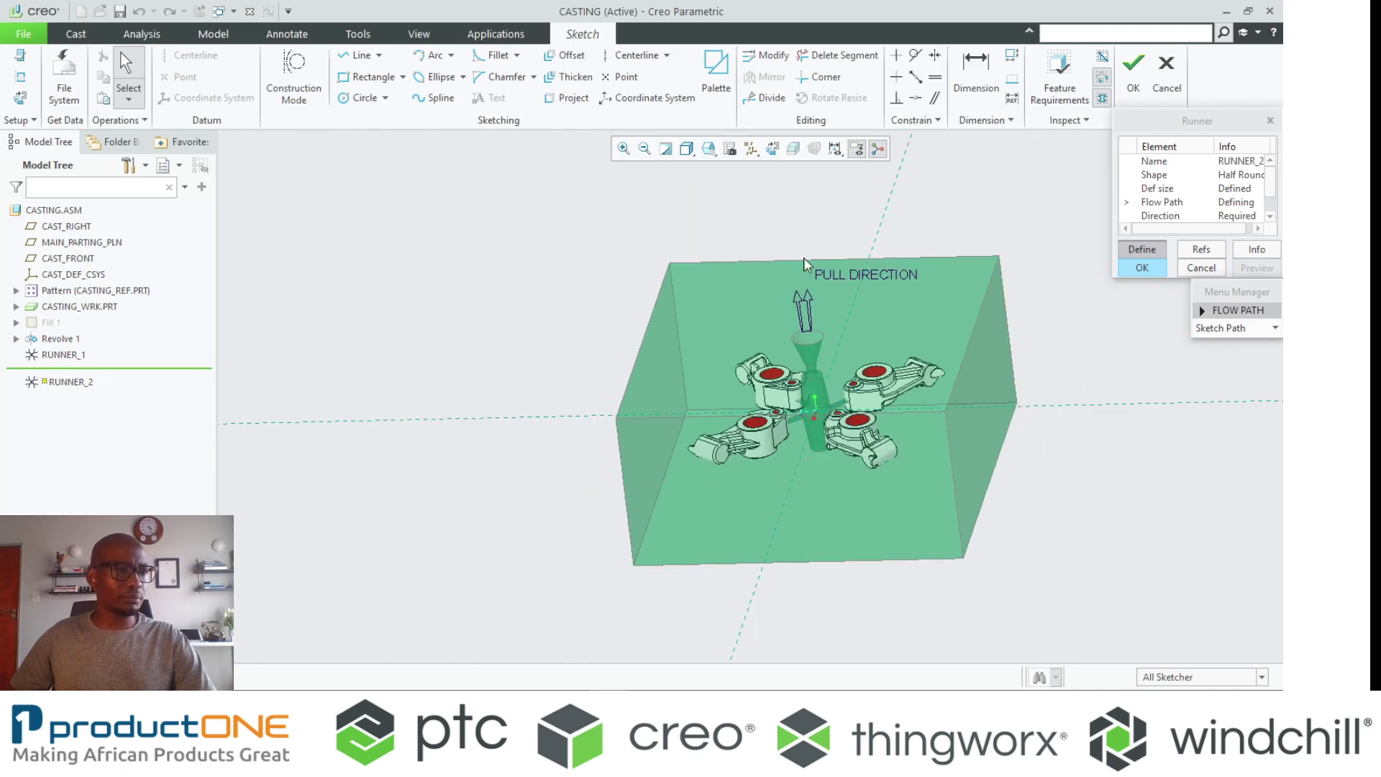
pyautogui.click(752, 148)
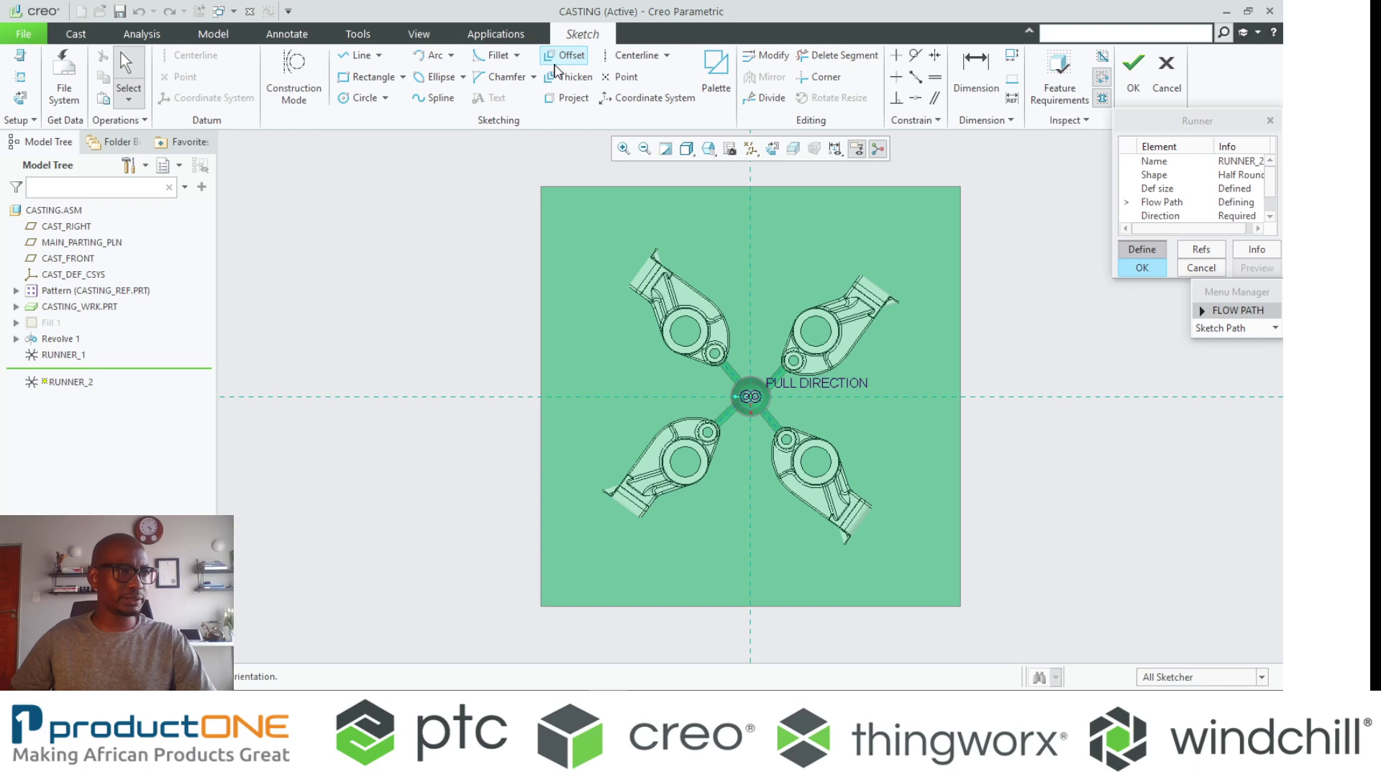
# Offset two casting edges by 15 for the flow path and add the casting part
pyautogui.click(555, 65)
pyautogui.scroll(-3, 793, 518)
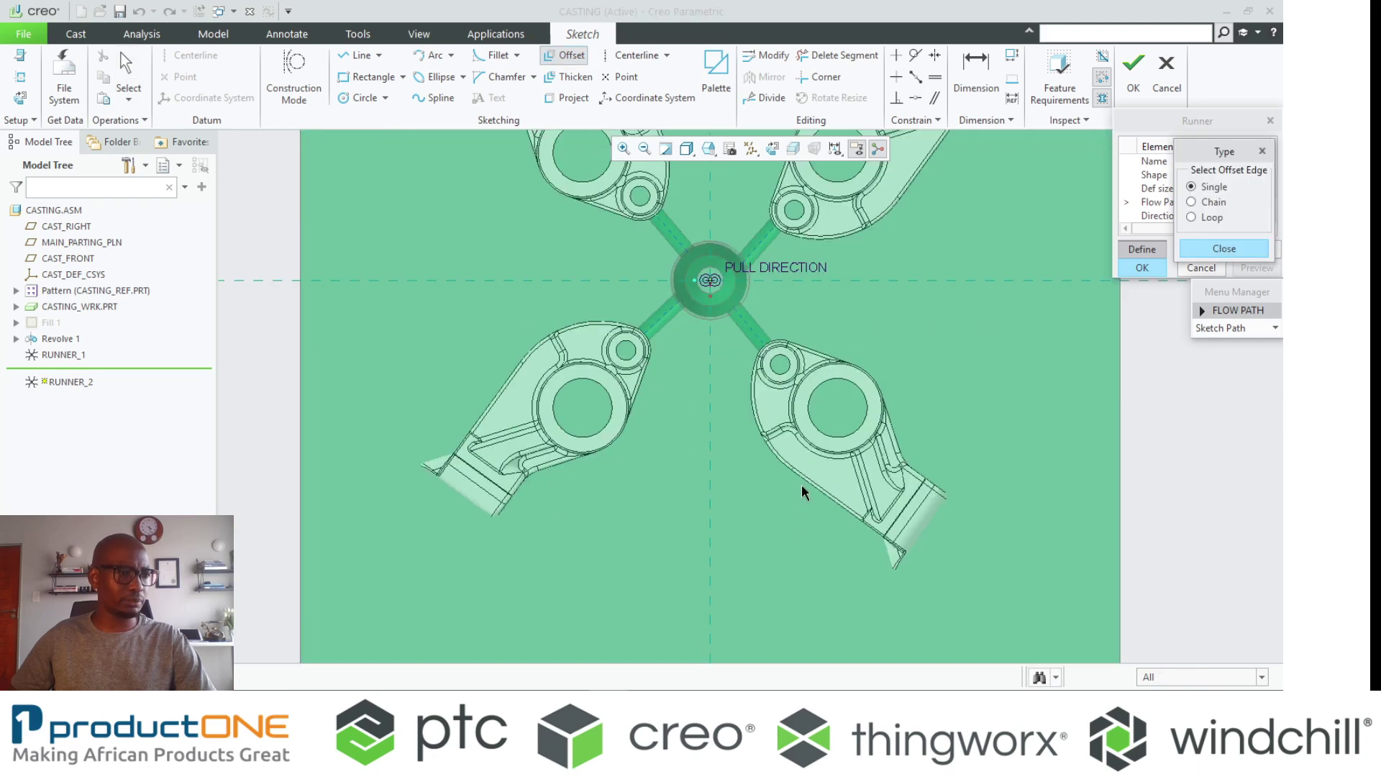
pyautogui.click(803, 492)
pyautogui.write('15')
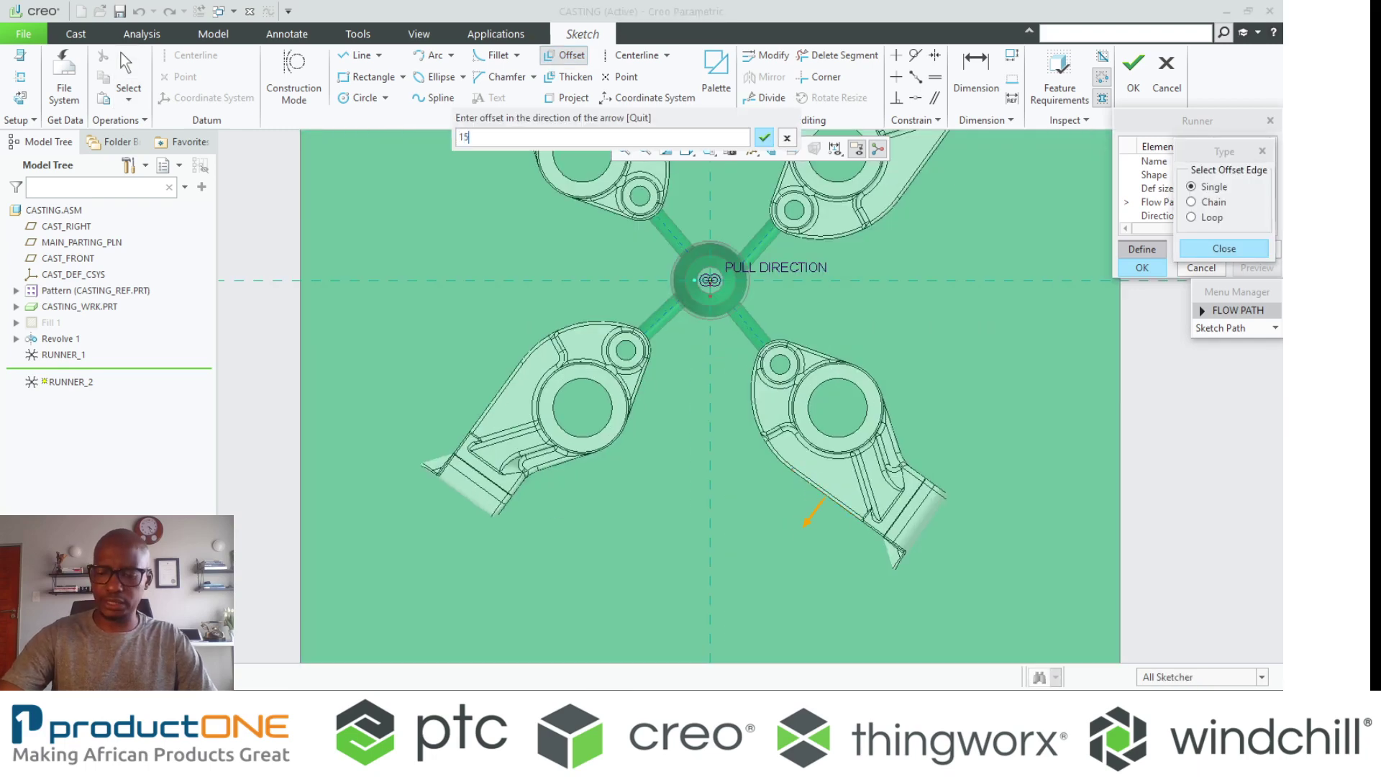
pyautogui.press('Return')
pyautogui.scroll(-3, 755, 464)
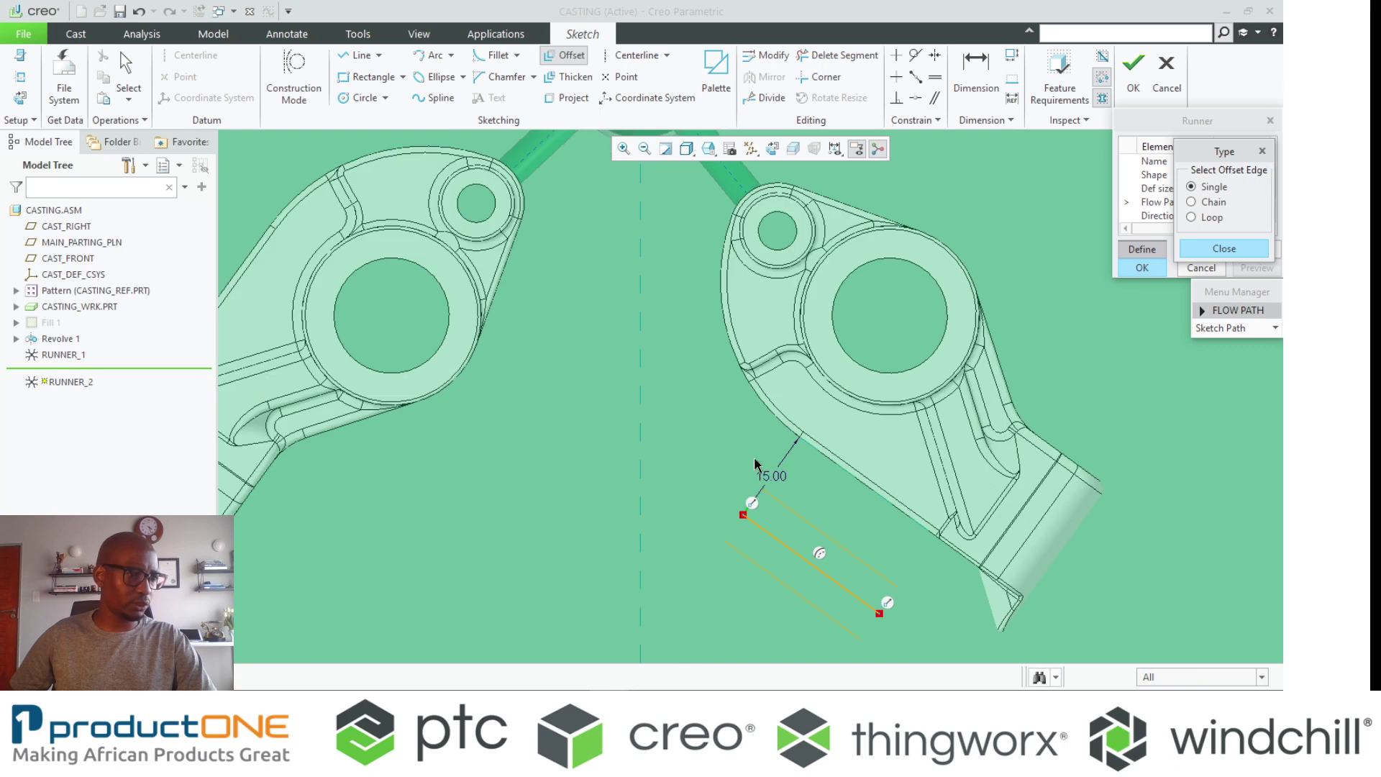
pyautogui.click(788, 437)
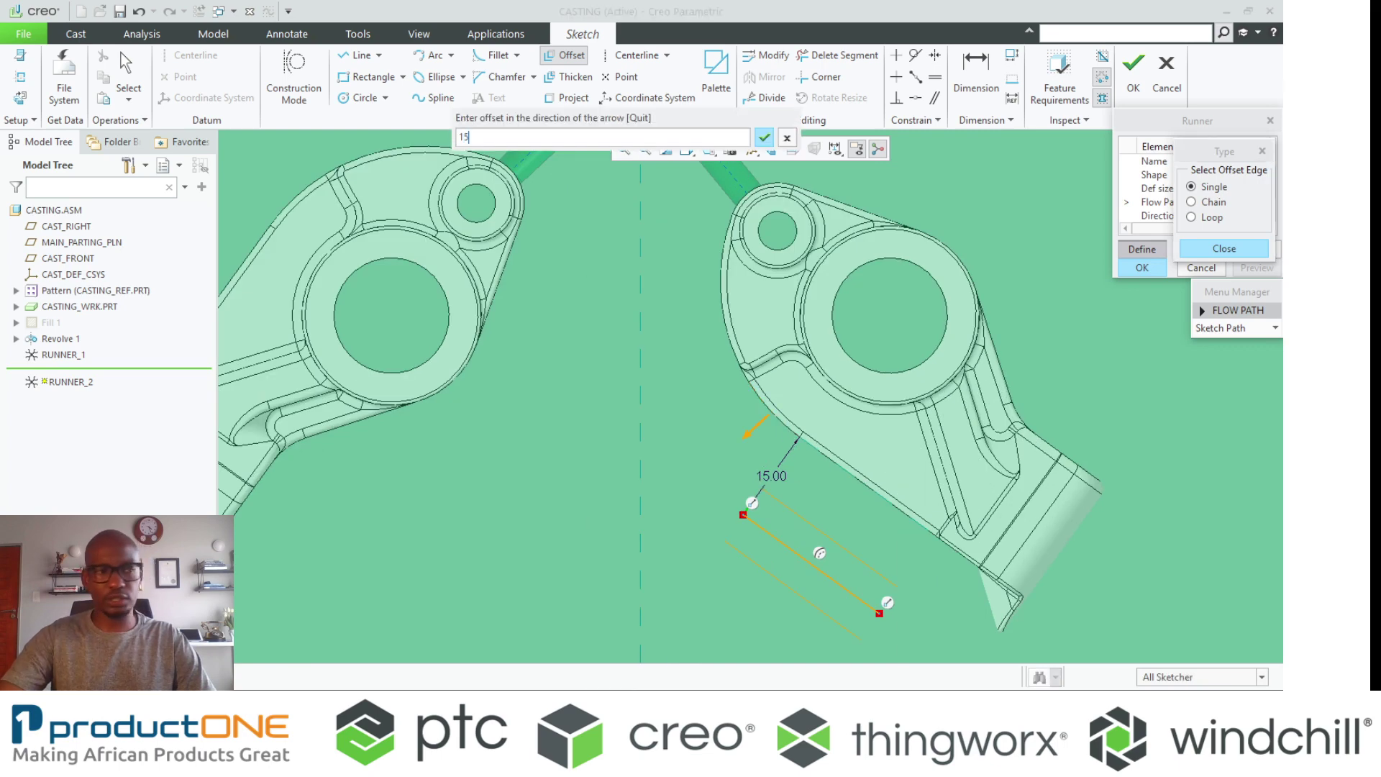
pyautogui.write('15')
pyautogui.press('Return')
pyautogui.click(1133, 72)
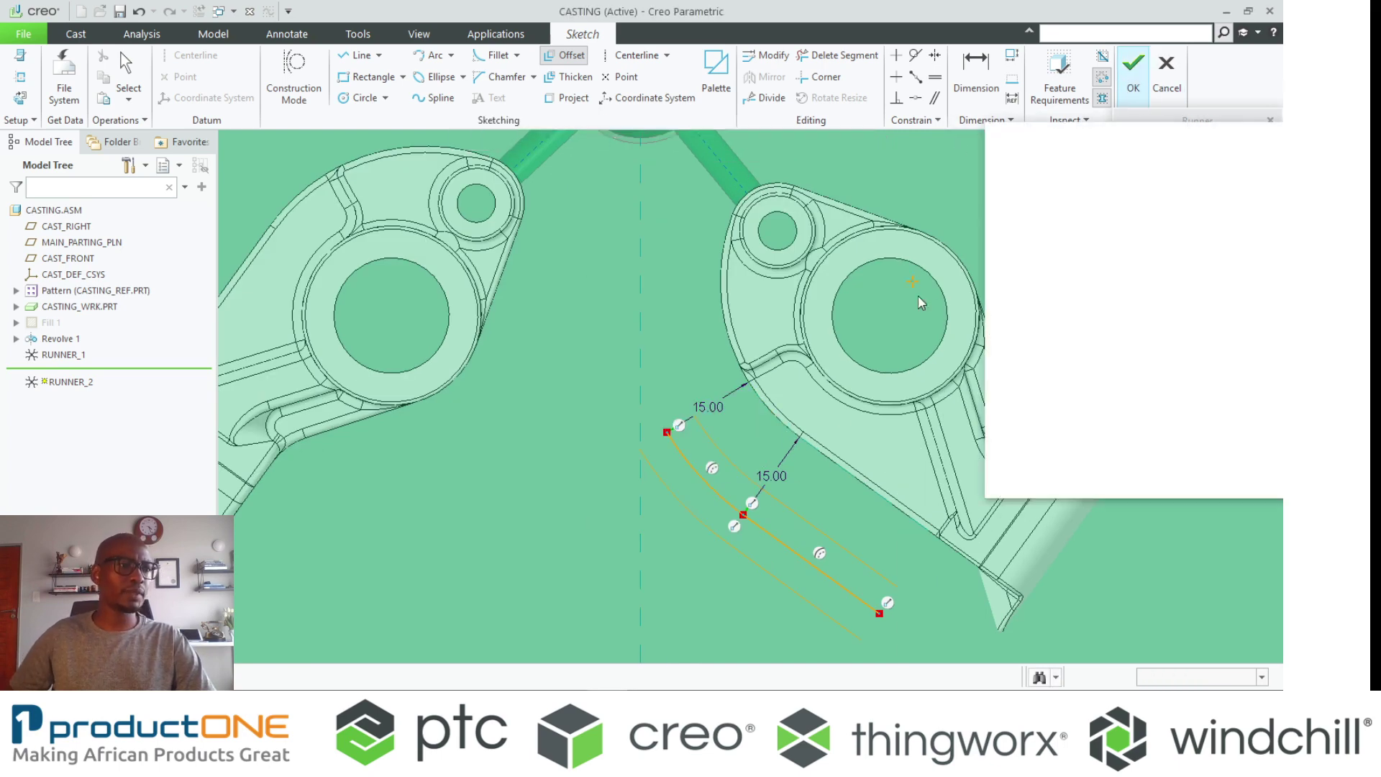
pyautogui.click(1060, 326)
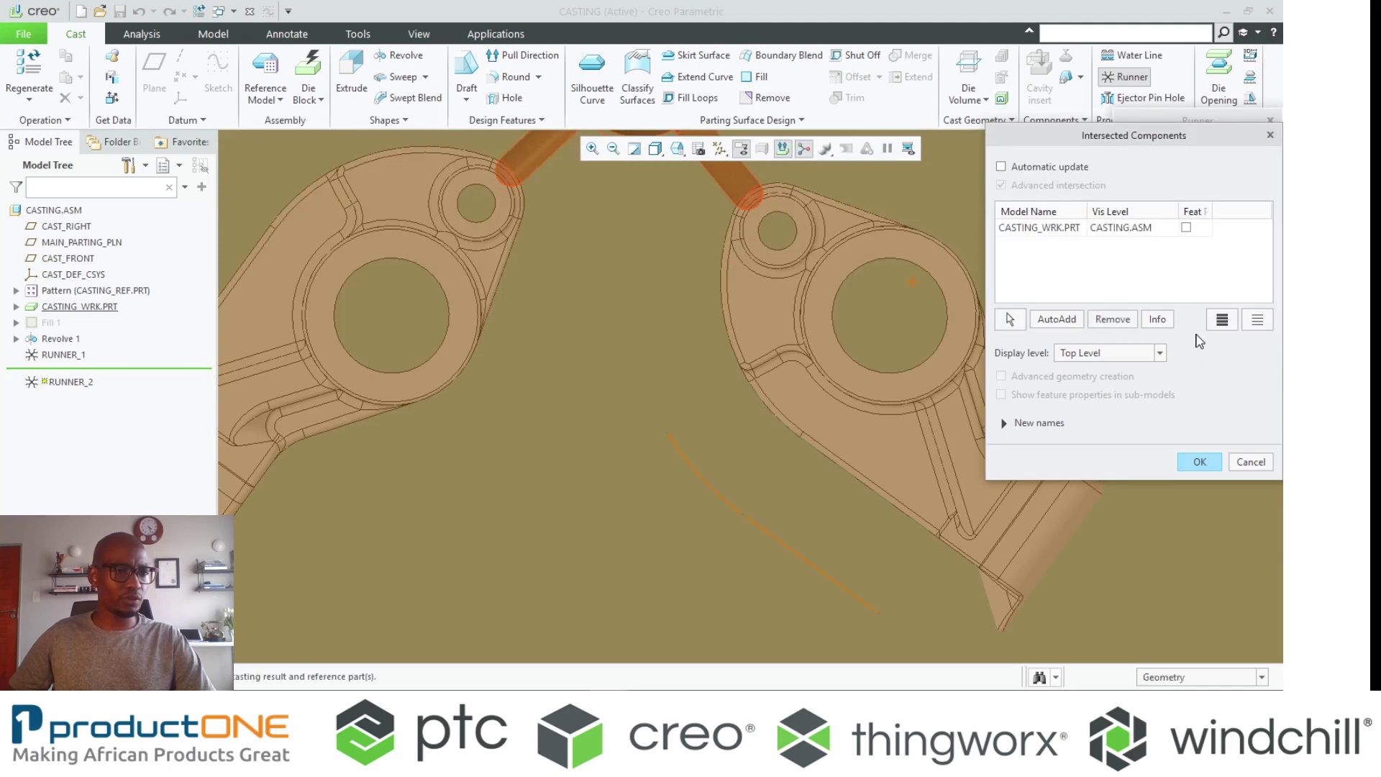
# Complete RUNNER_2, then start a half-round 5.000 runner sketched on the model surface
pyautogui.click(1200, 461)
pyautogui.middleClick(818, 470)
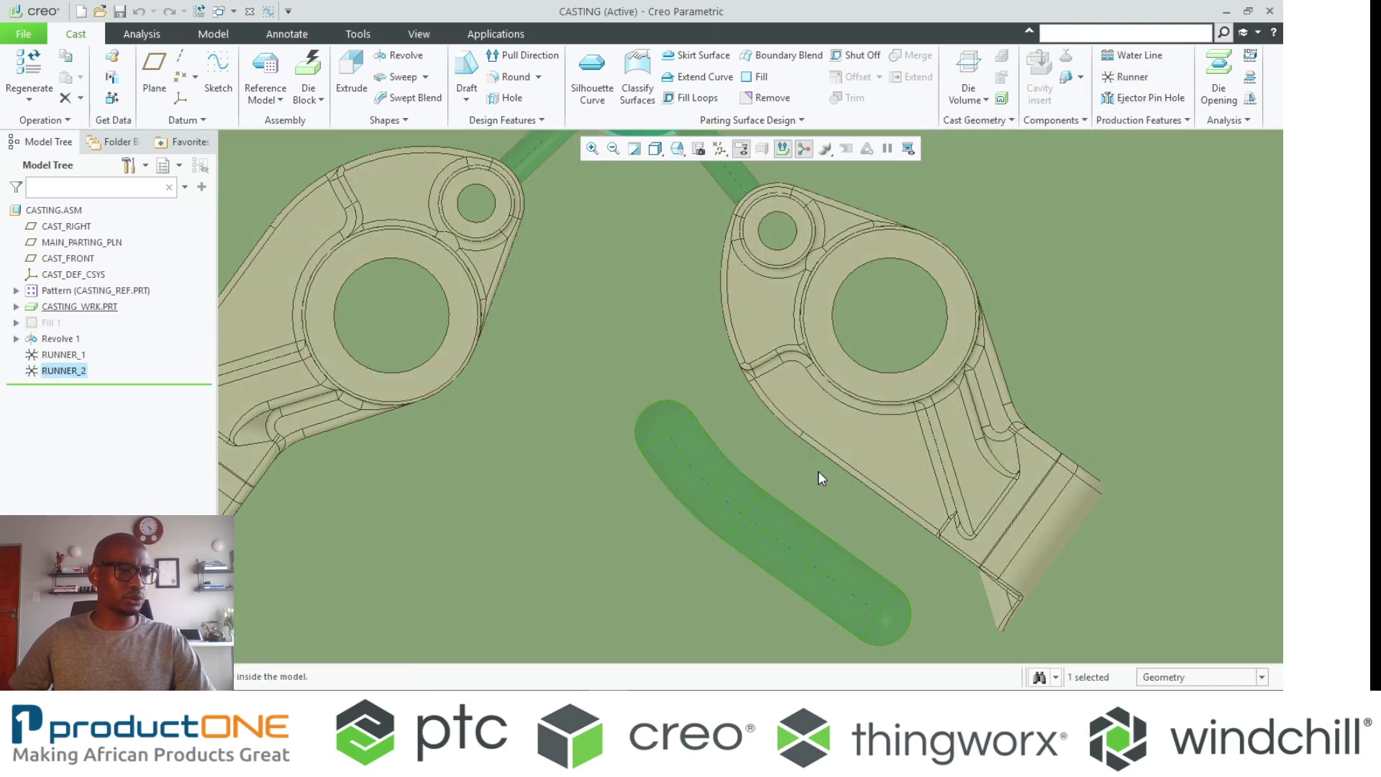
pyautogui.click(1126, 76)
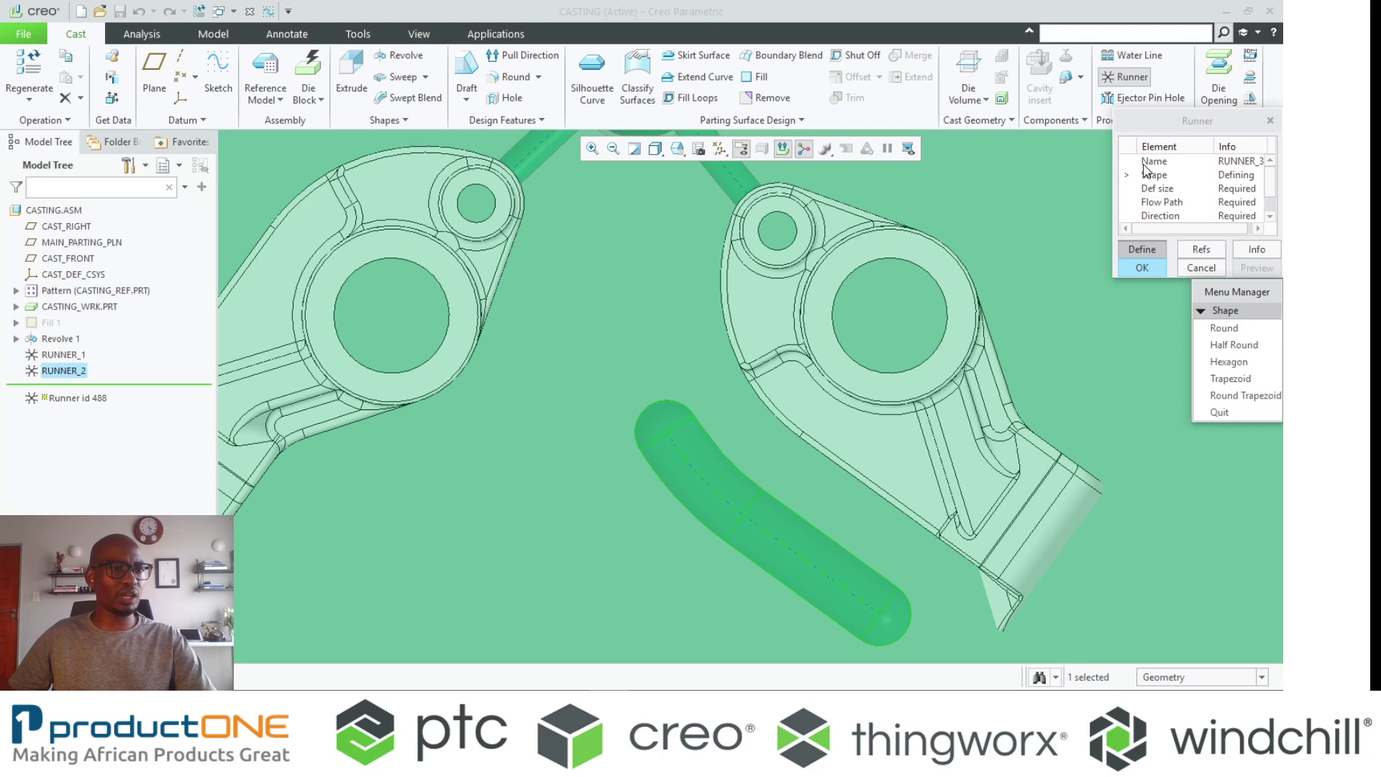
pyautogui.click(1220, 345)
pyautogui.press('Return')
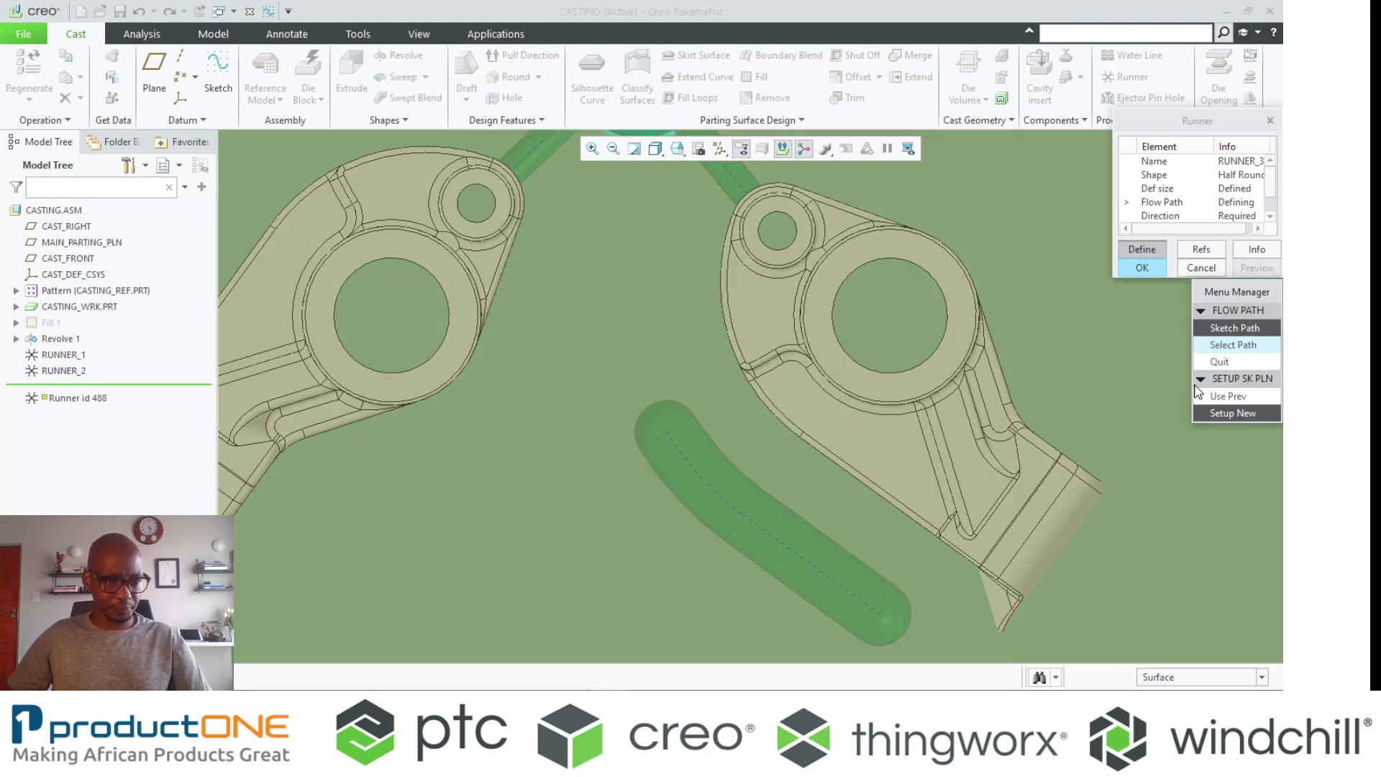
pyautogui.click(1233, 413)
pyautogui.click(874, 407)
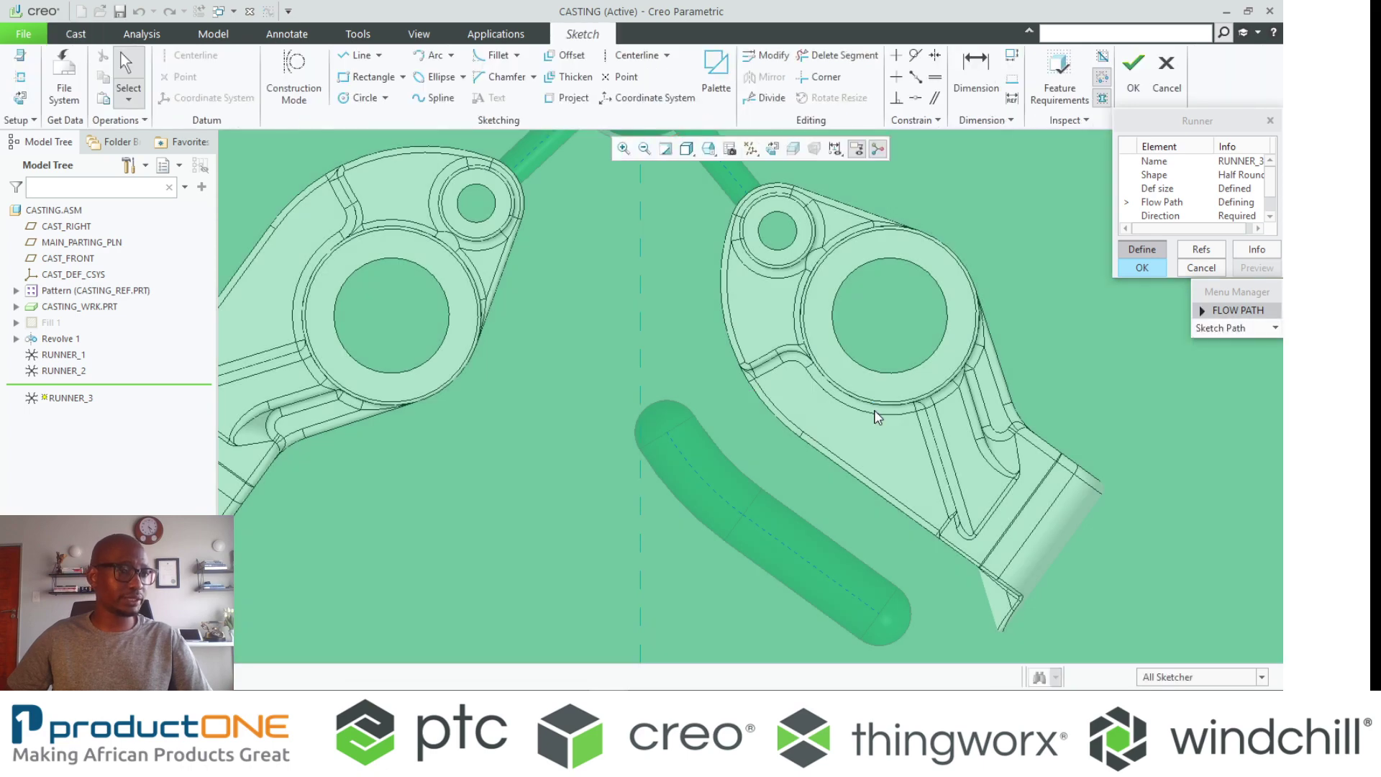
# Draw gate lines from the casting edge to the curved runner and create RUNNER_3
pyautogui.rightClick(762, 479)
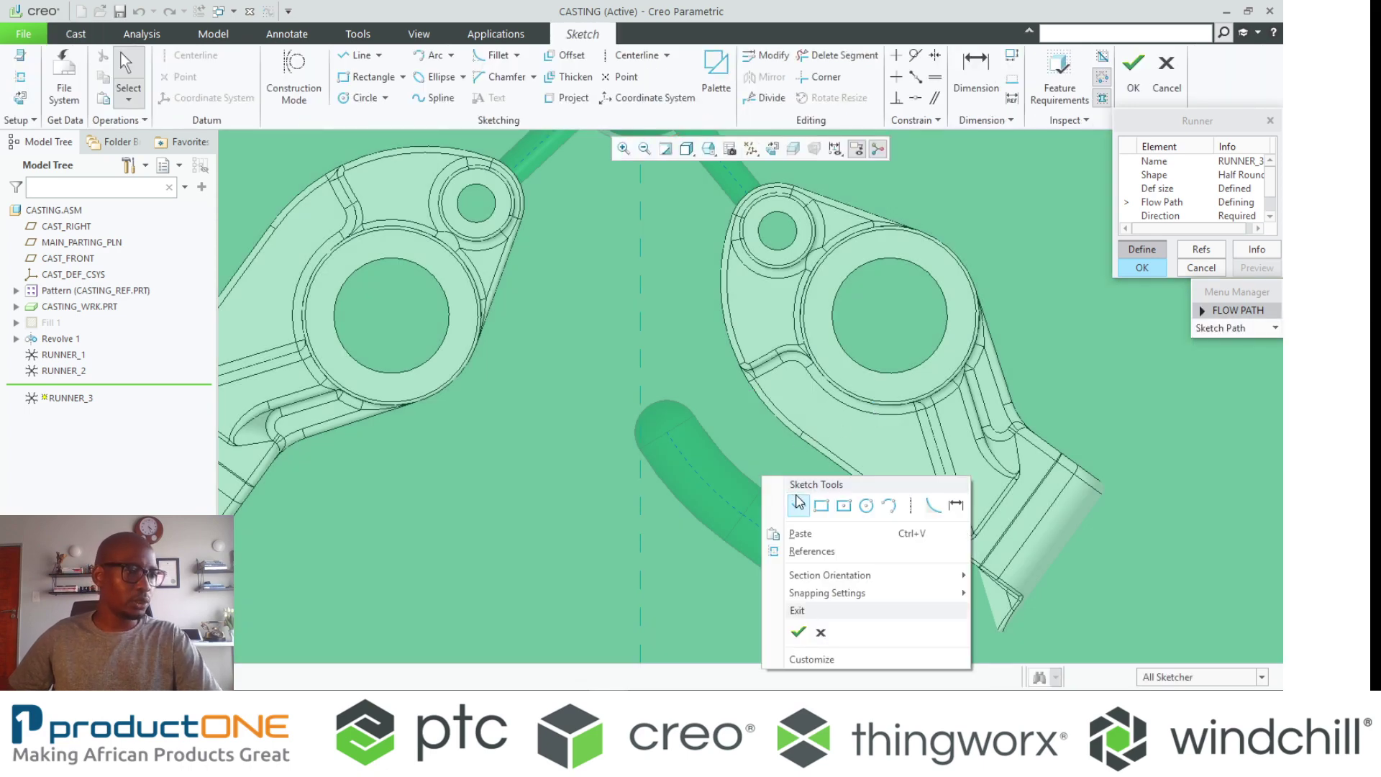
pyautogui.click(798, 505)
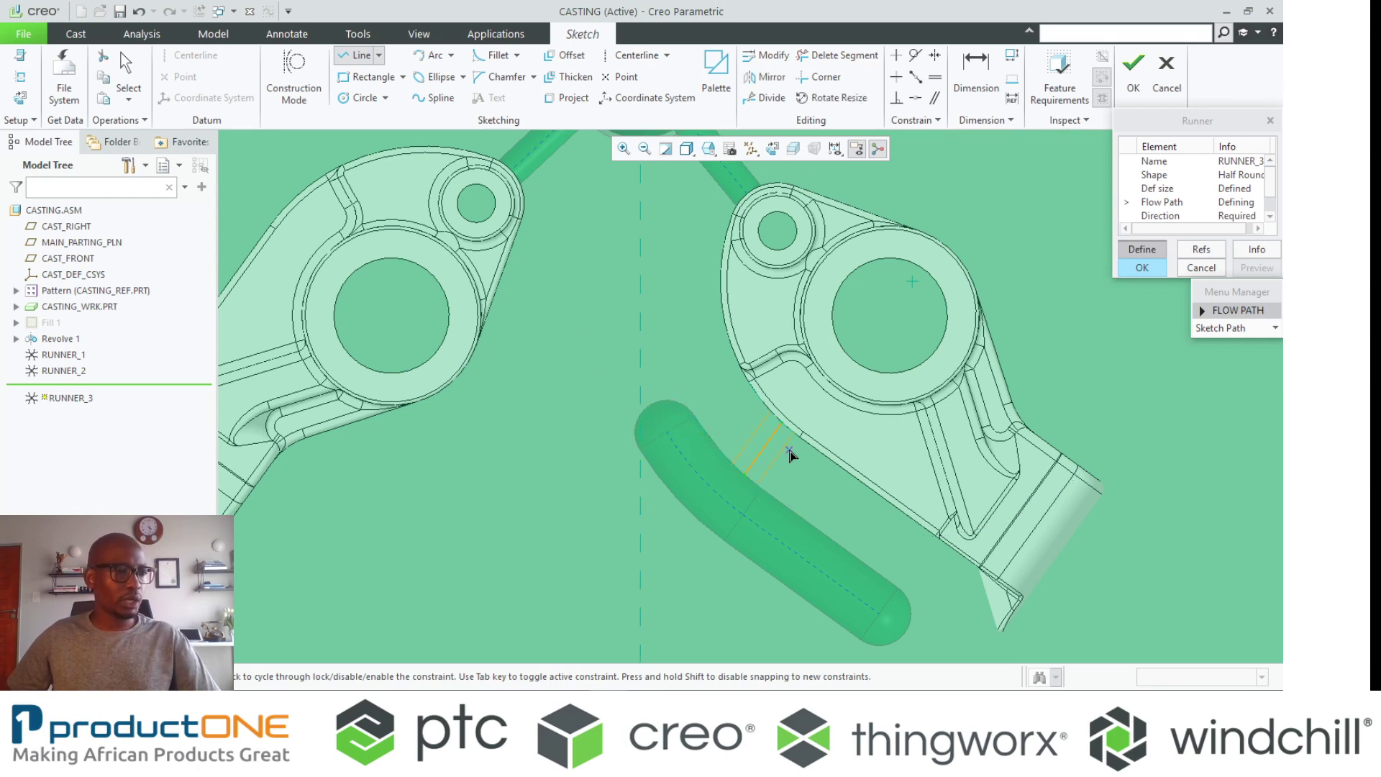
pyautogui.click(866, 485)
pyautogui.click(843, 568)
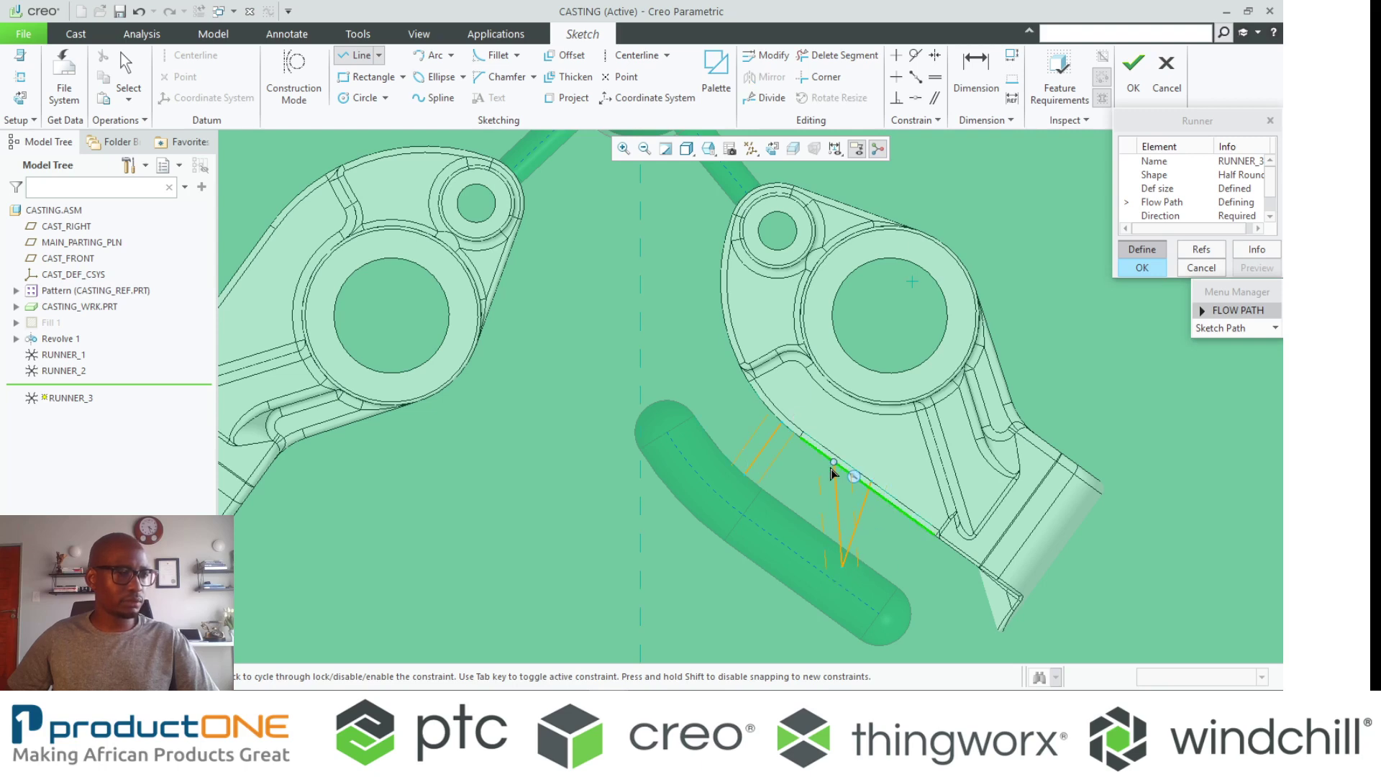
pyautogui.middleClick(835, 438)
pyautogui.click(1133, 72)
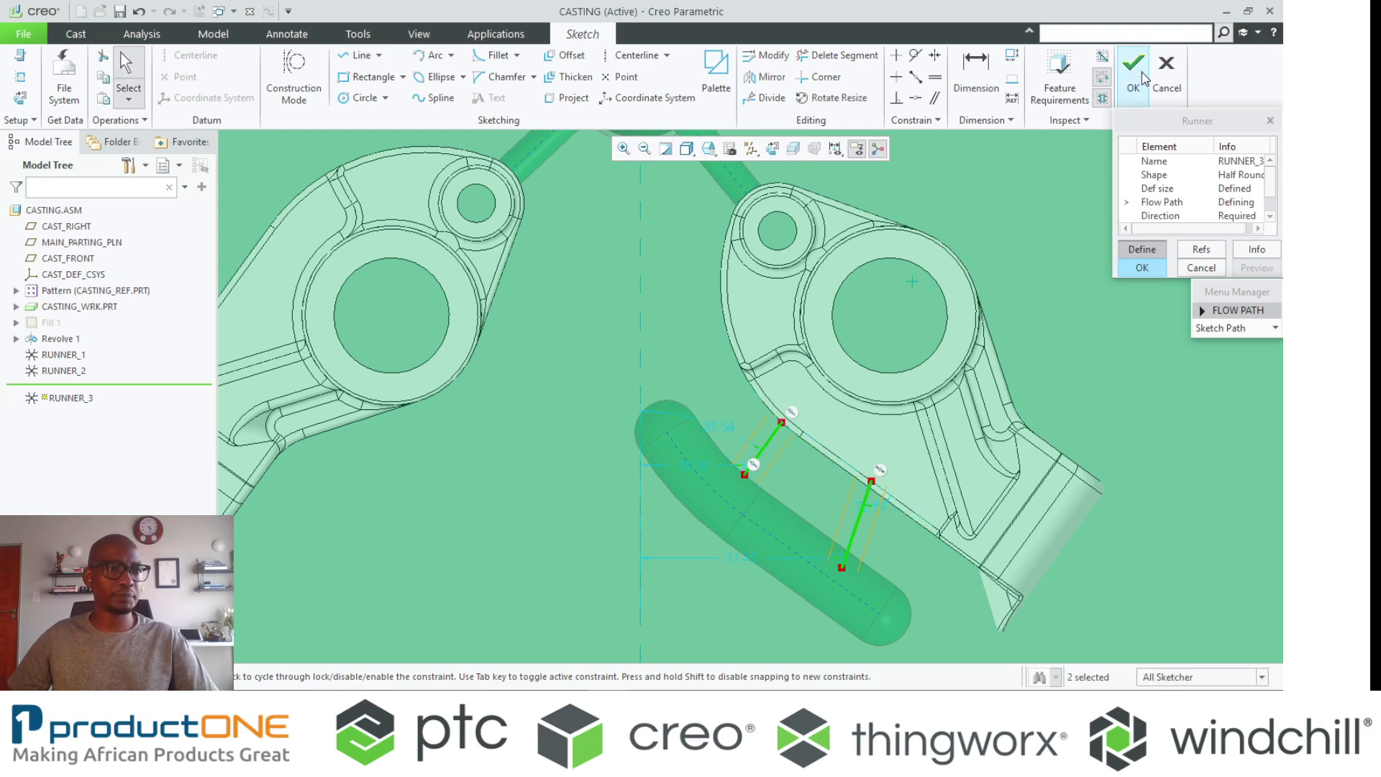
pyautogui.click(1052, 319)
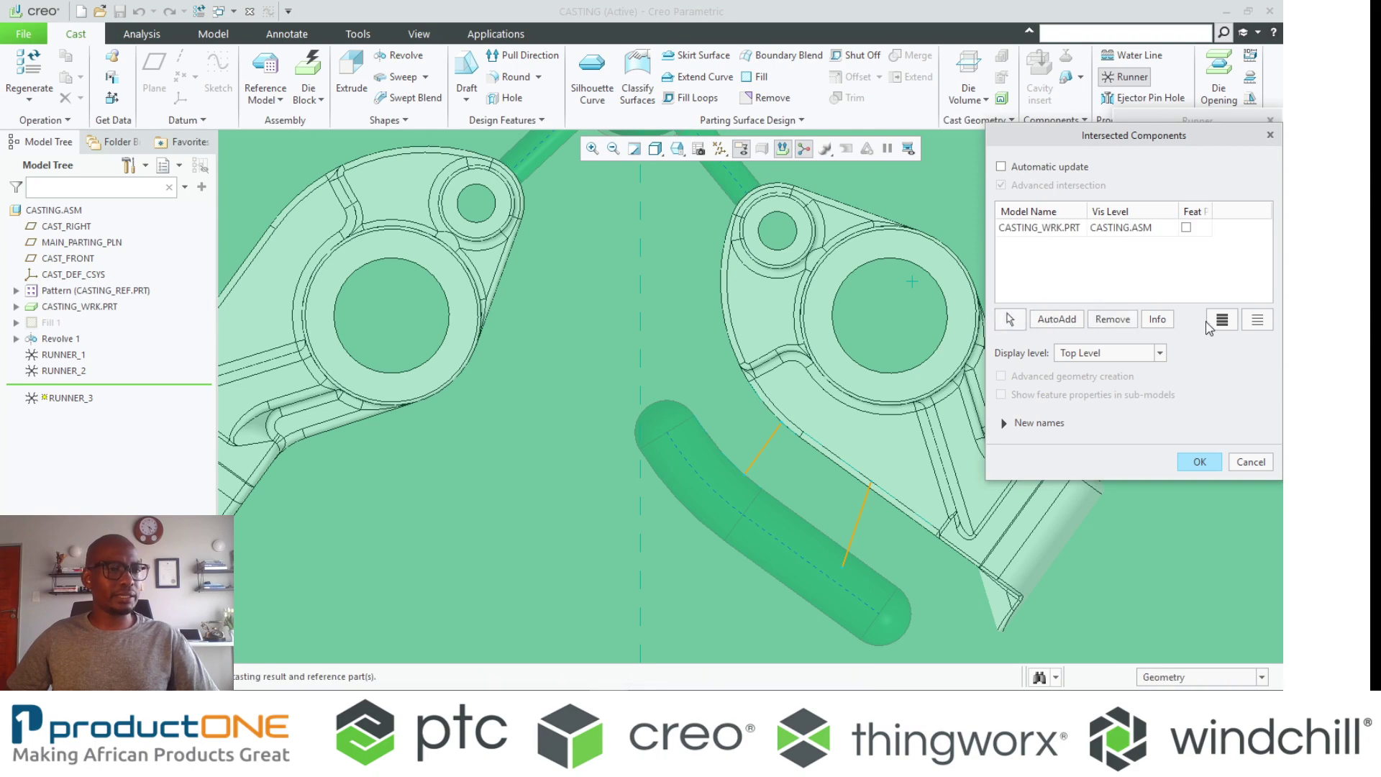
pyautogui.click(1222, 322)
pyautogui.click(1200, 463)
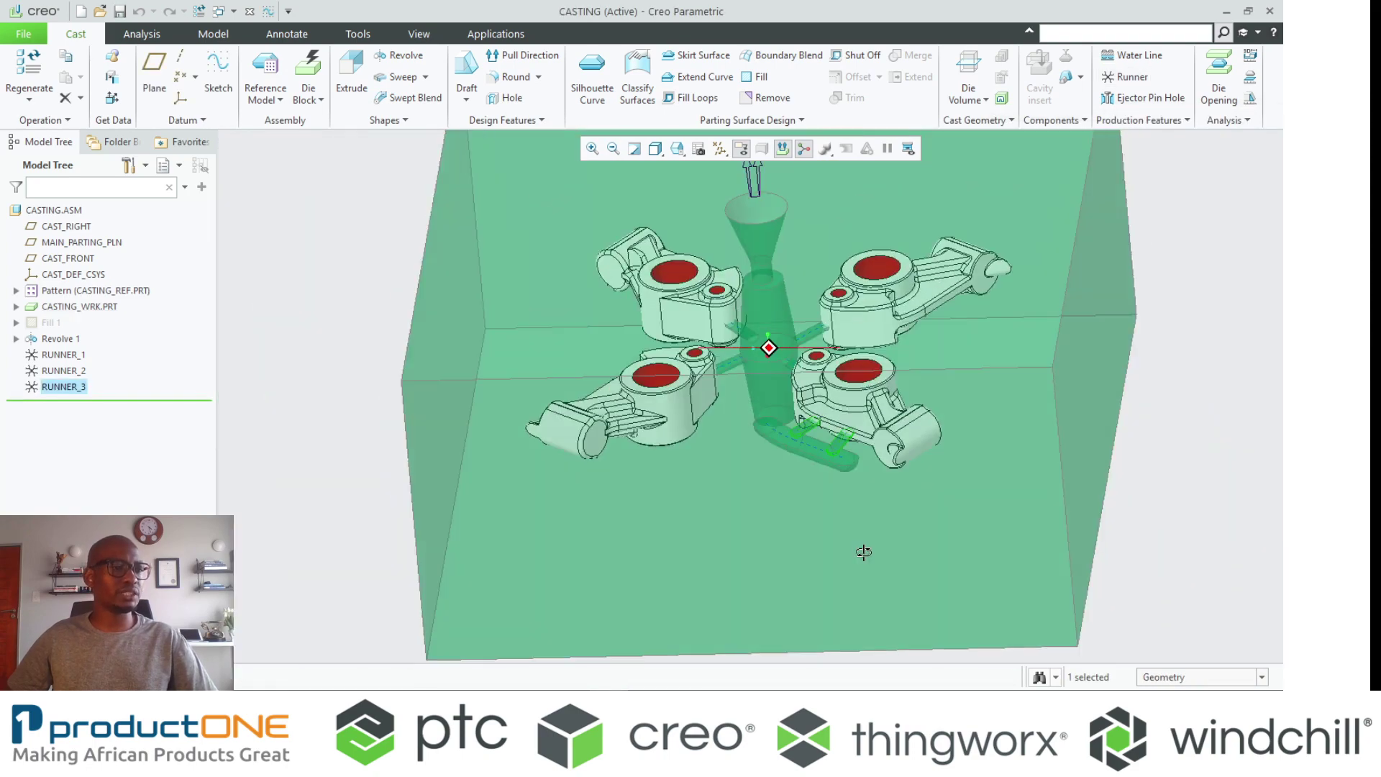
# Group RUNNER_2 and RUNNER_3 into LOCAL_GROUP
pyautogui.keyDown('ctrl'); pyautogui.click(63, 371); pyautogui.keyUp('ctrl')
pyautogui.click(85, 295)
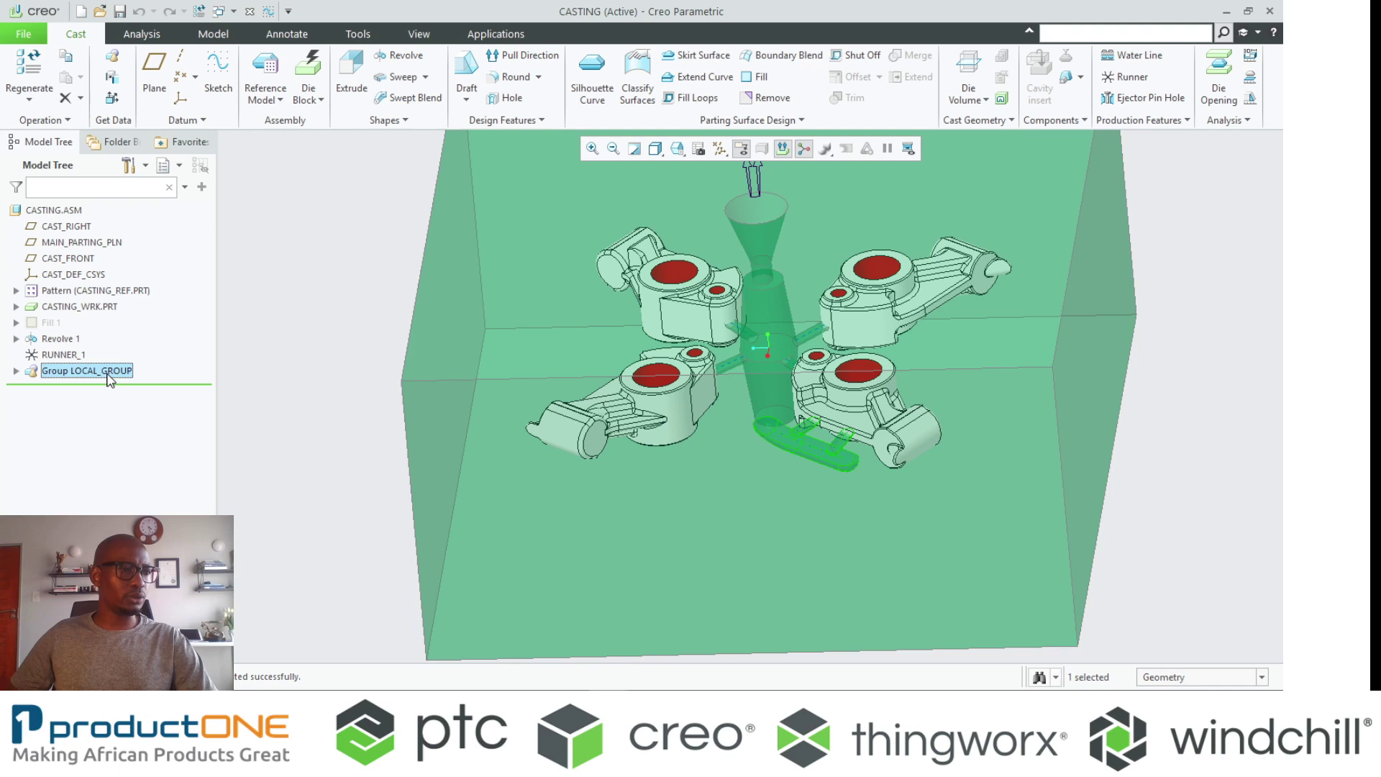
pyautogui.rightClick(109, 379)
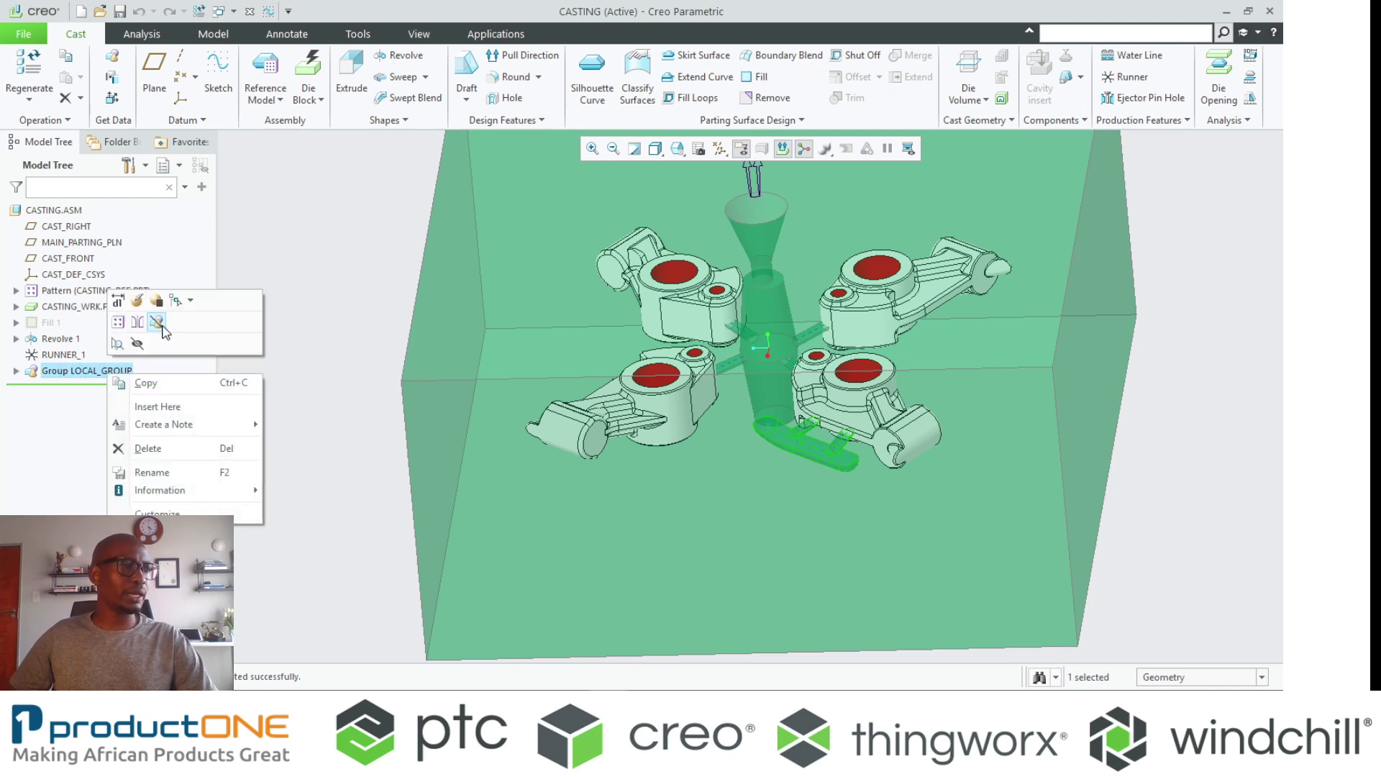
pyautogui.click(165, 333)
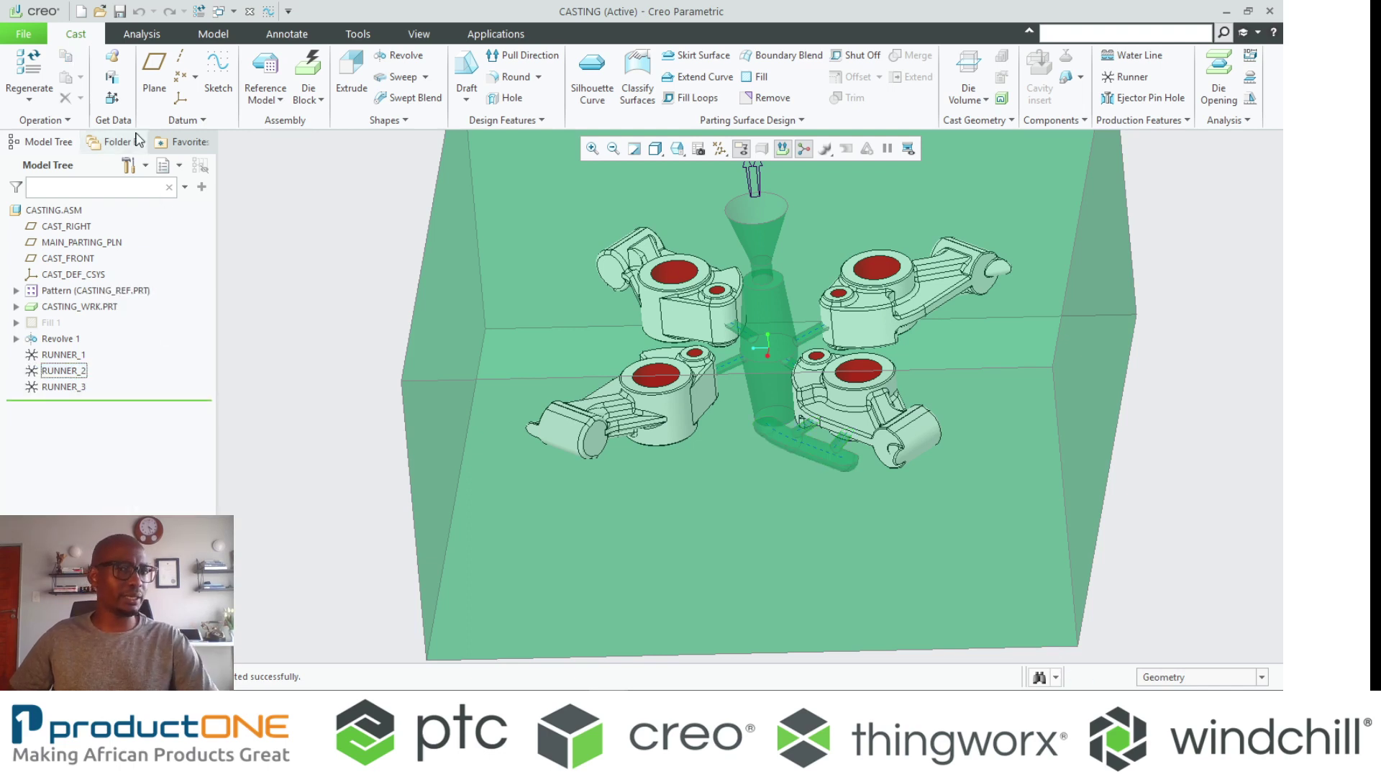
pyautogui.click(69, 373)
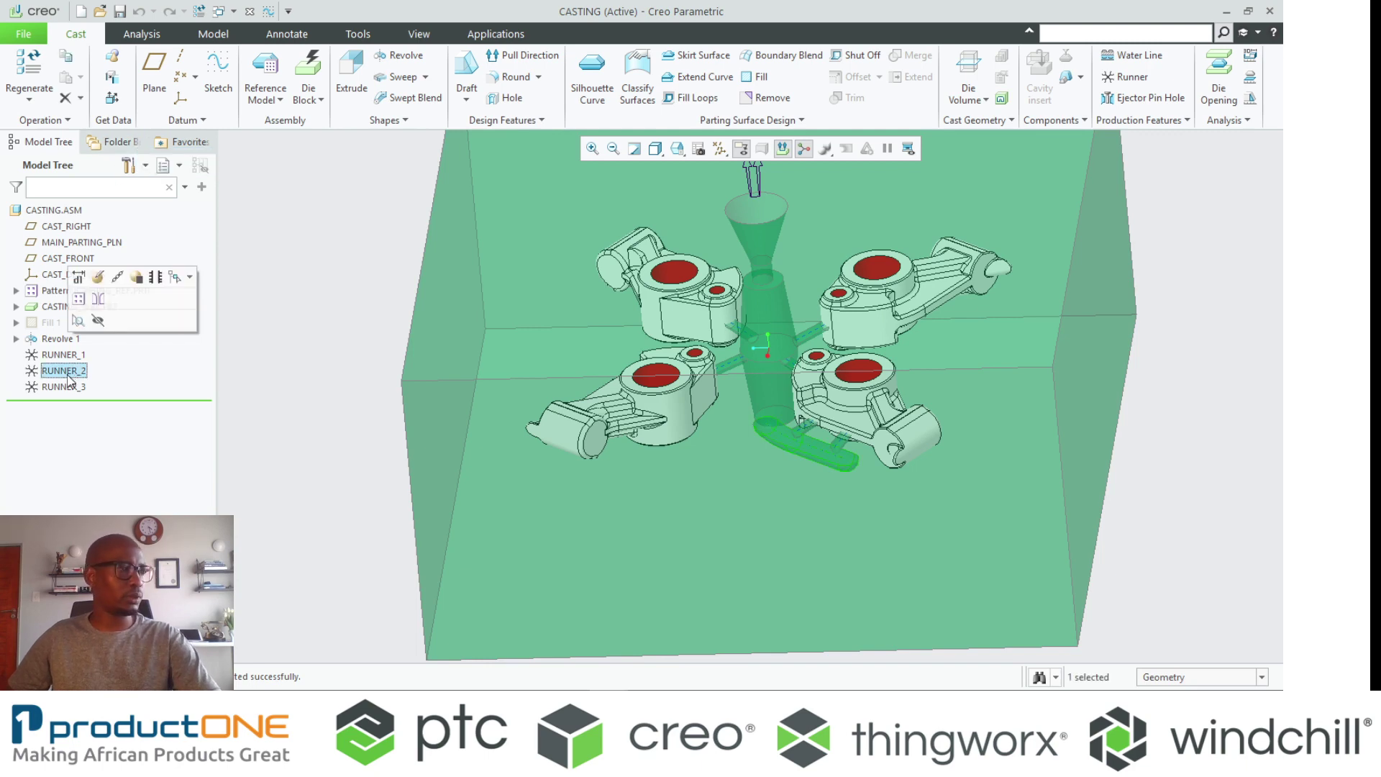
pyautogui.keyDown('ctrl'); pyautogui.click(70, 386); pyautogui.keyUp('ctrl')
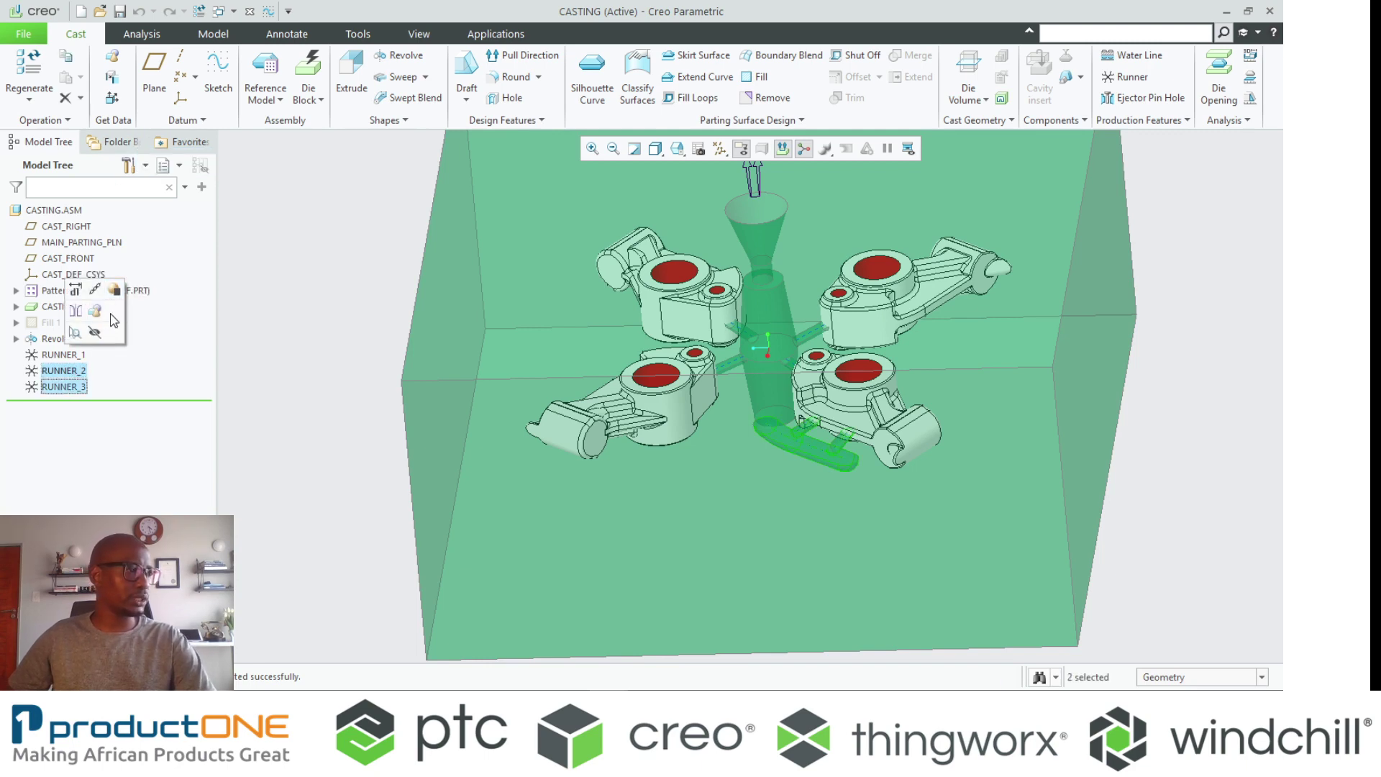
pyautogui.click(94, 310)
pyautogui.rightClick(123, 375)
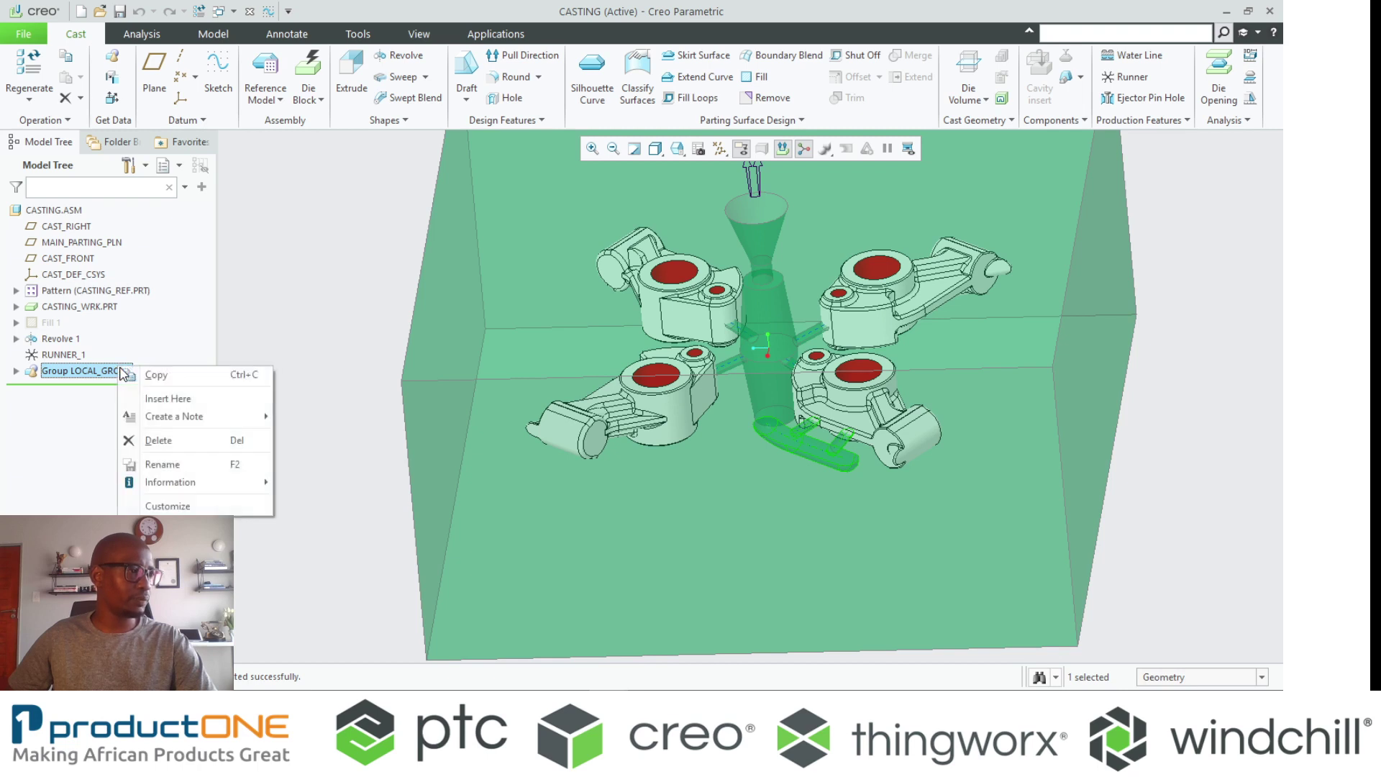
pyautogui.click(154, 387)
pyautogui.rightClick(118, 375)
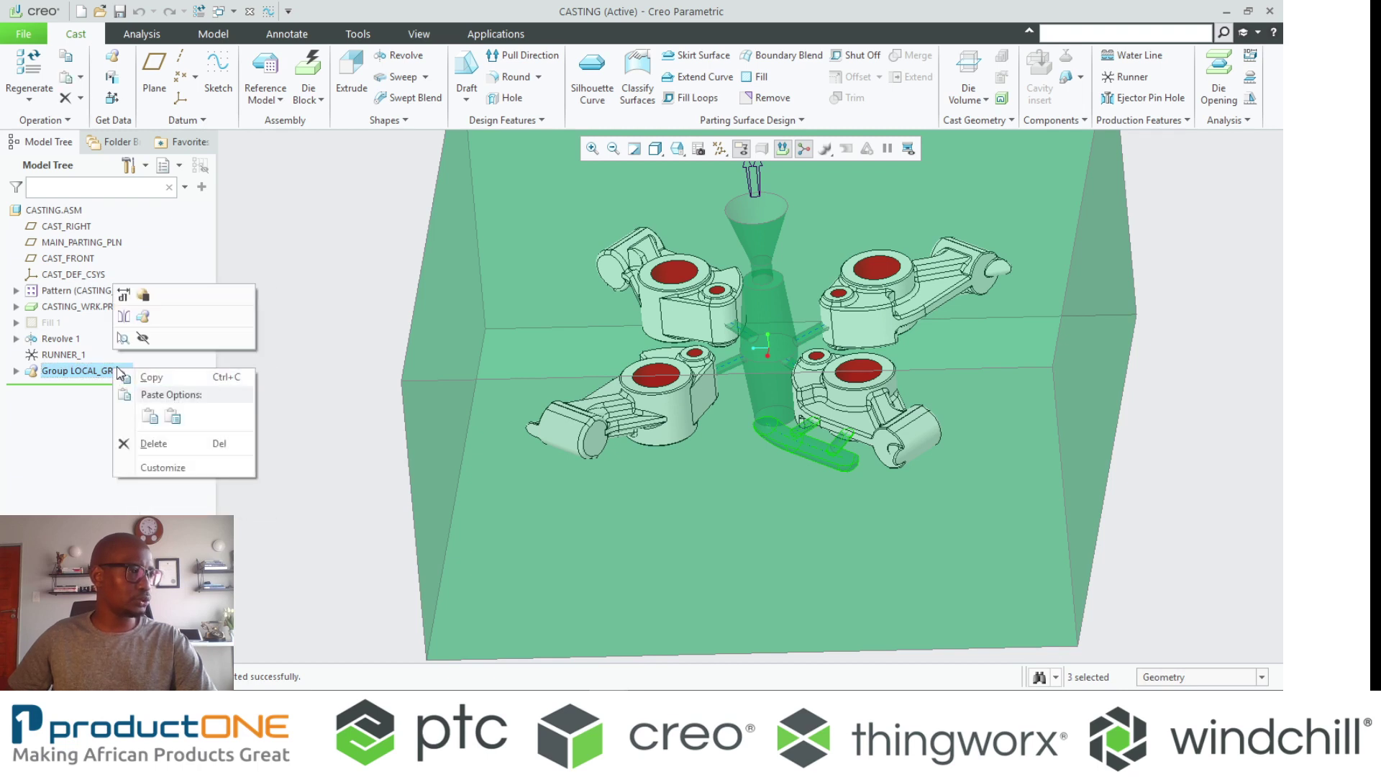
pyautogui.click(294, 225)
# Pattern LOCAL_GROUP around the central datum axis into four members
pyautogui.click(49, 369)
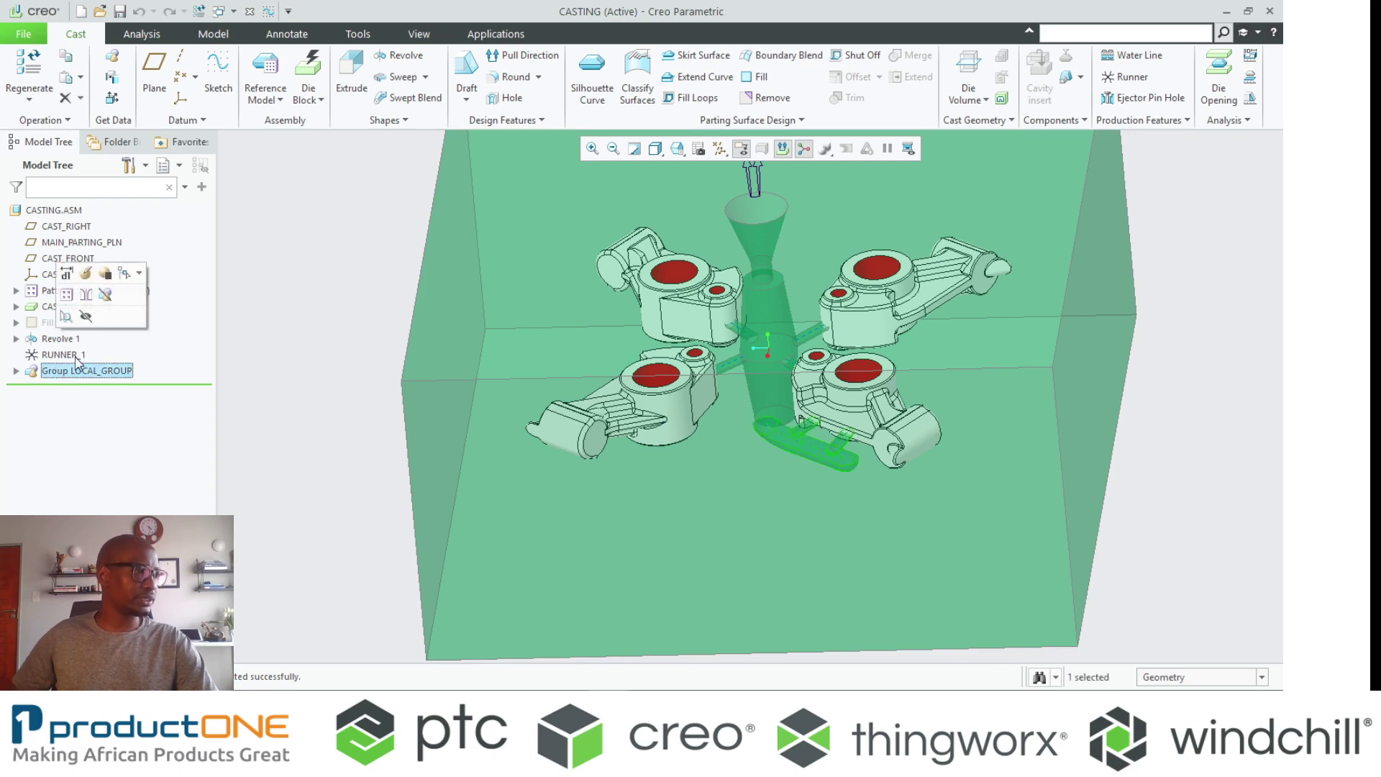
pyautogui.click(66, 307)
pyautogui.click(126, 84)
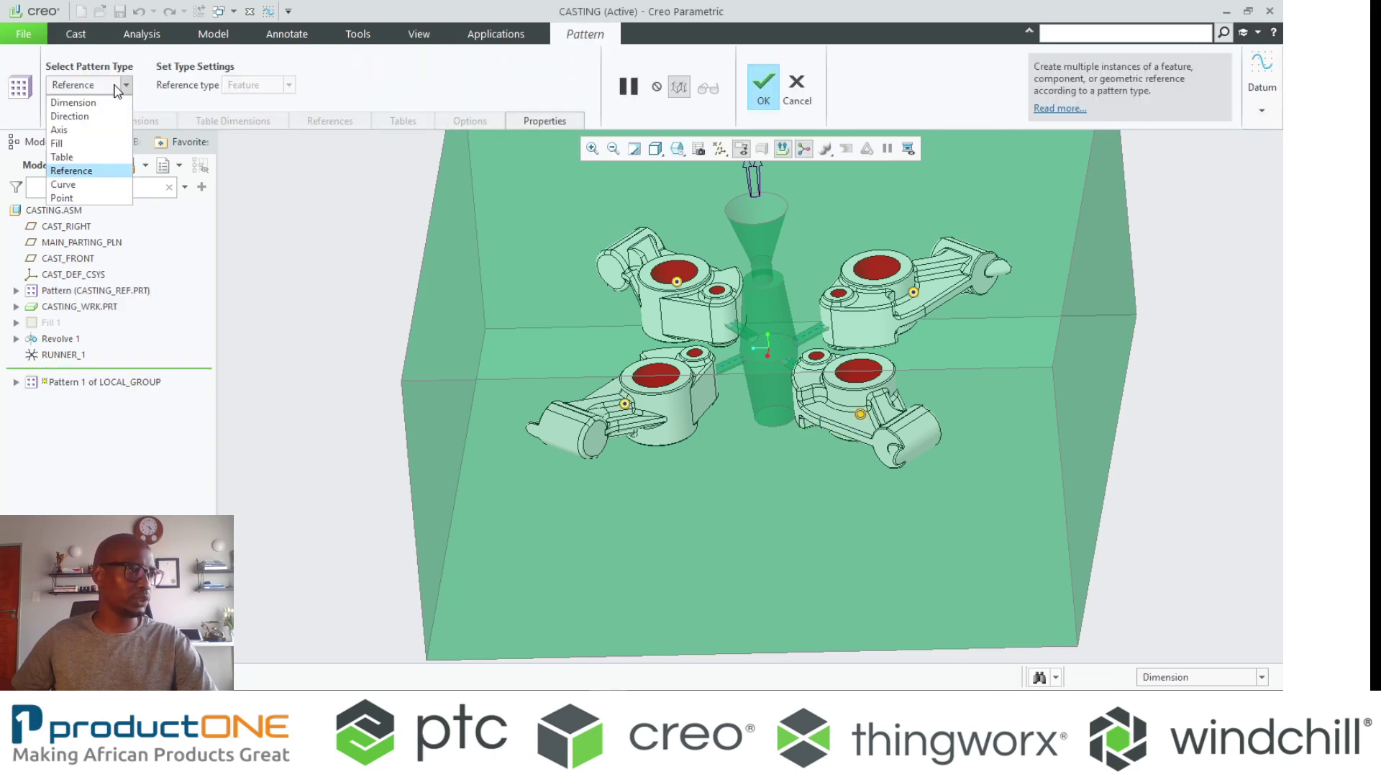
pyautogui.click(122, 133)
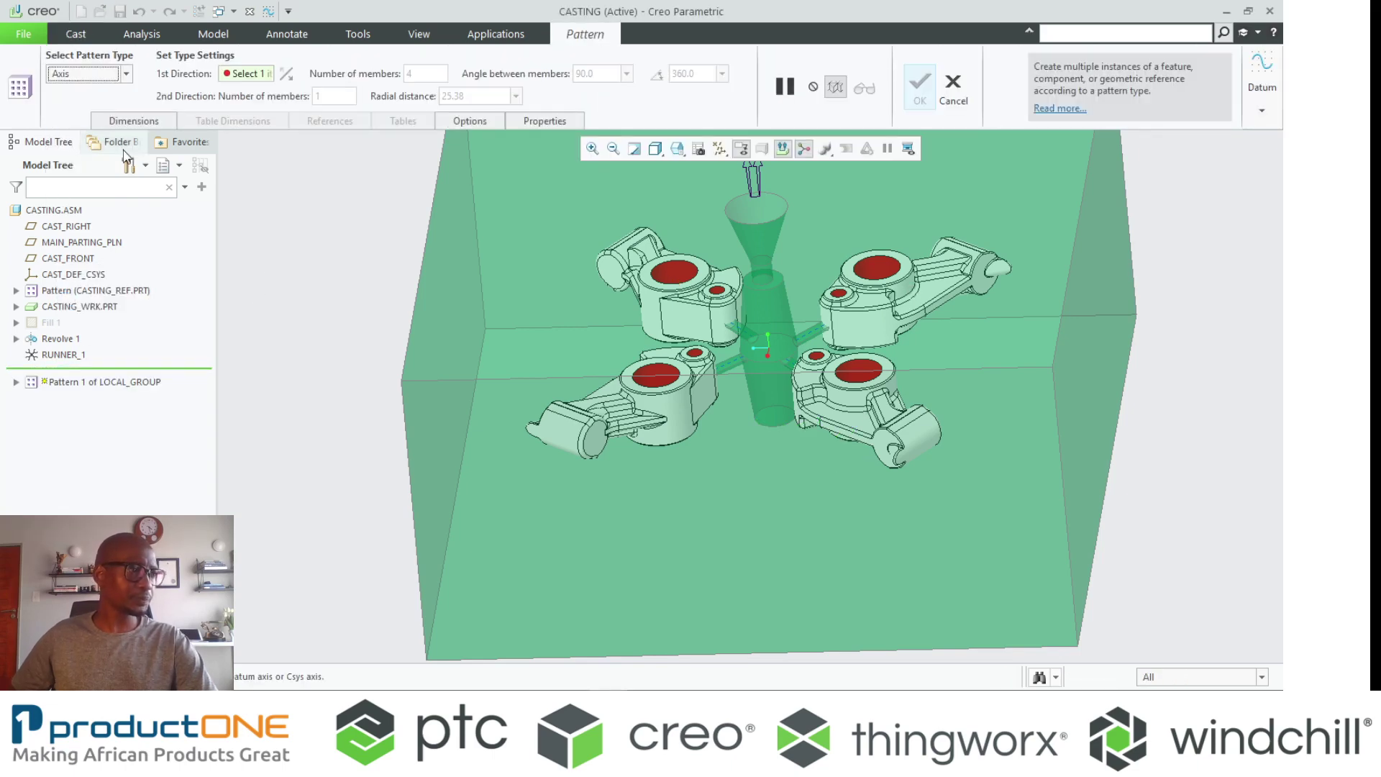
pyautogui.click(739, 149)
pyautogui.click(763, 185)
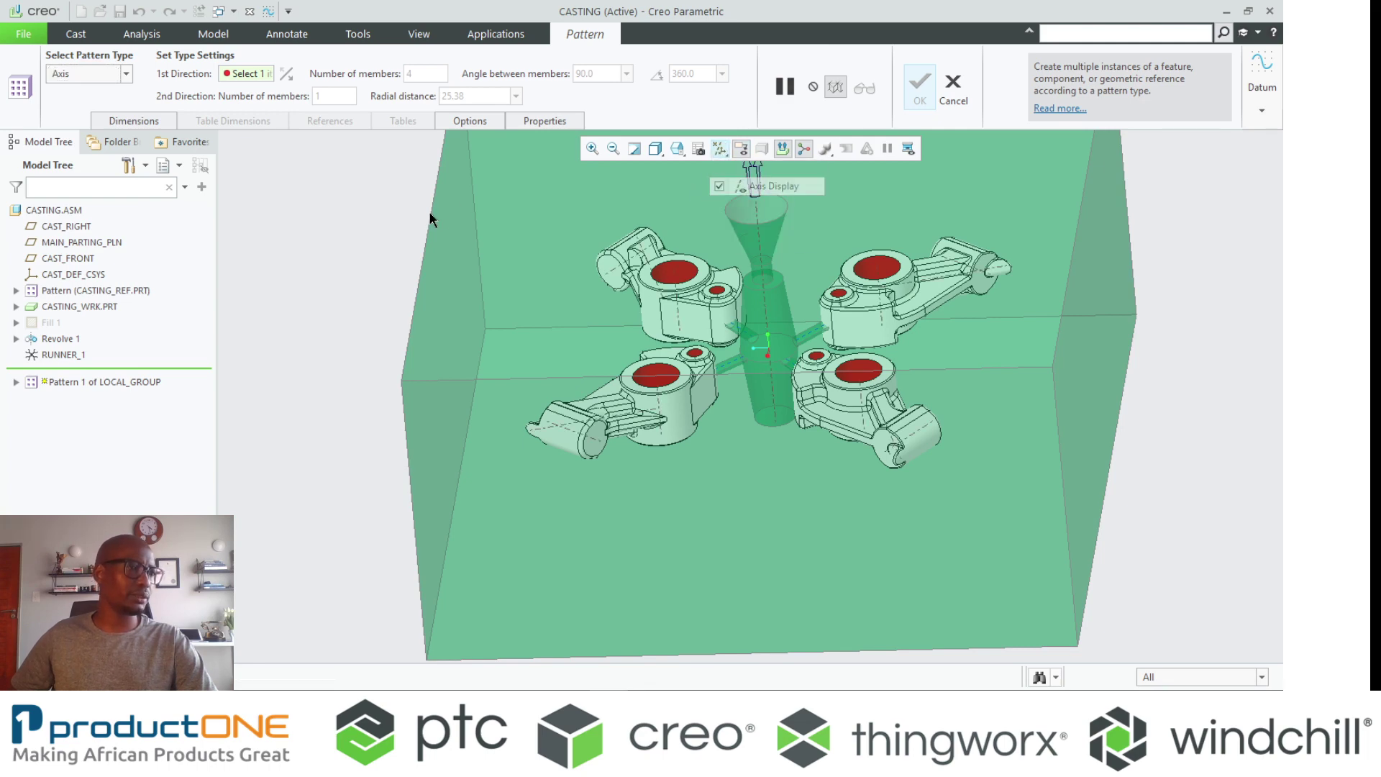
pyautogui.click(755, 219)
pyautogui.click(920, 87)
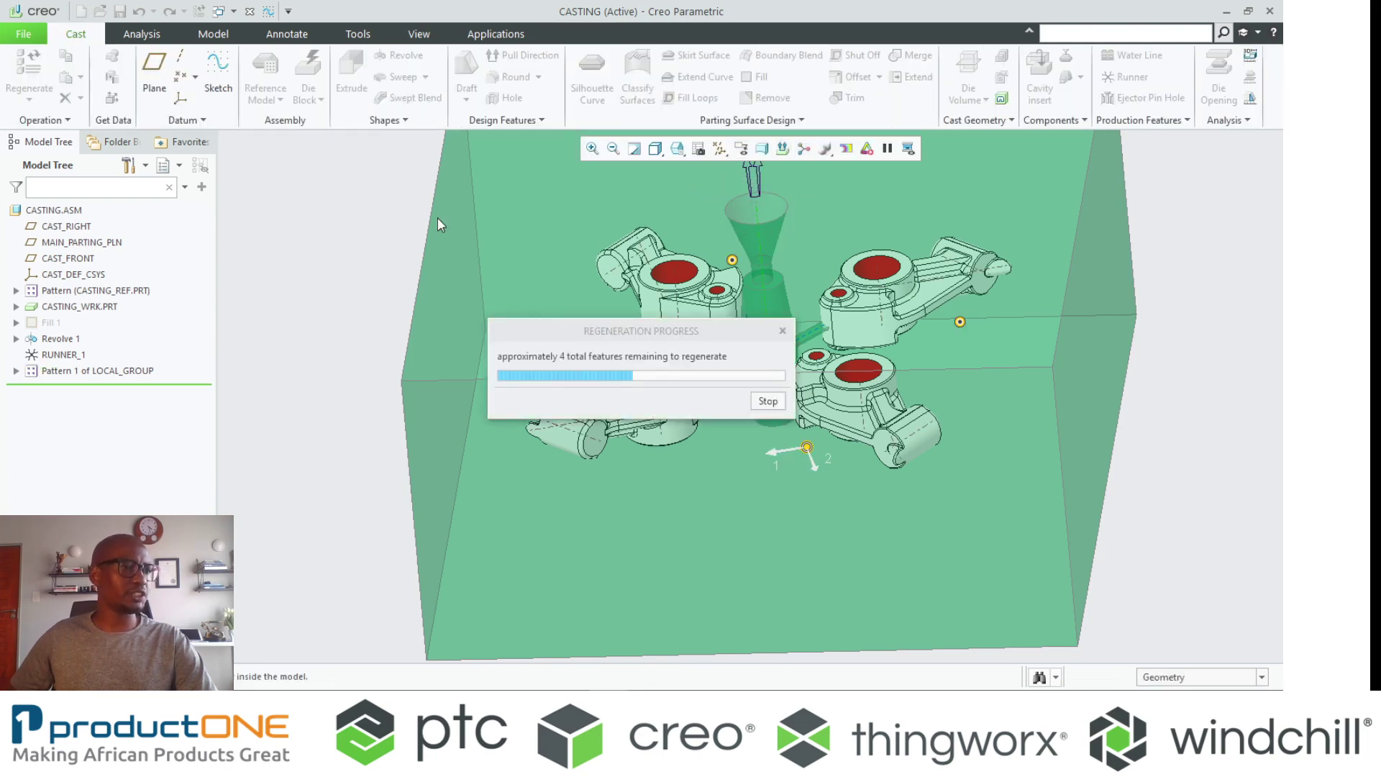
pyautogui.click(389, 239)
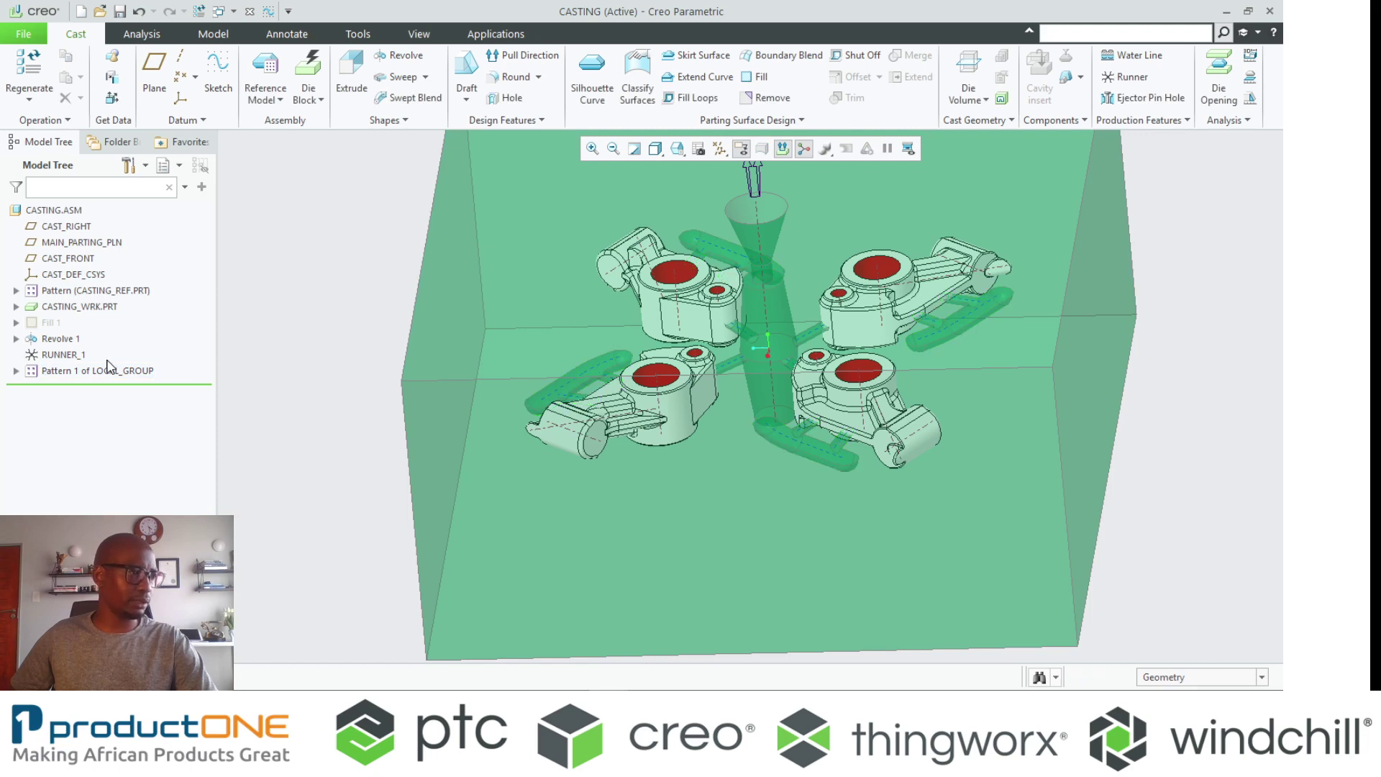
# Turn off Axis Display and orbit to view the runner layout from above
pyautogui.click(720, 149)
pyautogui.click(719, 187)
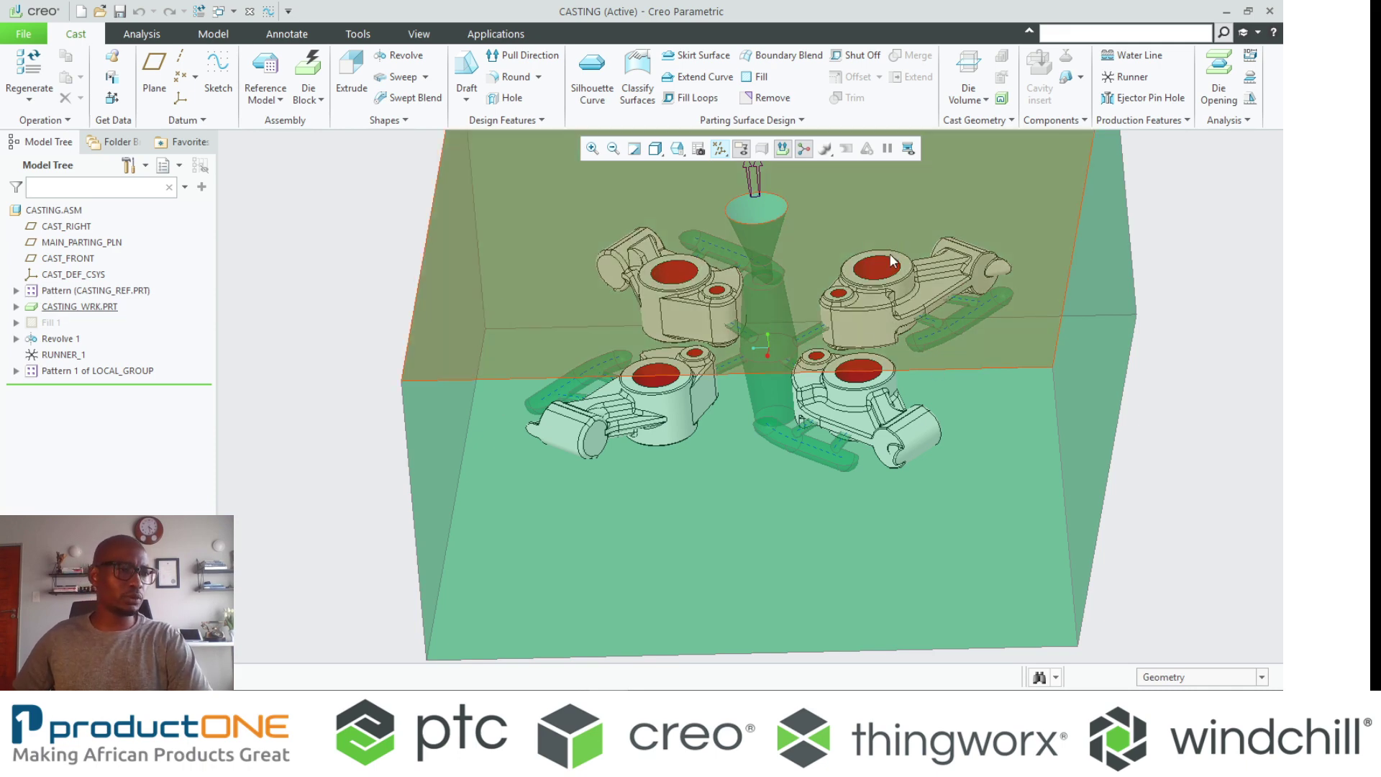
pyautogui.moveTo(889, 254)
pyautogui.mouseDown(button='middle')
pyautogui.moveTo(906, 468)
pyautogui.moveTo(832, 503)
pyautogui.moveTo(848, 519)
pyautogui.mouseUp(button='middle')
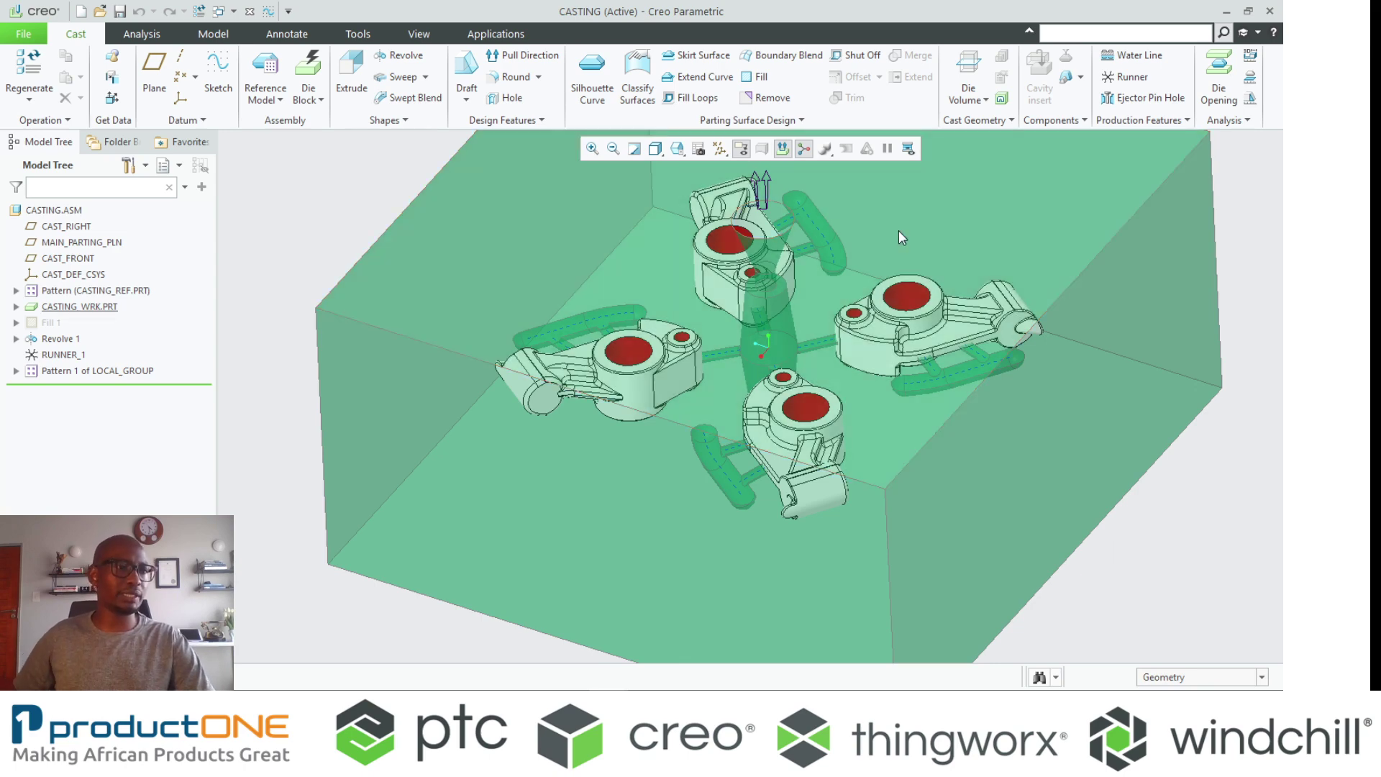
# Set the CASTING_WRK workpiece's component display style to Transparent
pyautogui.click(899, 231)
pyautogui.click(412, 33)
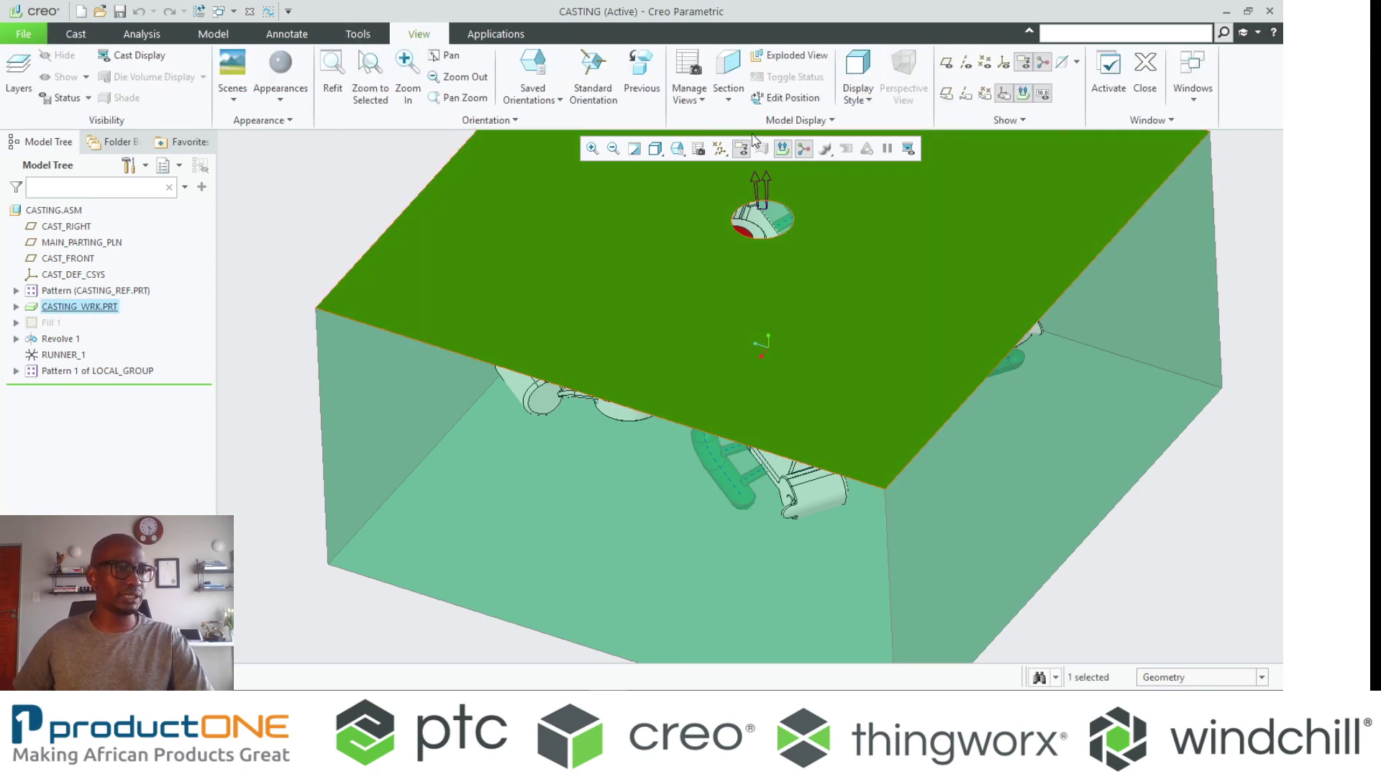
pyautogui.click(799, 120)
pyautogui.moveTo(828, 139)
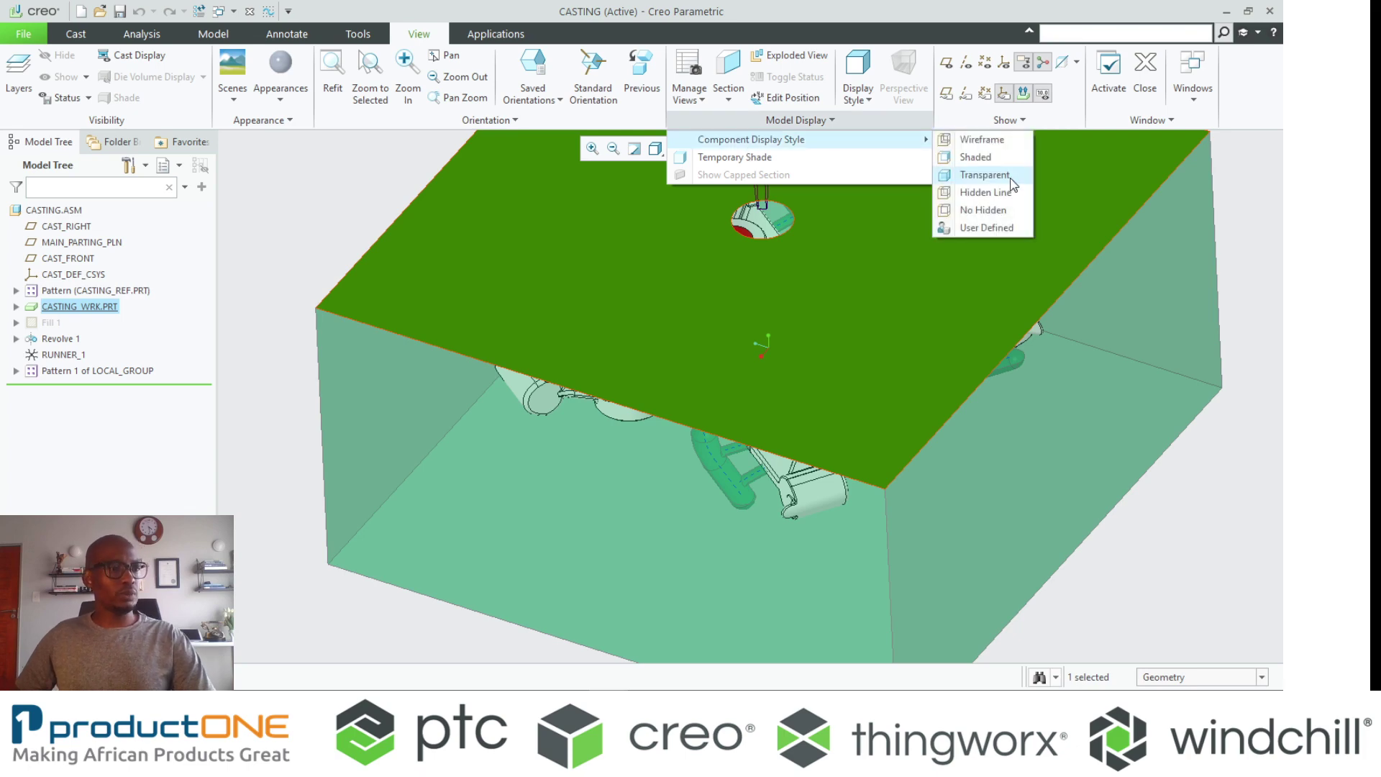
pyautogui.click(971, 176)
pyautogui.scroll(-3, 865, 430)
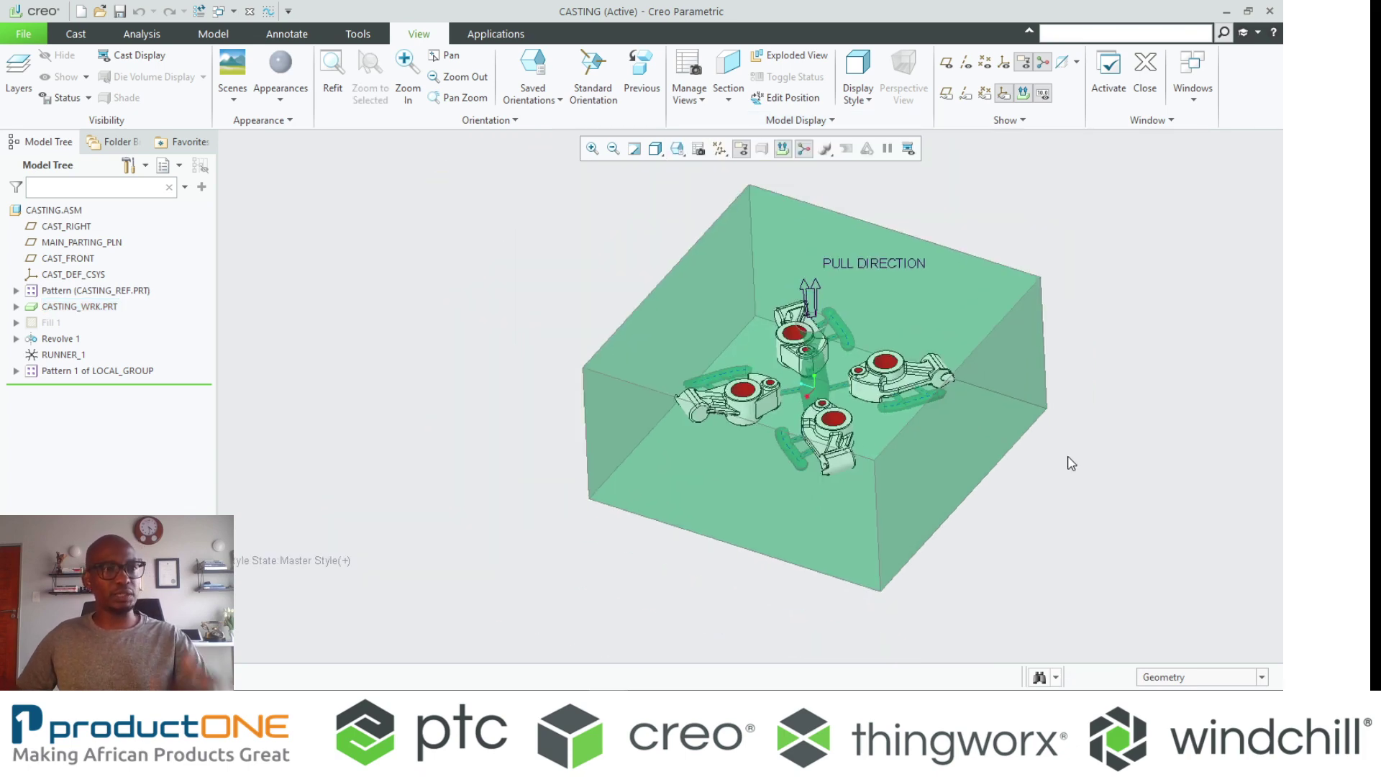
# Create sand core 'sc' with default options, placed on the casting's DTM1 and DTM3 planes
pyautogui.click(75, 34)
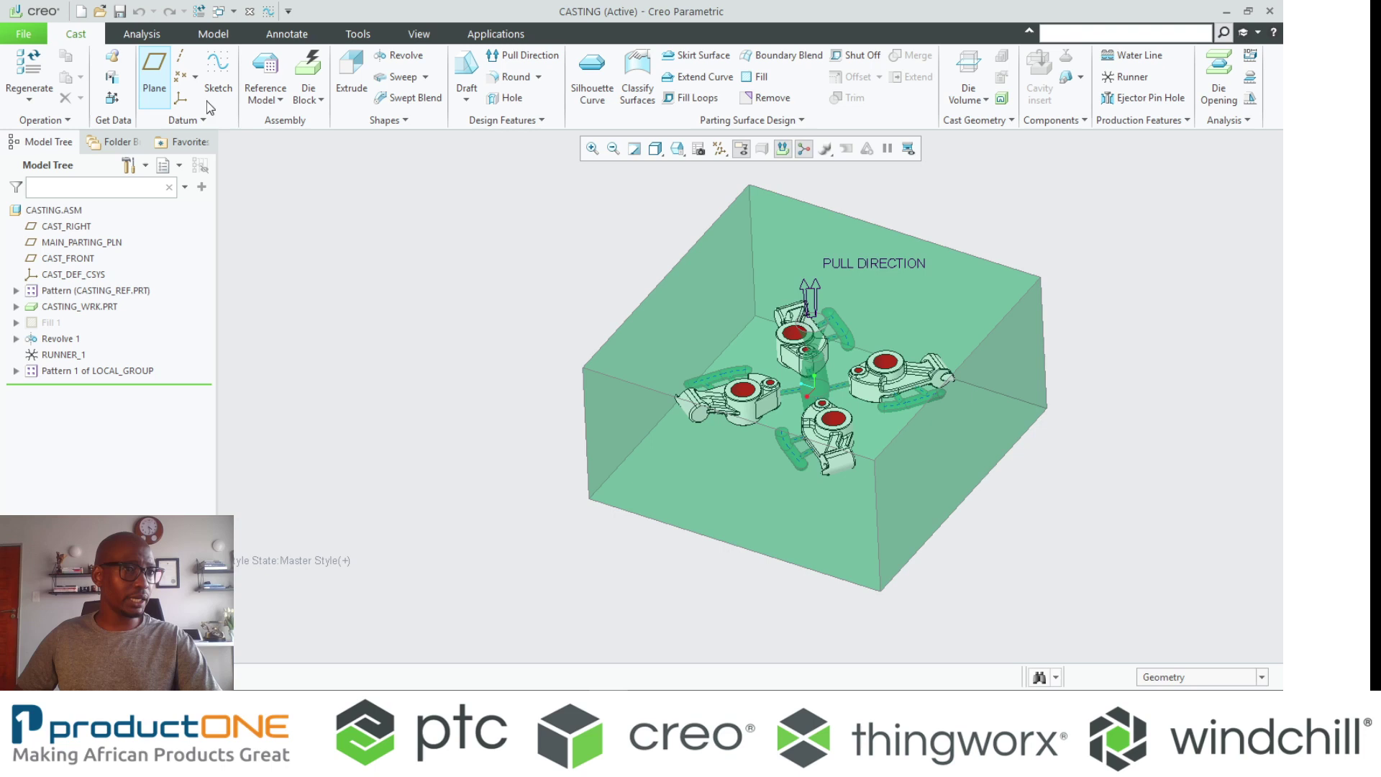
pyautogui.click(1079, 77)
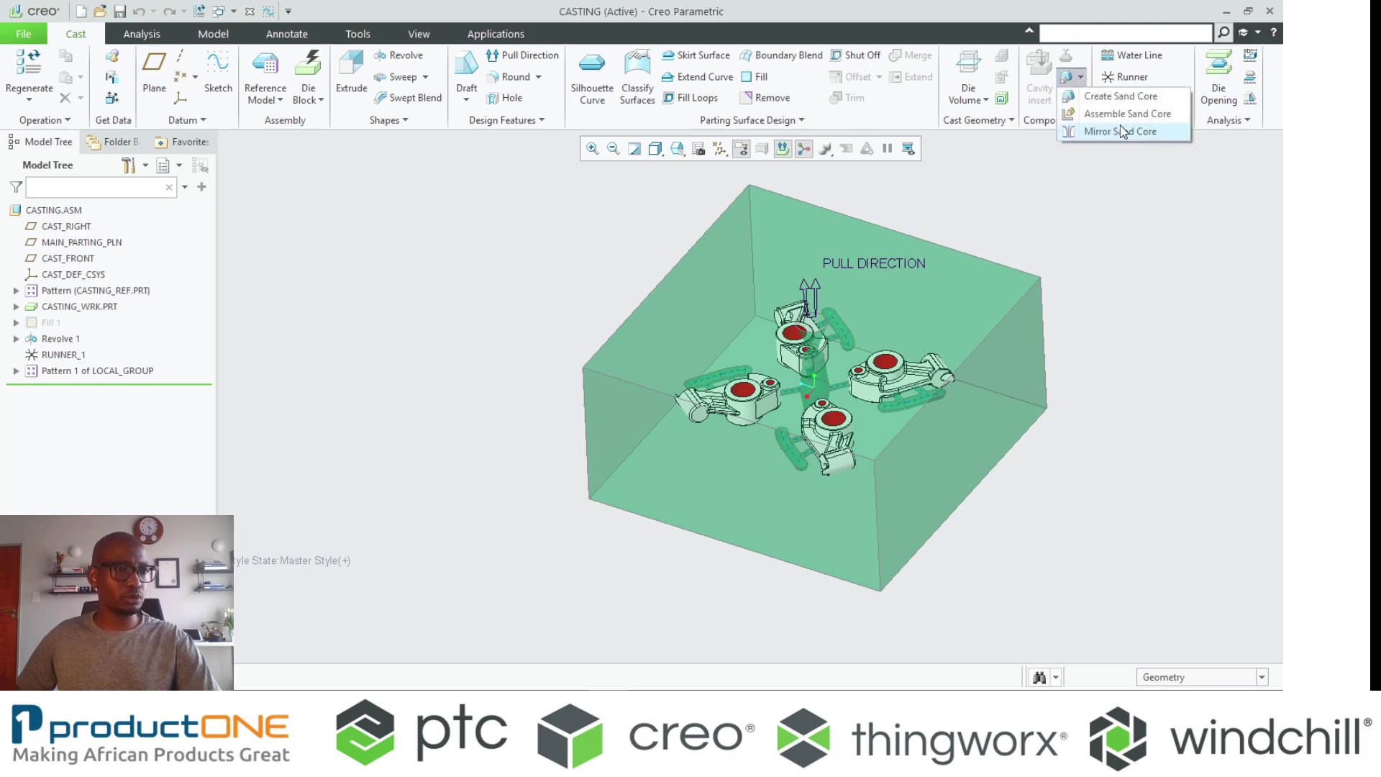
pyautogui.click(1165, 95)
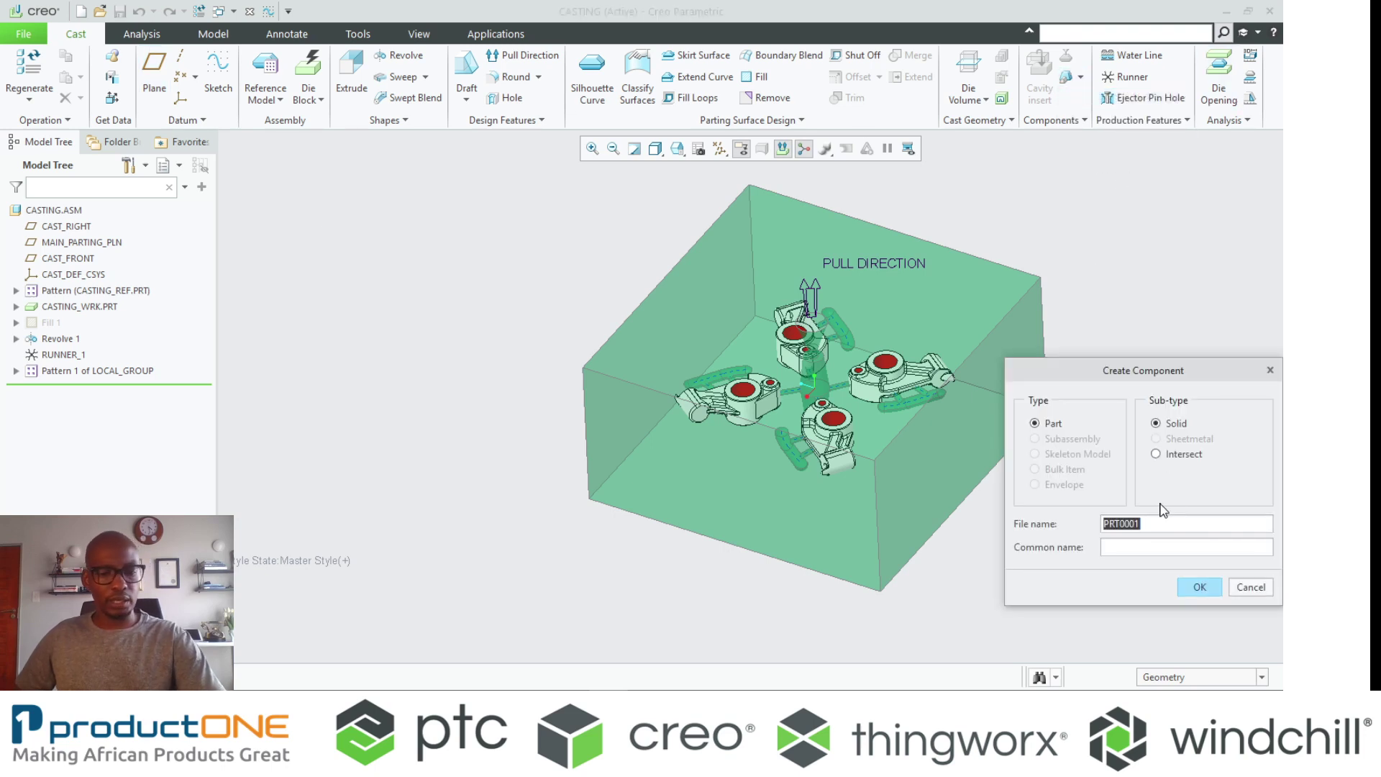
pyautogui.write('sc1')
pyautogui.press('Return')
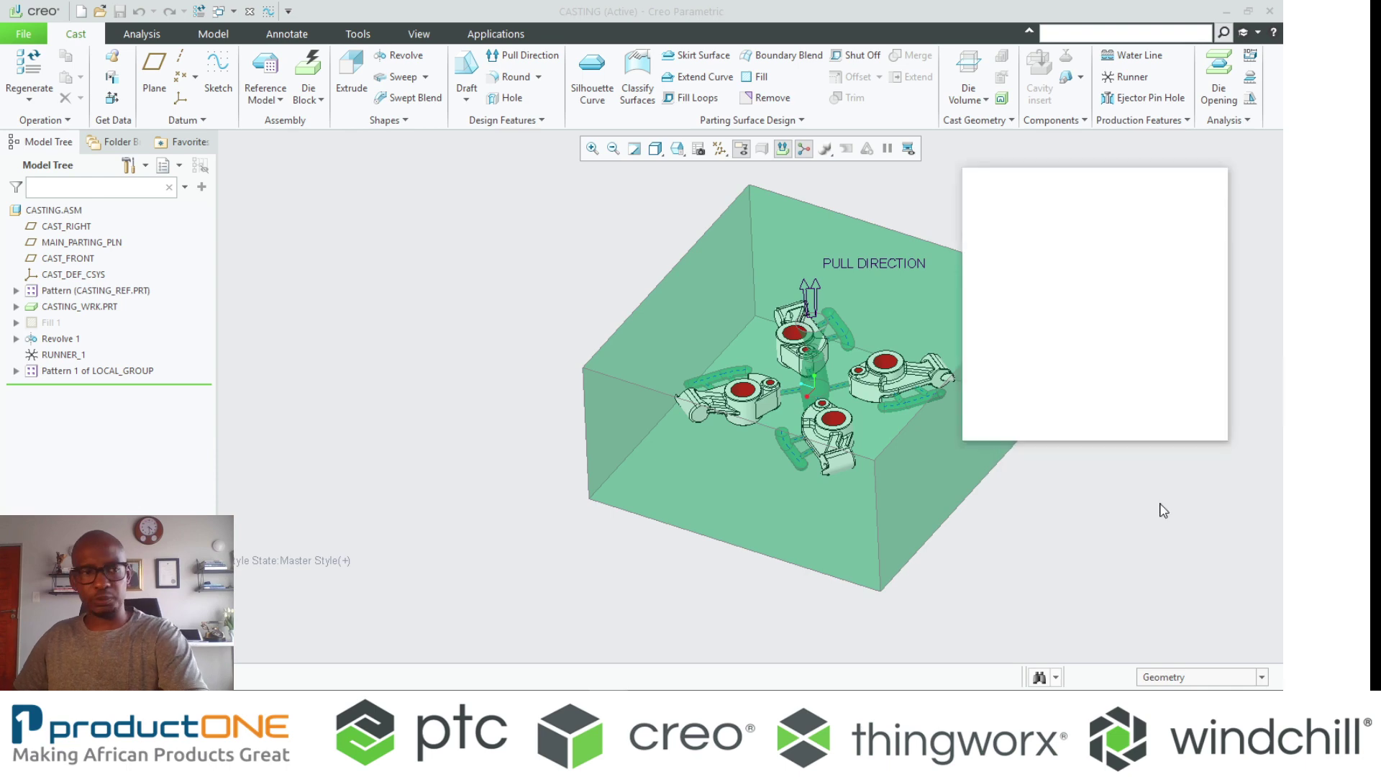
pyautogui.press('Return')
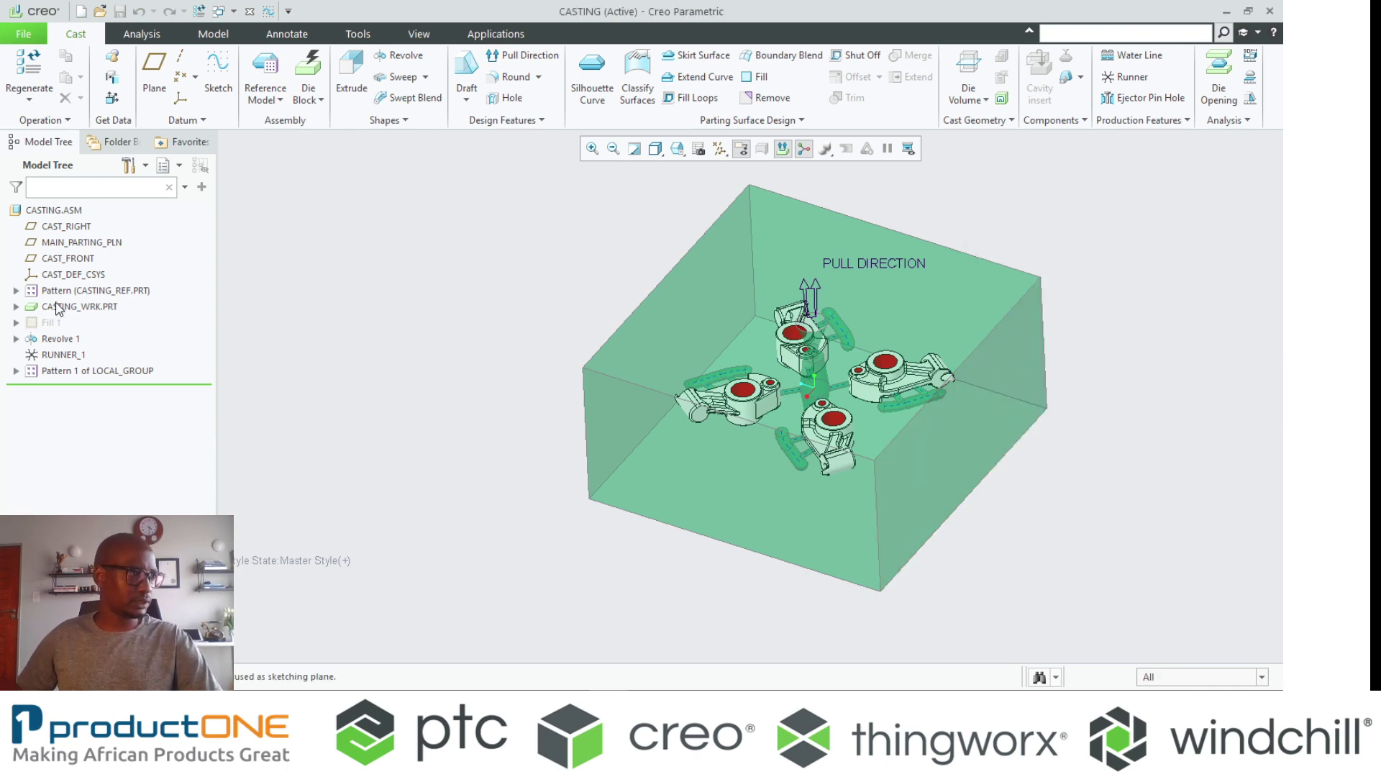
pyautogui.click(16, 292)
pyautogui.click(32, 306)
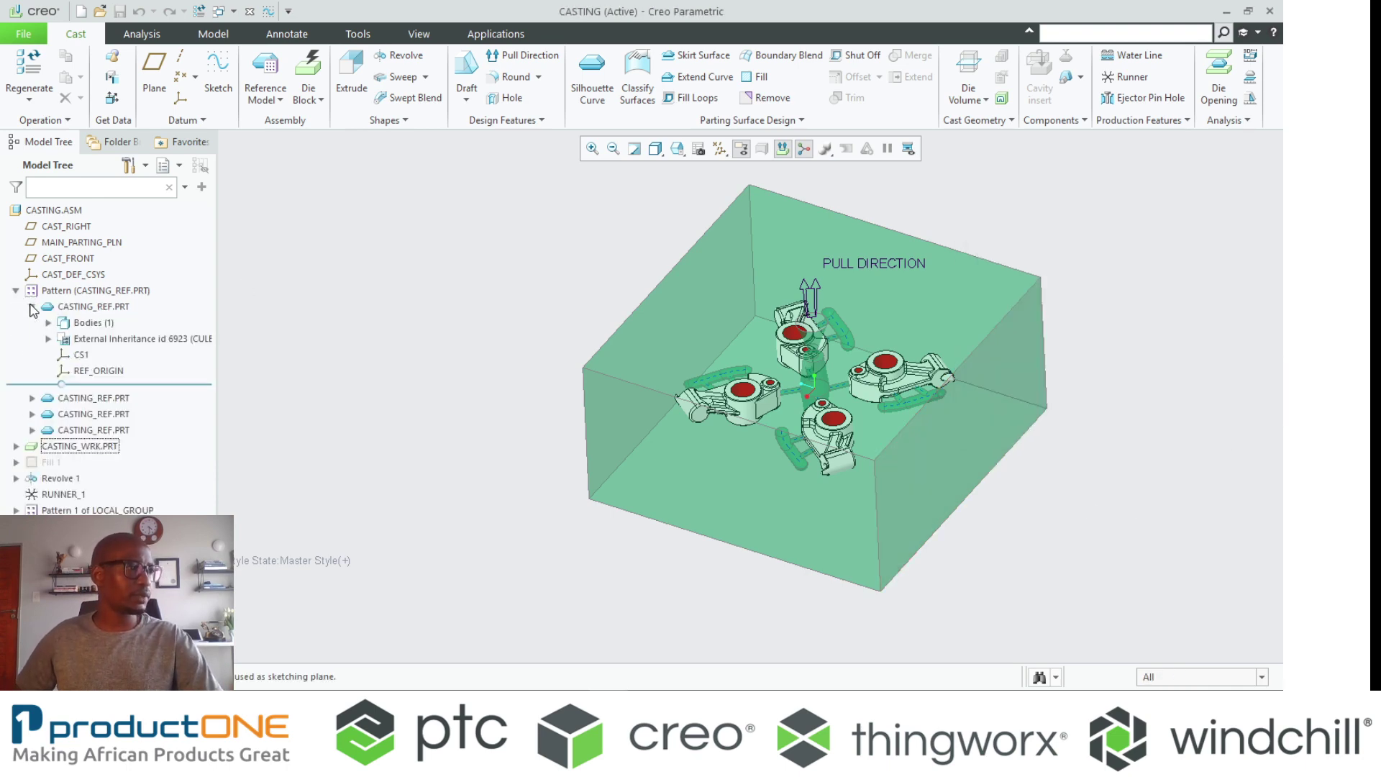
pyautogui.click(48, 339)
pyautogui.scroll(-1, 50, 347)
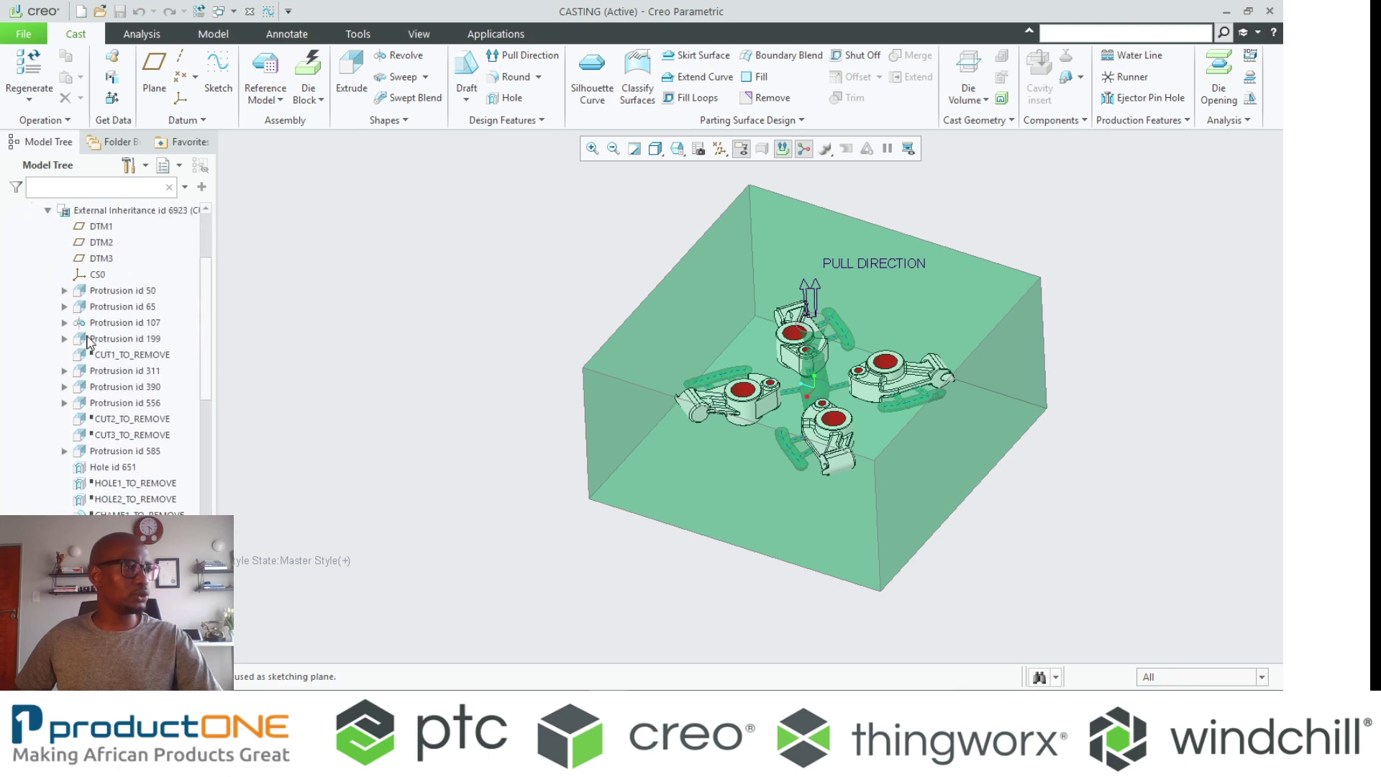
pyautogui.click(102, 226)
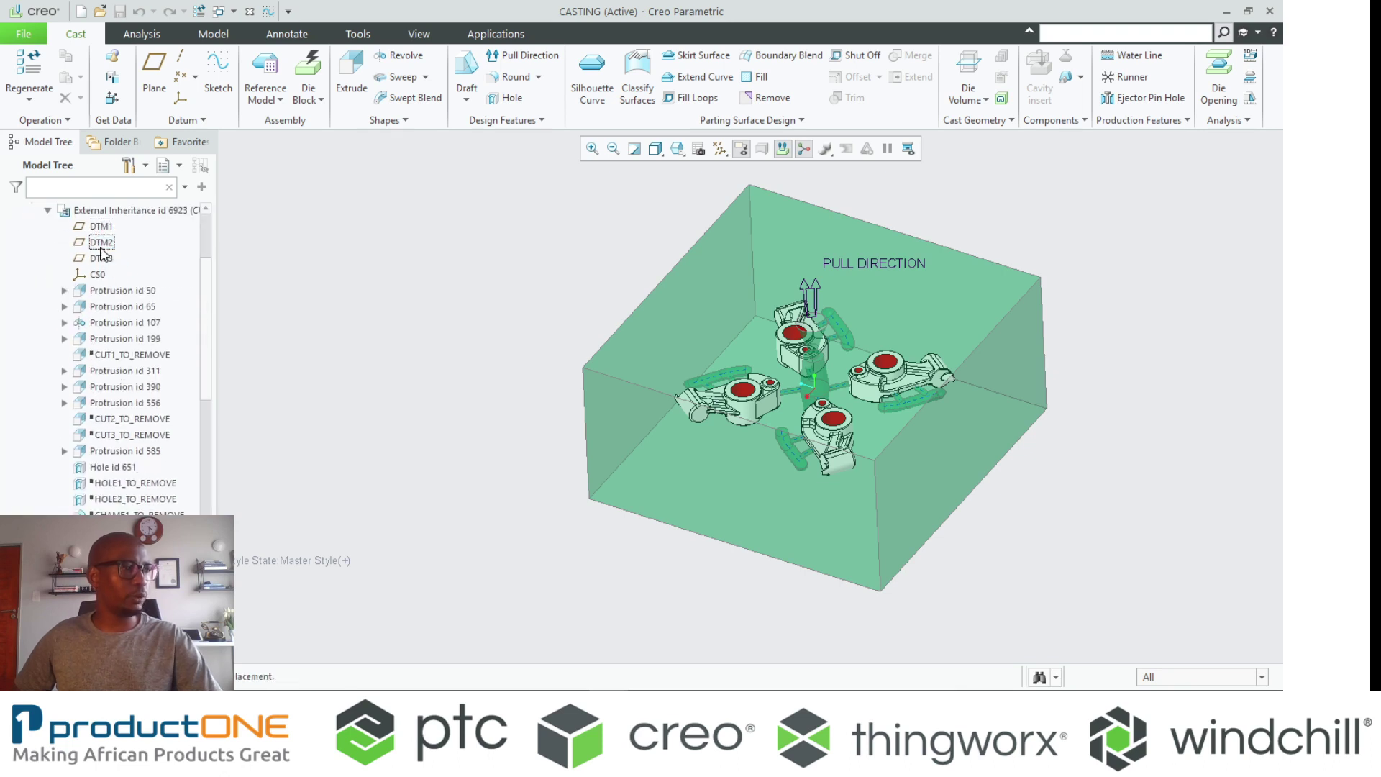
pyautogui.click(101, 258)
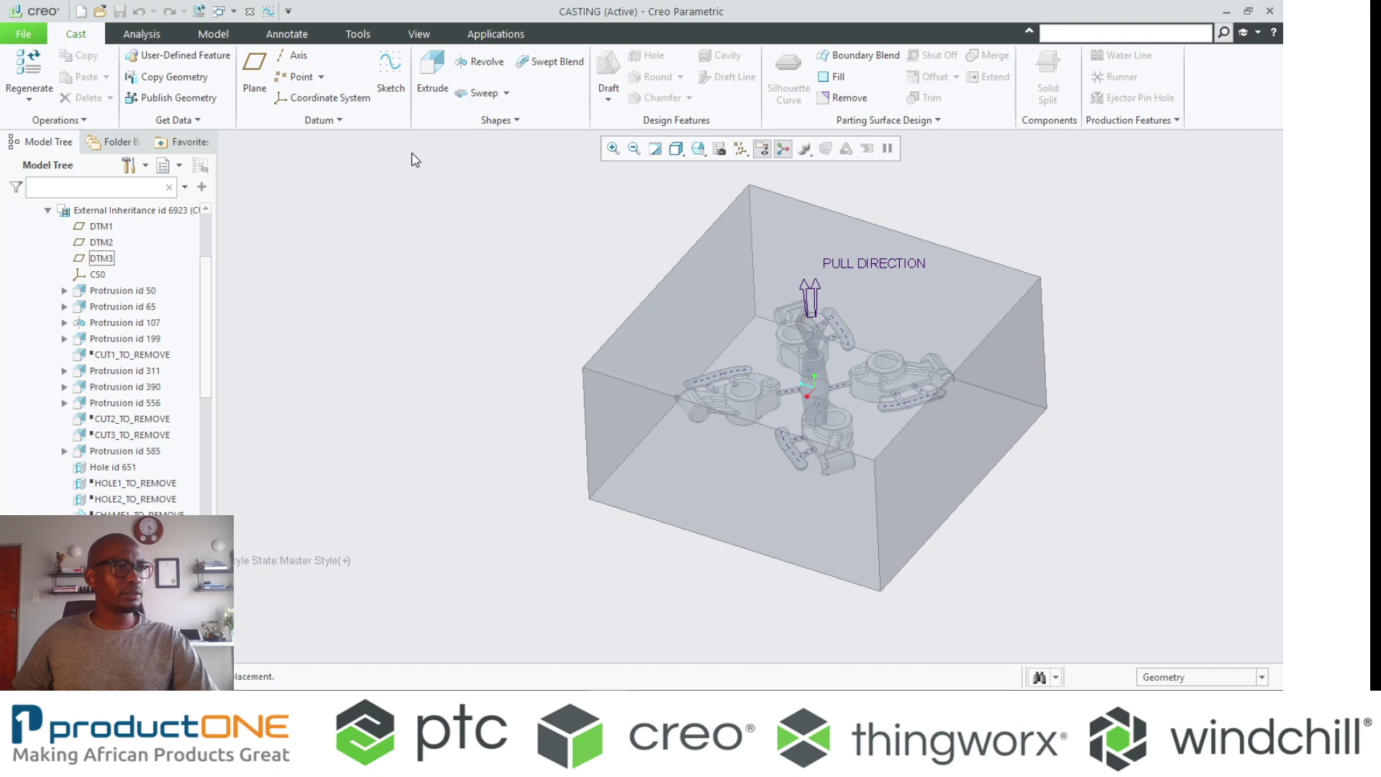
# Sketch an extrusion profile by projecting the rocker-arm bore circle, using the casting surface as reference
pyautogui.click(432, 78)
pyautogui.click(101, 258)
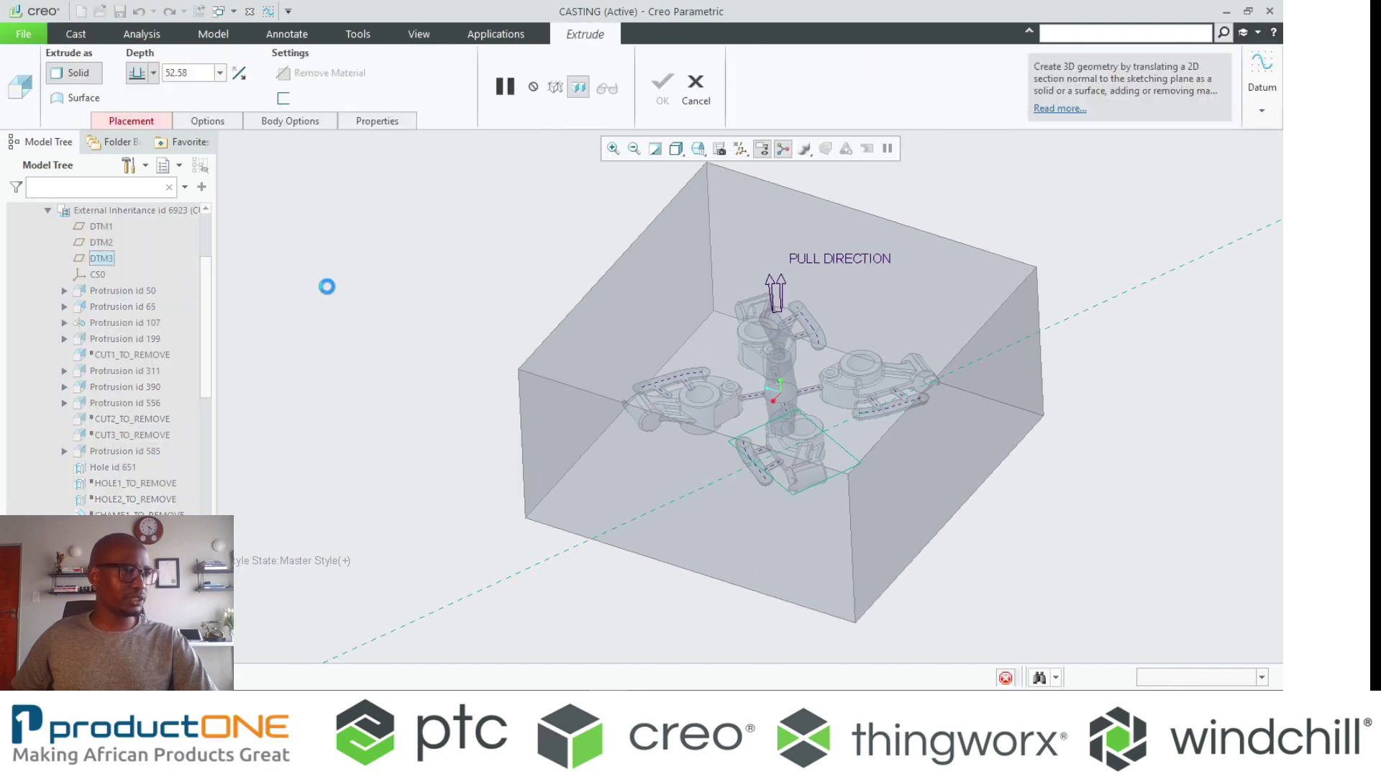
pyautogui.rightClick(328, 288)
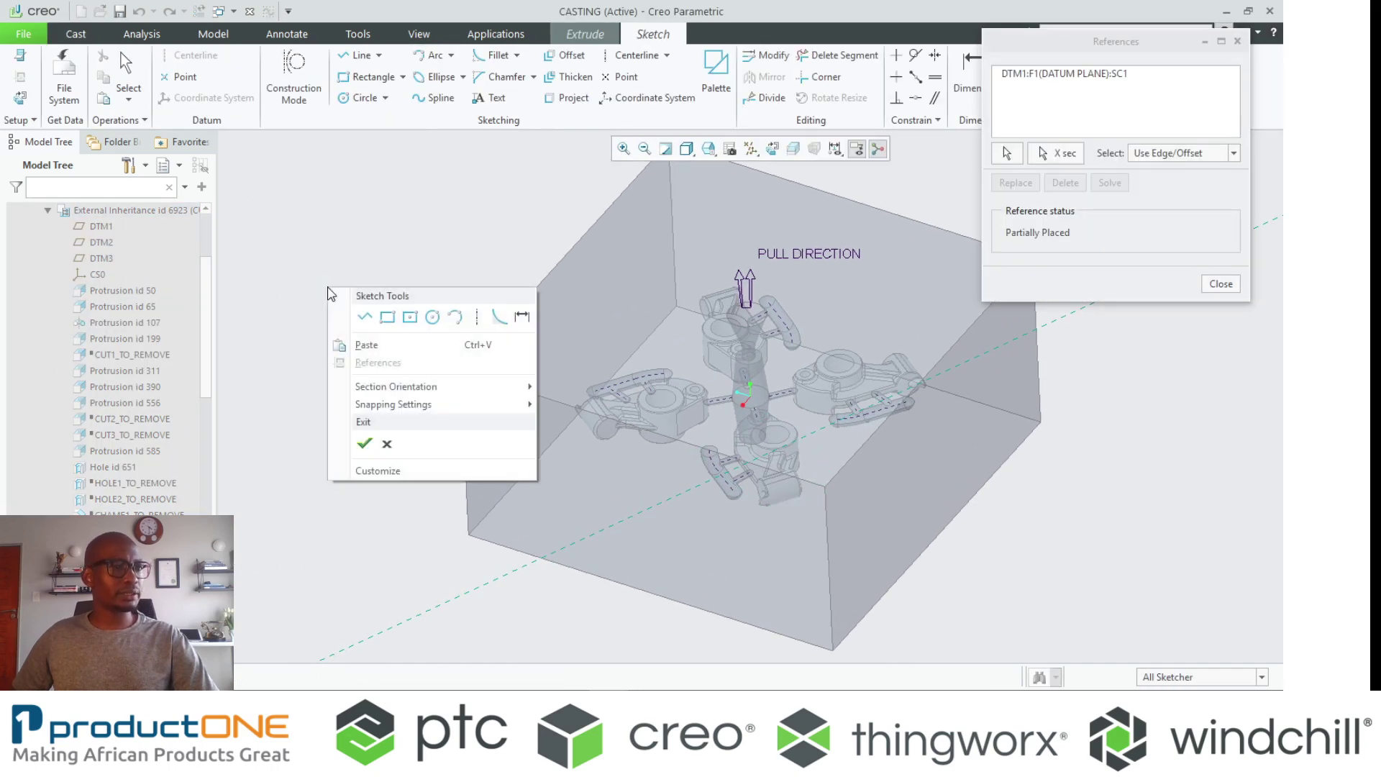
pyautogui.click(329, 292)
pyautogui.scroll(3, 856, 381)
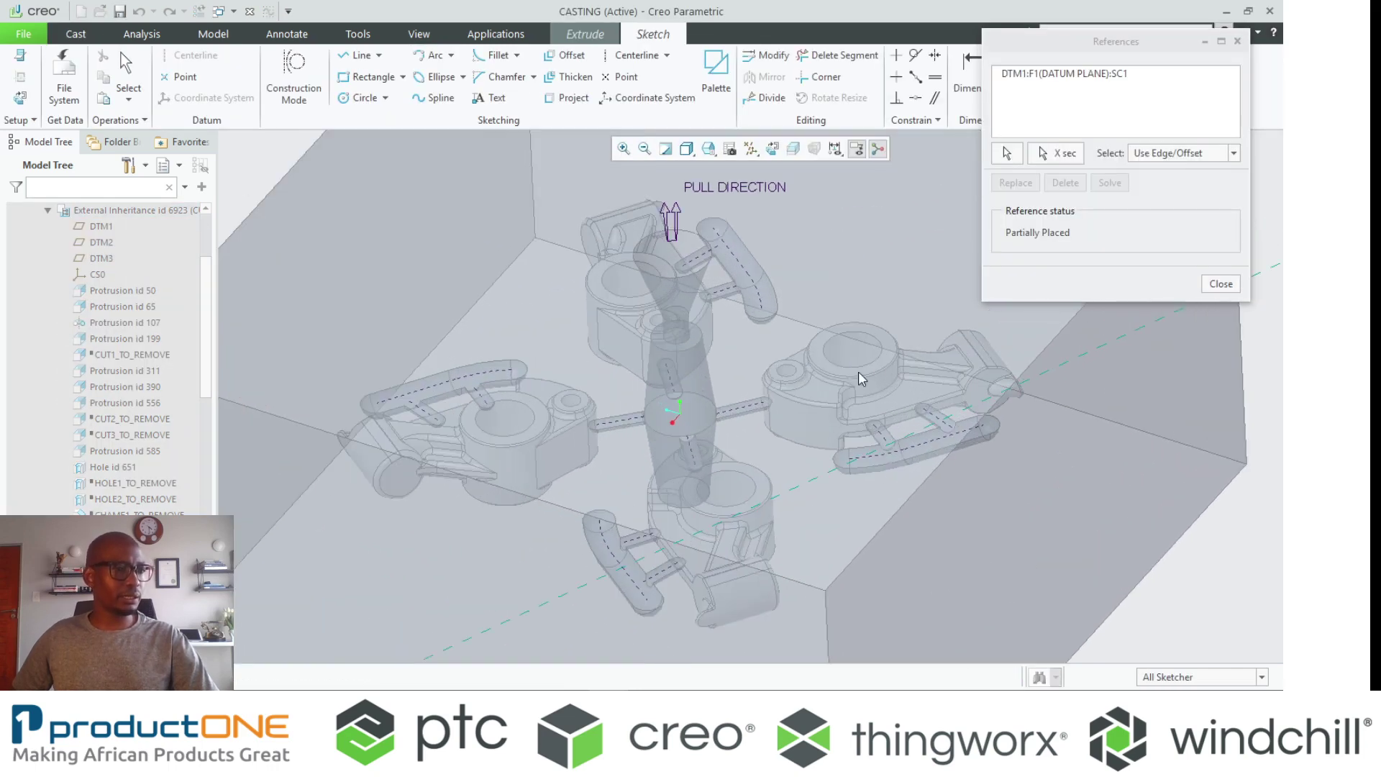
pyautogui.click(1007, 153)
pyautogui.click(856, 356)
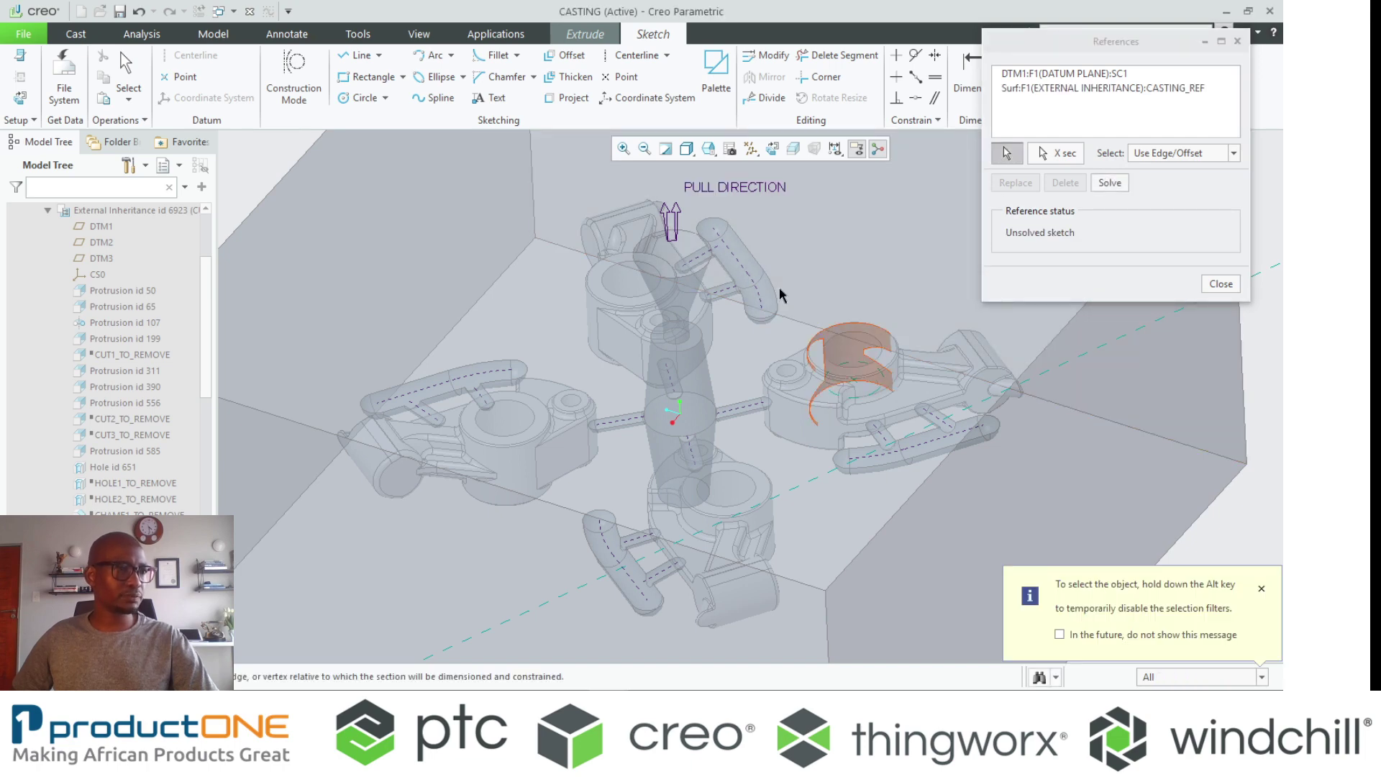
pyautogui.middleClick(765, 274)
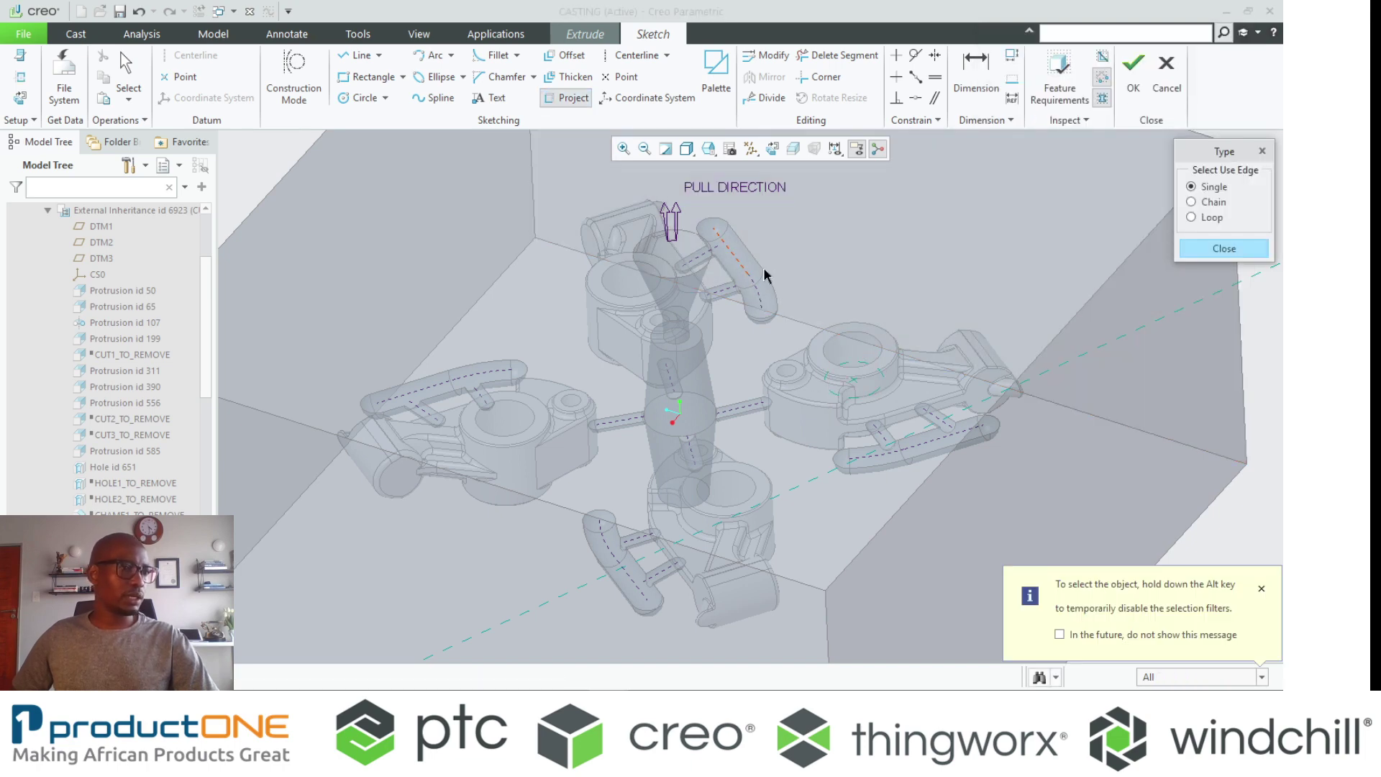
pyautogui.click(827, 347)
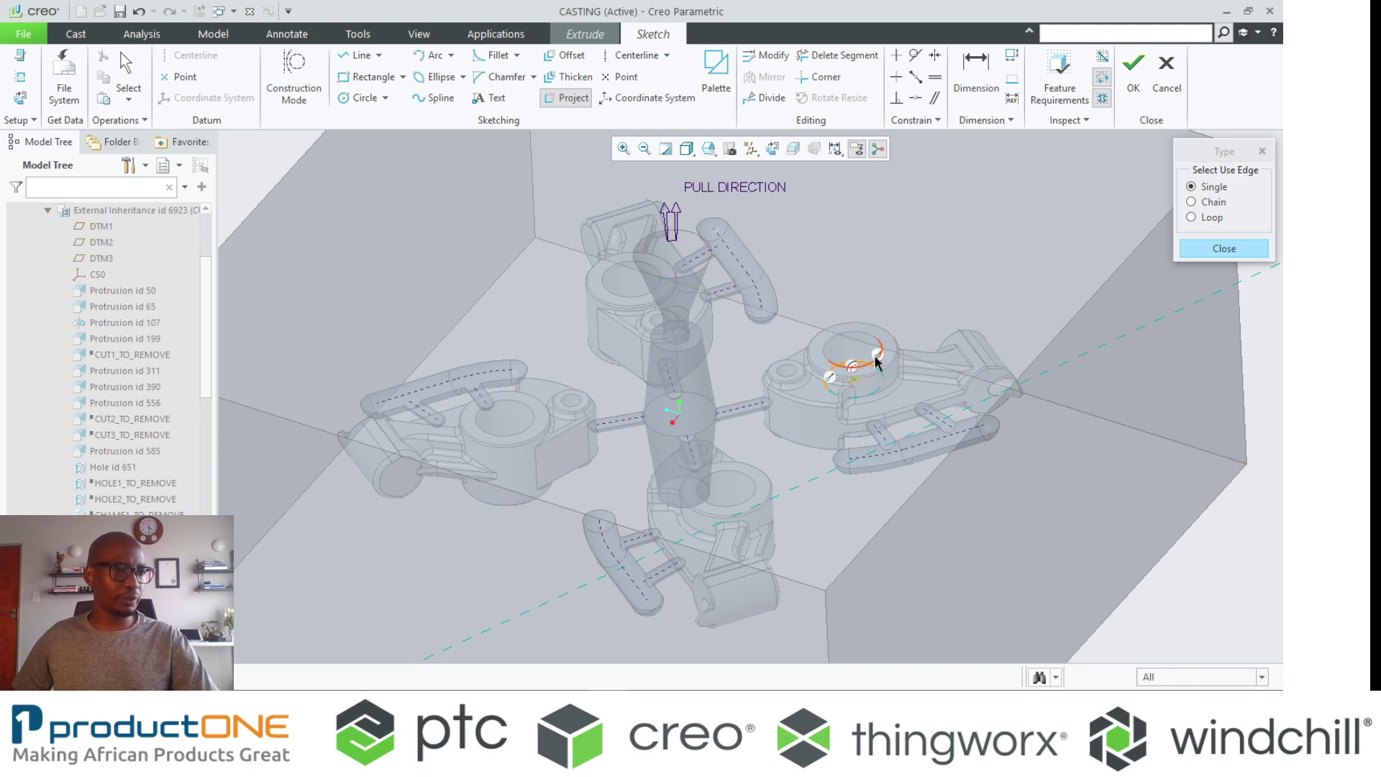
pyautogui.click(876, 361)
pyautogui.rightClick(879, 360)
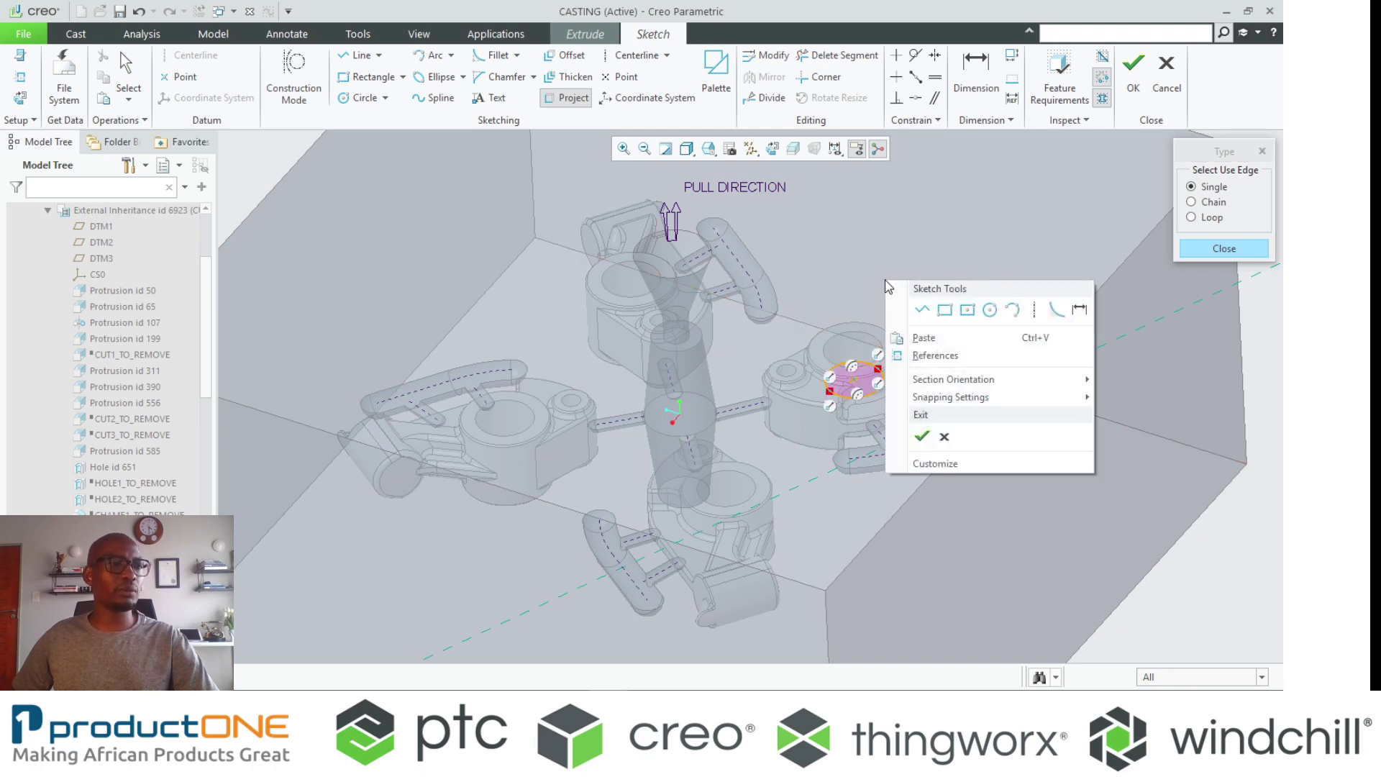
pyautogui.click(921, 435)
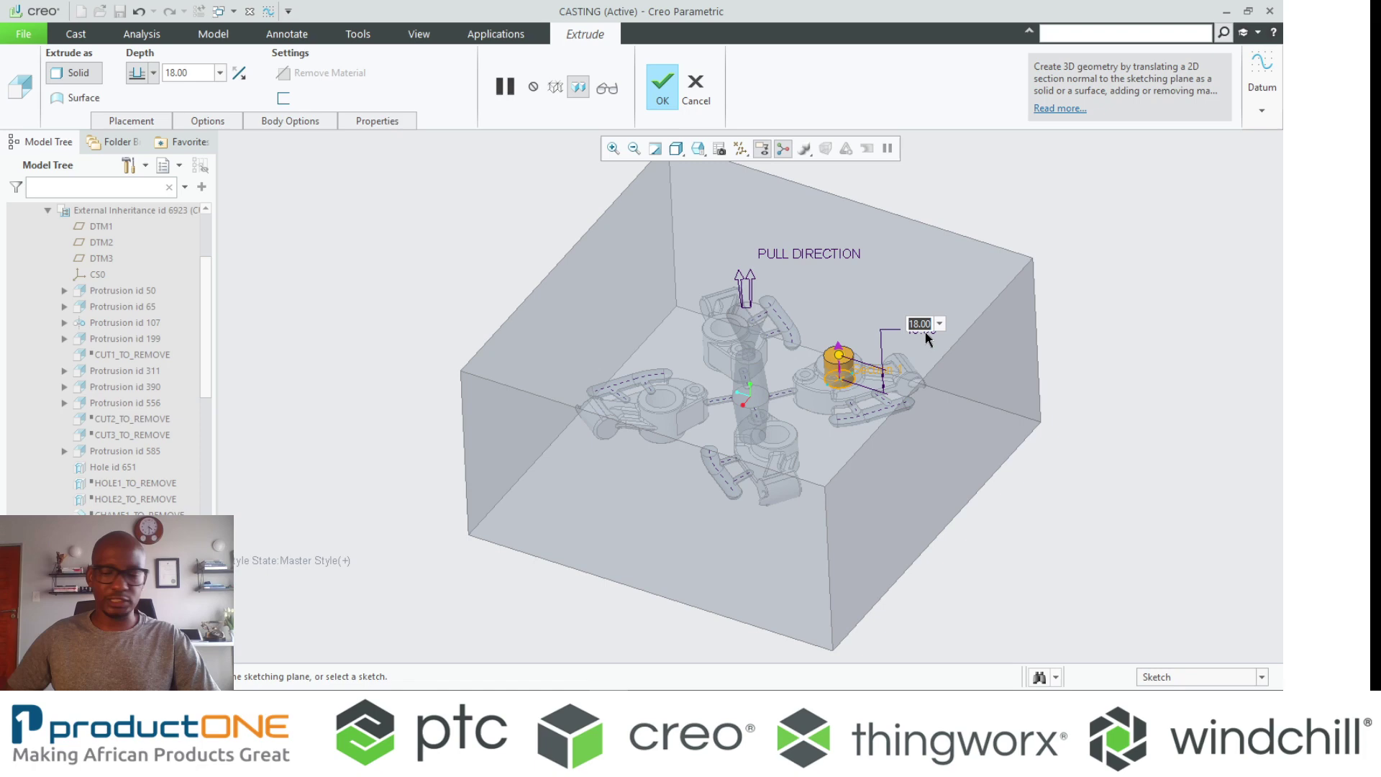
# Extrude the circle symmetrically to a depth of 55
pyautogui.write('55')
pyautogui.press('Return')
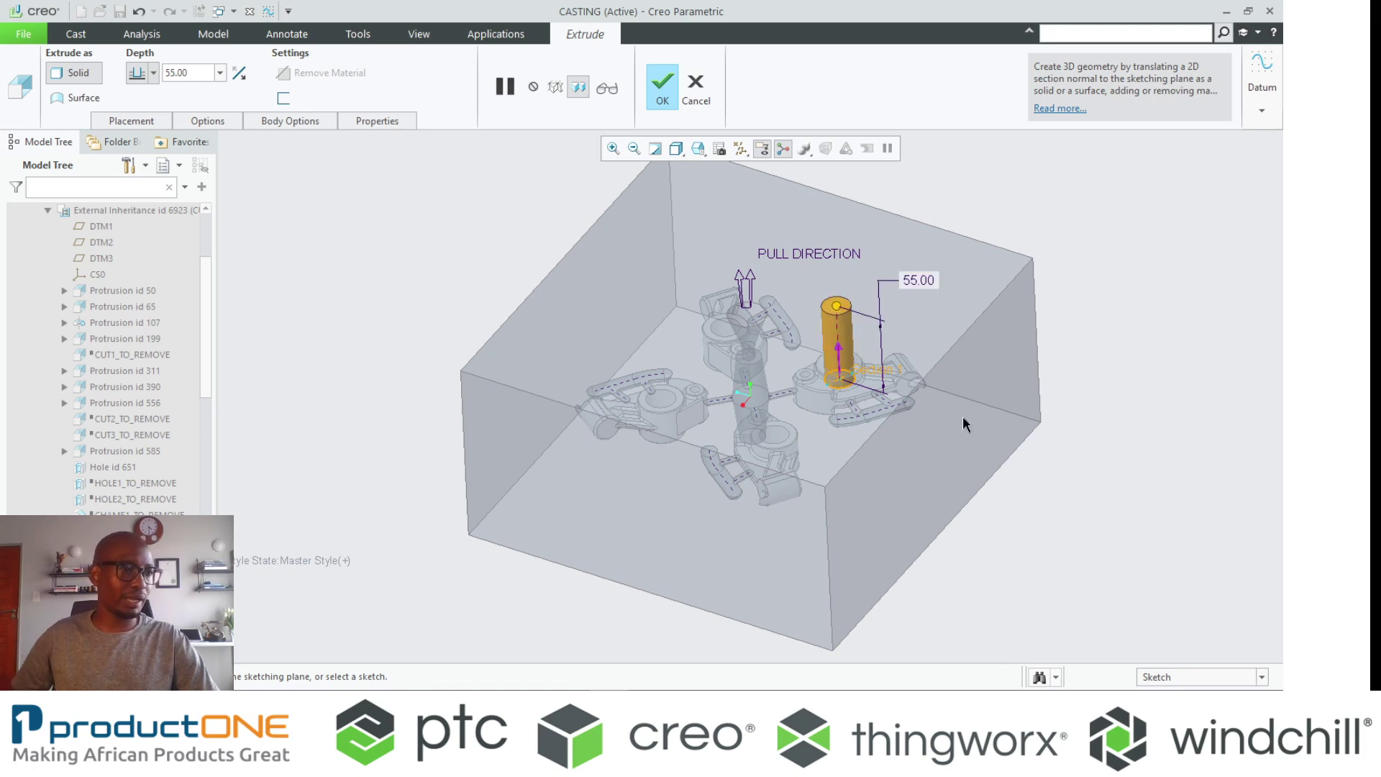
pyautogui.scroll(3, 845, 341)
pyautogui.rightClick(832, 289)
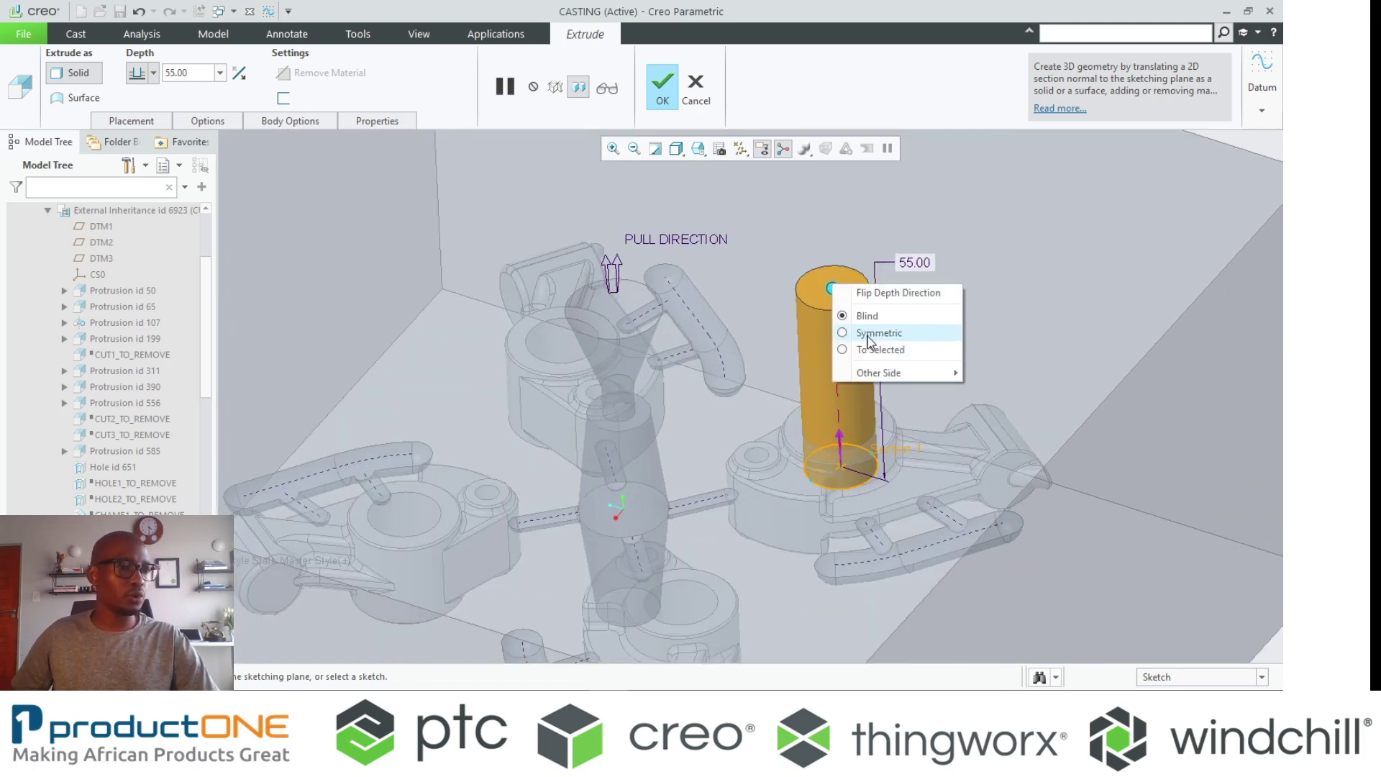
pyautogui.click(875, 333)
pyautogui.middleClick(839, 278)
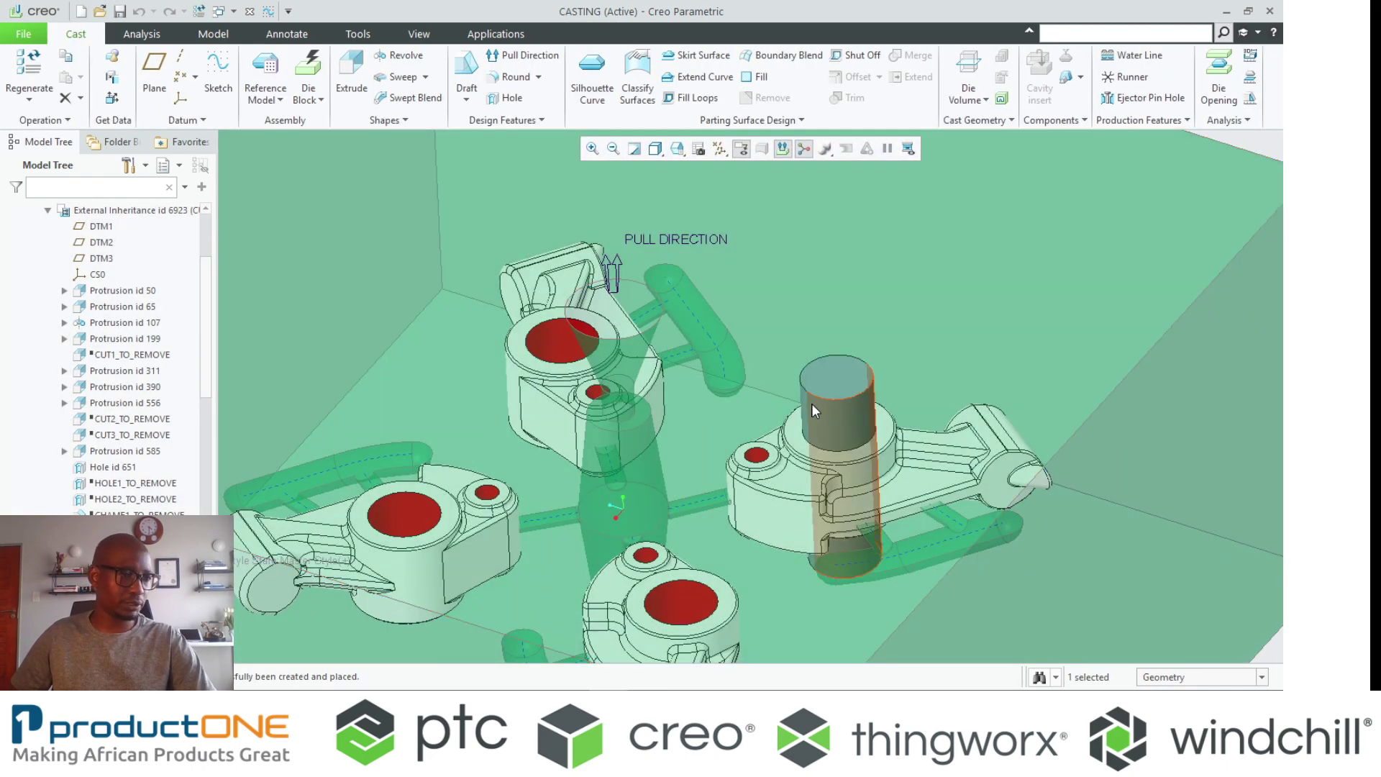
# Activate the sand core cylinder and select its top and bottom edges for chamfering
pyautogui.click(811, 404)
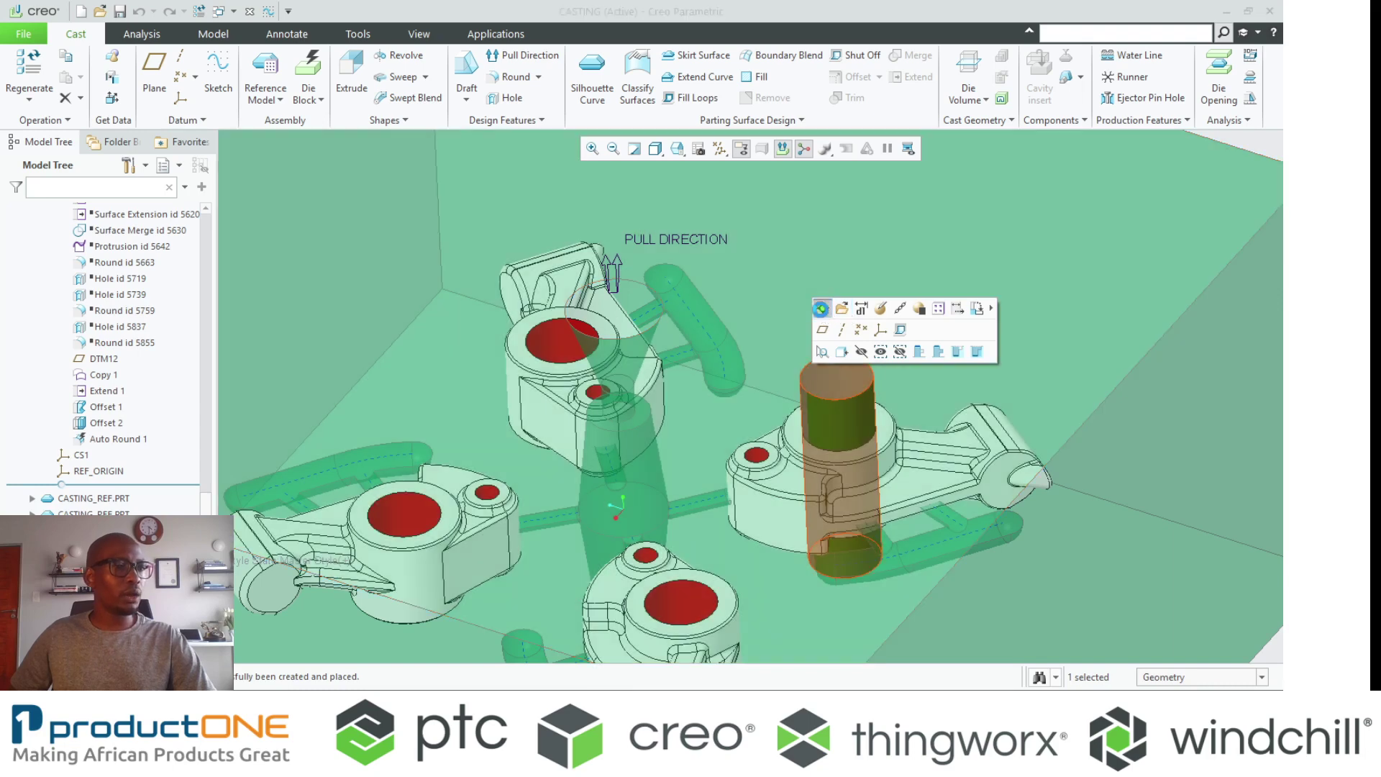
pyautogui.click(821, 307)
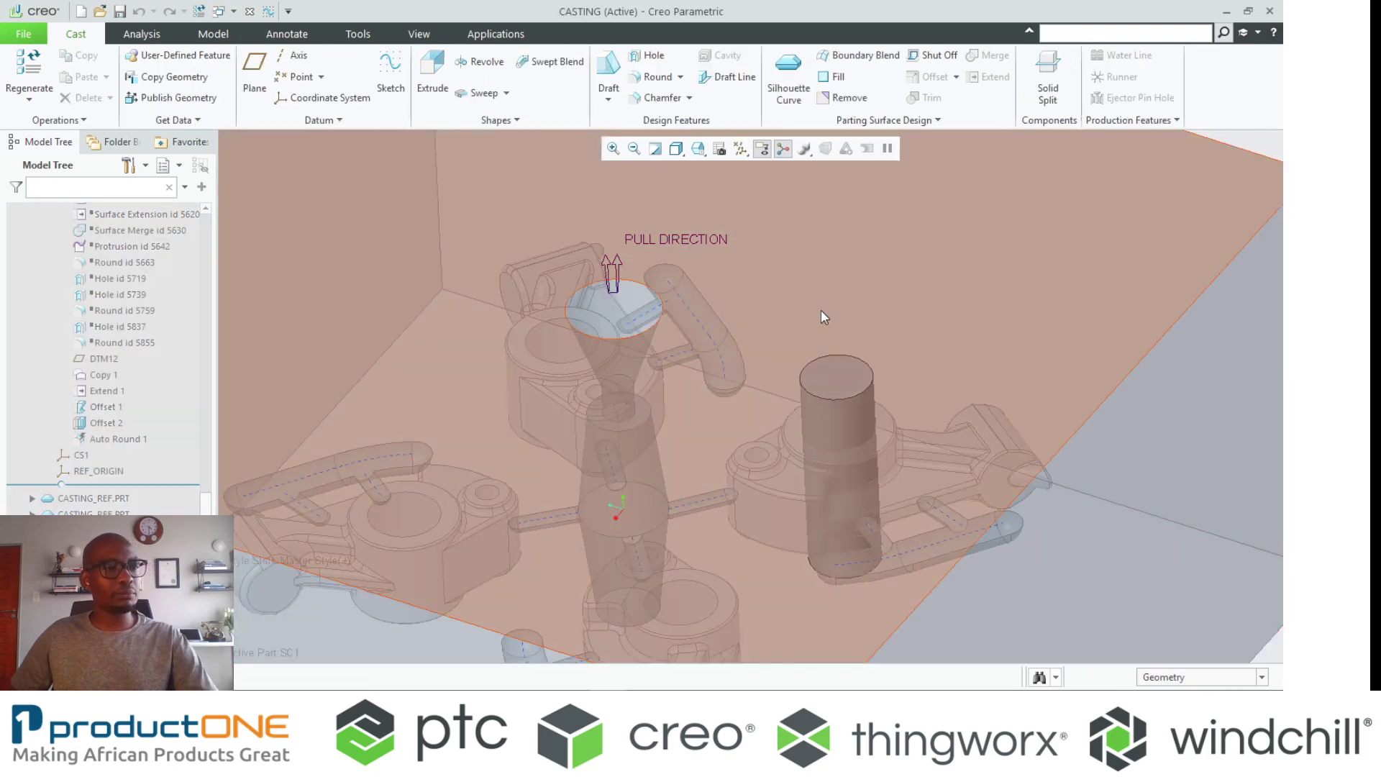
pyautogui.click(660, 98)
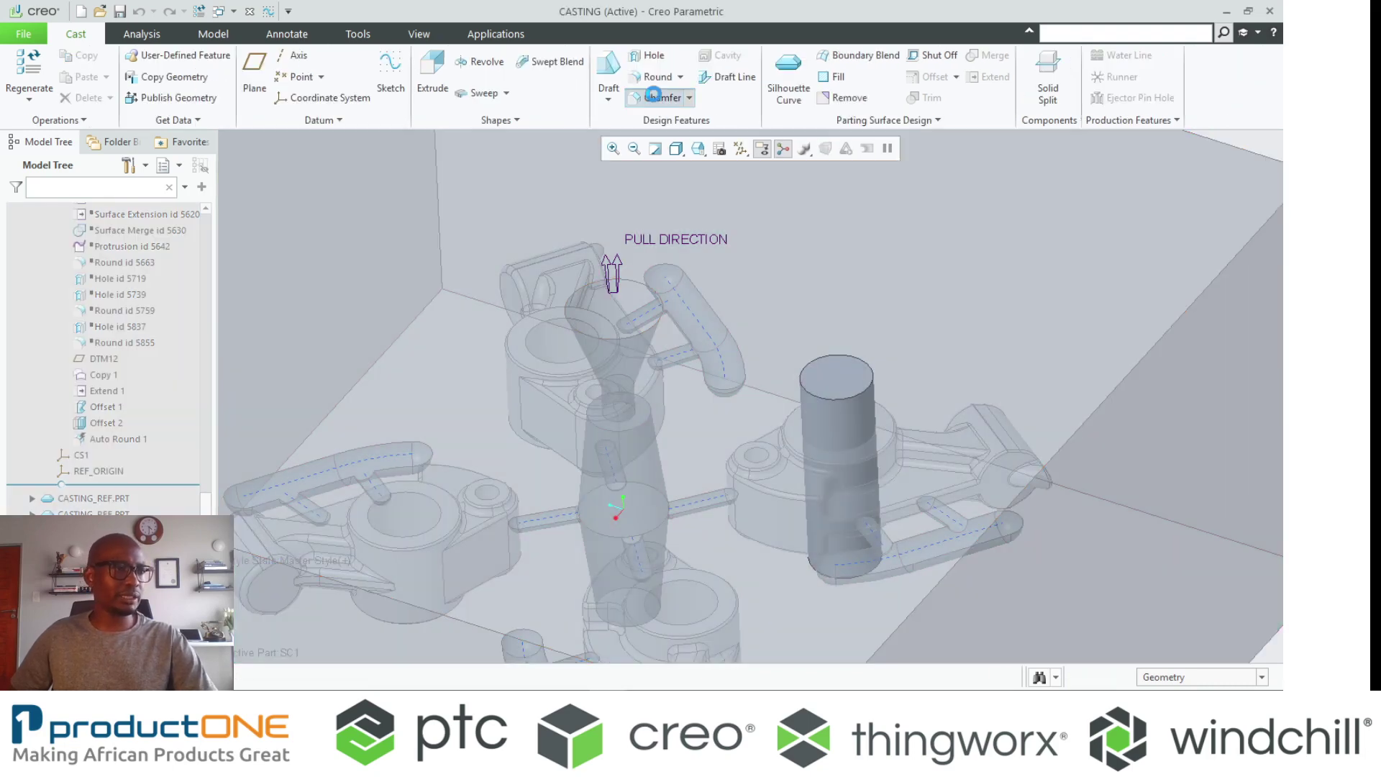
pyautogui.click(870, 391)
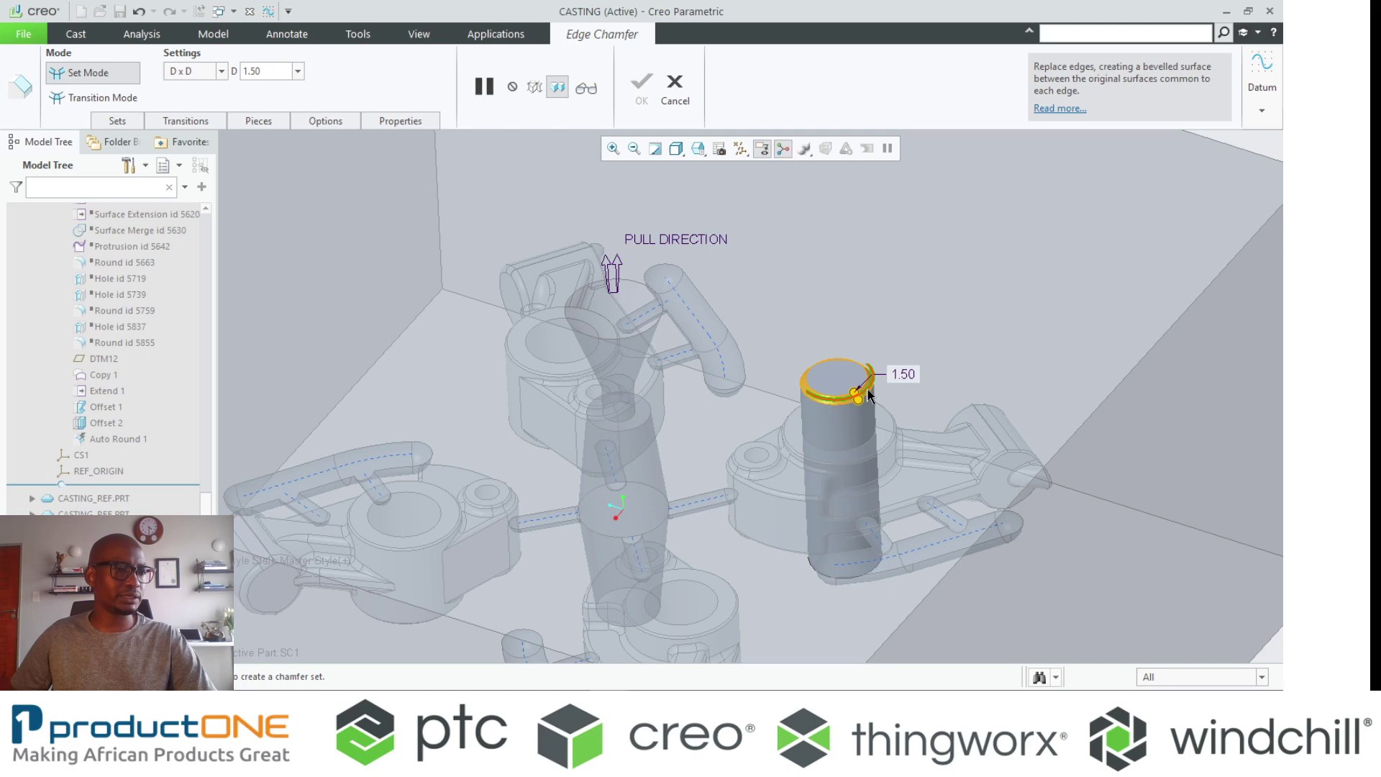
pyautogui.keyDown('ctrl'); pyautogui.click(864, 568); pyautogui.keyUp('ctrl')
# Make it an Angle x D chamfer with D 1.50, then return to the assembly
pyautogui.doubleClick(903, 376)
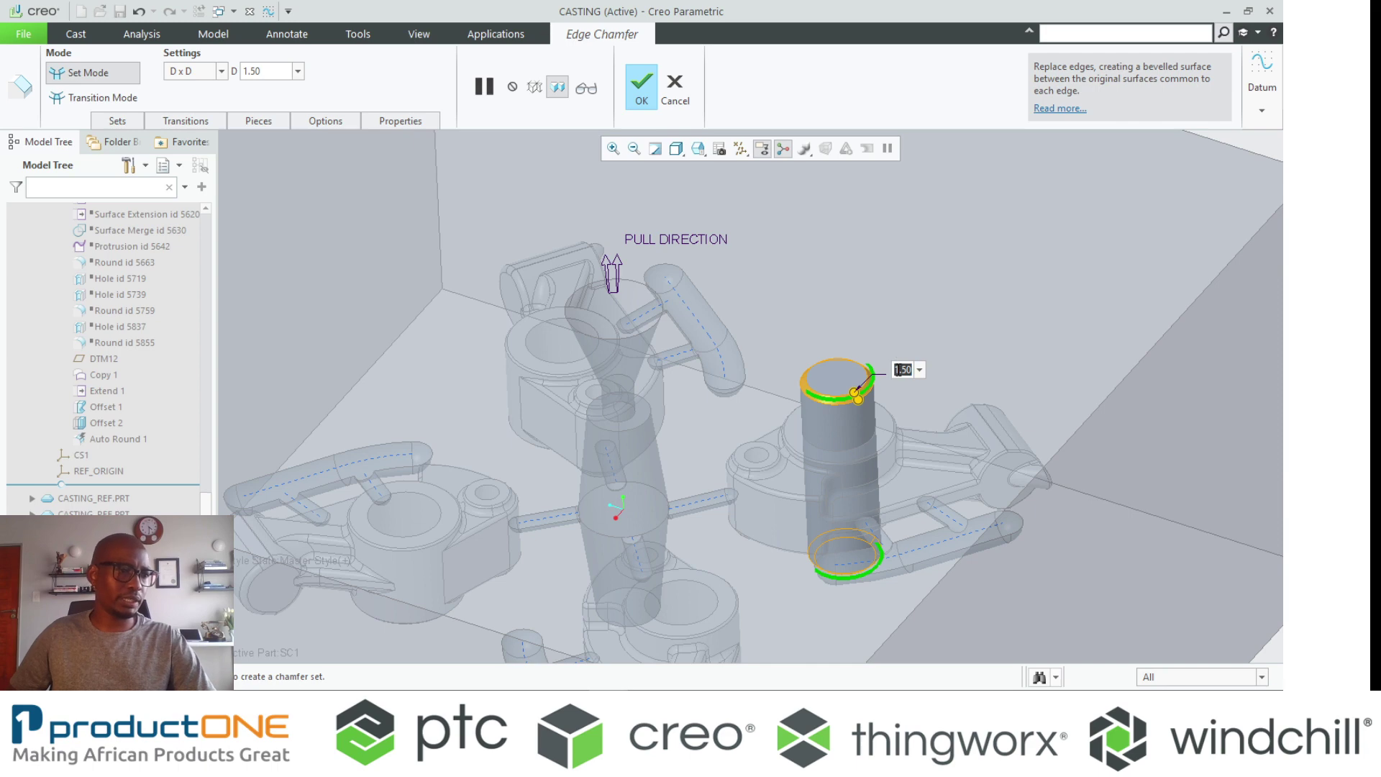
pyautogui.click(221, 70)
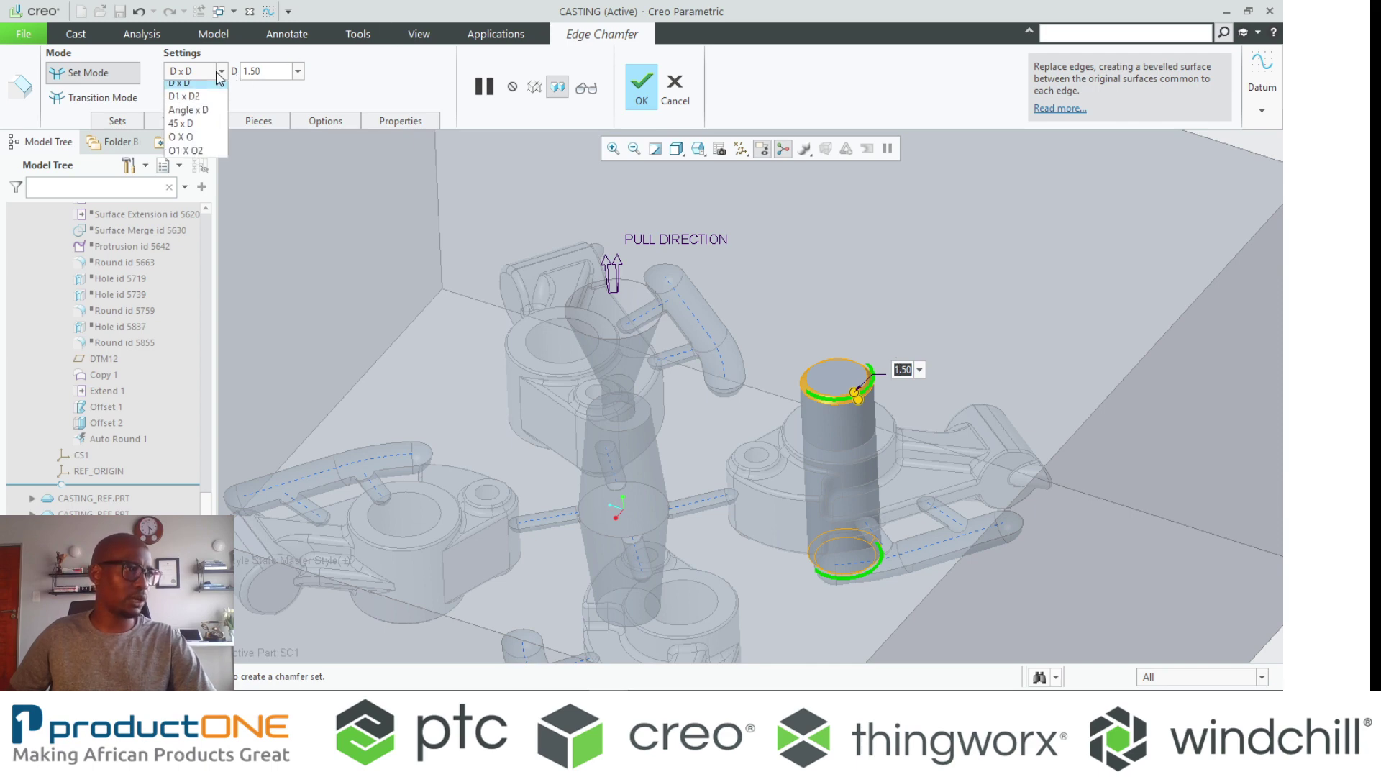
pyautogui.click(184, 115)
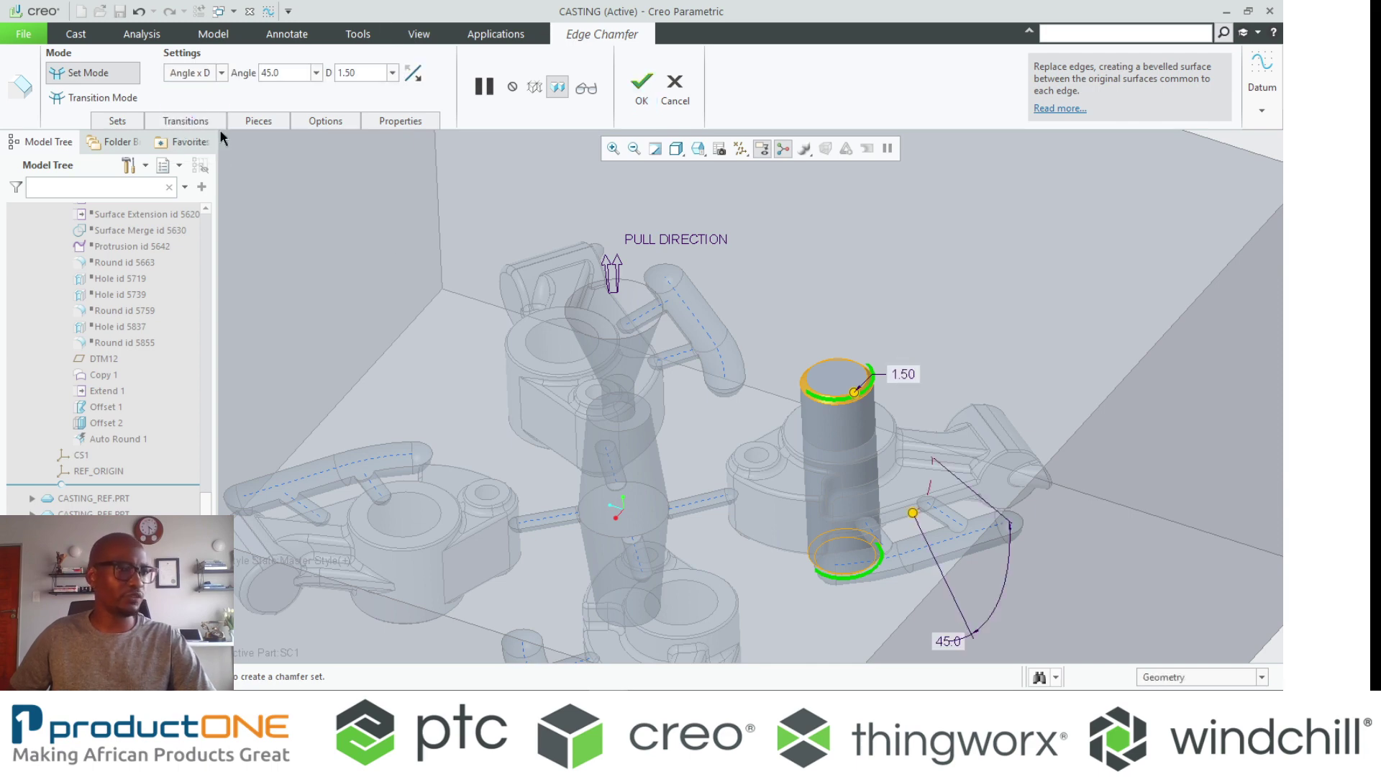
pyautogui.doubleClick(939, 641)
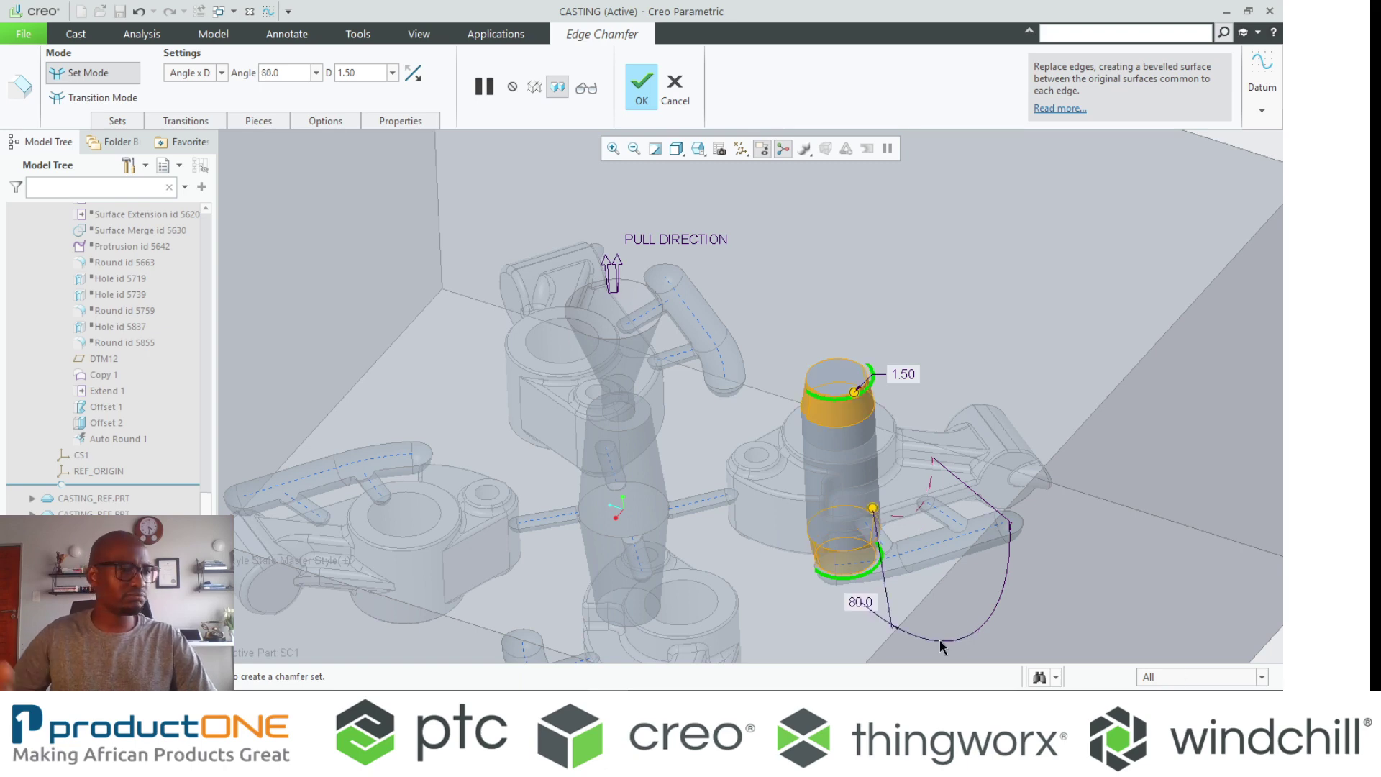
pyautogui.middleClick(942, 513)
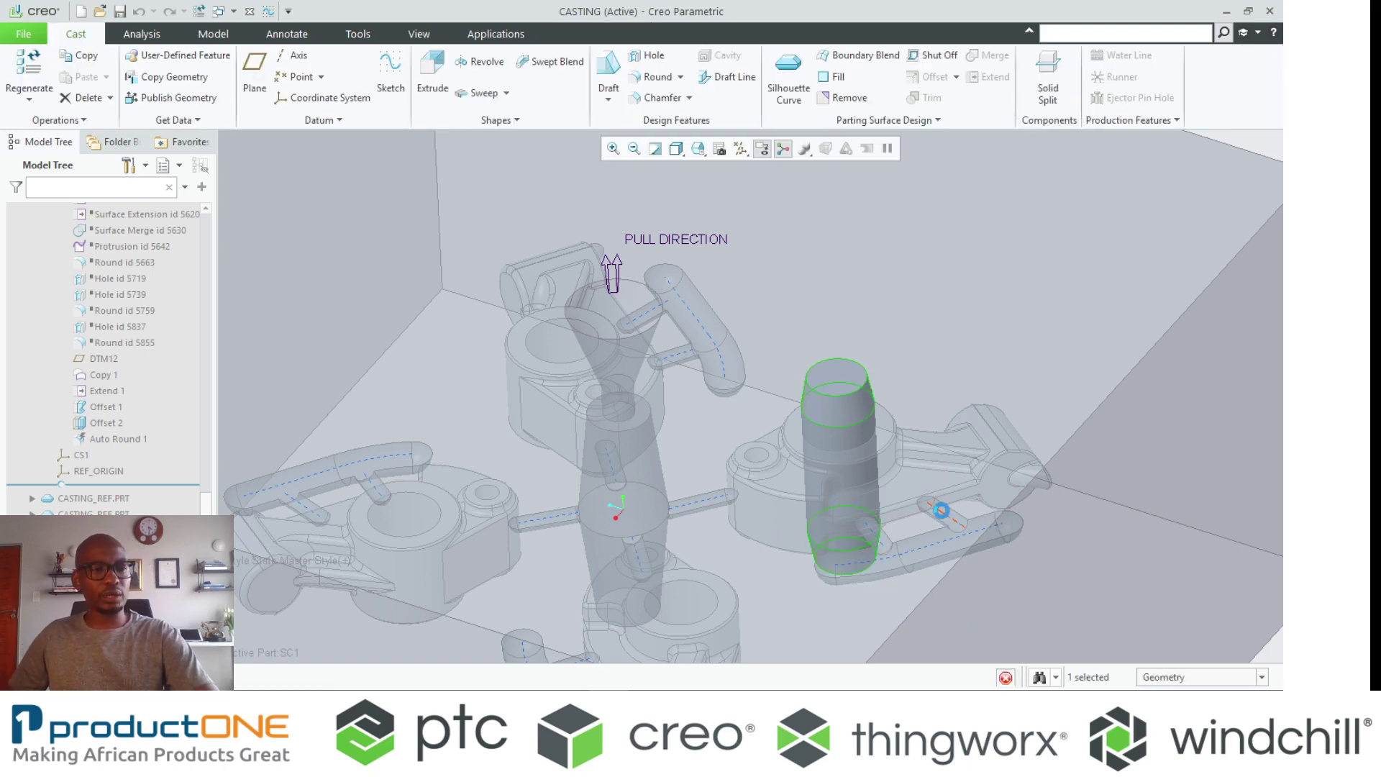
pyautogui.hotkey('ctrl', 'a')
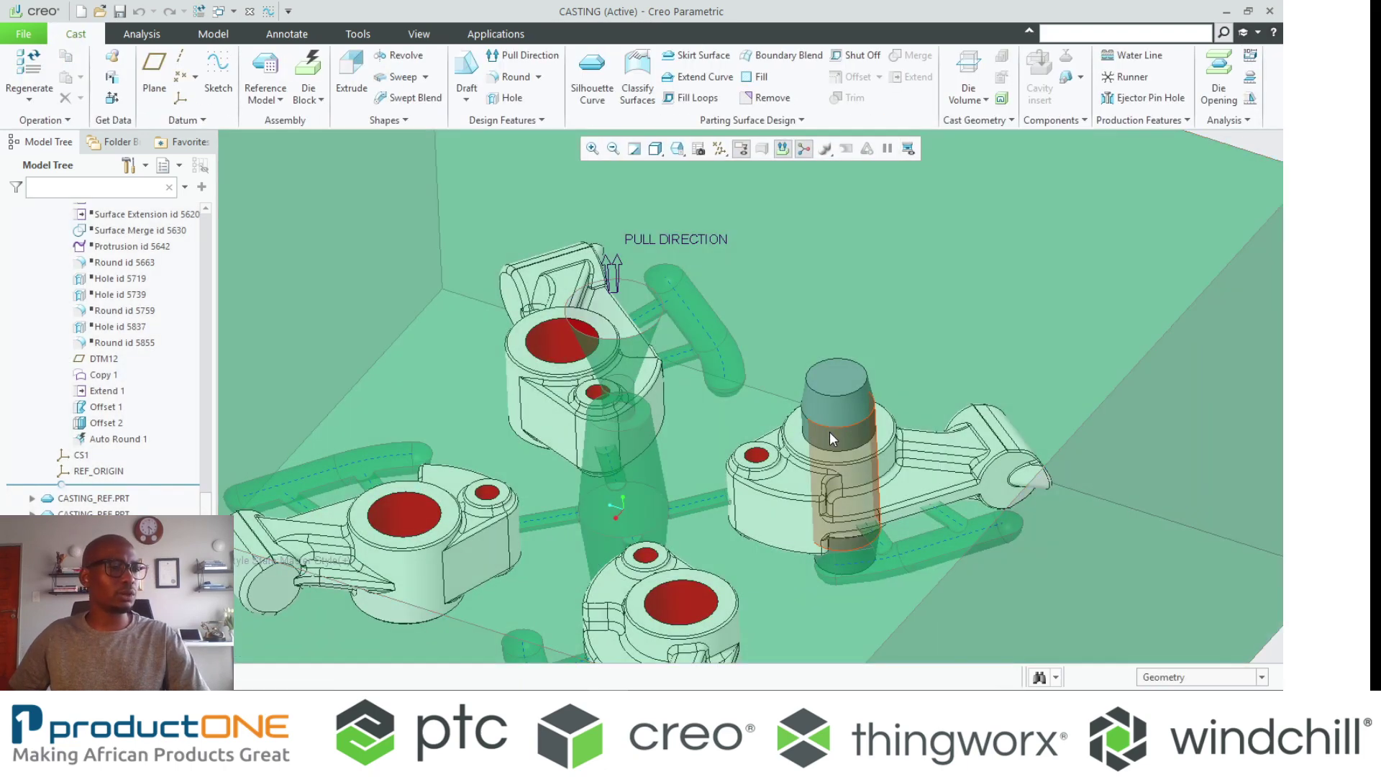
# Pattern the chamfered core onto all four rocker-arm bosses
pyautogui.click(830, 432)
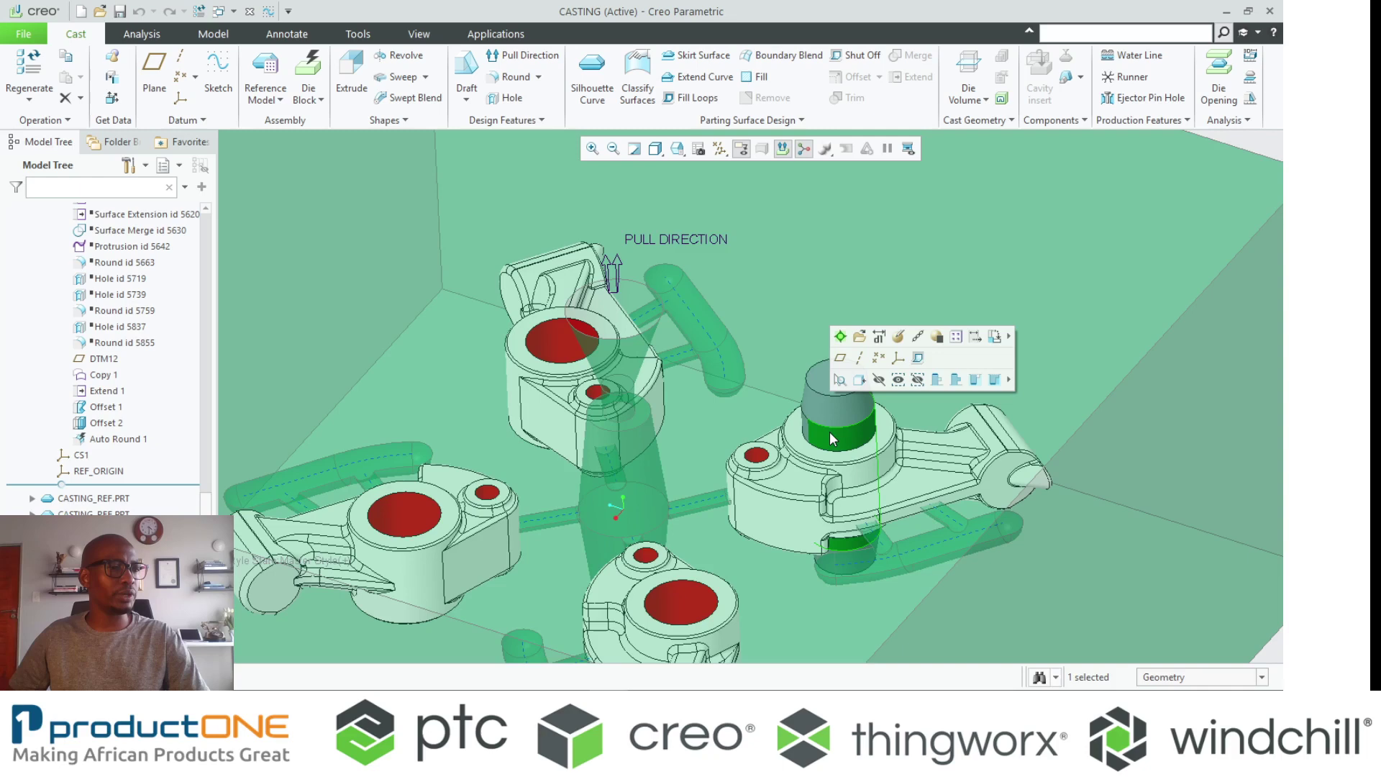
pyautogui.click(956, 337)
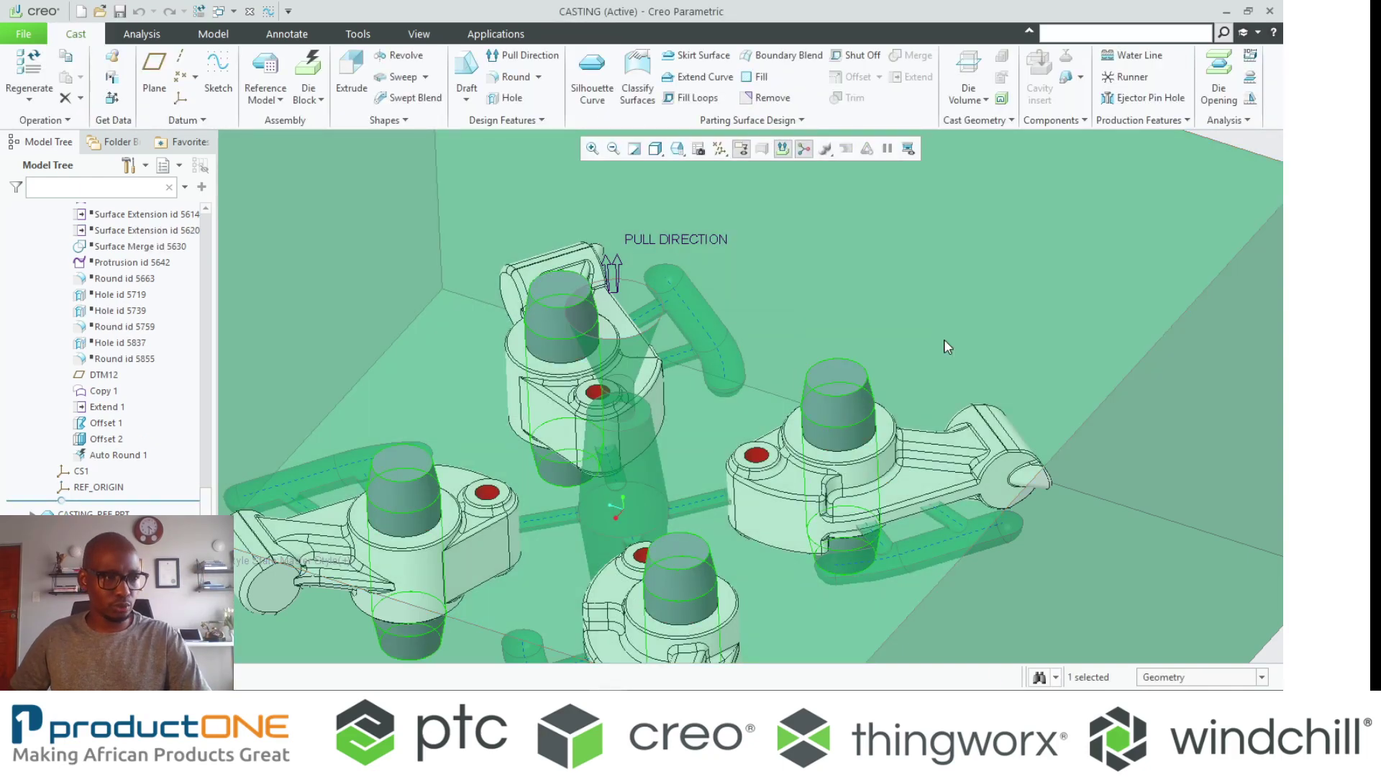
pyautogui.scroll(5, 944, 347)
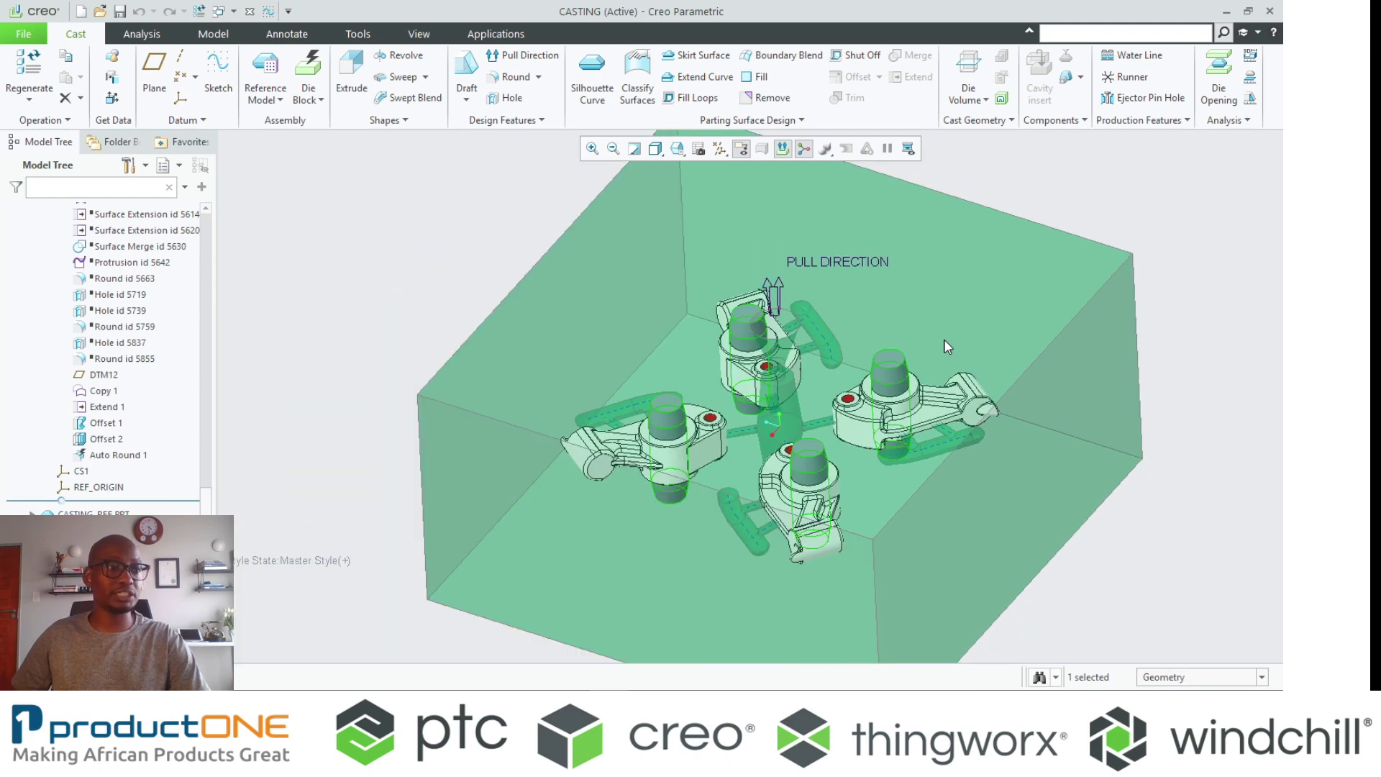
# Create a new sand-core part named sc2 located on the default datums DTM1–DTM3
pyautogui.click(1065, 78)
pyautogui.click(1118, 96)
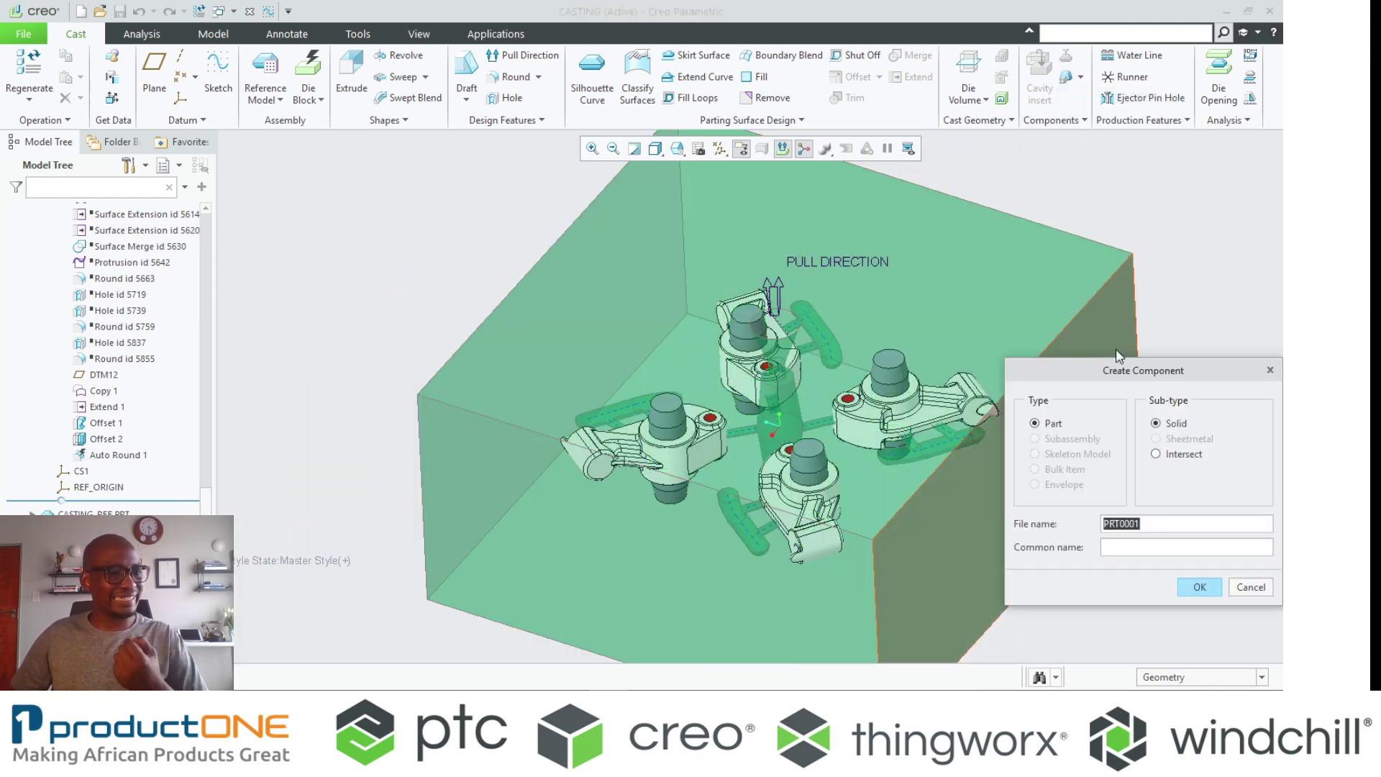
pyautogui.write('sc')
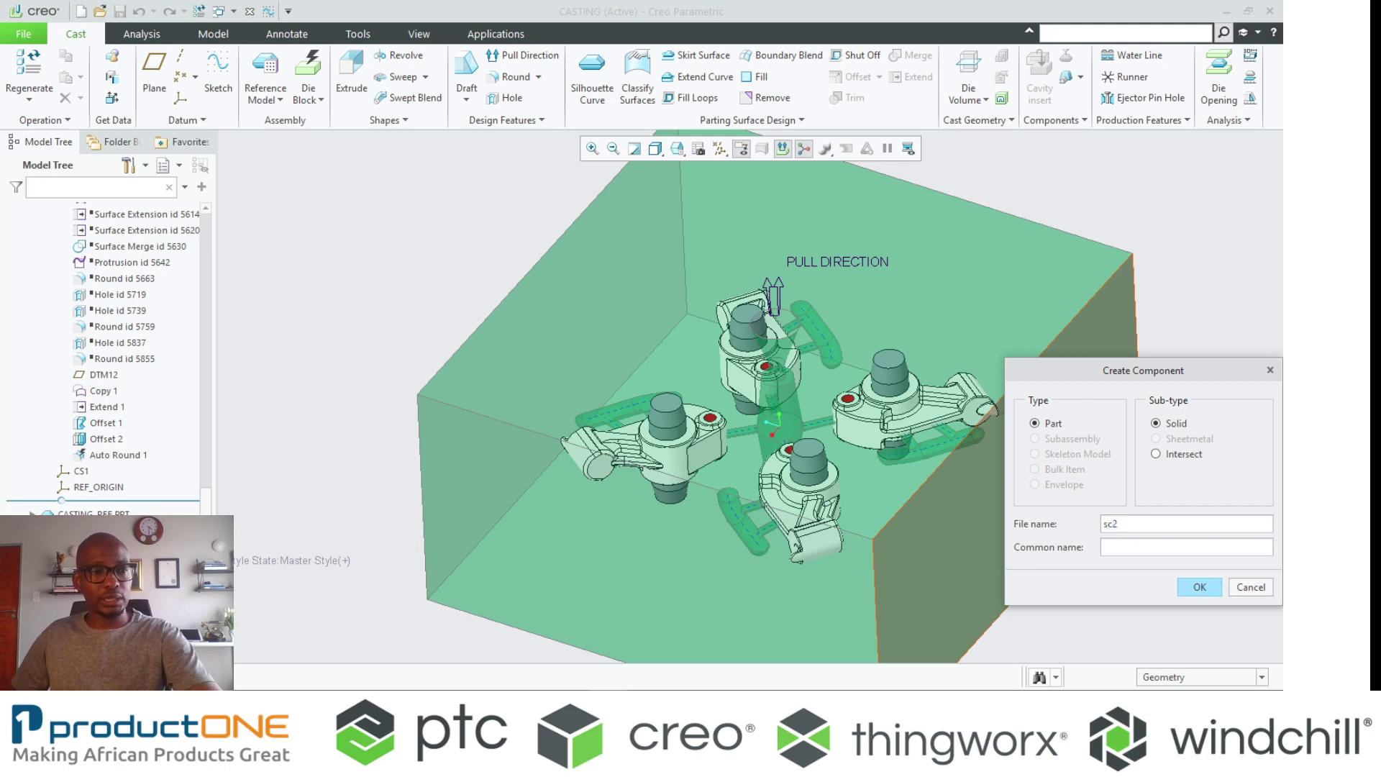
pyautogui.write('2')
pyautogui.press('Return')
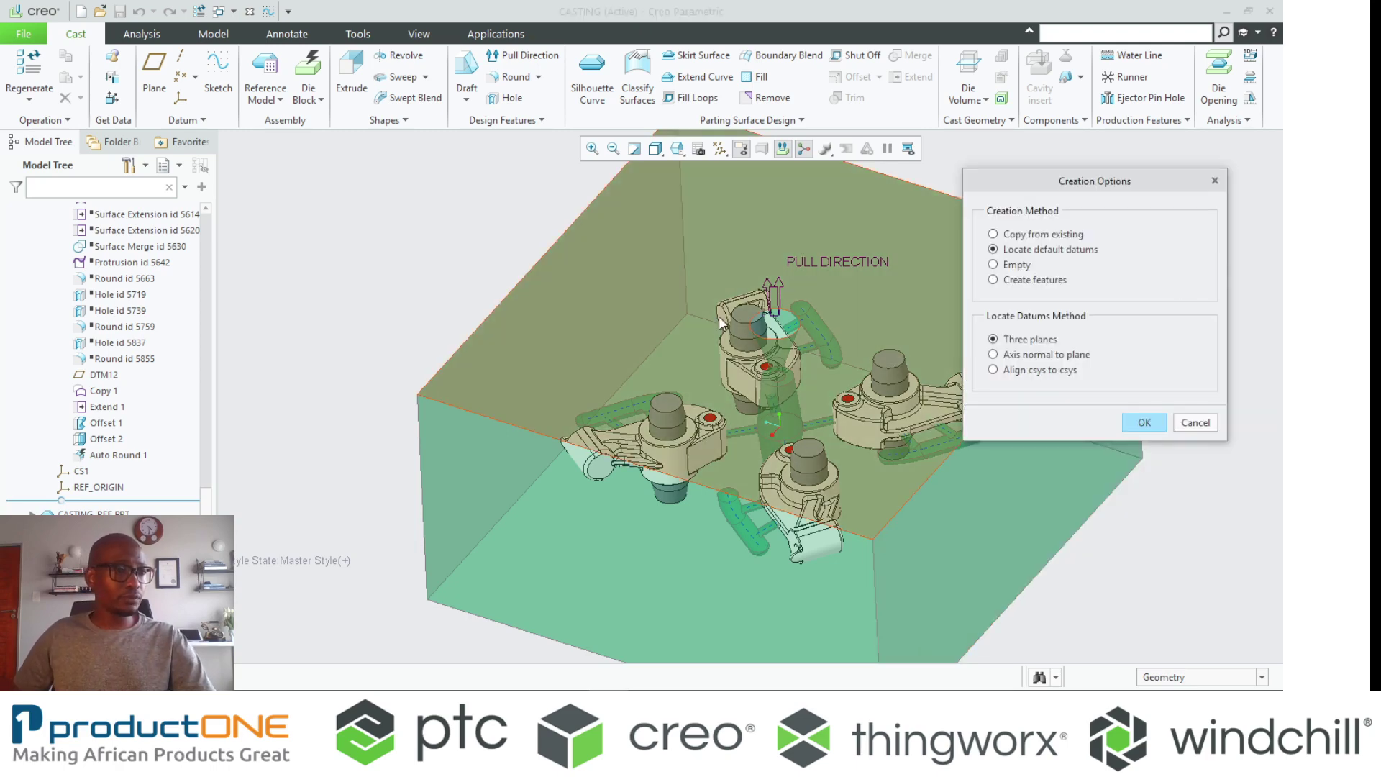
pyautogui.press('Return')
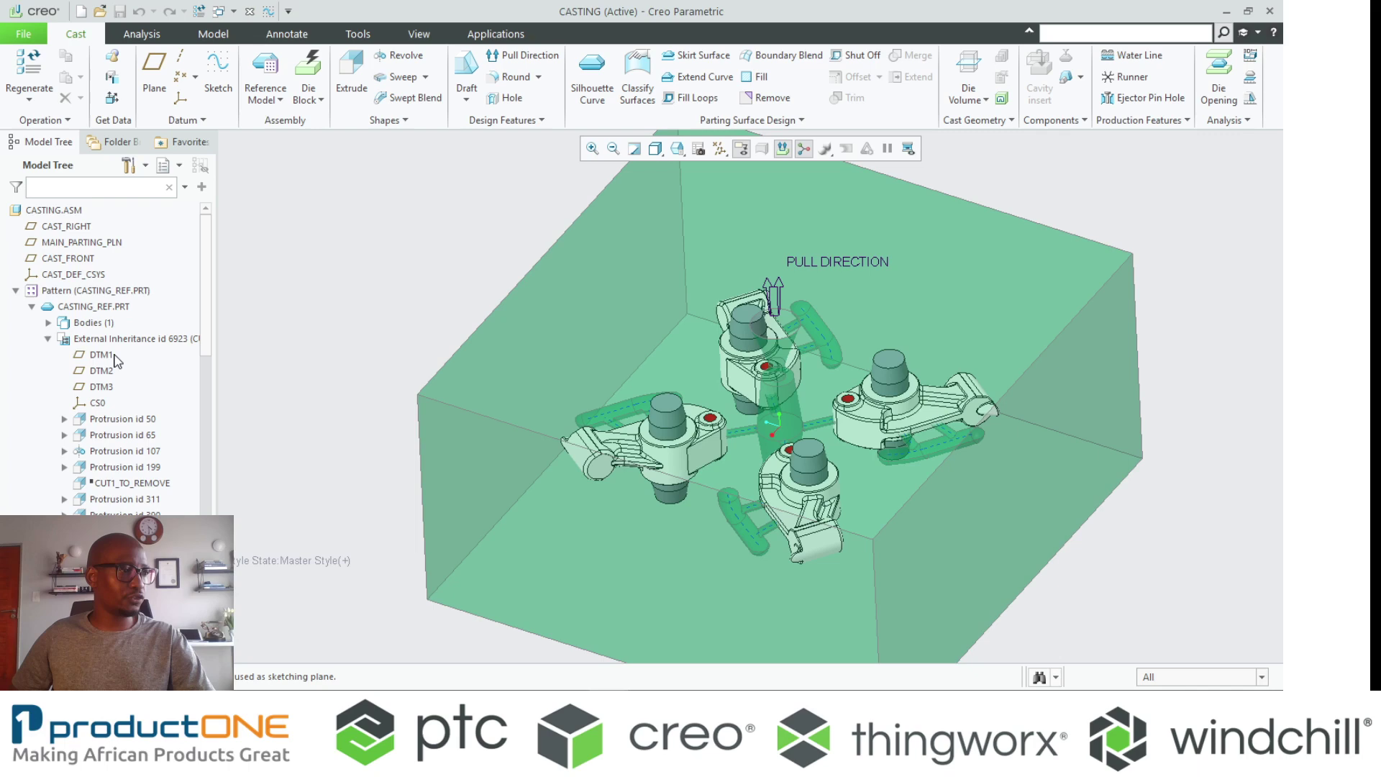
pyautogui.click(102, 386)
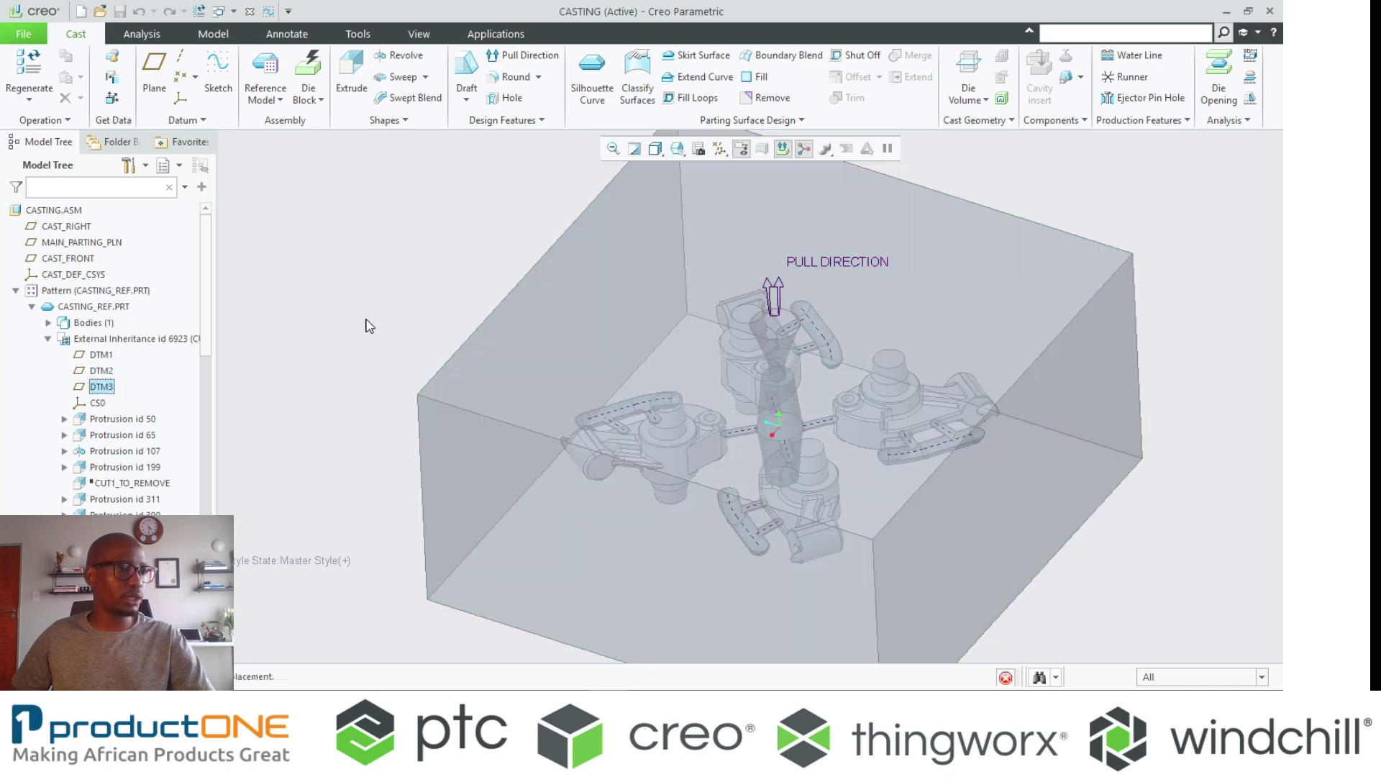
pyautogui.scroll(5, 835, 417)
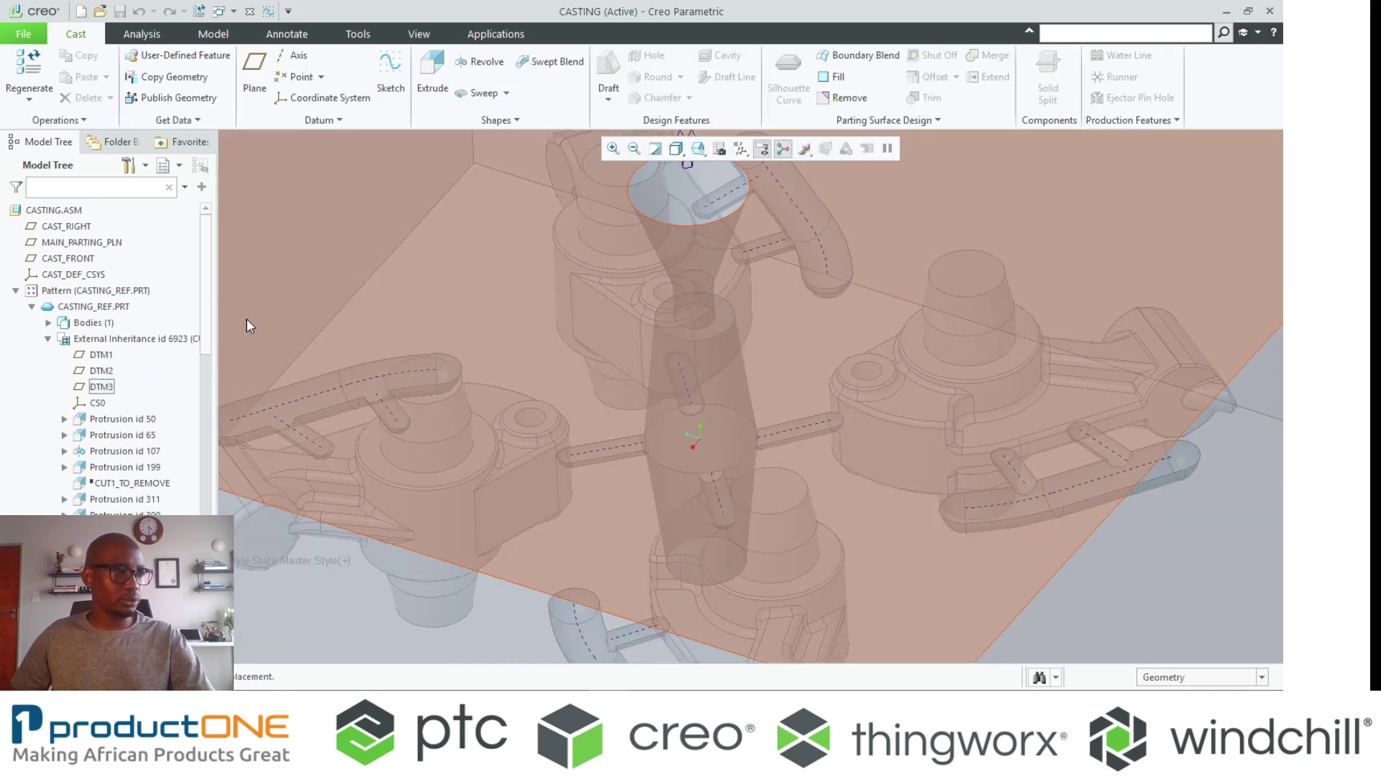
# Sketch an extrusion on DTM3 by projecting the small boss hole's edge
pyautogui.click(432, 72)
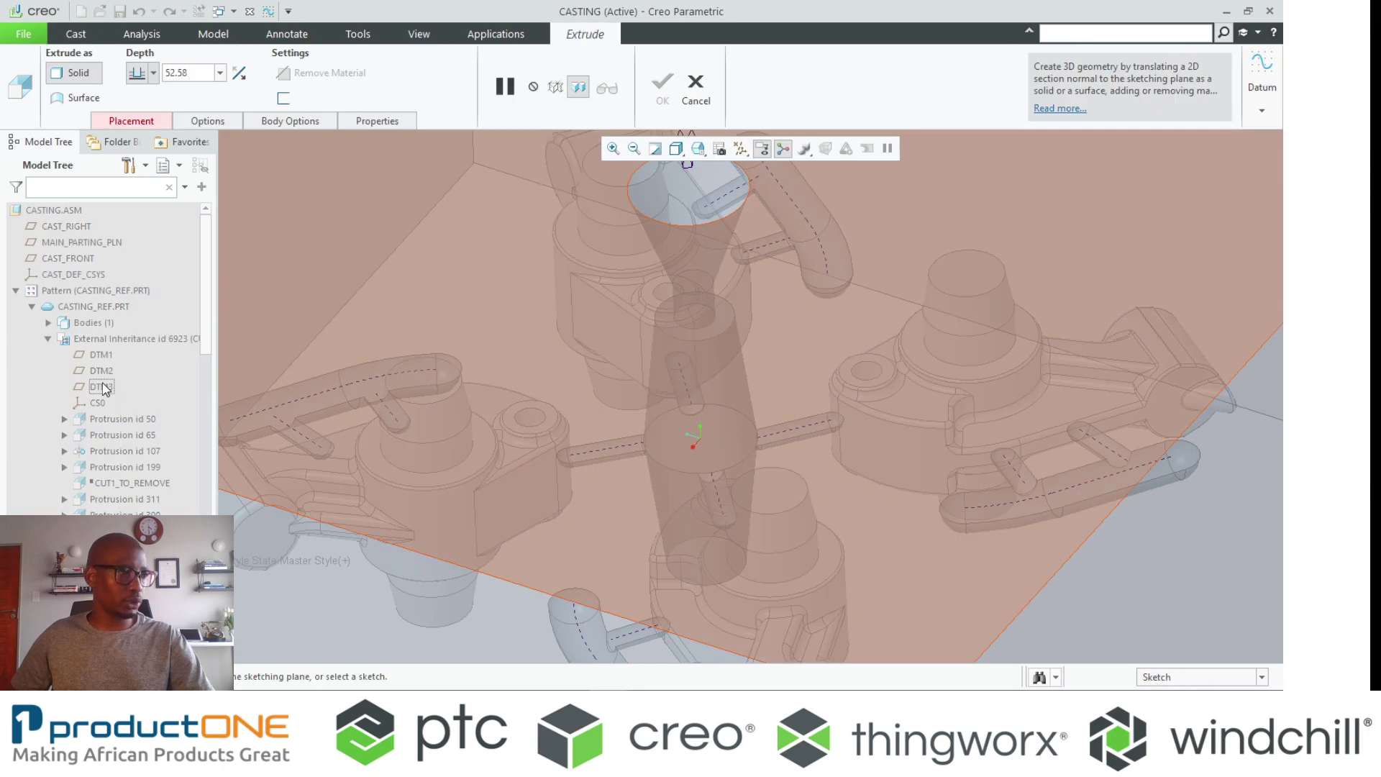
pyautogui.click(102, 386)
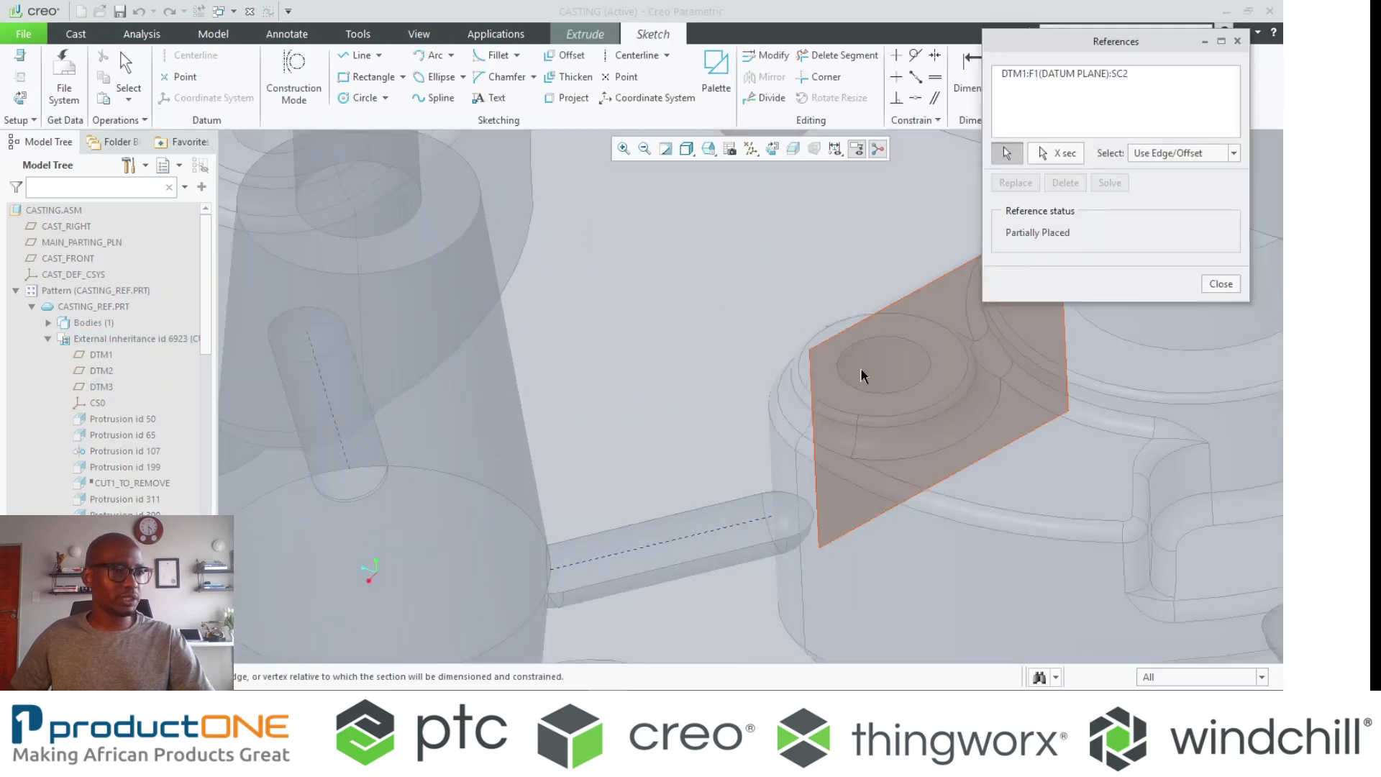
pyautogui.click(893, 370)
pyautogui.click(556, 99)
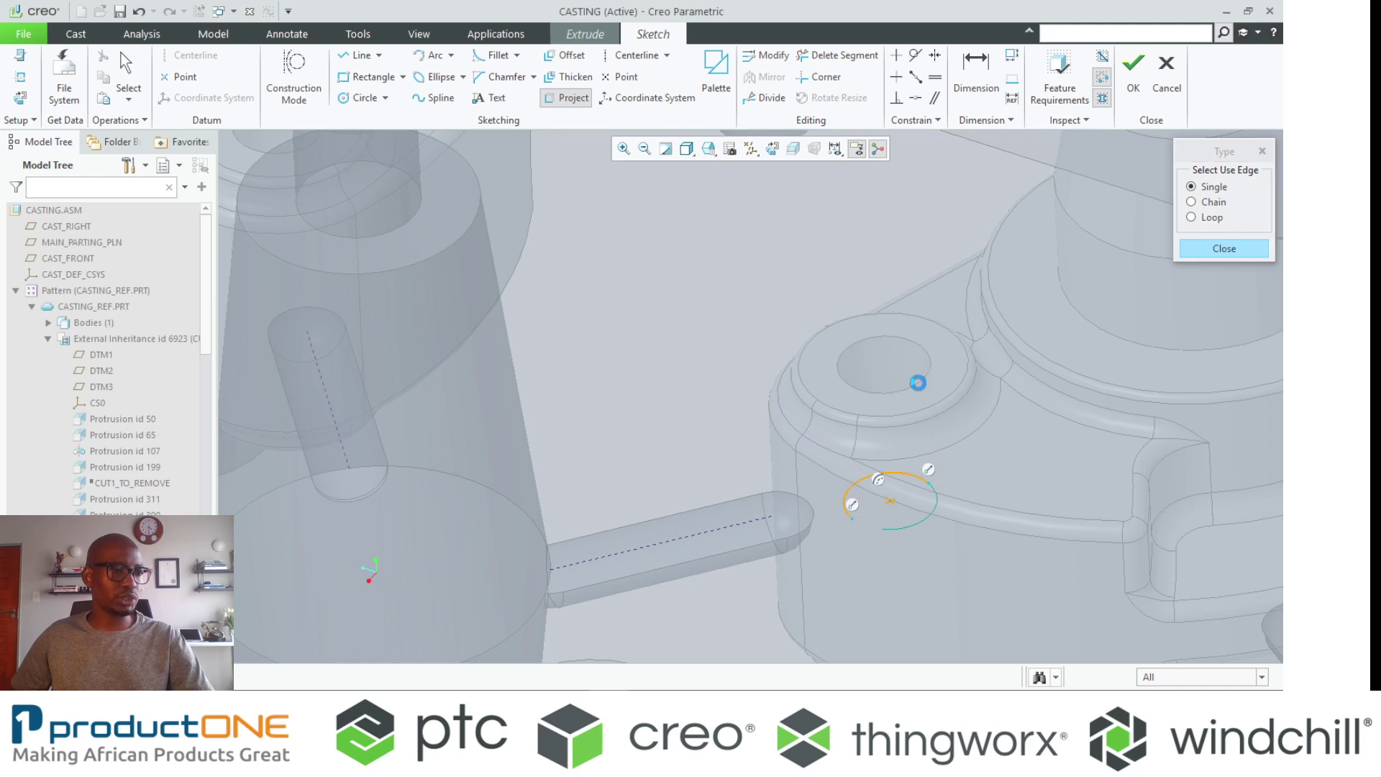
pyautogui.click(915, 382)
pyautogui.rightClick(759, 261)
pyautogui.click(796, 411)
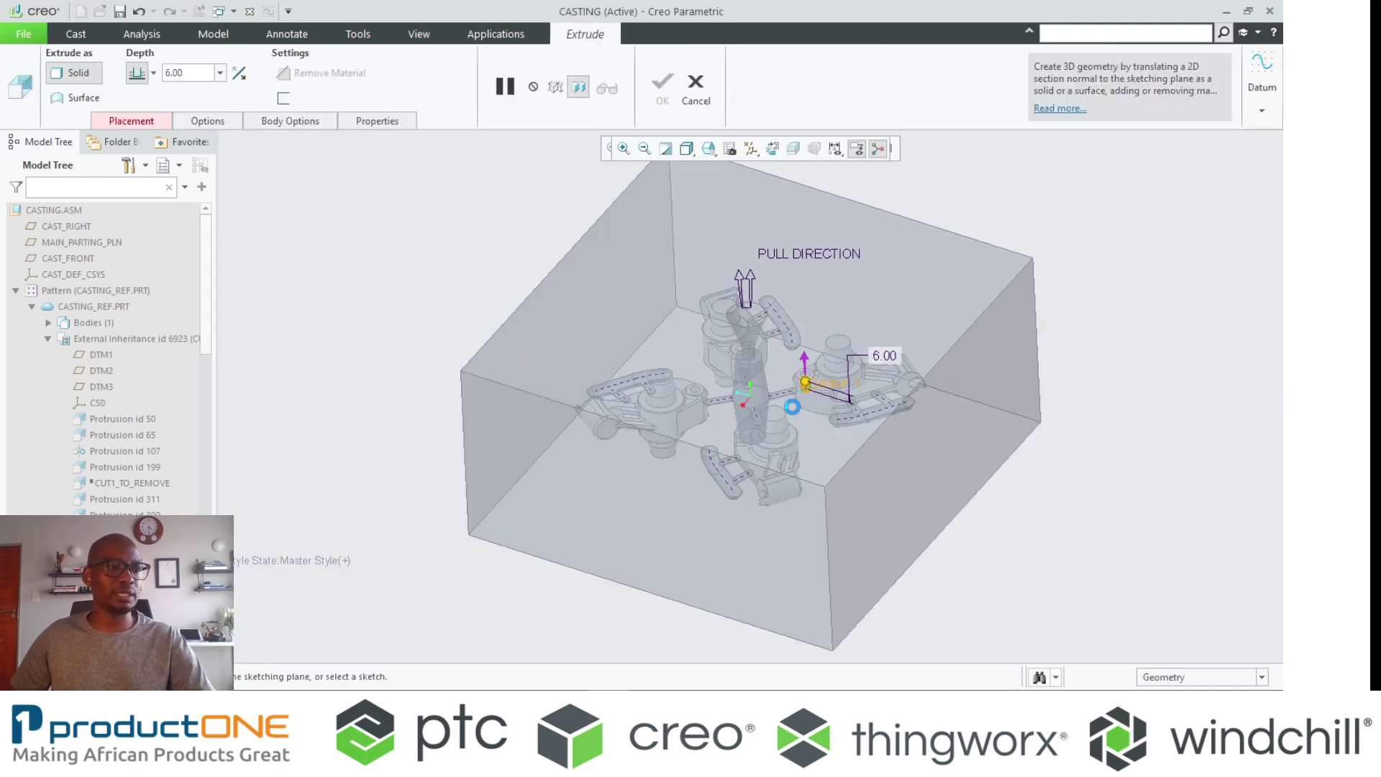
# Extrude the pin 45.00 symmetrically, then activate part SC2
pyautogui.doubleClick(884, 356)
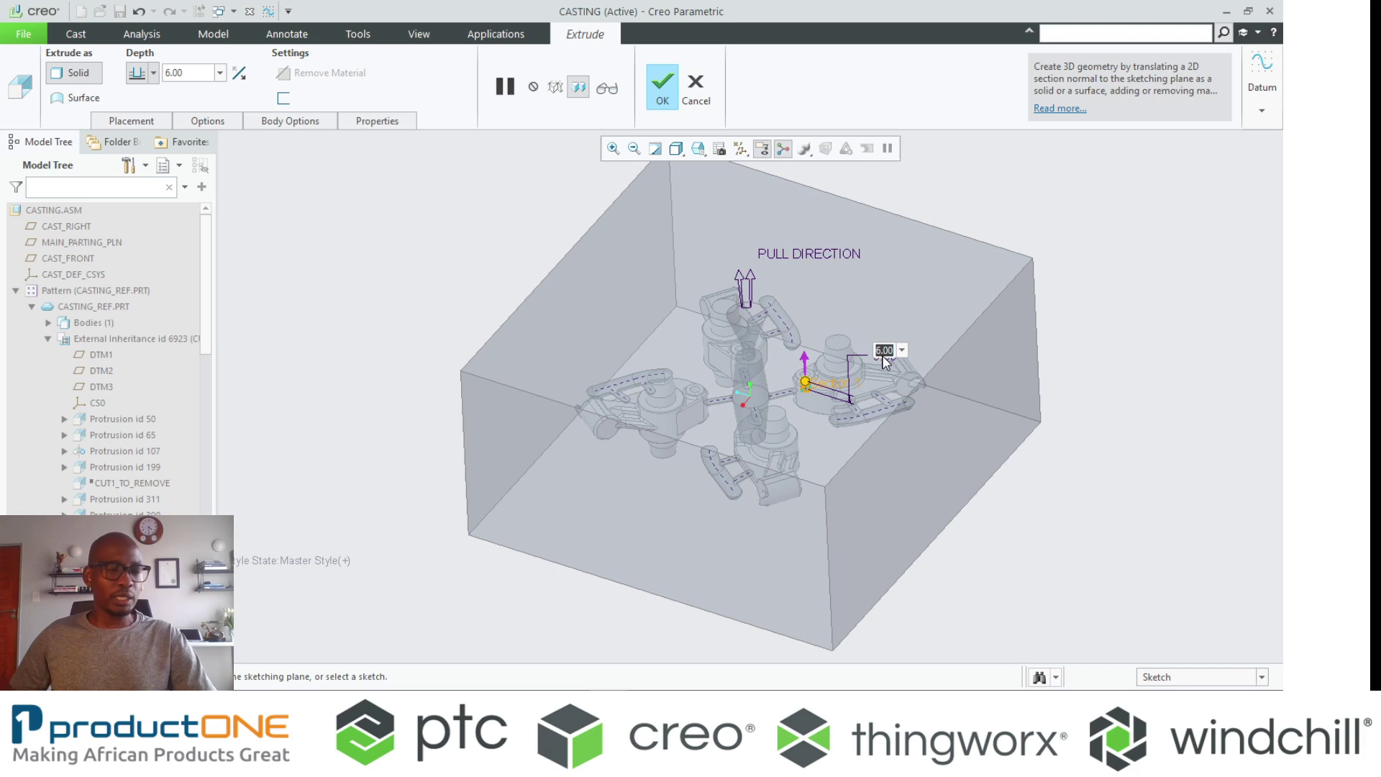
pyautogui.write('45')
pyautogui.press('Return')
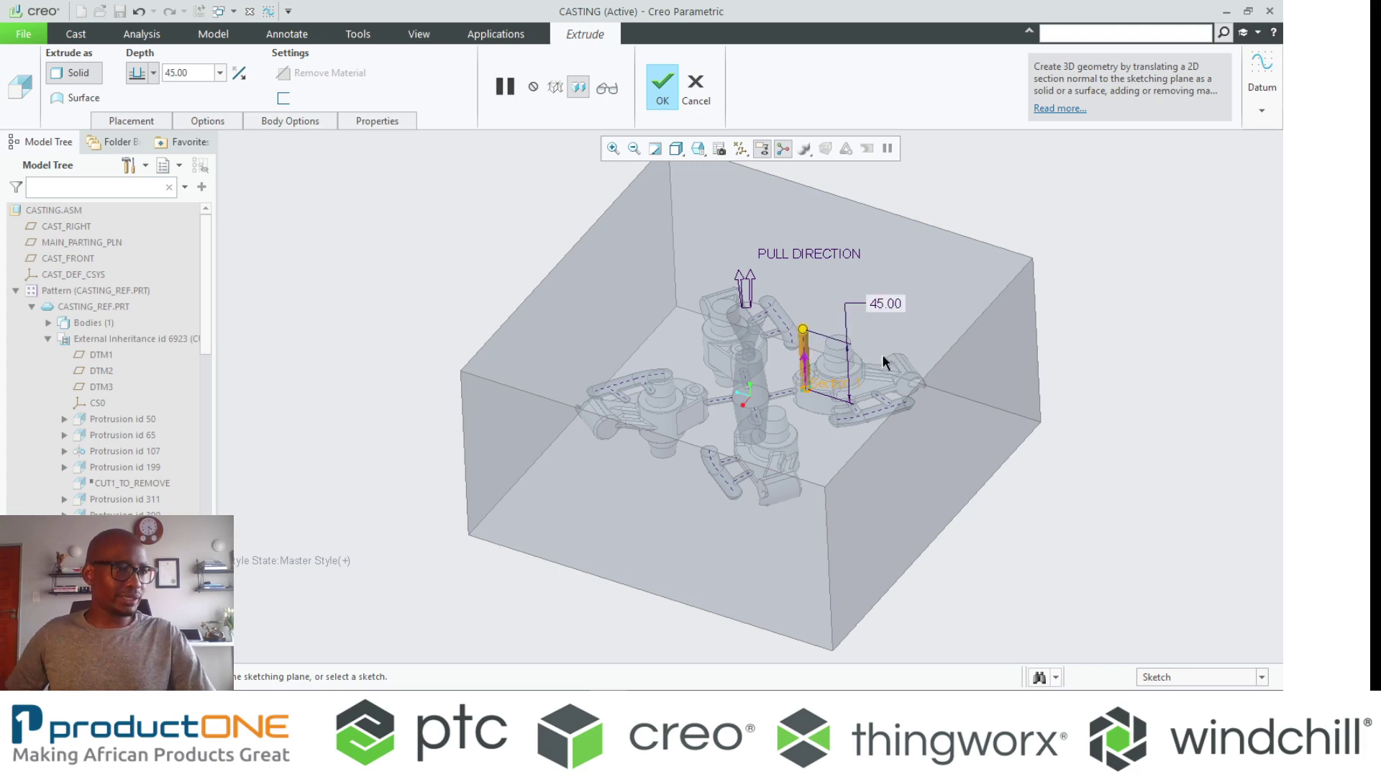
pyautogui.scroll(-3, 873, 360)
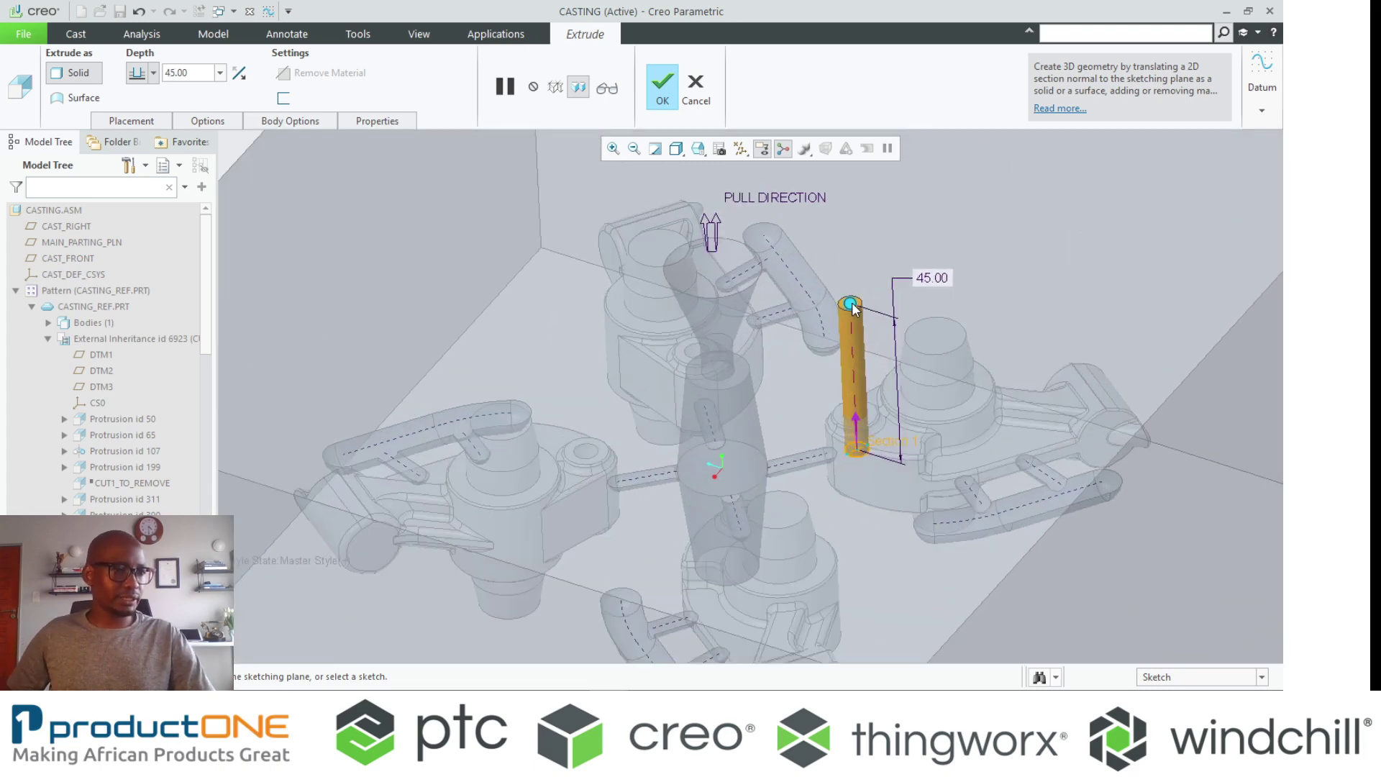
pyautogui.rightClick(852, 307)
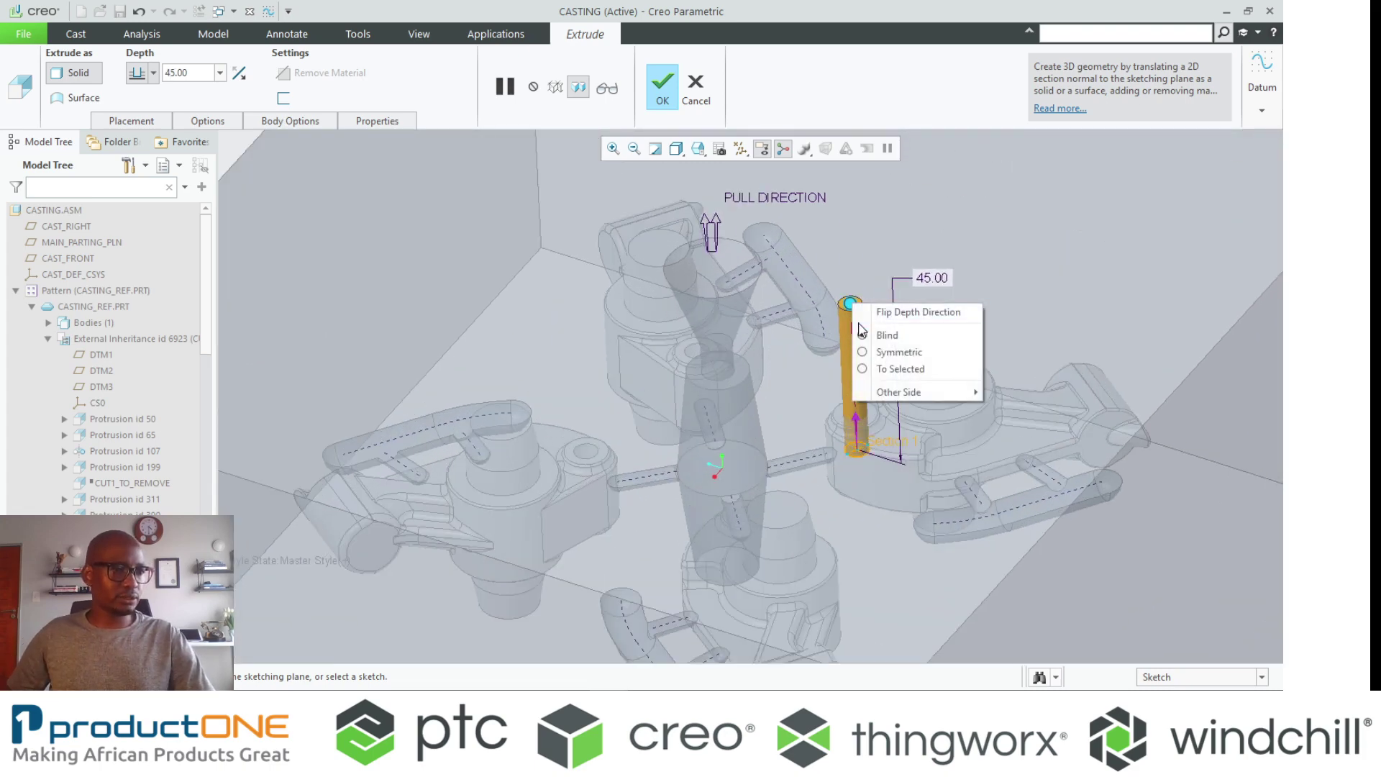
pyautogui.click(871, 358)
pyautogui.middleClick(863, 338)
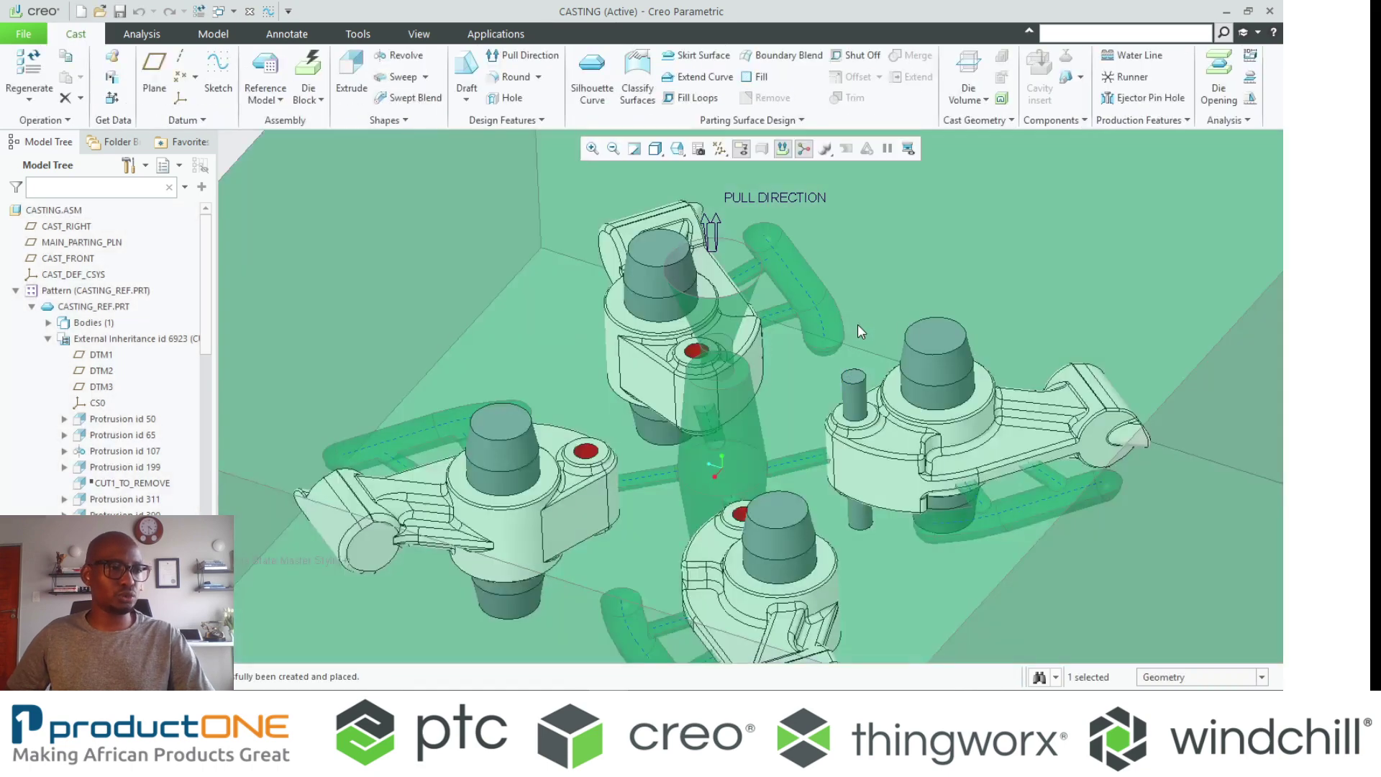
pyautogui.click(856, 397)
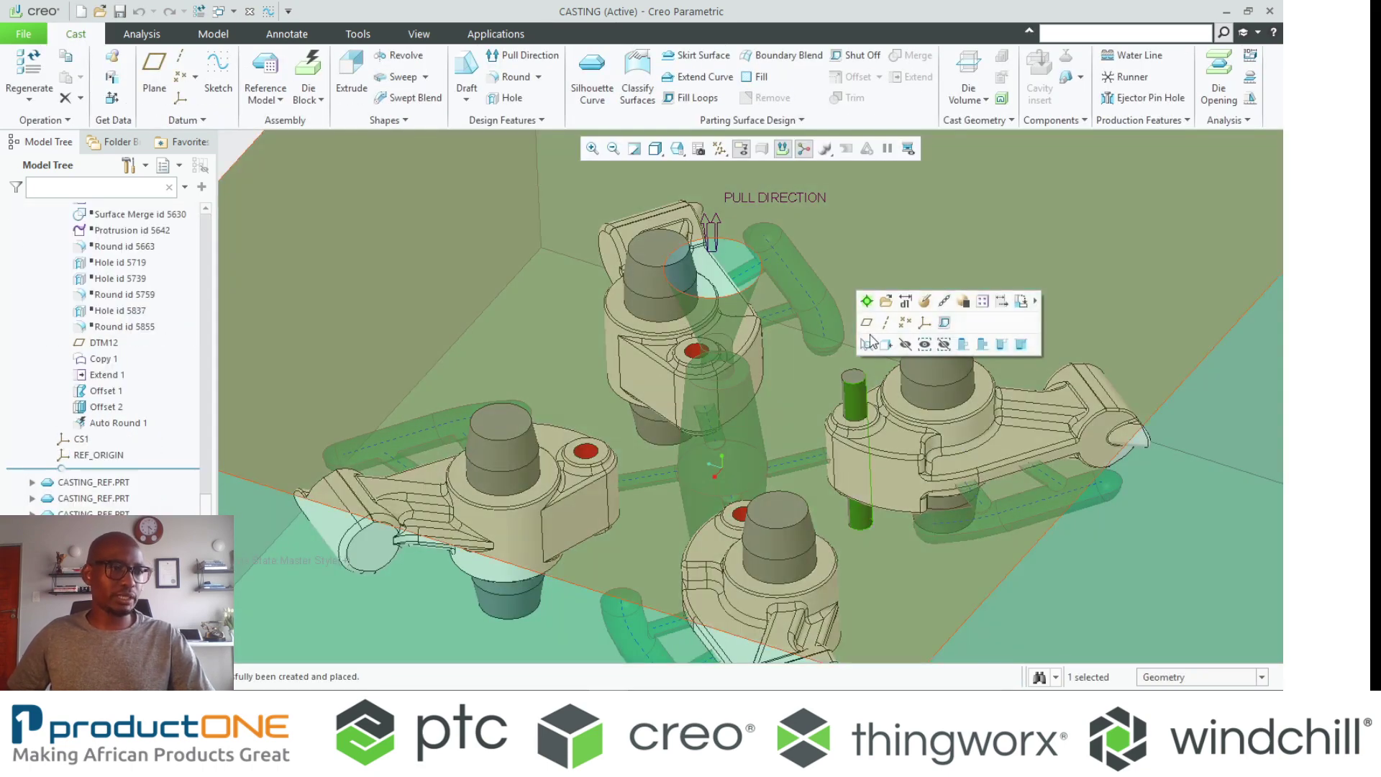
pyautogui.click(867, 301)
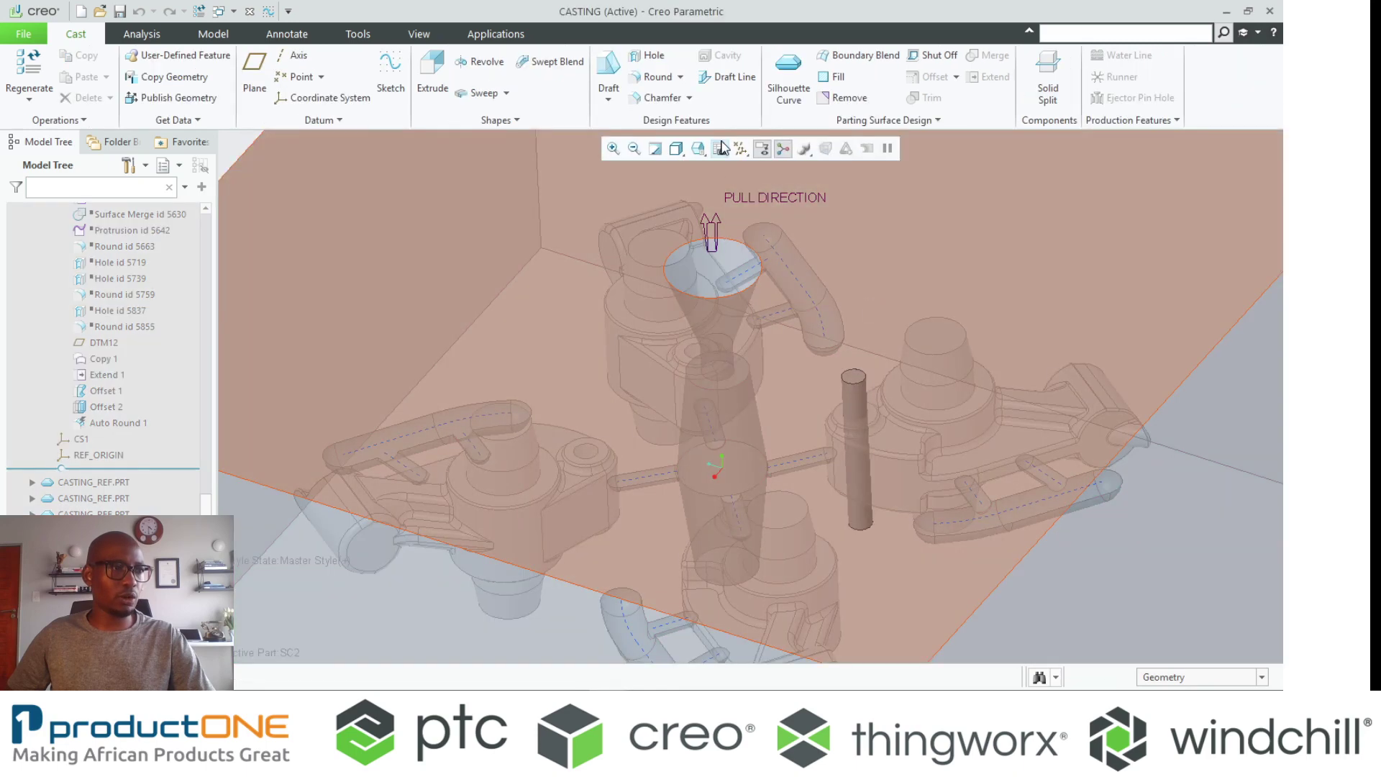
# Chamfer the pin's top edge using the Angle x D scheme at 77° and 1.50
pyautogui.click(658, 98)
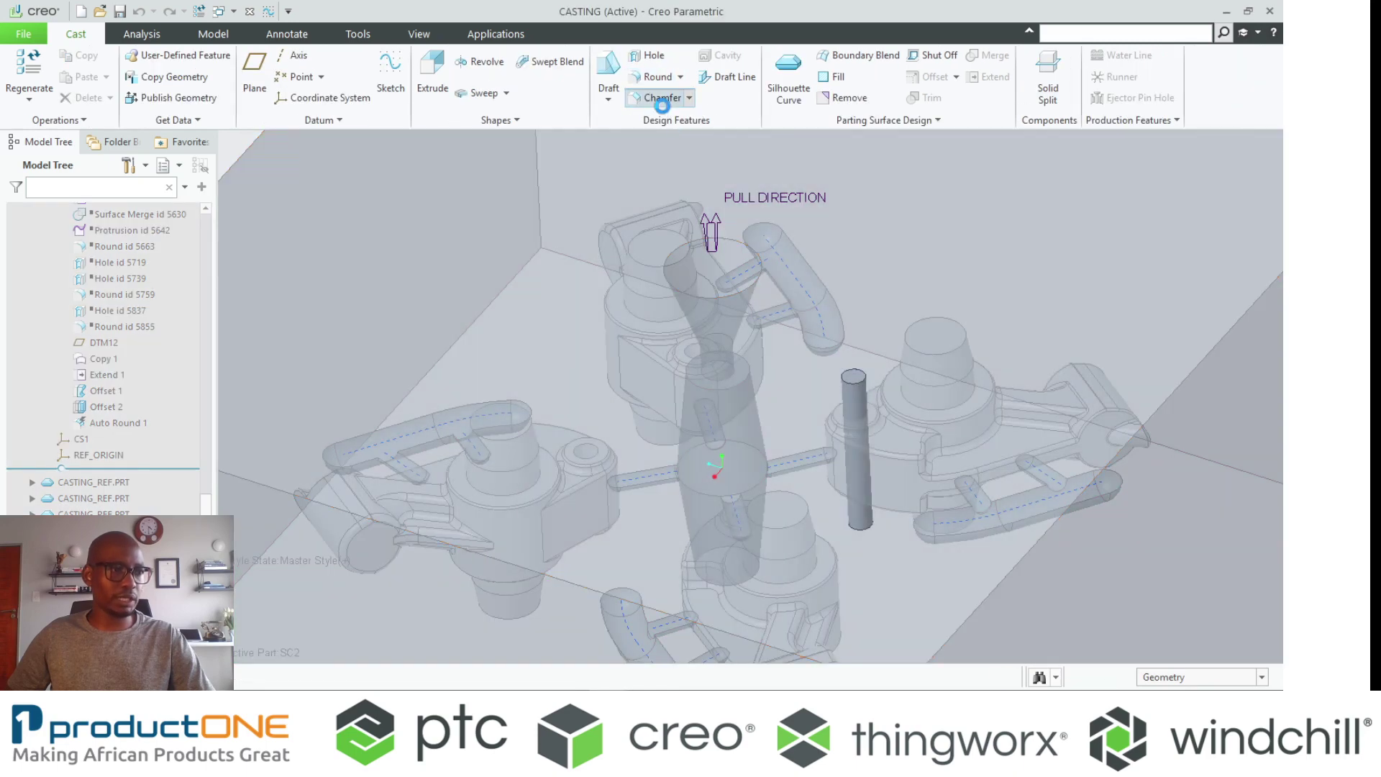
pyautogui.click(856, 379)
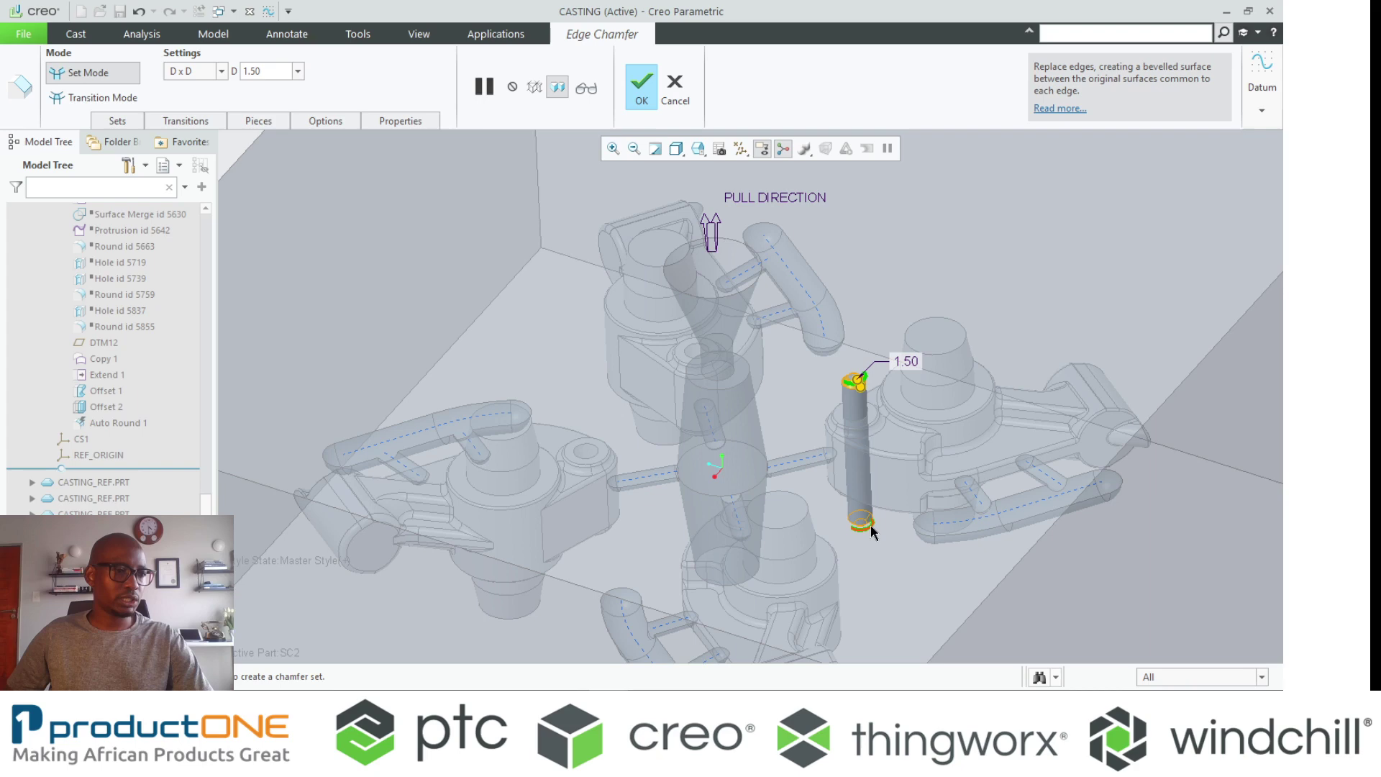
pyautogui.click(878, 362)
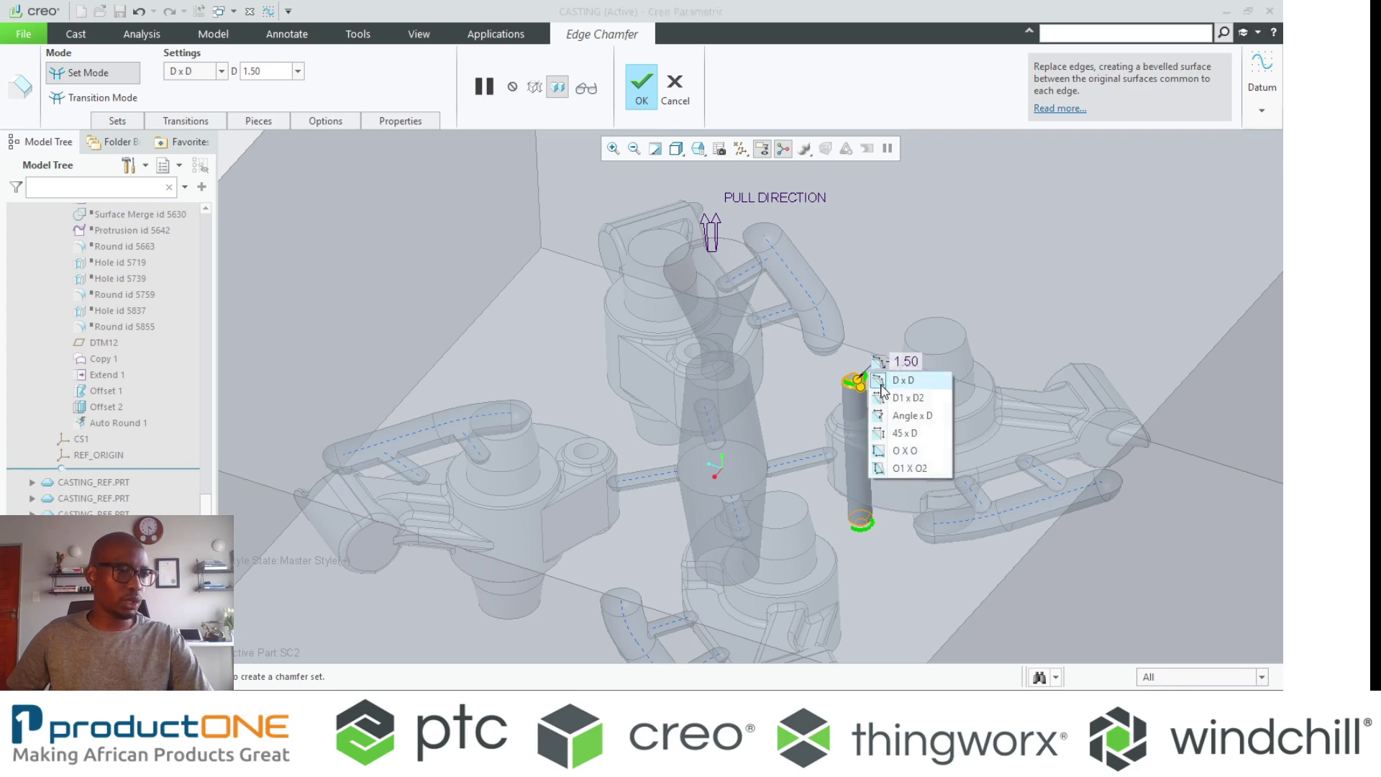
pyautogui.click(878, 416)
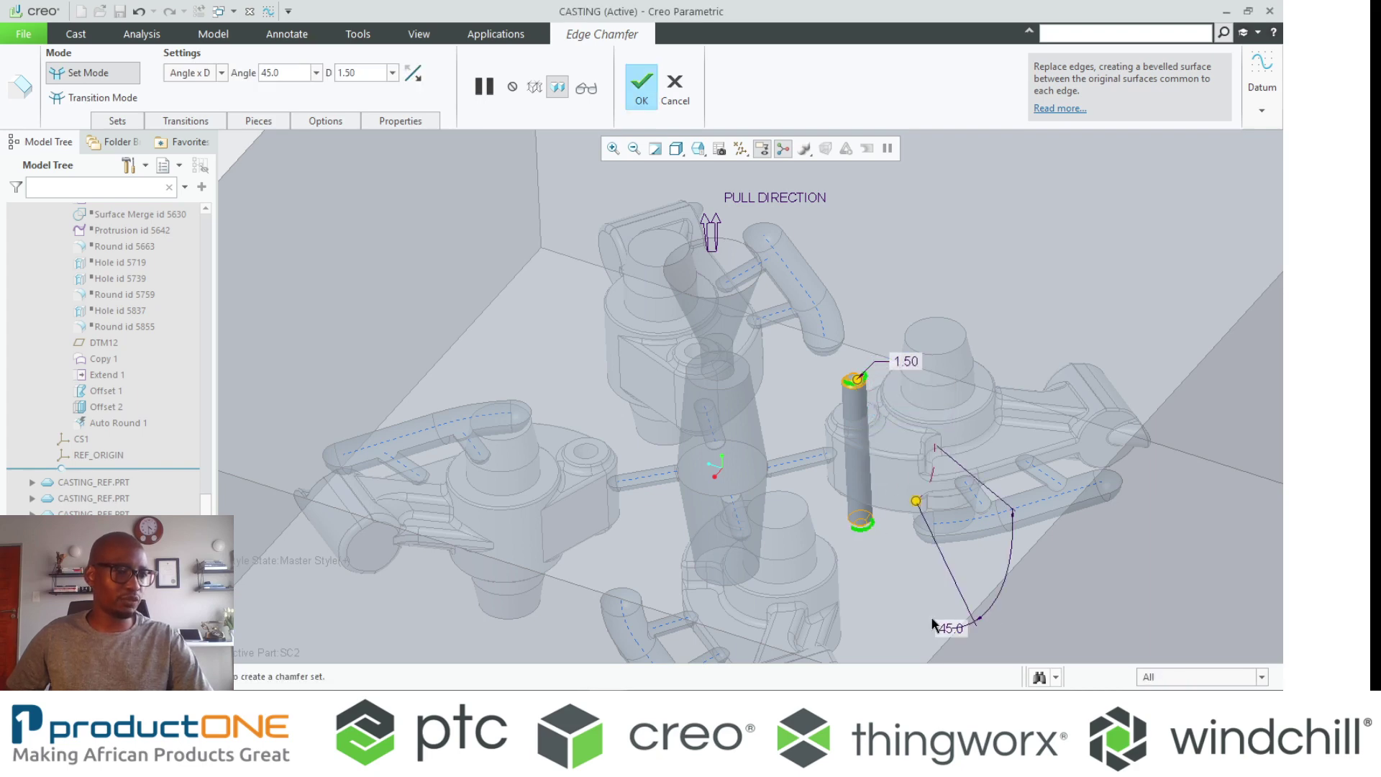
pyautogui.doubleClick(949, 624)
pyautogui.write('77')
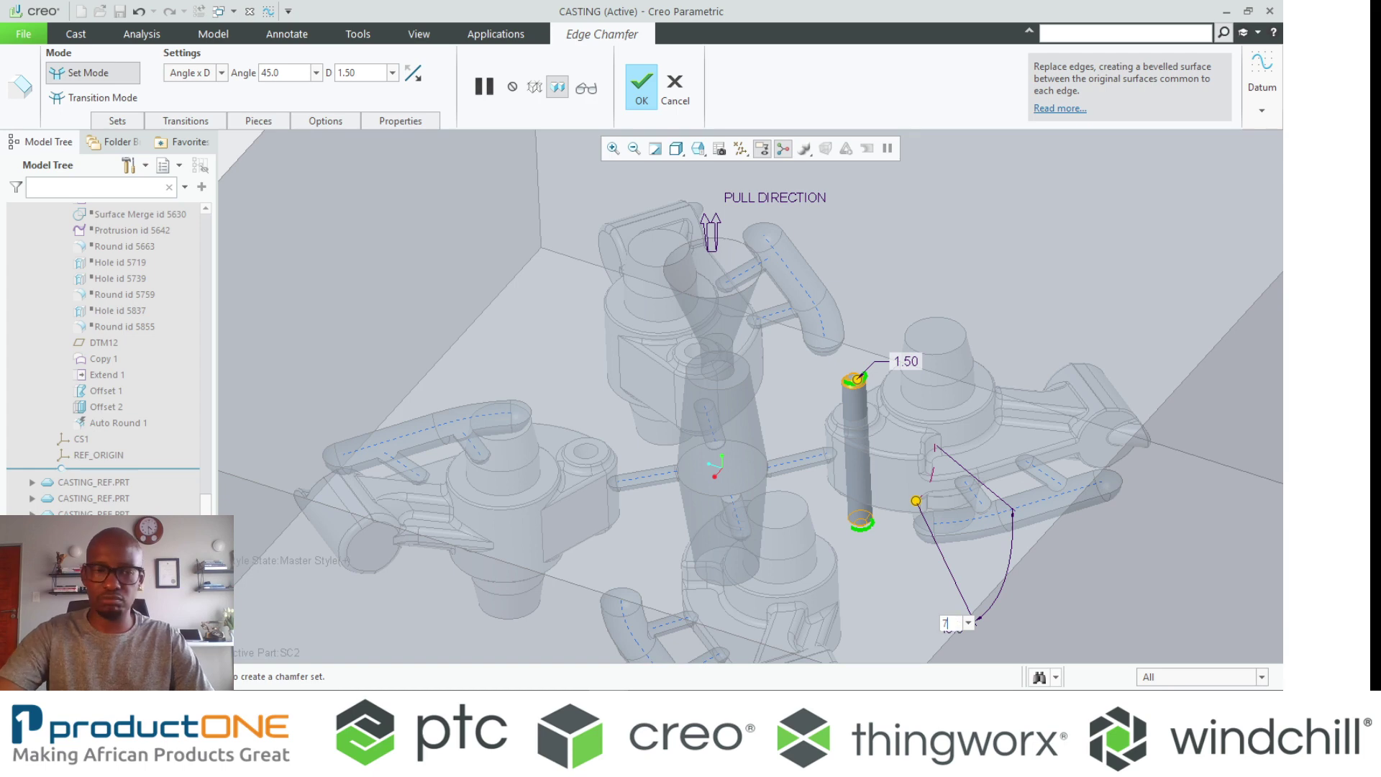
pyautogui.press('Return')
pyautogui.middleClick(1011, 640)
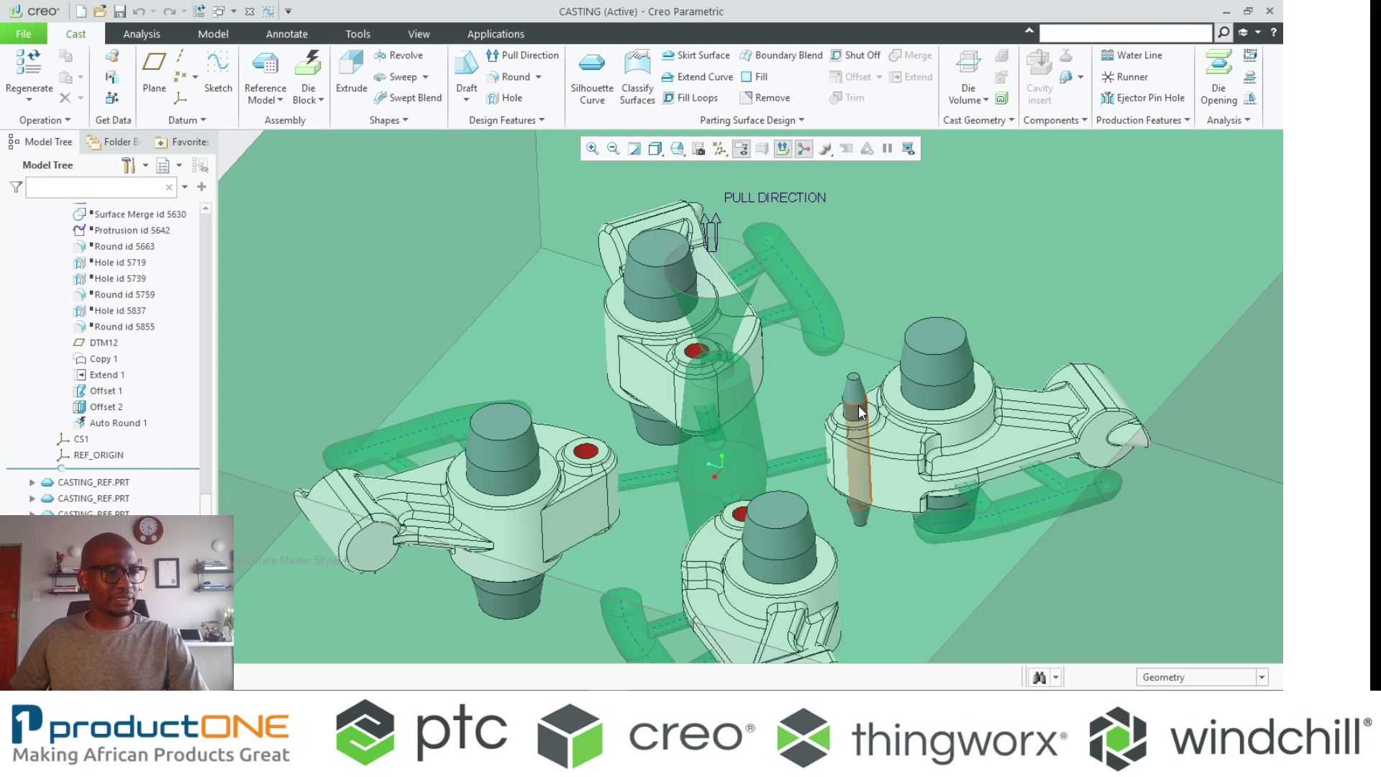
# Refit the view and hide the die block to reveal the blue Fill 1 parting surface
pyautogui.click(859, 407)
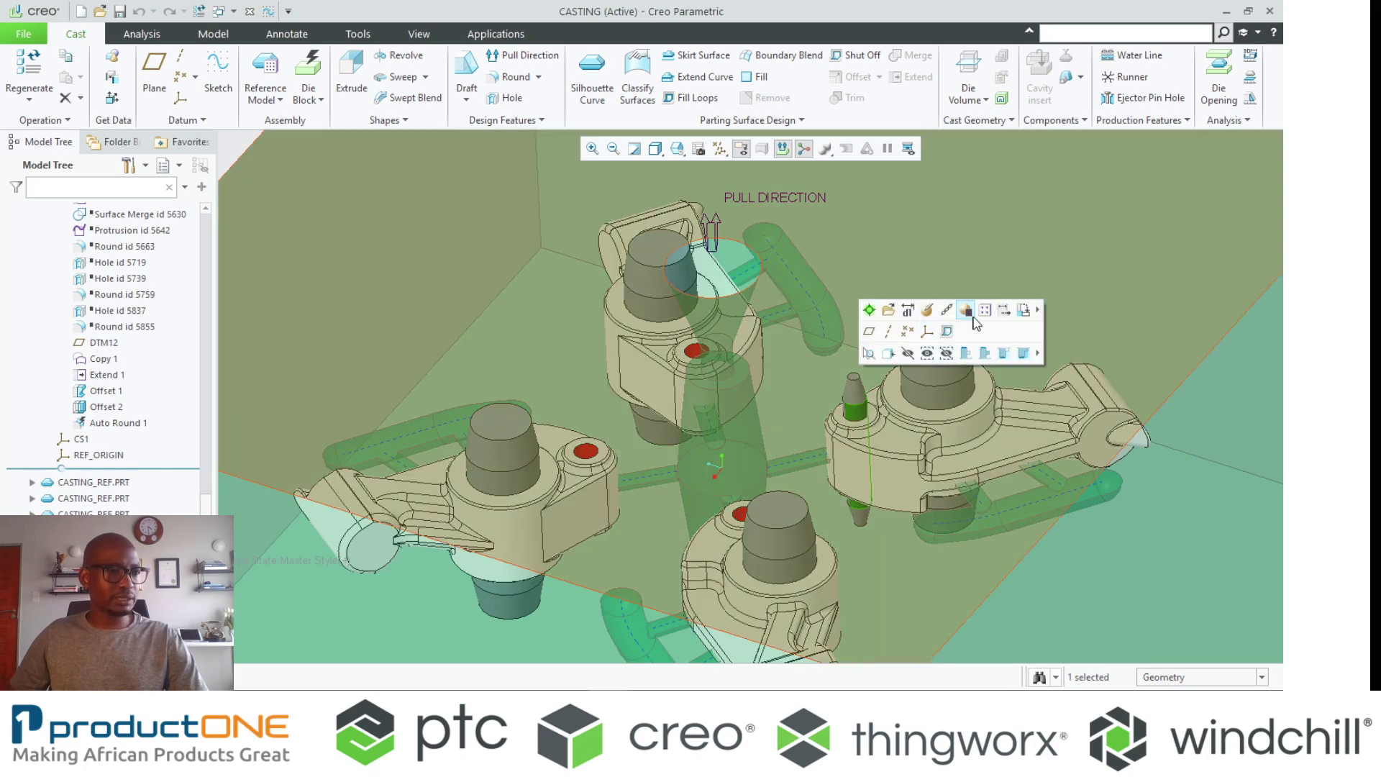
pyautogui.hotkey('ctrl', 'd')
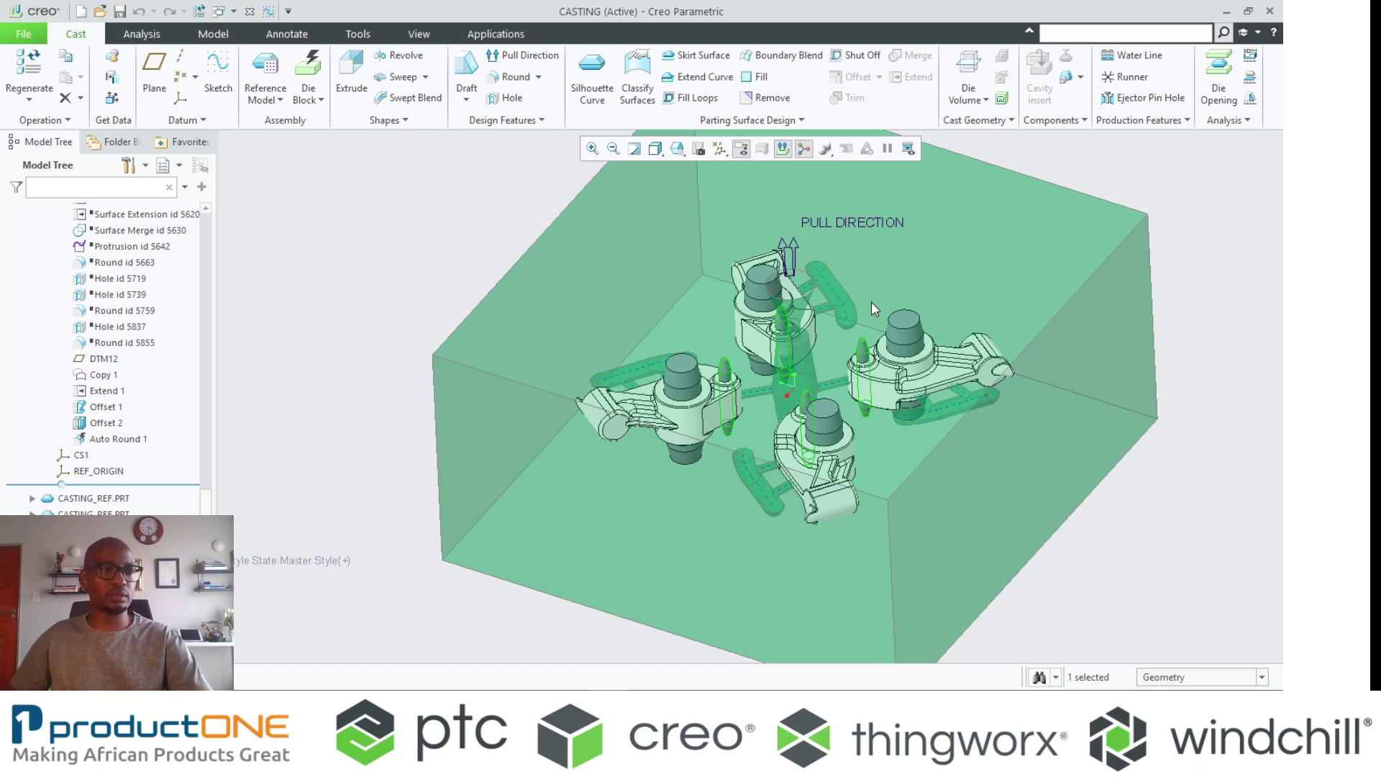
pyautogui.click(386, 261)
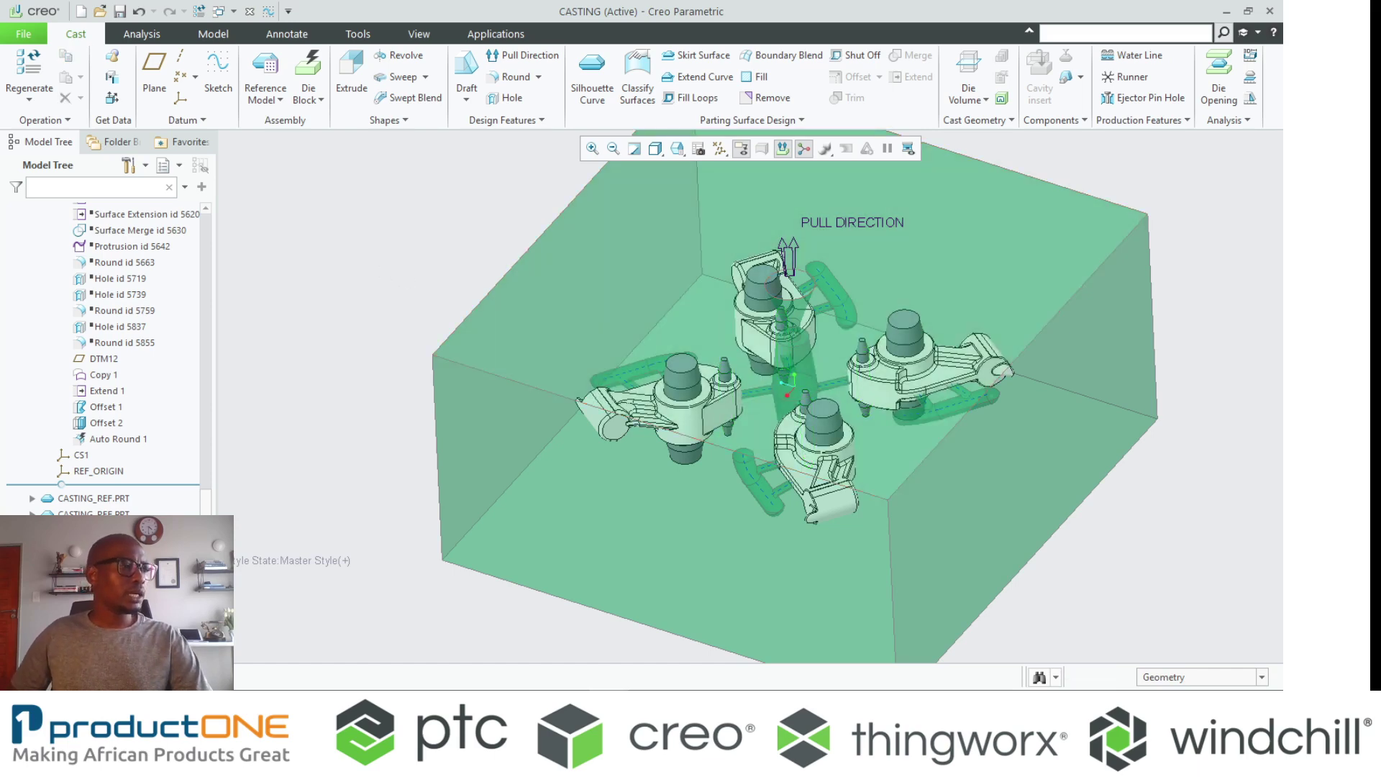
pyautogui.click(93, 513)
pyautogui.click(75, 508)
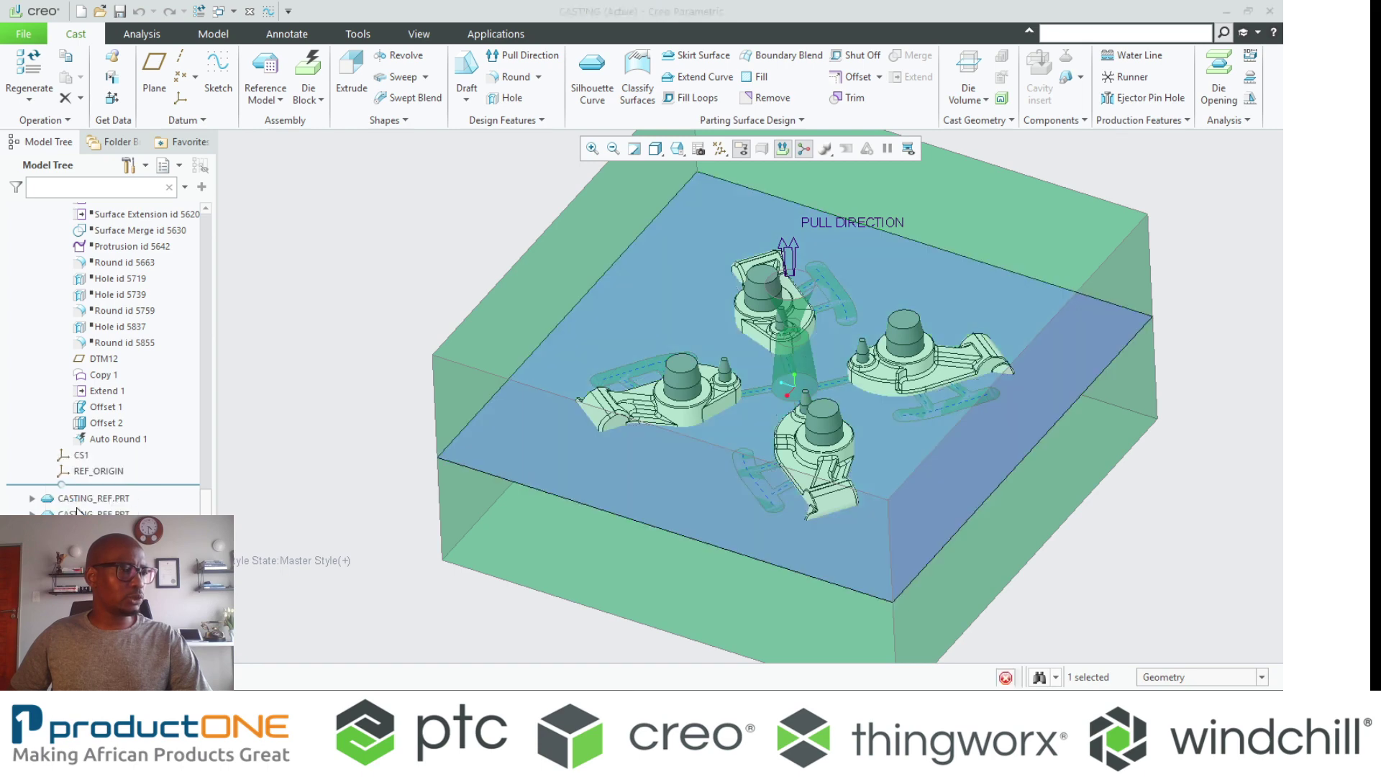
pyautogui.moveTo(403, 386); pyautogui.dragTo(405, 368, button='middle')
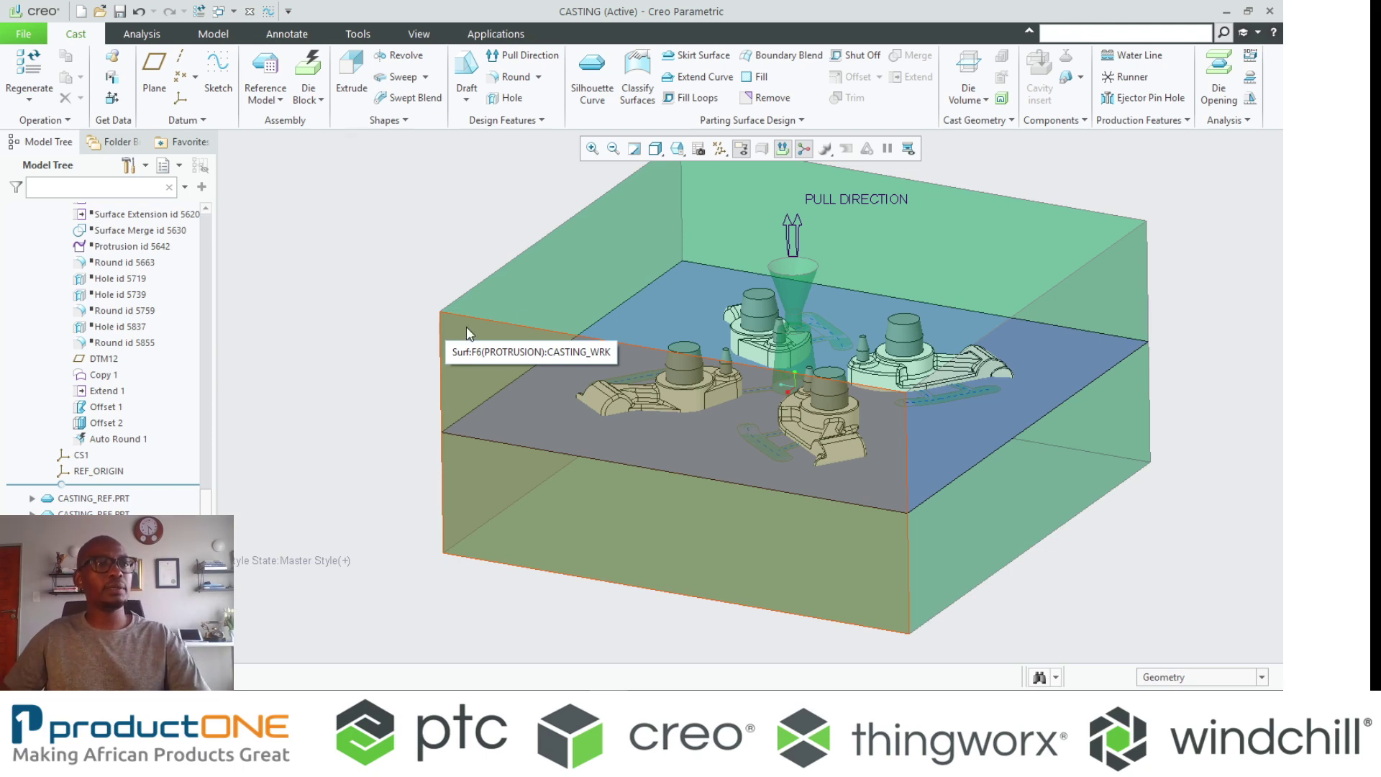
# Add a Refpart Cutout that subtracts all reference castings from CASTING_WRK
pyautogui.click(1001, 98)
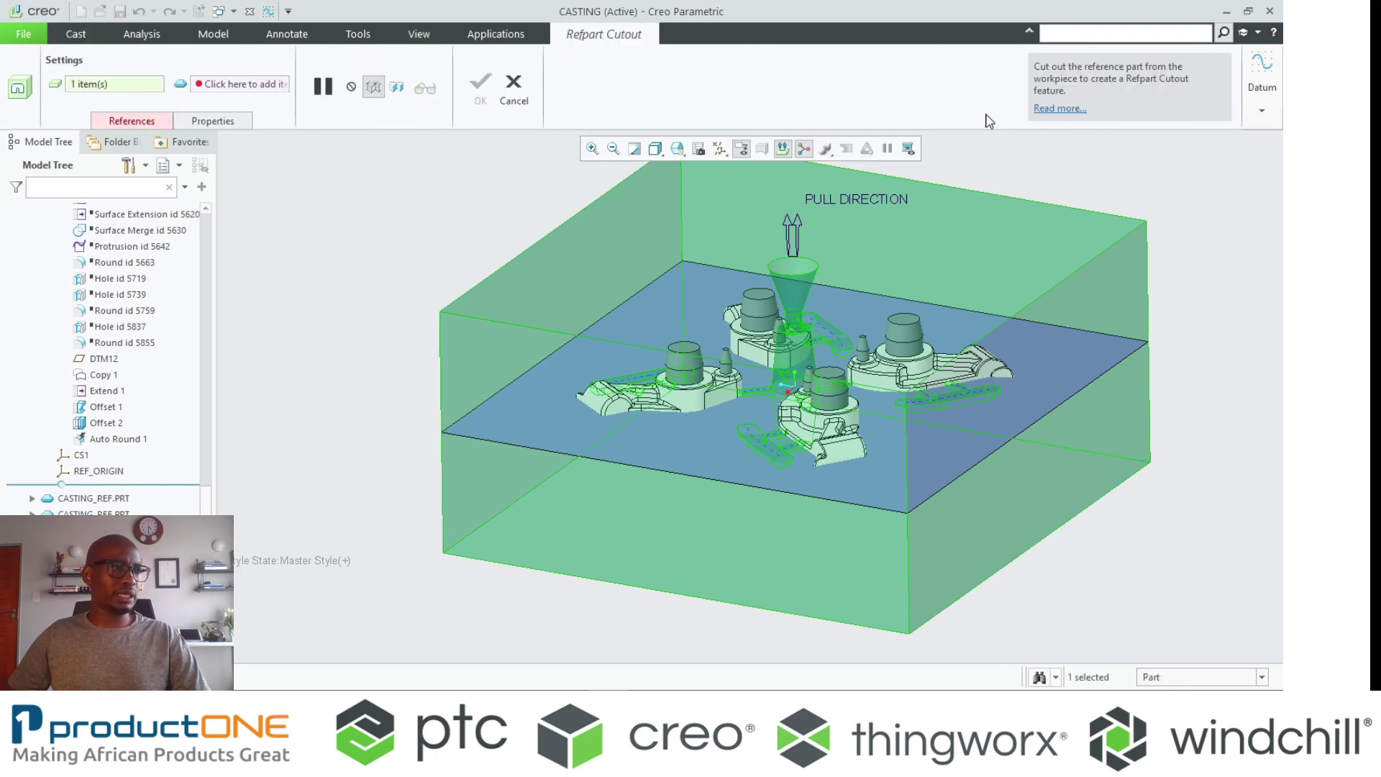
pyautogui.click(137, 124)
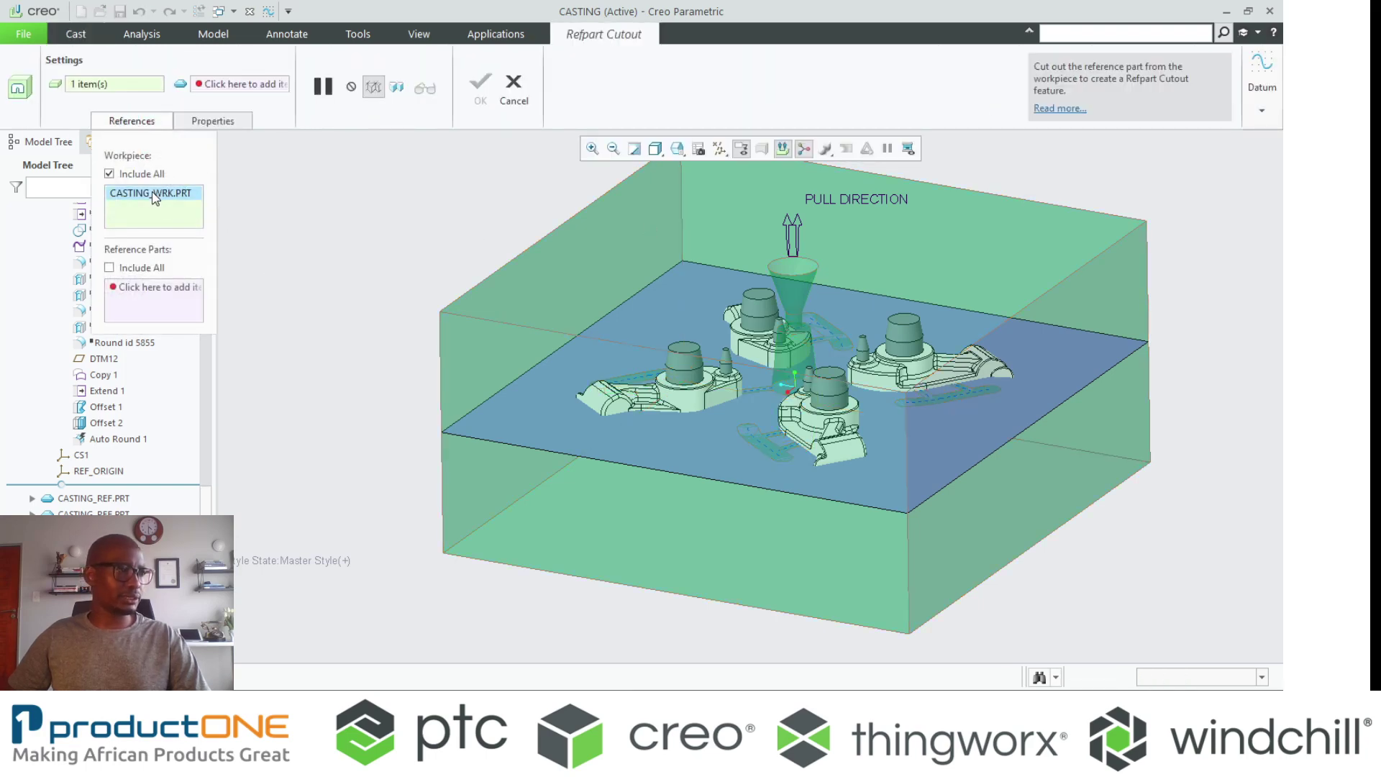
pyautogui.click(146, 269)
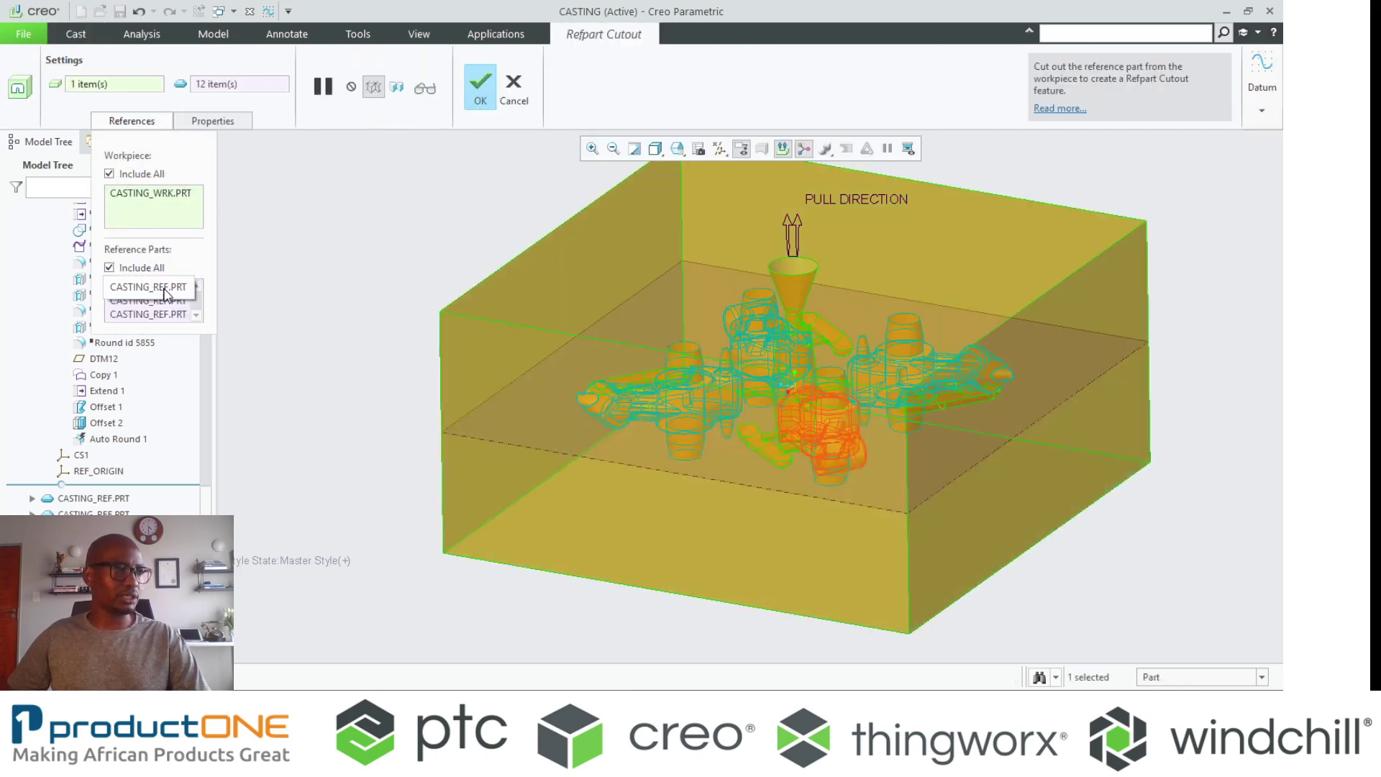
pyautogui.middleClick(420, 227)
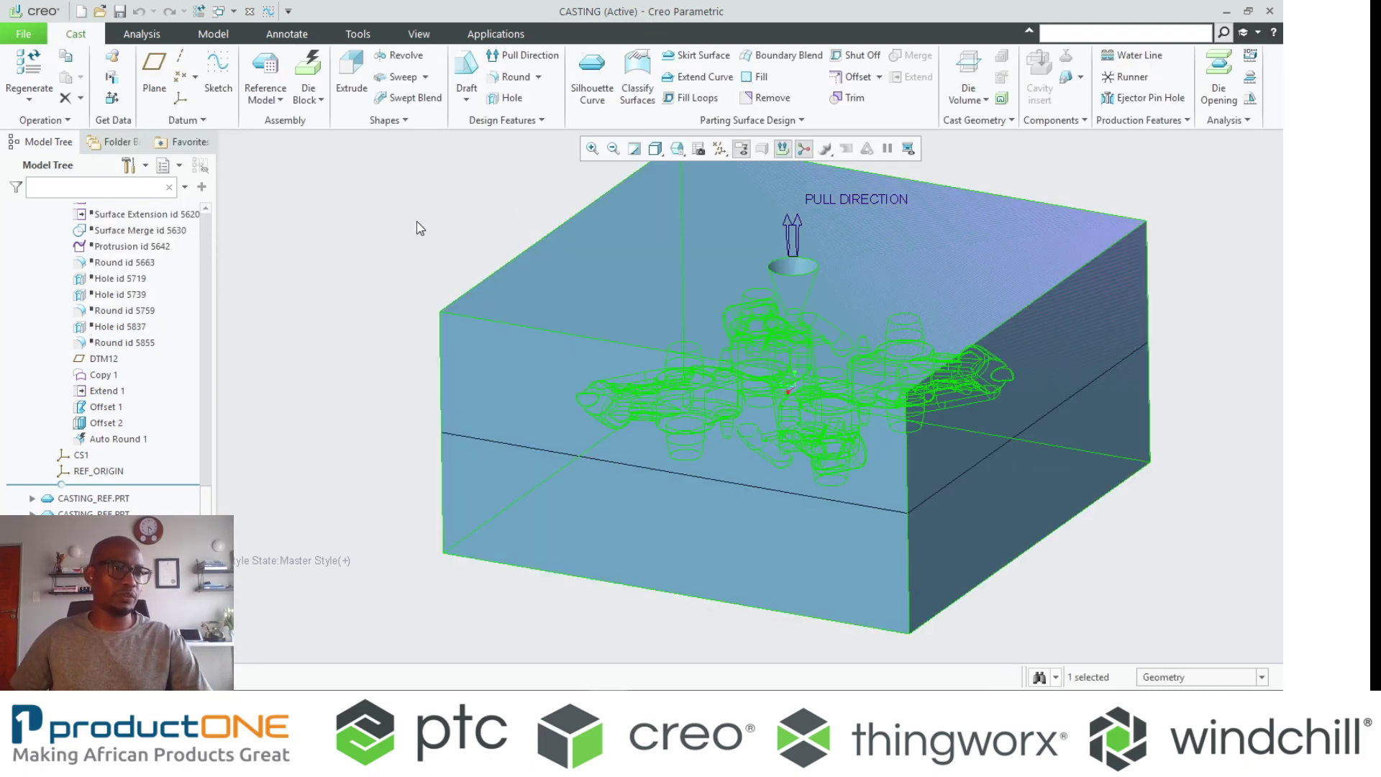
# Volume-split the cut-out workpiece along the Fill 1 parting quilt into two volumes
pyautogui.click(958, 67)
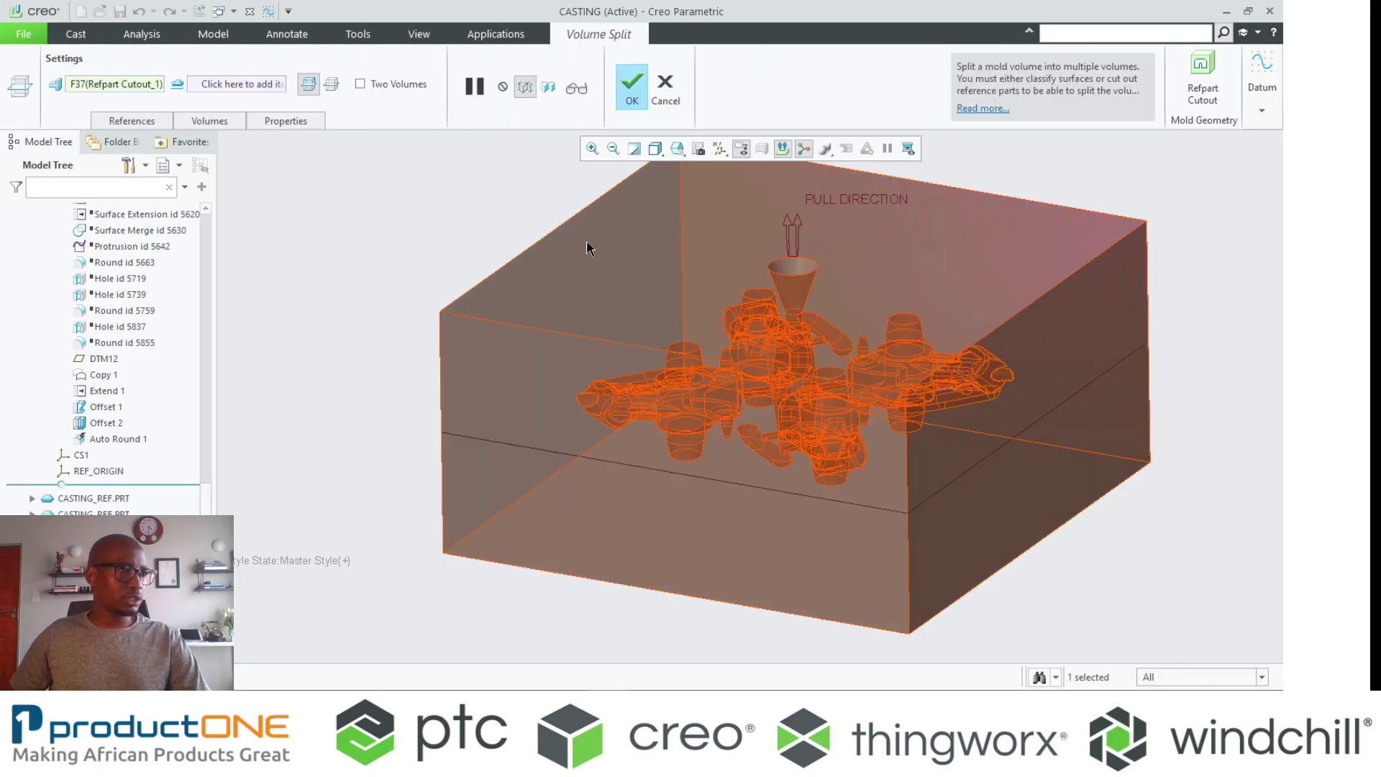
pyautogui.click(587, 248)
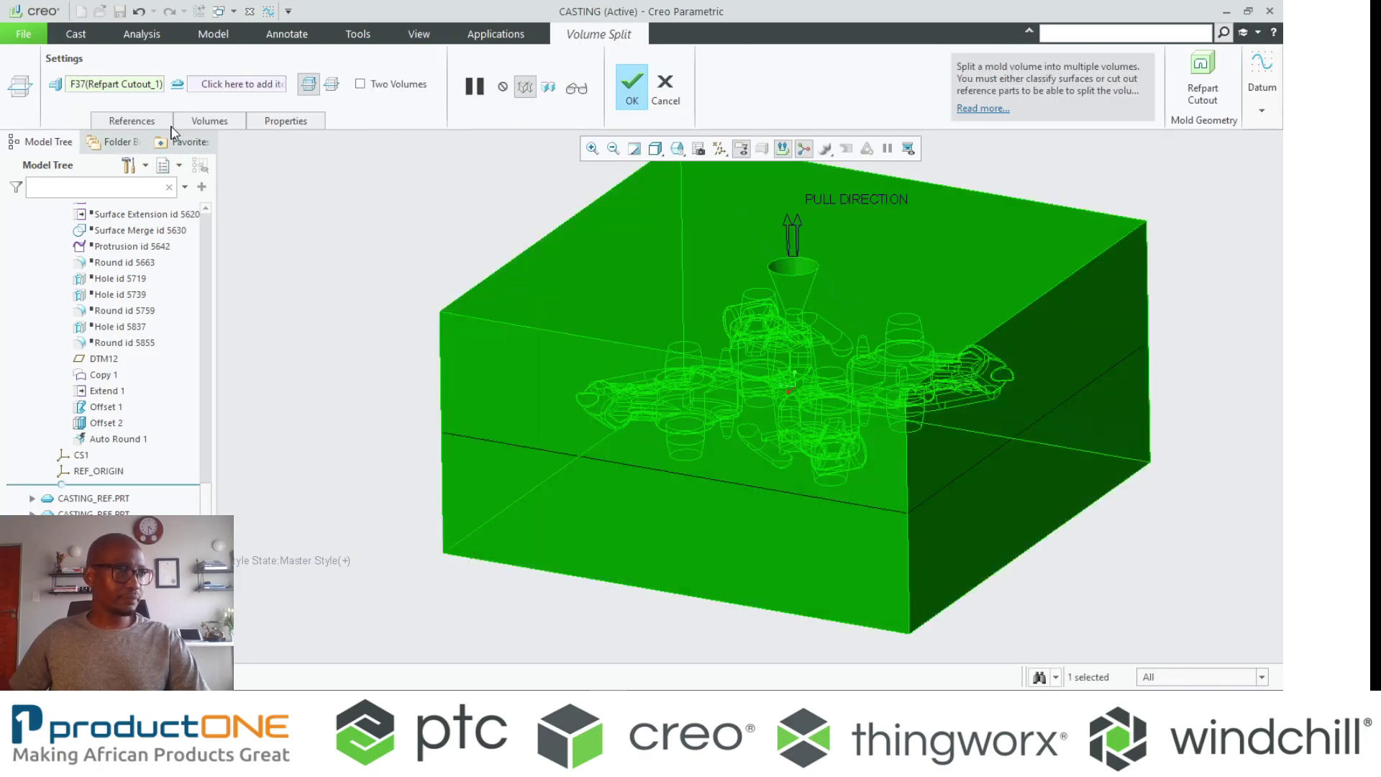
pyautogui.click(148, 122)
pyautogui.click(147, 209)
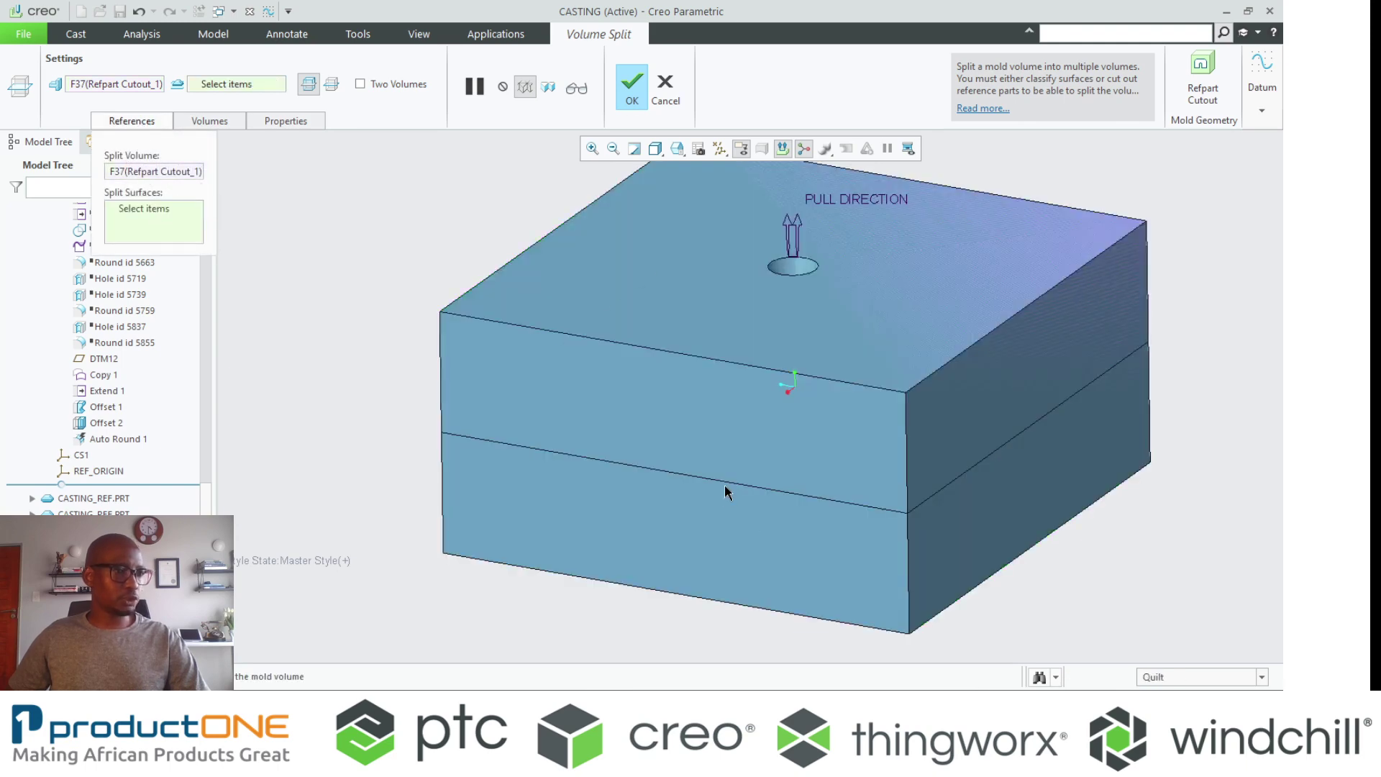
pyautogui.click(712, 442)
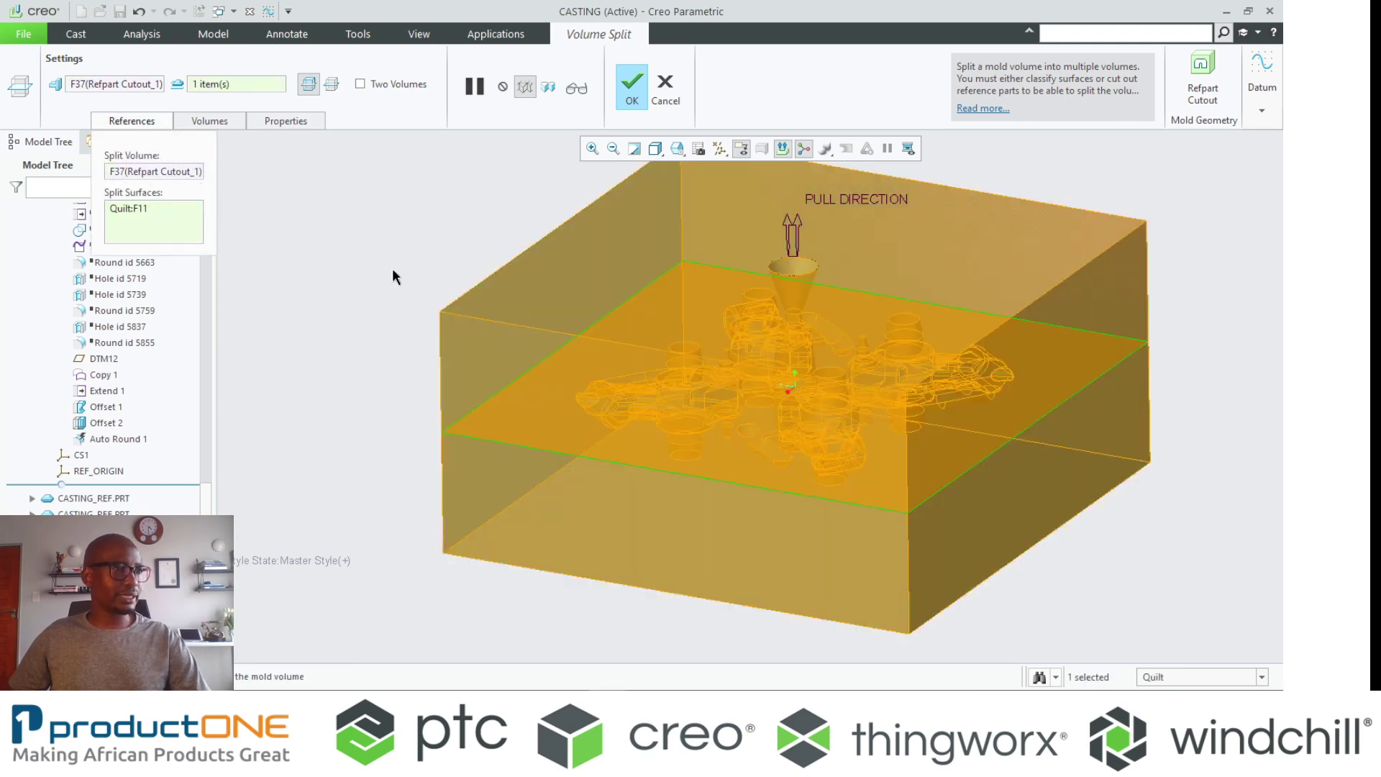
pyautogui.click(359, 84)
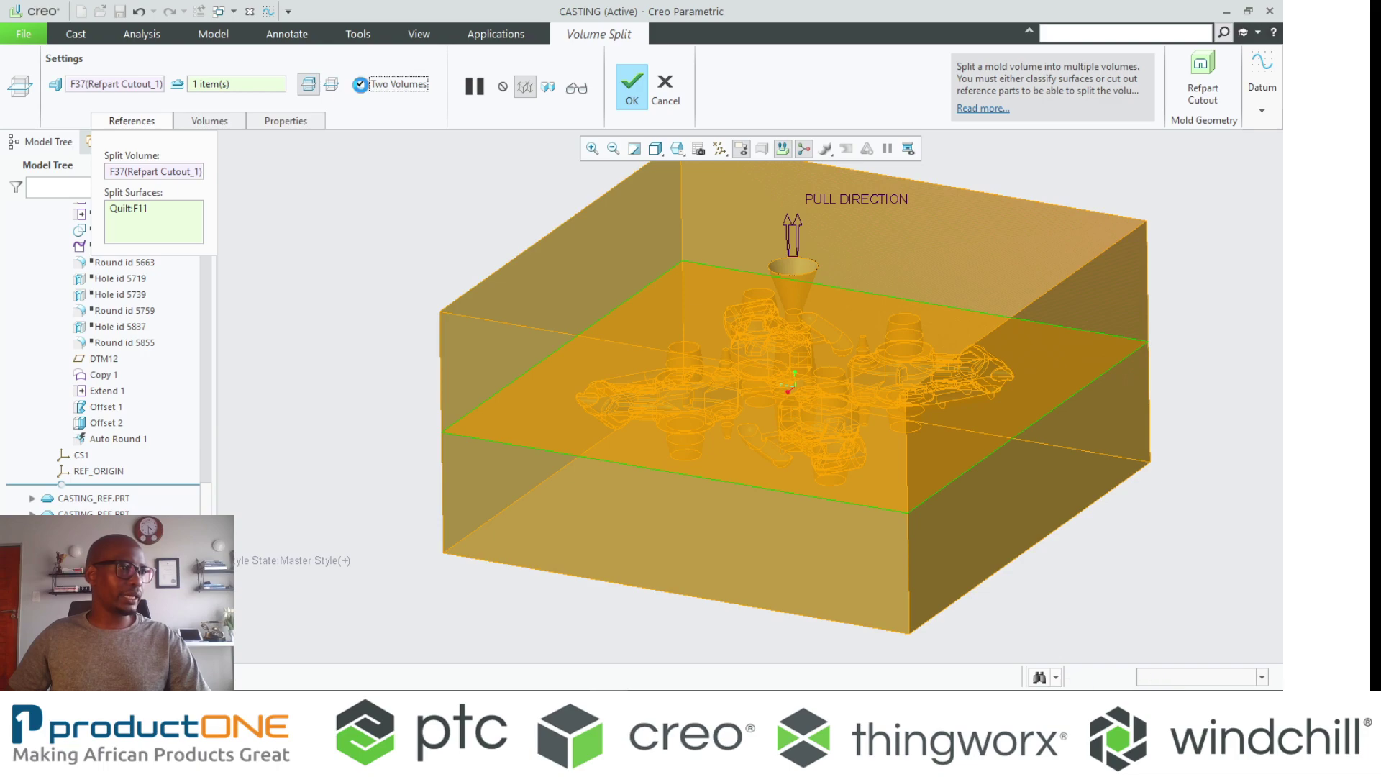
pyautogui.click(210, 121)
pyautogui.click(215, 190)
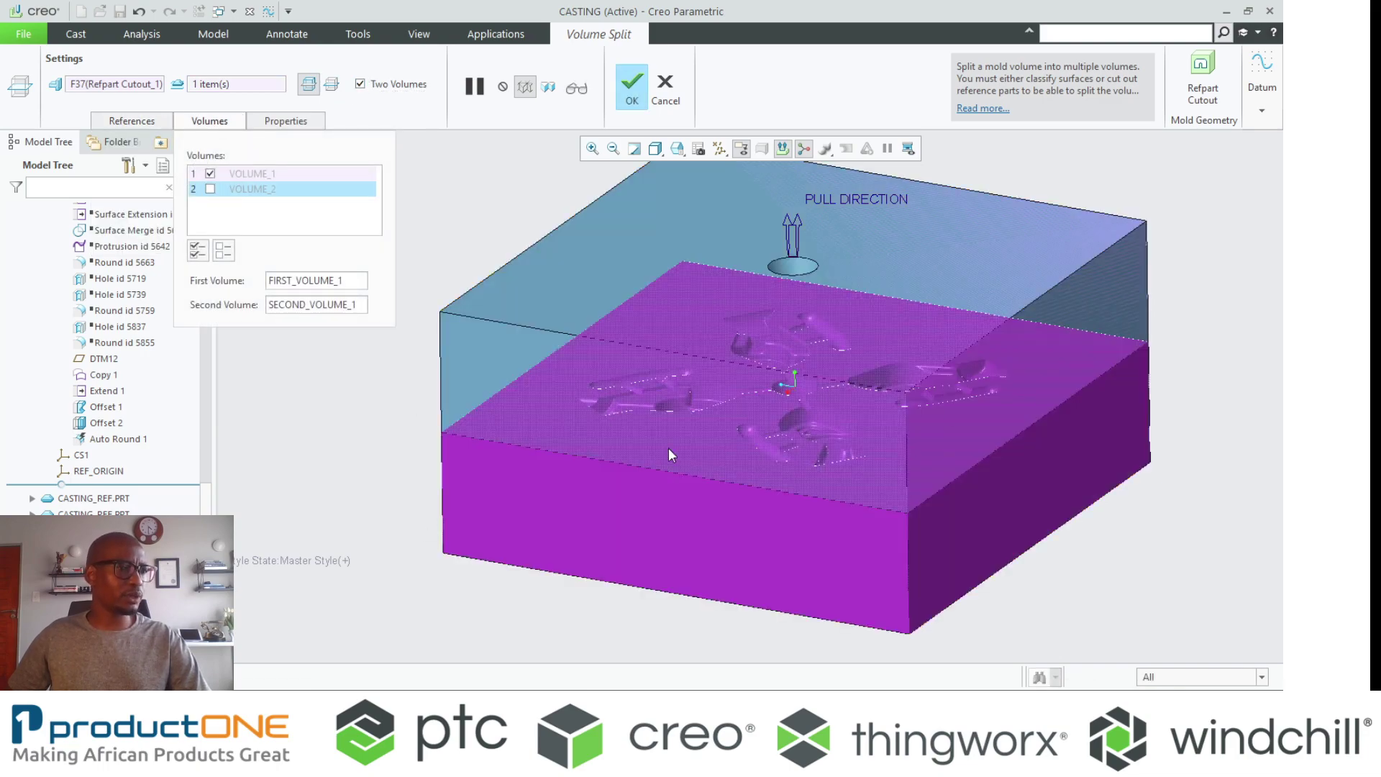
pyautogui.moveTo(667, 447); pyautogui.dragTo(592, 138, button='middle')
pyautogui.click(631, 90)
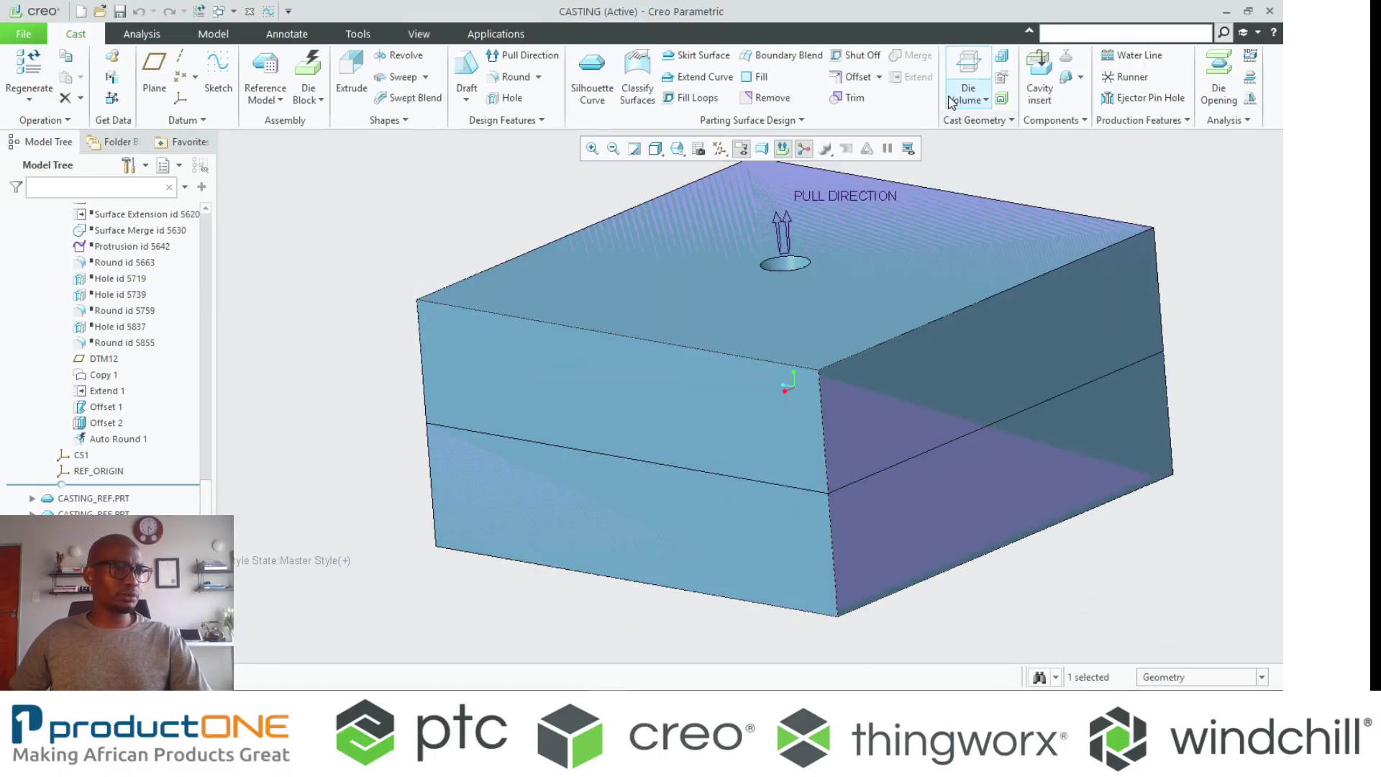
# Create Cavity Insert die components from FIRST_VOLUME_1 and SECOND_VOLUME_1
pyautogui.click(1042, 65)
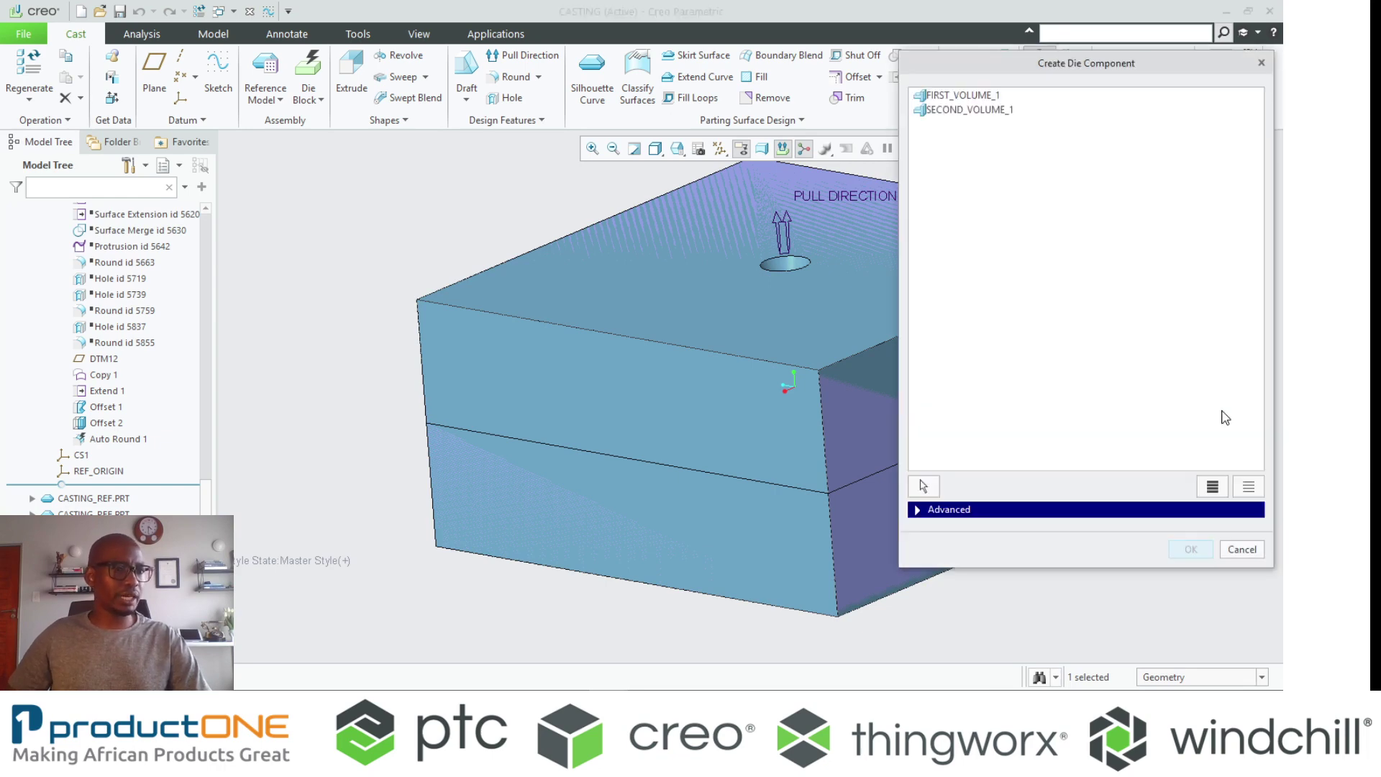
pyautogui.click(1210, 485)
pyautogui.click(916, 510)
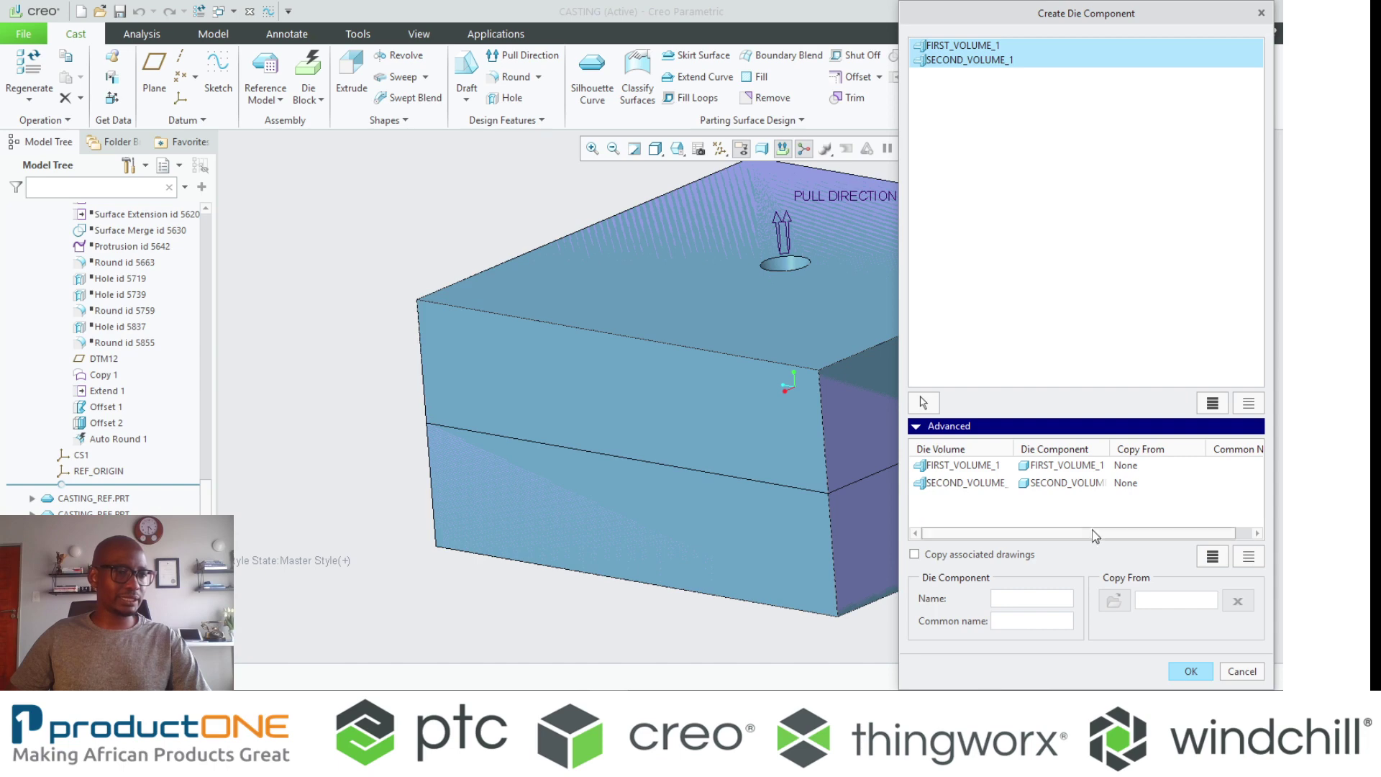
pyautogui.click(1220, 565)
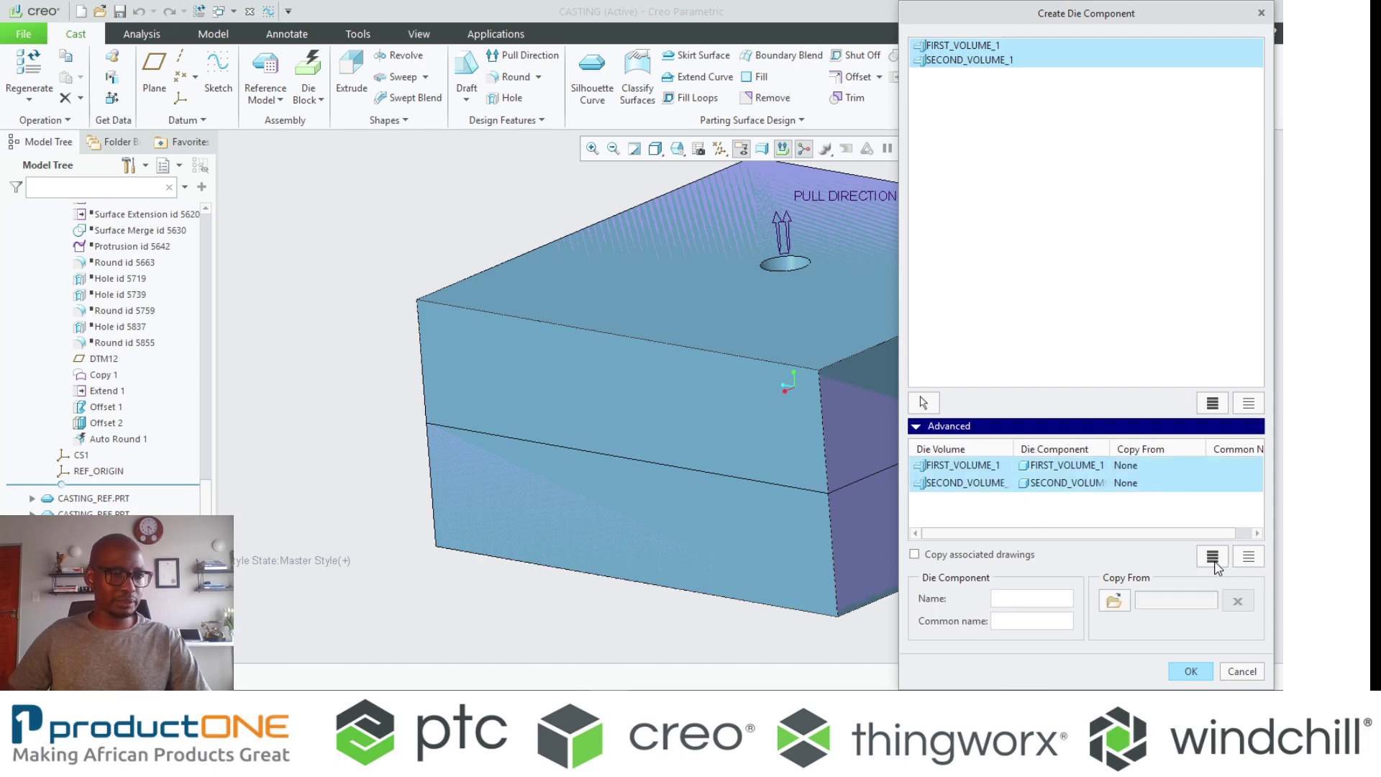
pyautogui.click(1191, 671)
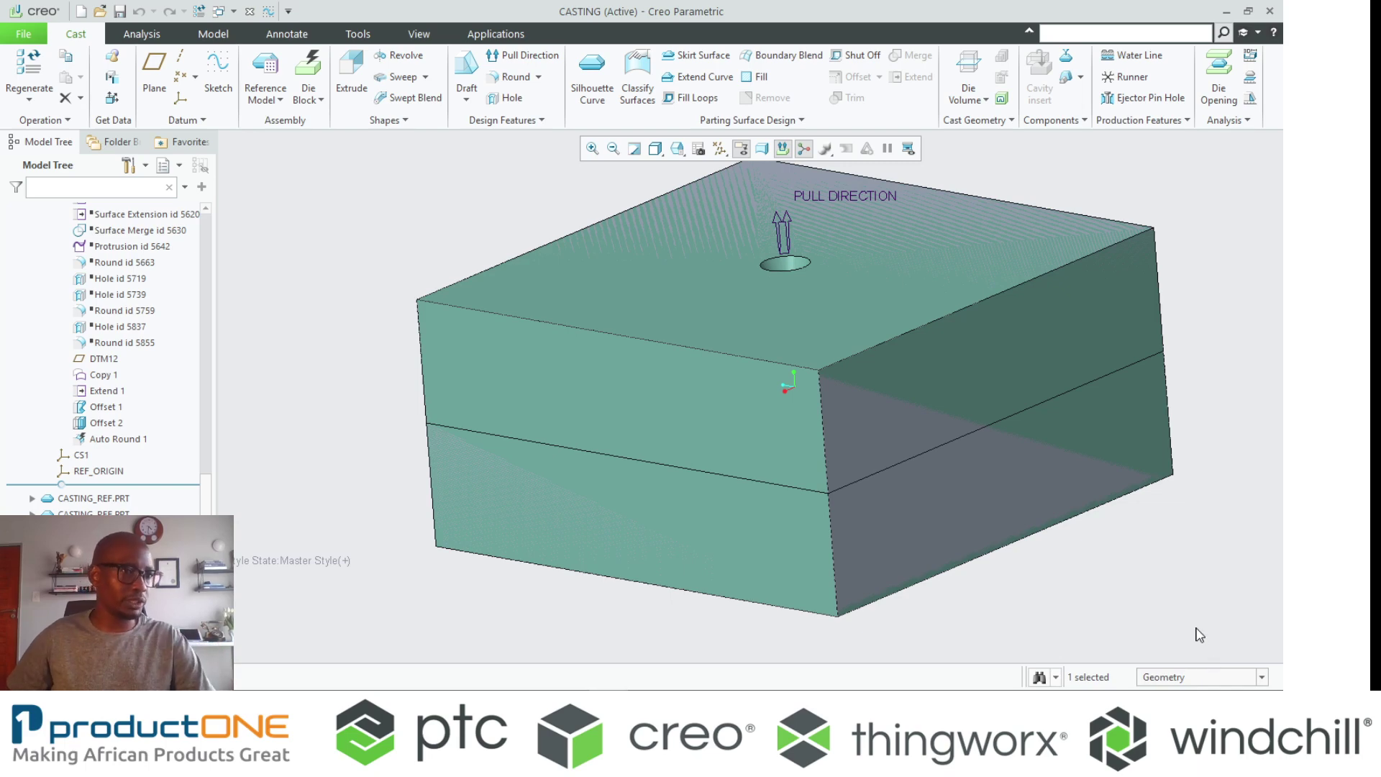
# Create the cast part from the cavity, named bob
pyautogui.click(1067, 57)
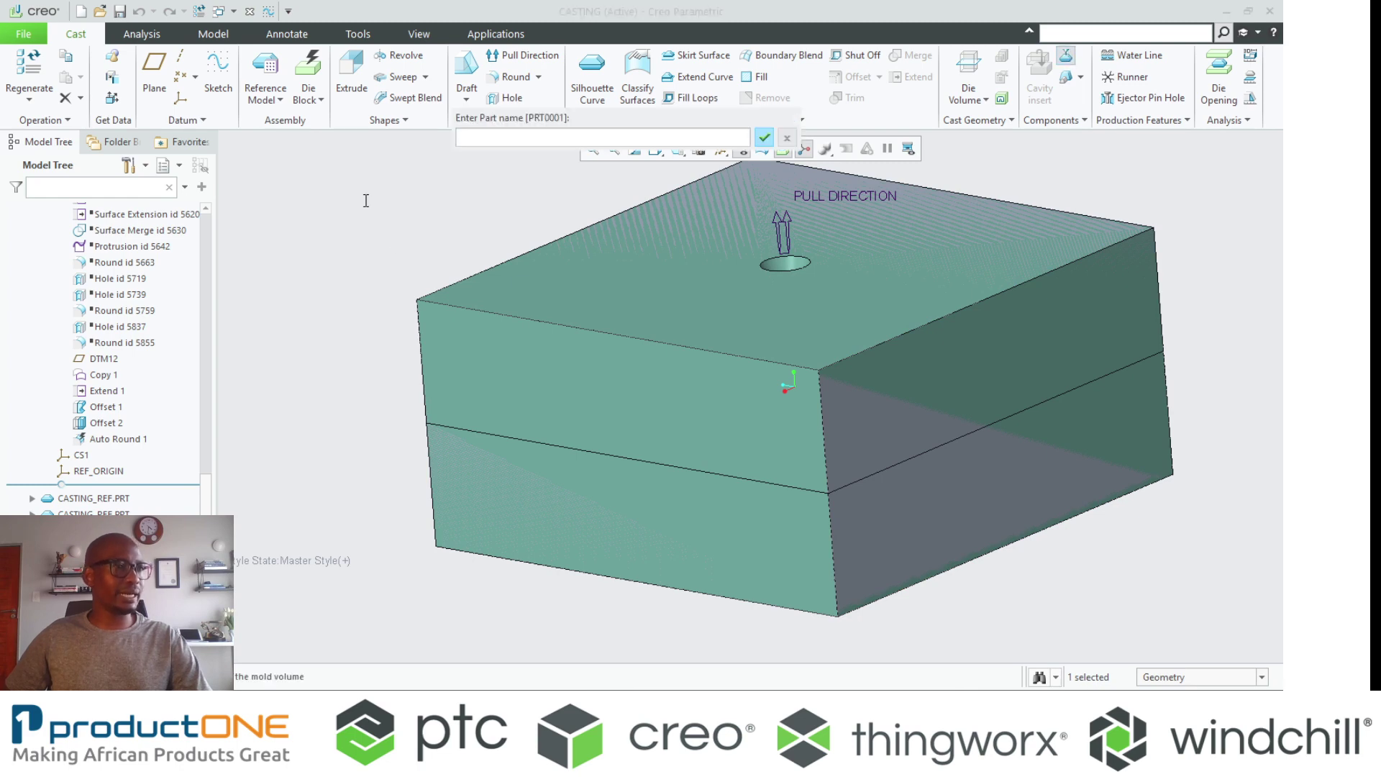
pyautogui.write('bob')
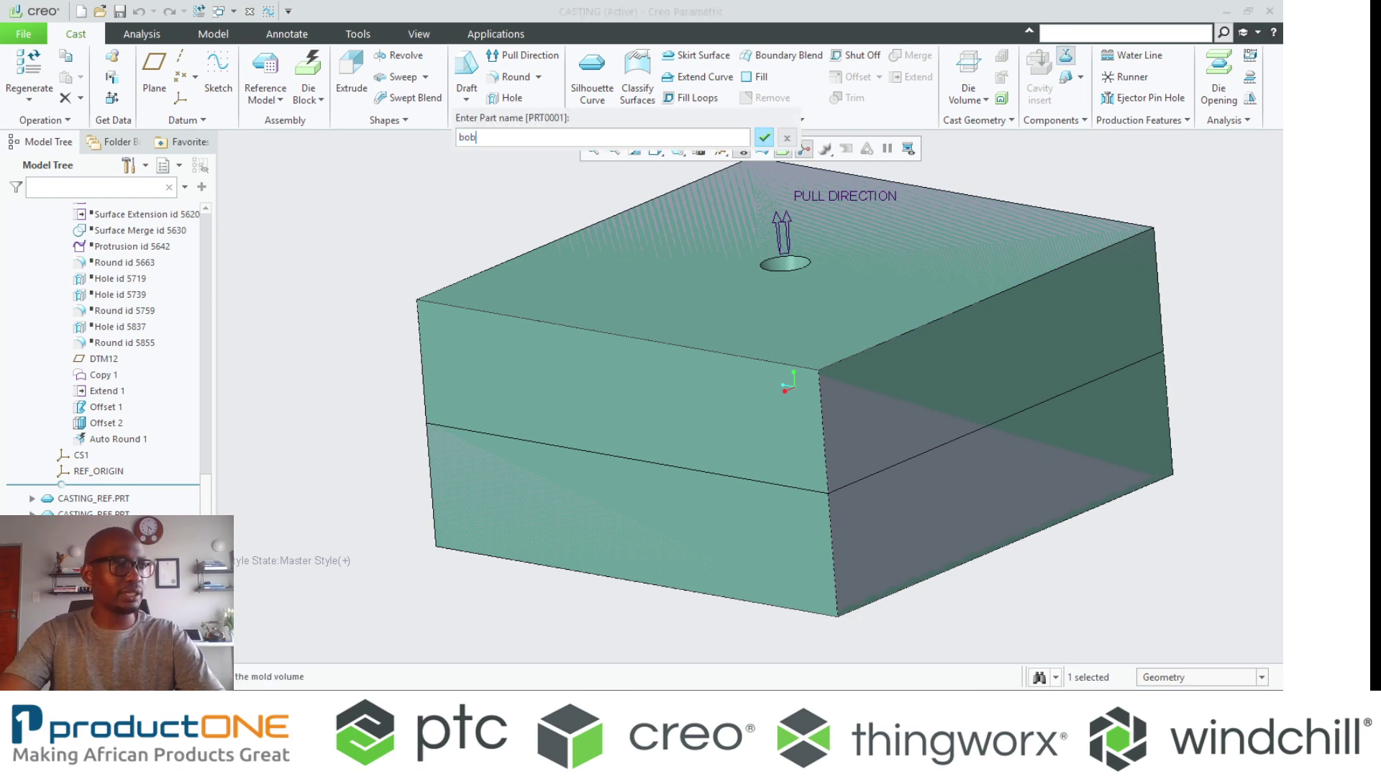
pyautogui.press('Return')
pyautogui.press('Return')
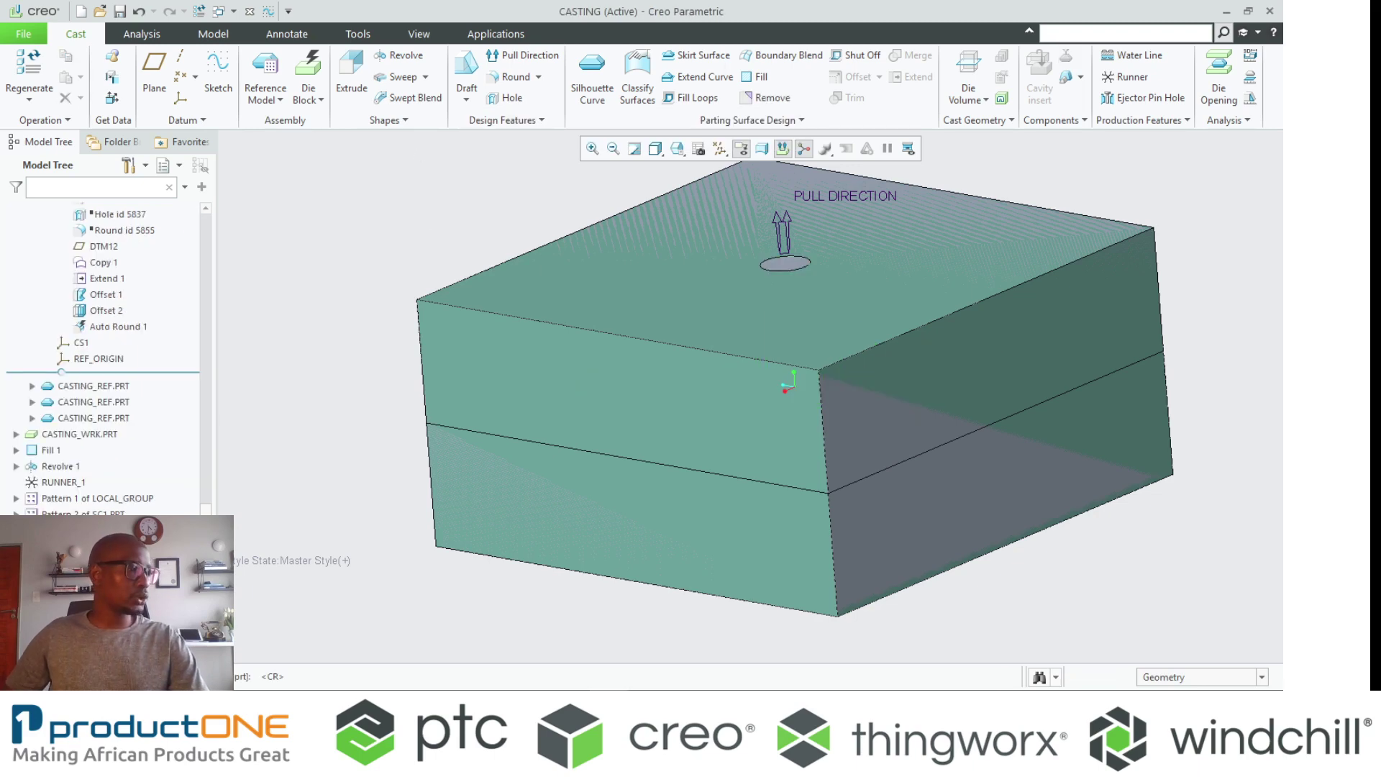
pyautogui.click(293, 392)
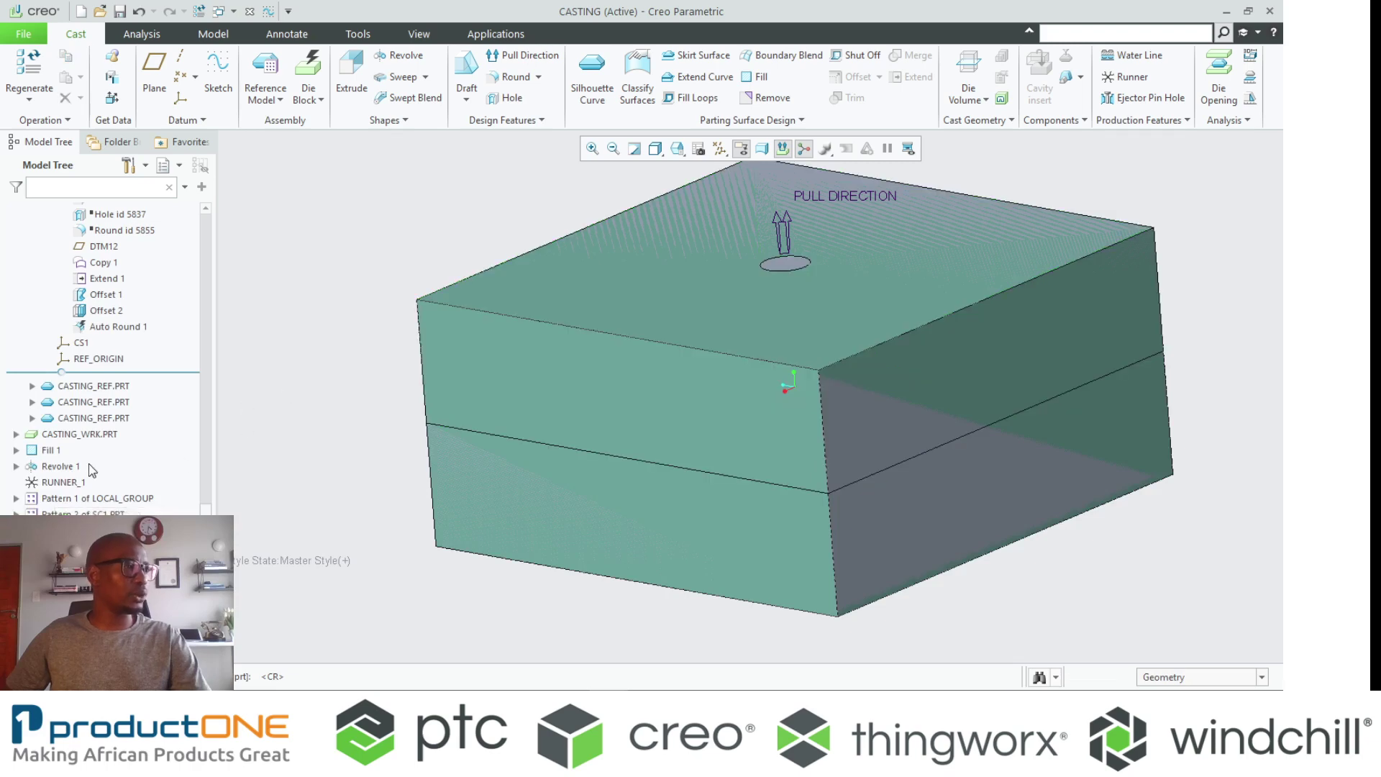
pyautogui.scroll(10, 91, 471)
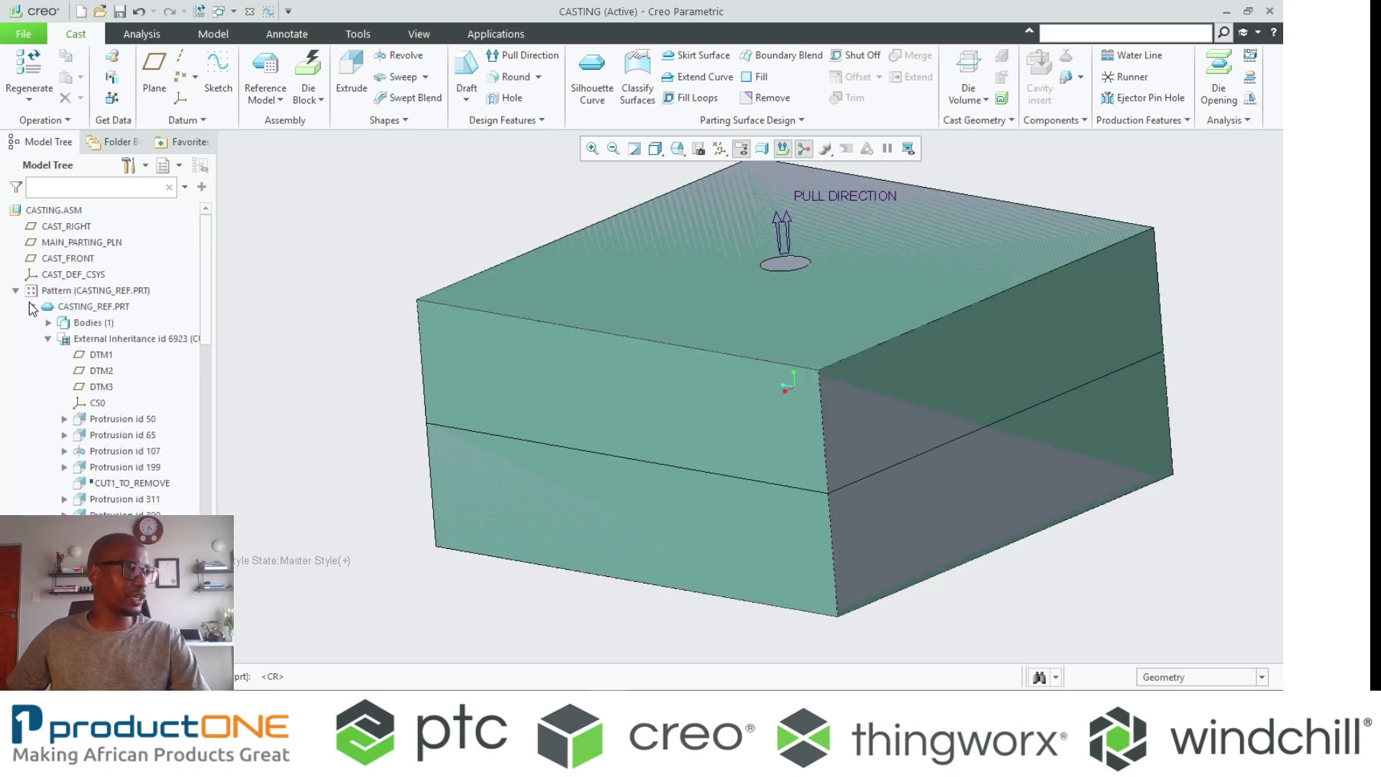
# Hide the CASTING_REF.PRT pattern, Fill 1 and CASTING_WRK.PRT in the Model Tree
pyautogui.click(32, 307)
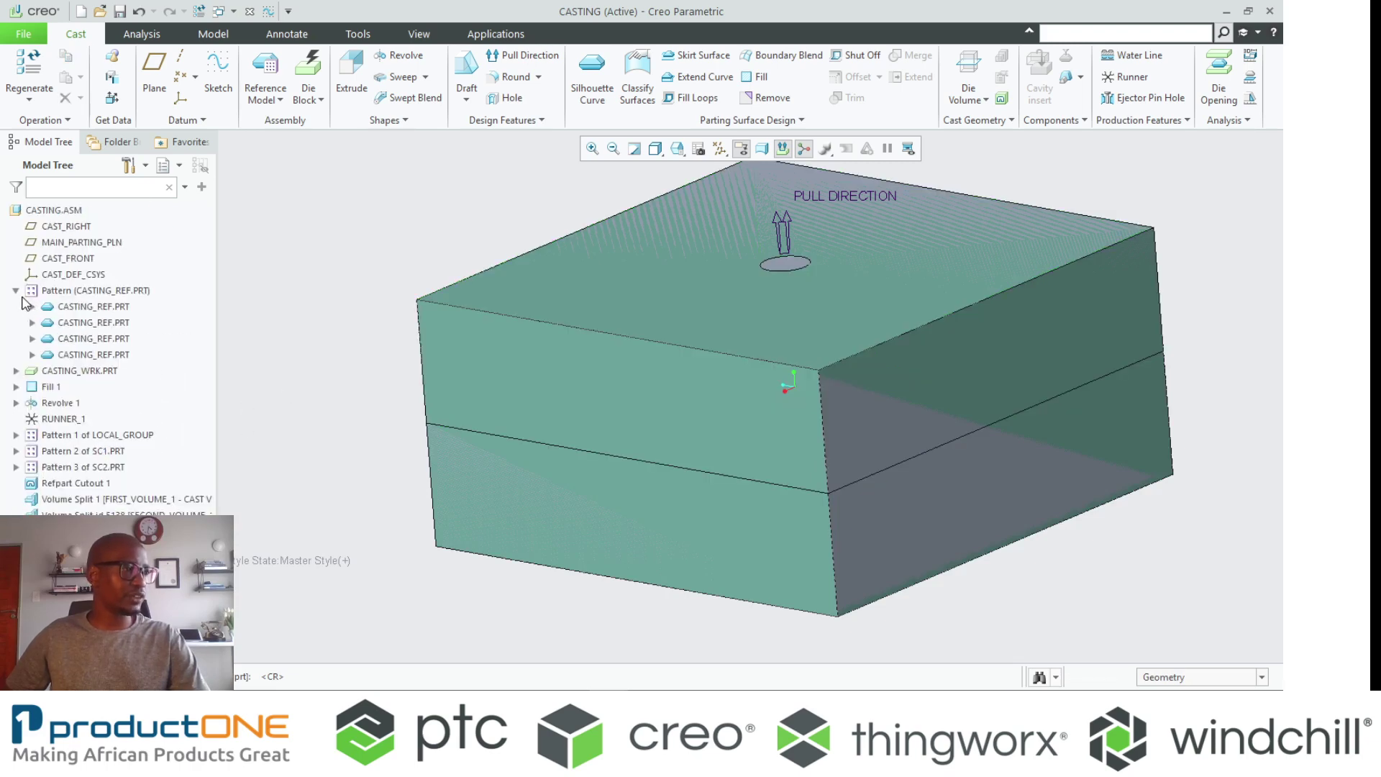
pyautogui.click(16, 291)
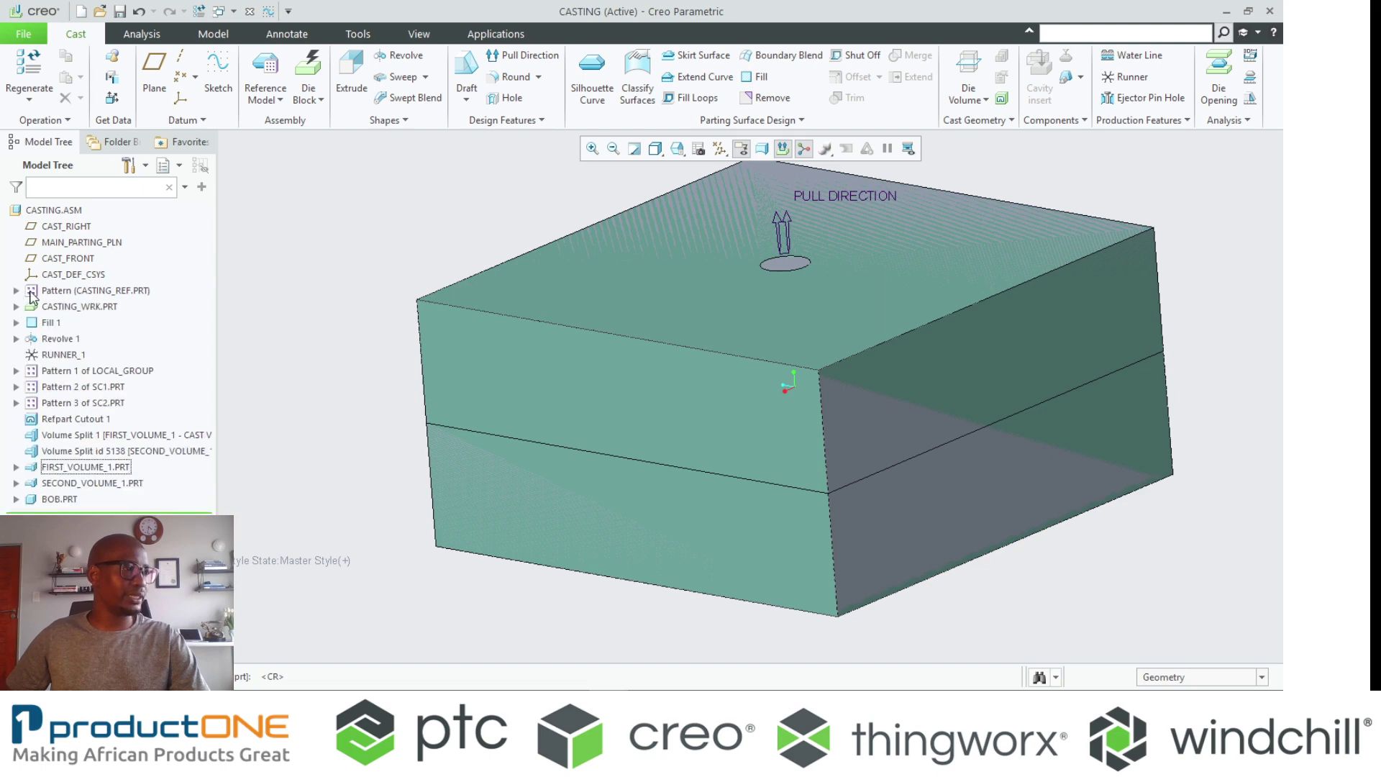
pyautogui.click(49, 291)
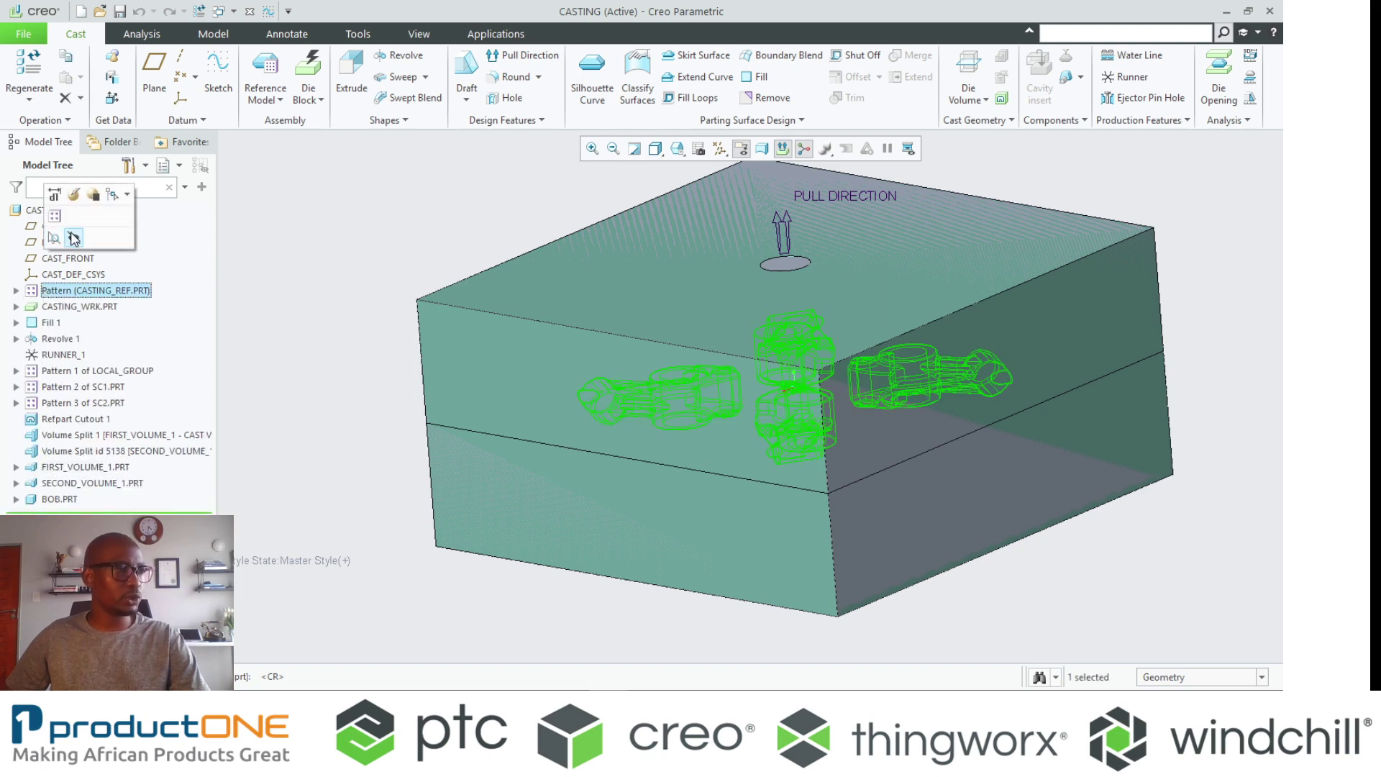
pyautogui.click(73, 238)
pyautogui.click(51, 322)
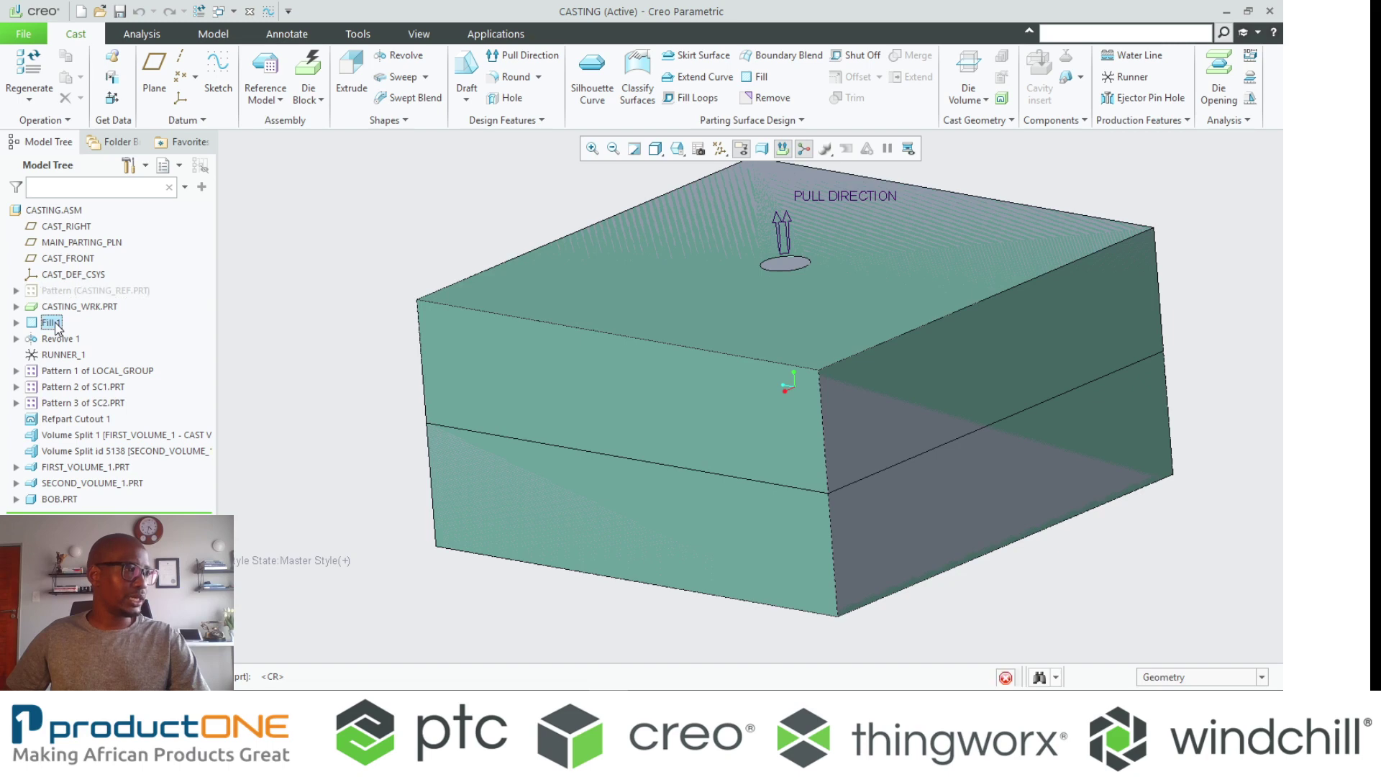
pyautogui.click(84, 270)
pyautogui.click(86, 310)
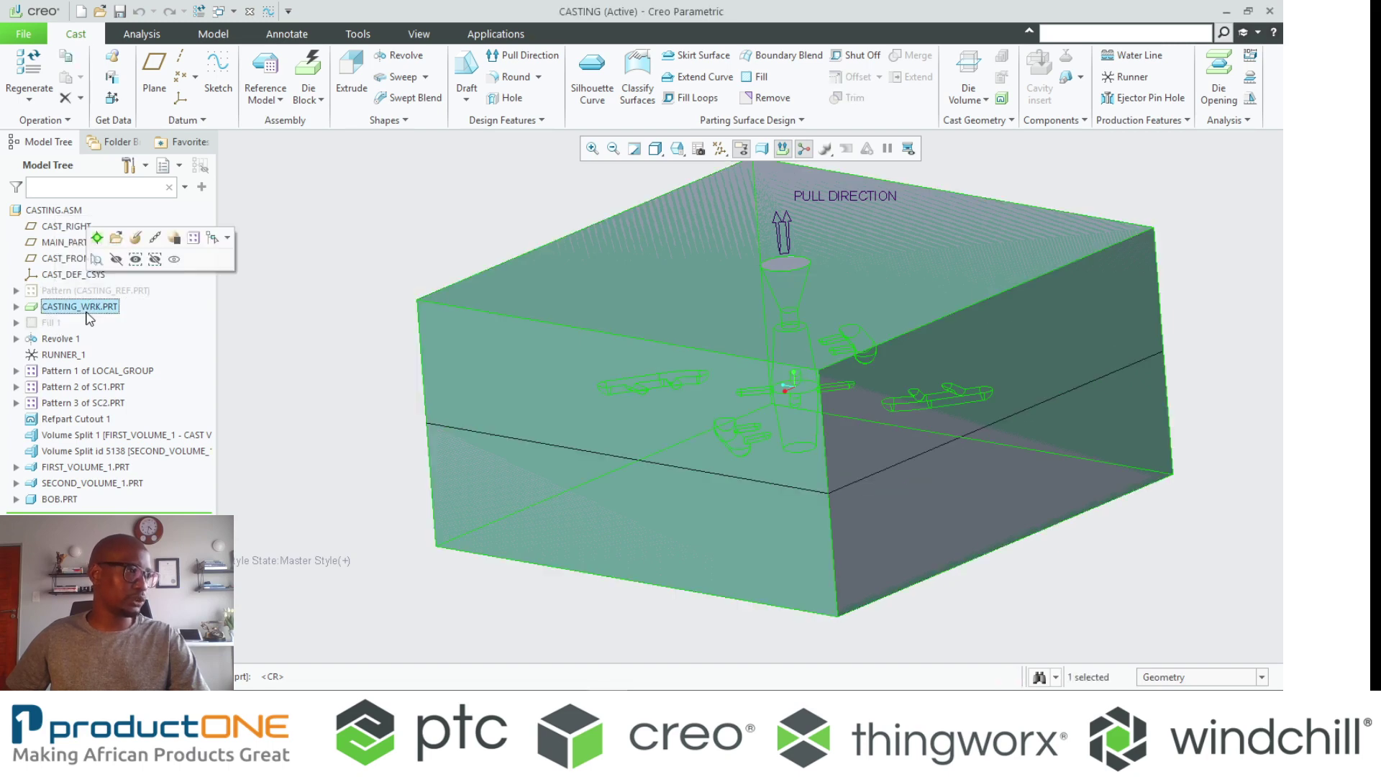
pyautogui.click(116, 259)
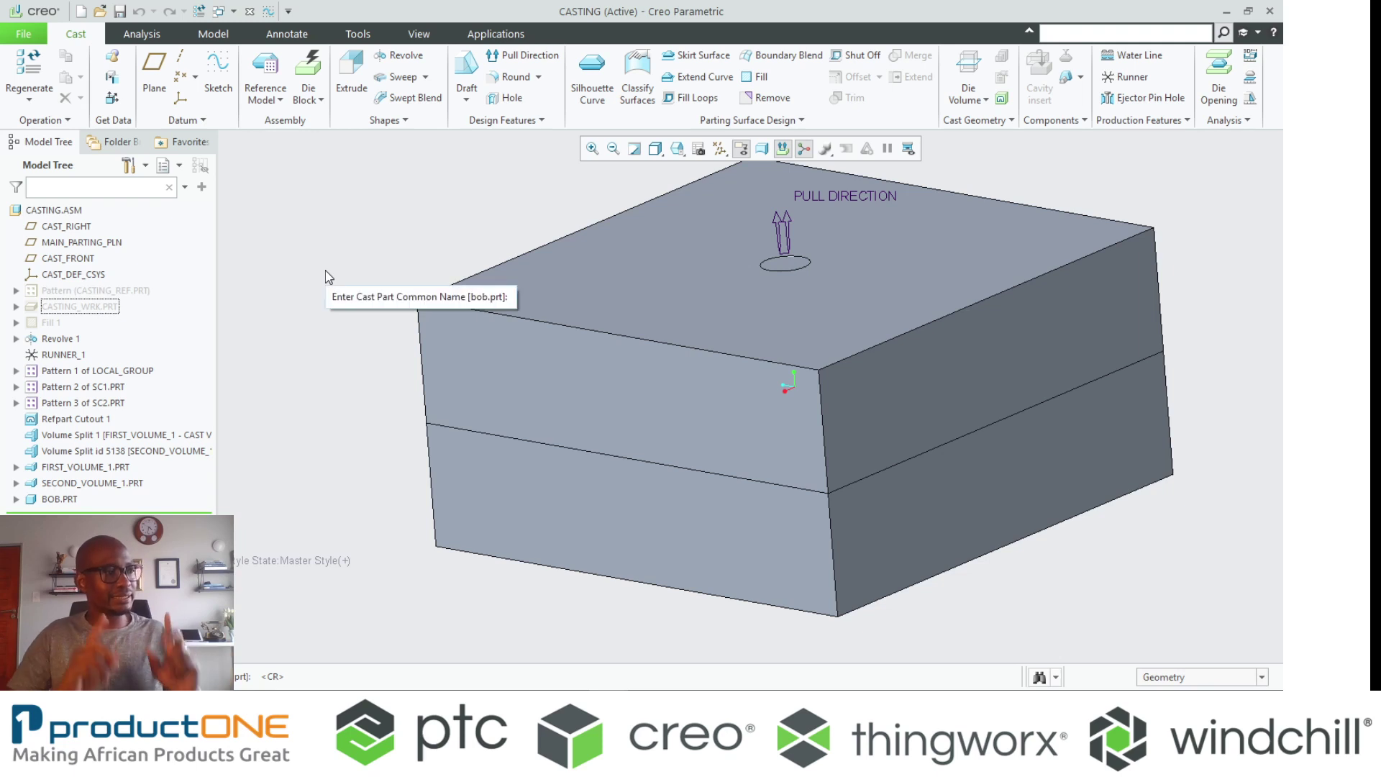
pyautogui.click(101, 371)
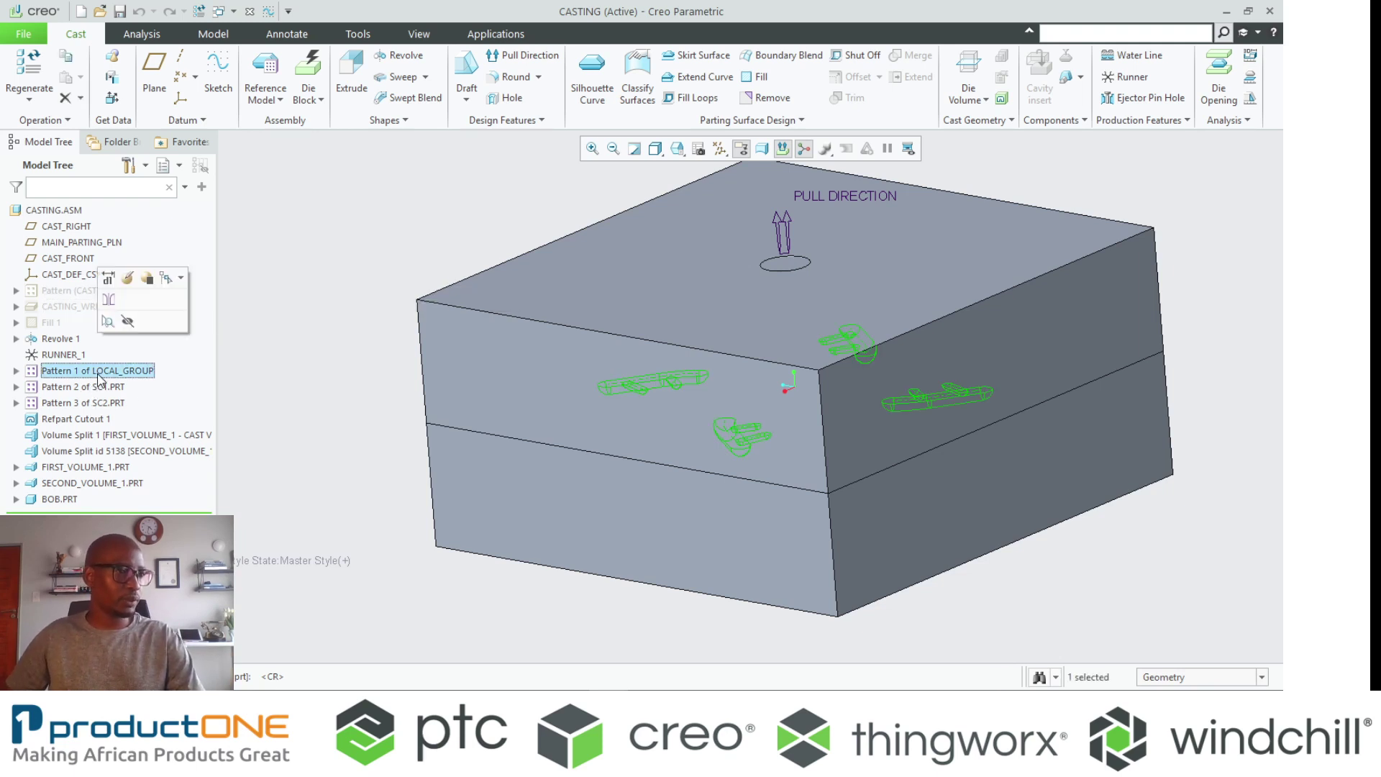
pyautogui.click(335, 246)
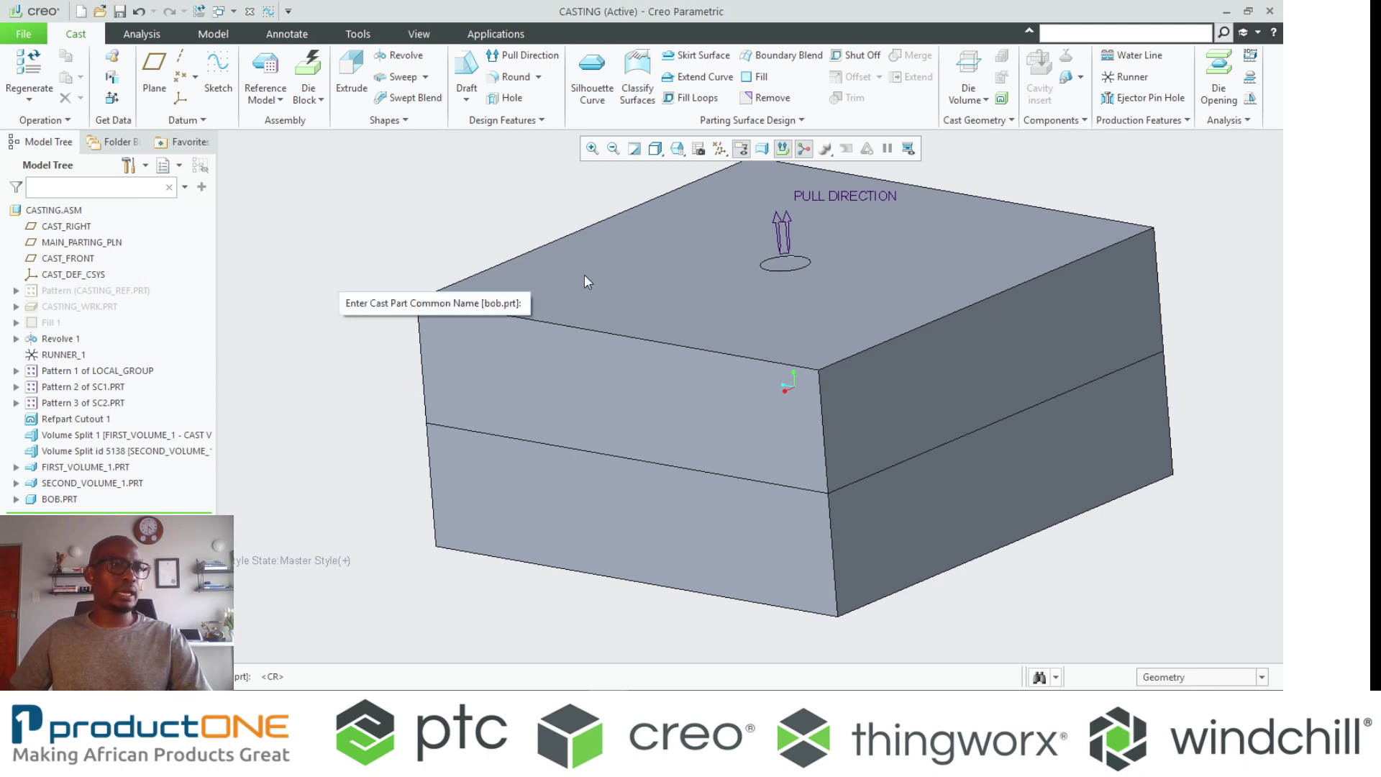
# Add a die-opening step moving one sand box 100 along the vertical block edge
pyautogui.click(1218, 79)
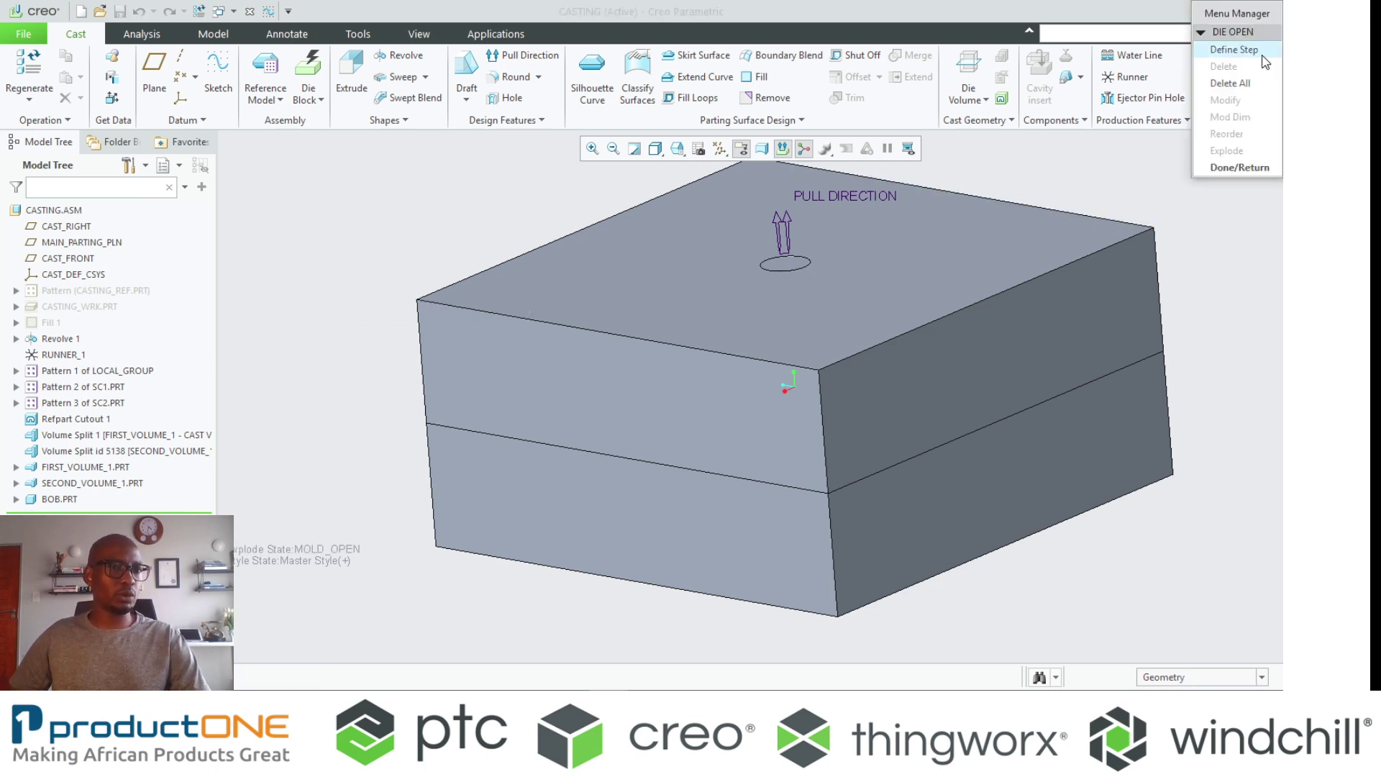
pyautogui.click(1251, 50)
pyautogui.click(1255, 84)
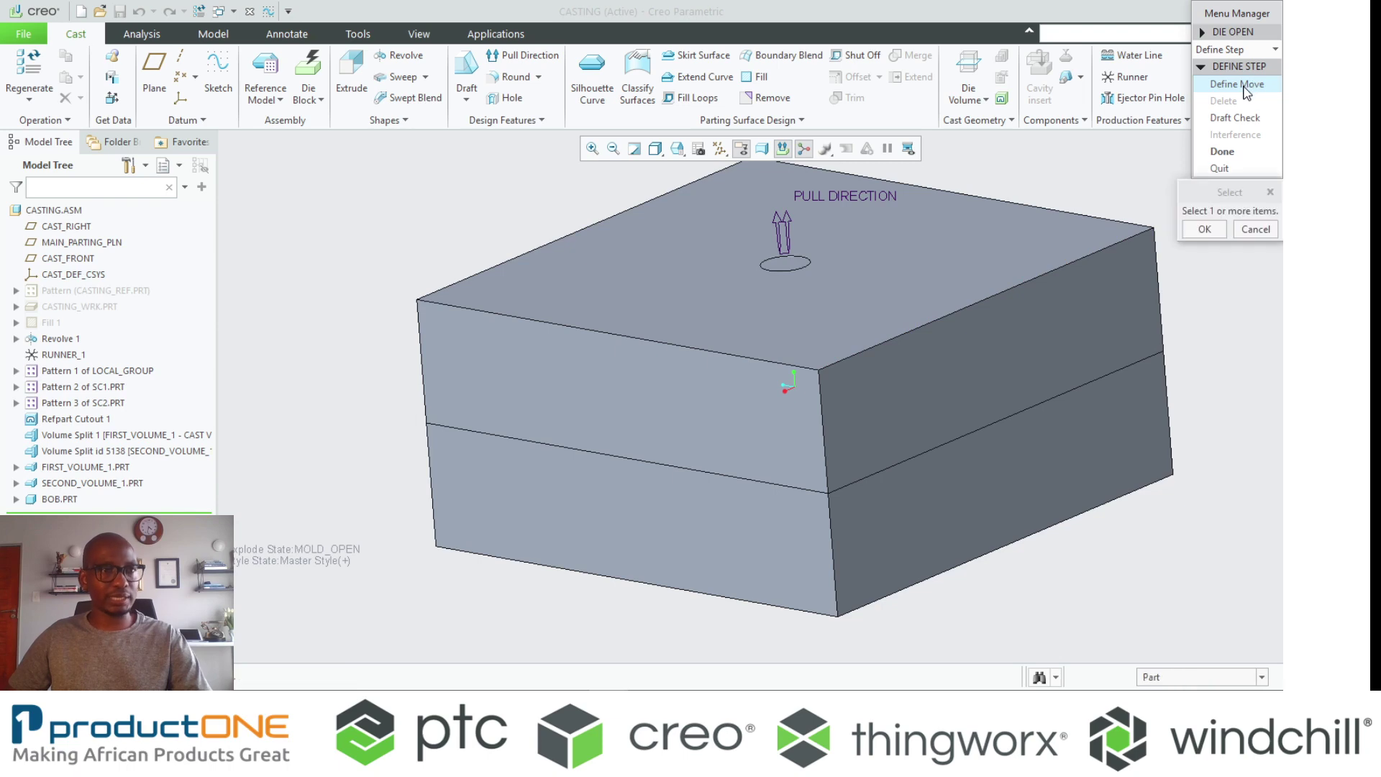
pyautogui.click(1161, 288)
pyautogui.write('100')
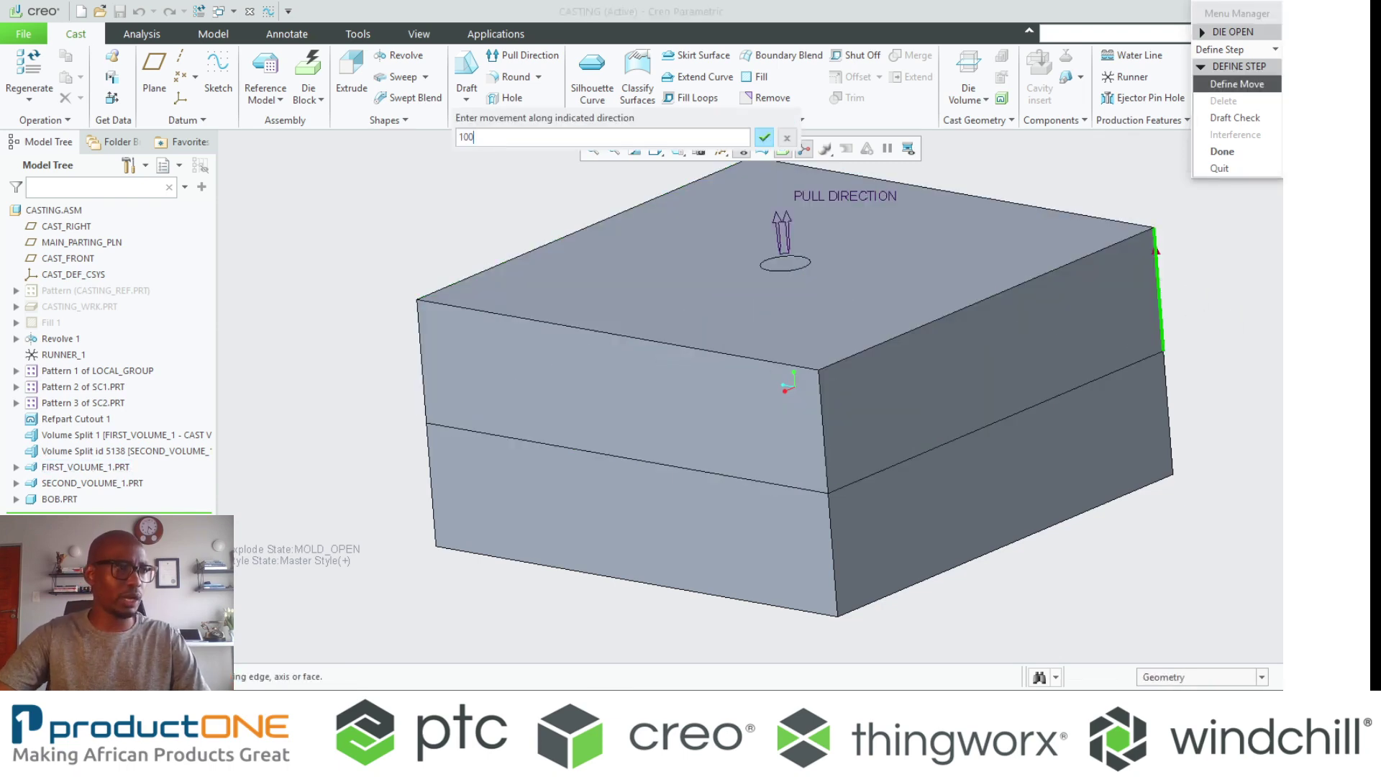
pyautogui.press('Return')
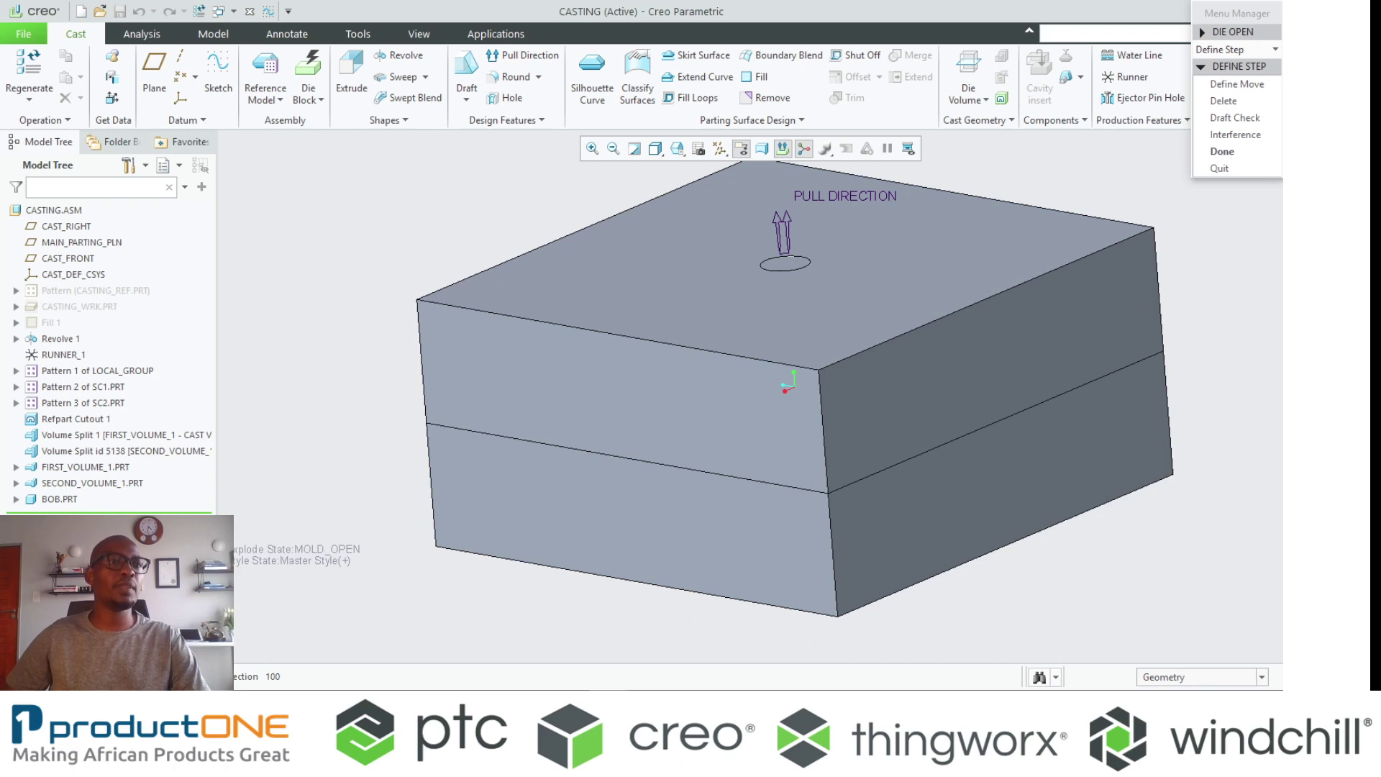
# Add a -100 move for the other box, play the opening, and finish the sequence
pyautogui.click(1246, 87)
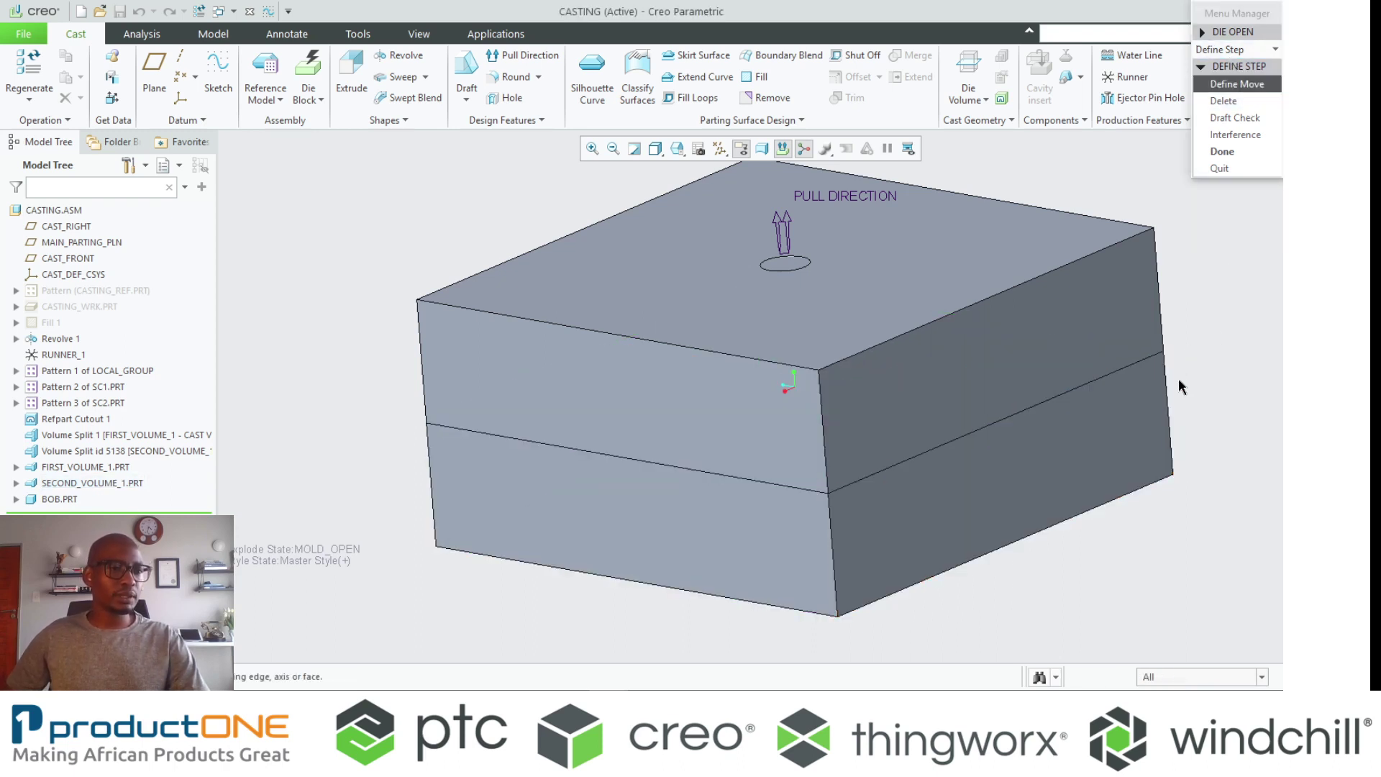
pyautogui.click(1169, 387)
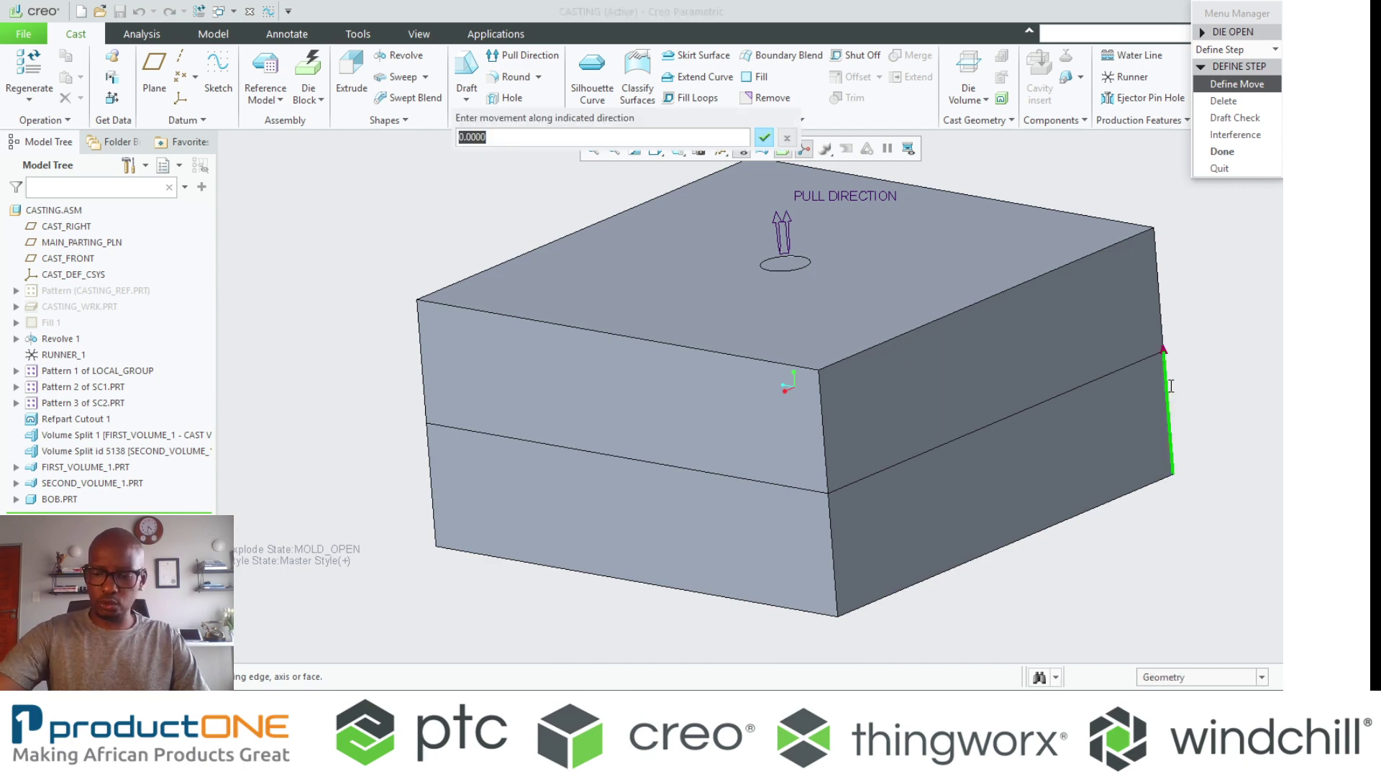
pyautogui.write('-1')
pyautogui.press('Return')
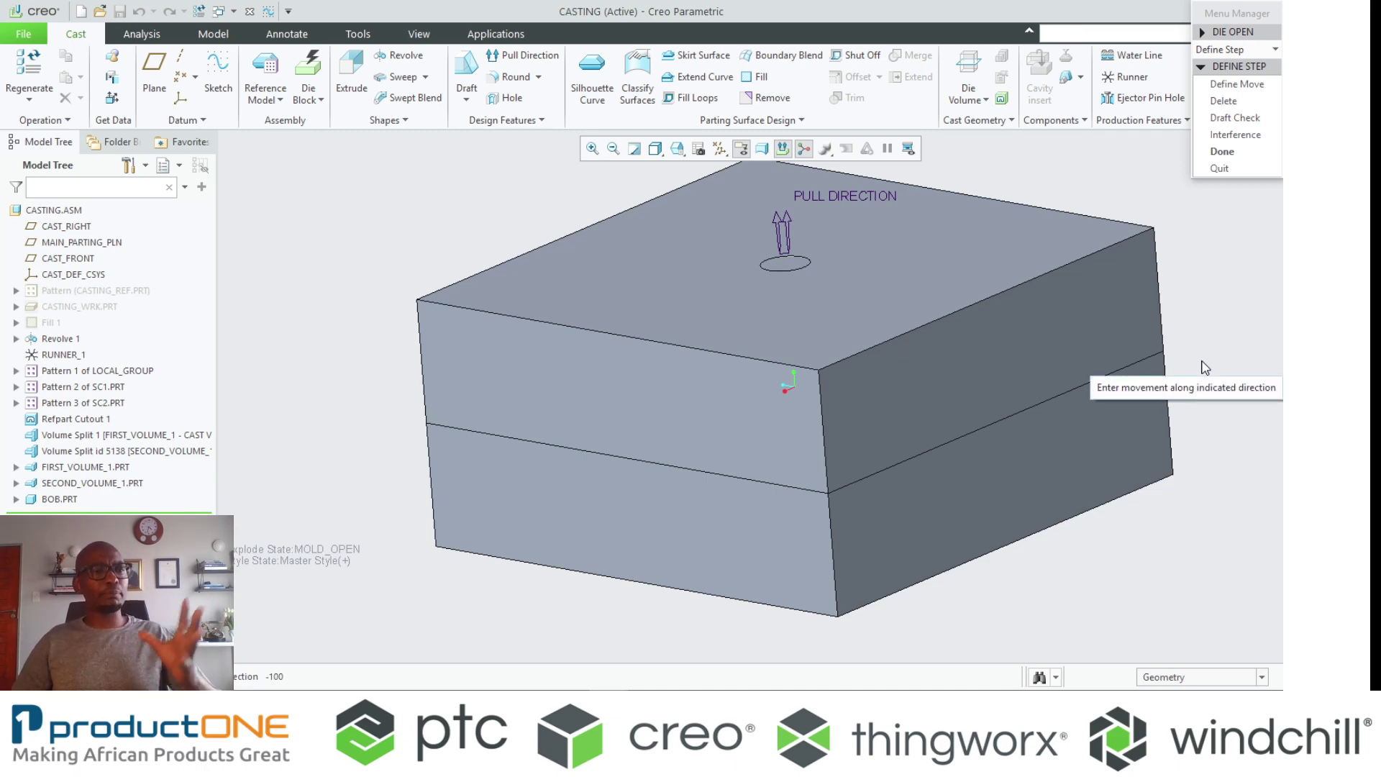
pyautogui.middleClick(1205, 368)
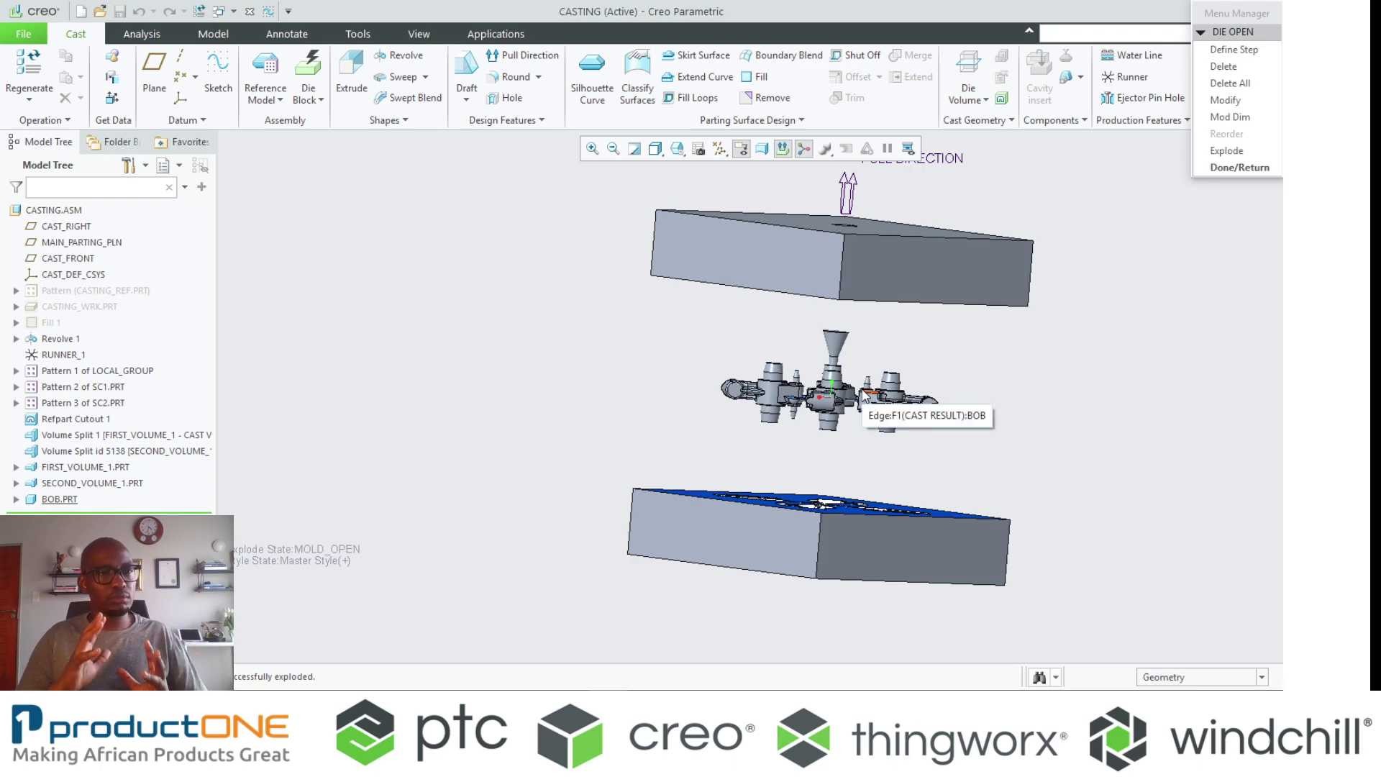
pyautogui.moveTo(863, 395); pyautogui.dragTo(935, 403, button='middle')
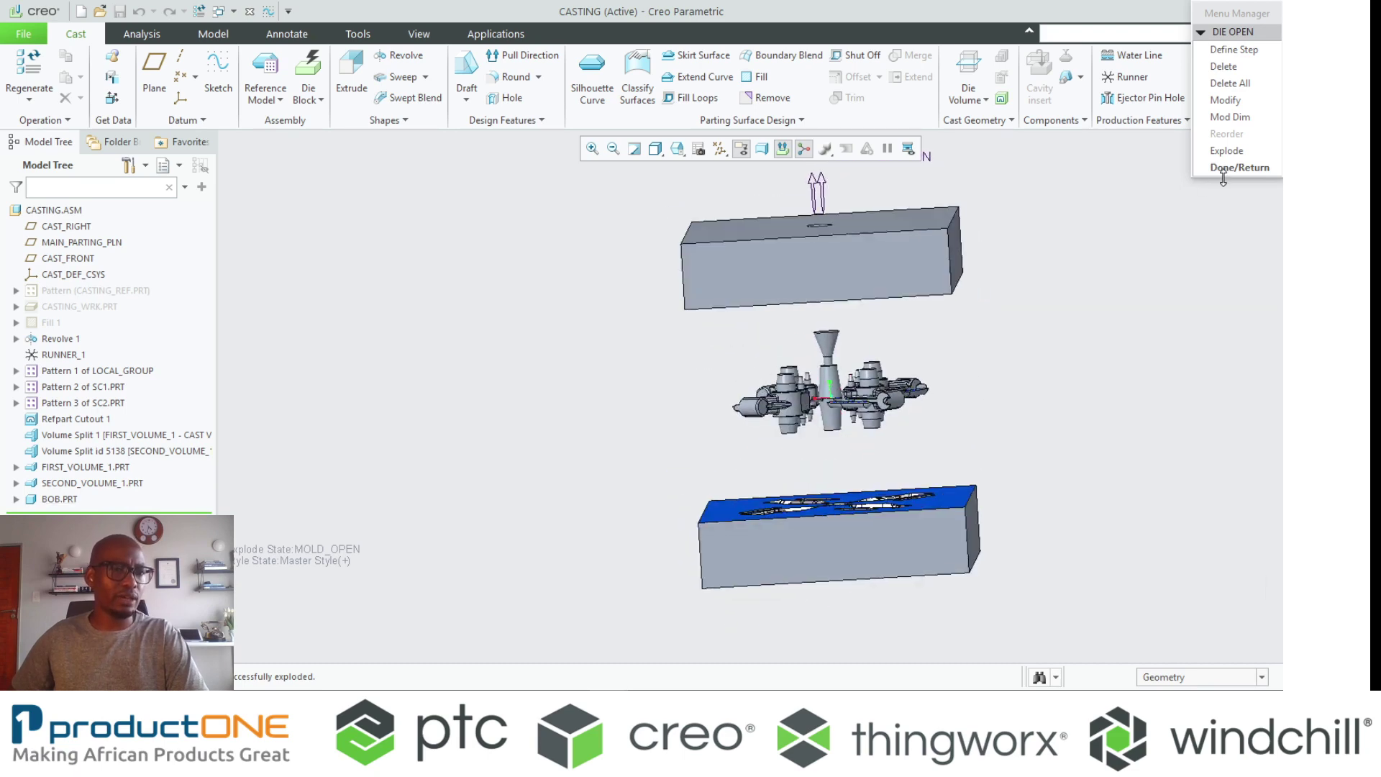
pyautogui.click(1224, 168)
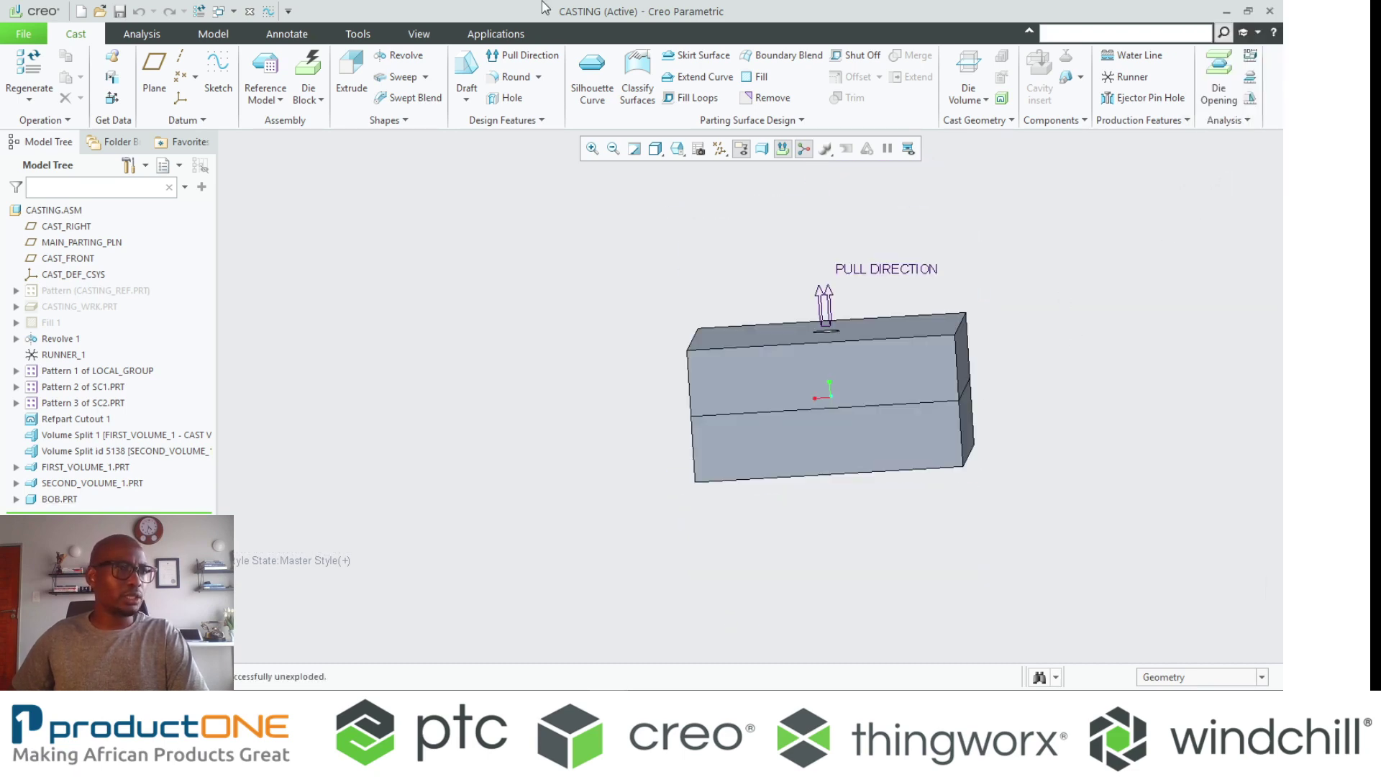
# Switch the mold to Exploded View from the View tab
pyautogui.click(419, 33)
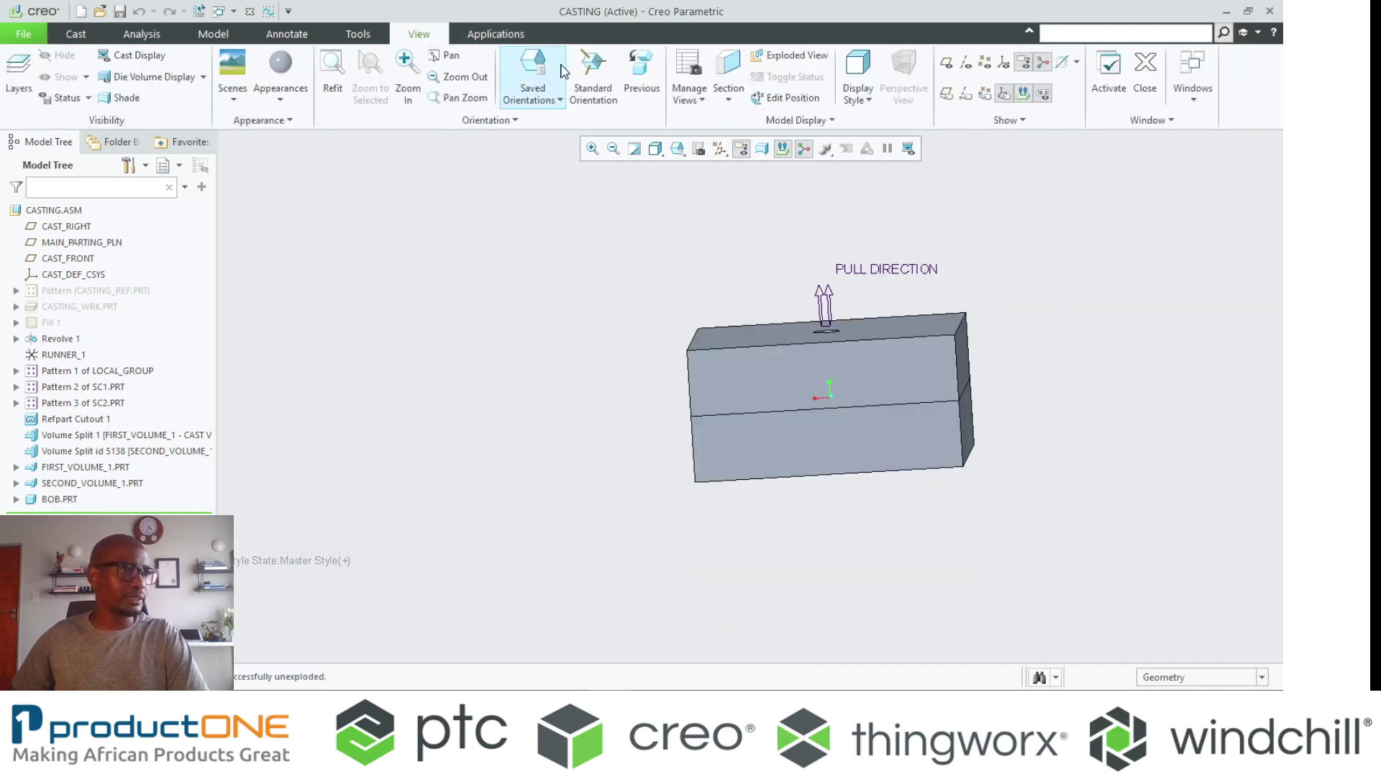
pyautogui.click(789, 55)
pyautogui.moveTo(824, 570); pyautogui.dragTo(874, 544, button='middle')
pyautogui.scroll(4, 796, 395)
pyautogui.scroll(-5, 797, 395)
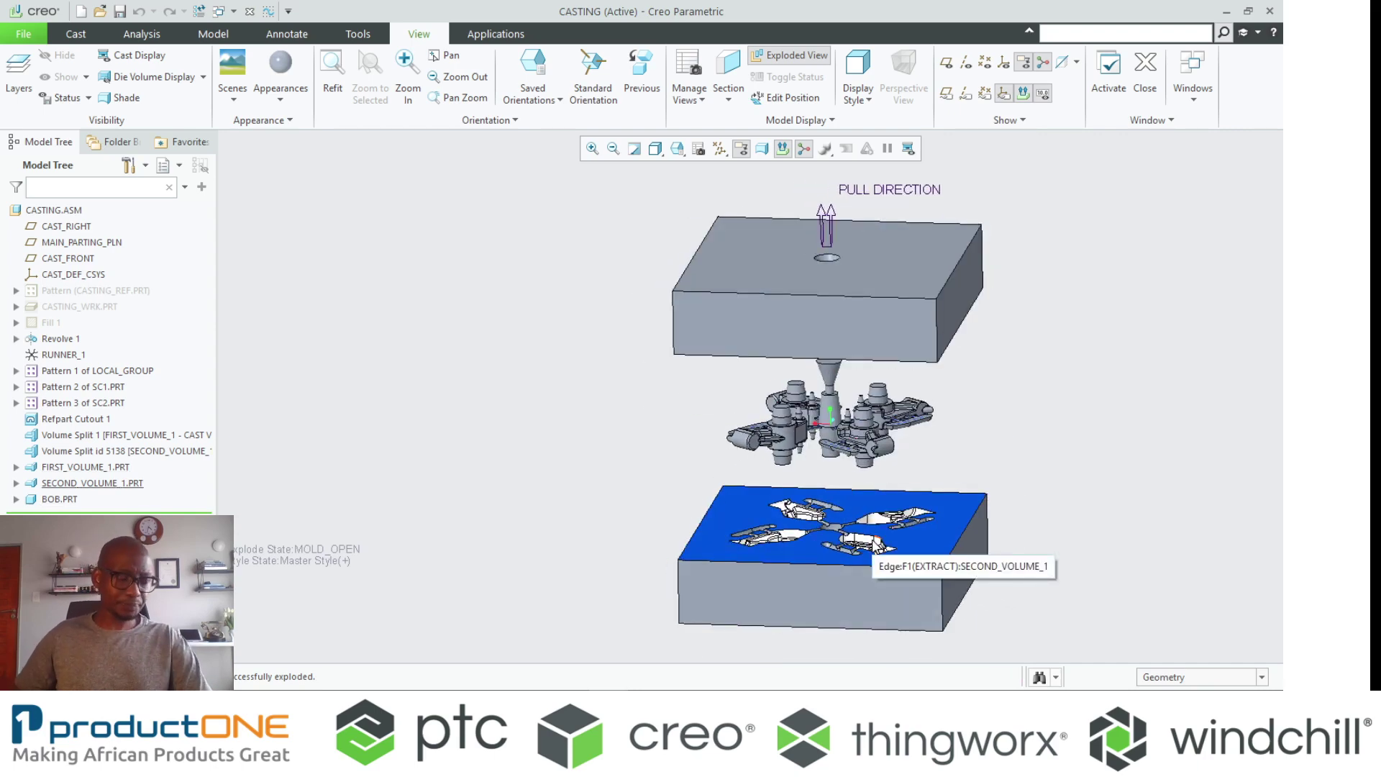
# Edit the explode positions, dragging four sand cores down below the casting
pyautogui.click(785, 97)
pyautogui.scroll(3, 862, 460)
pyautogui.click(863, 462)
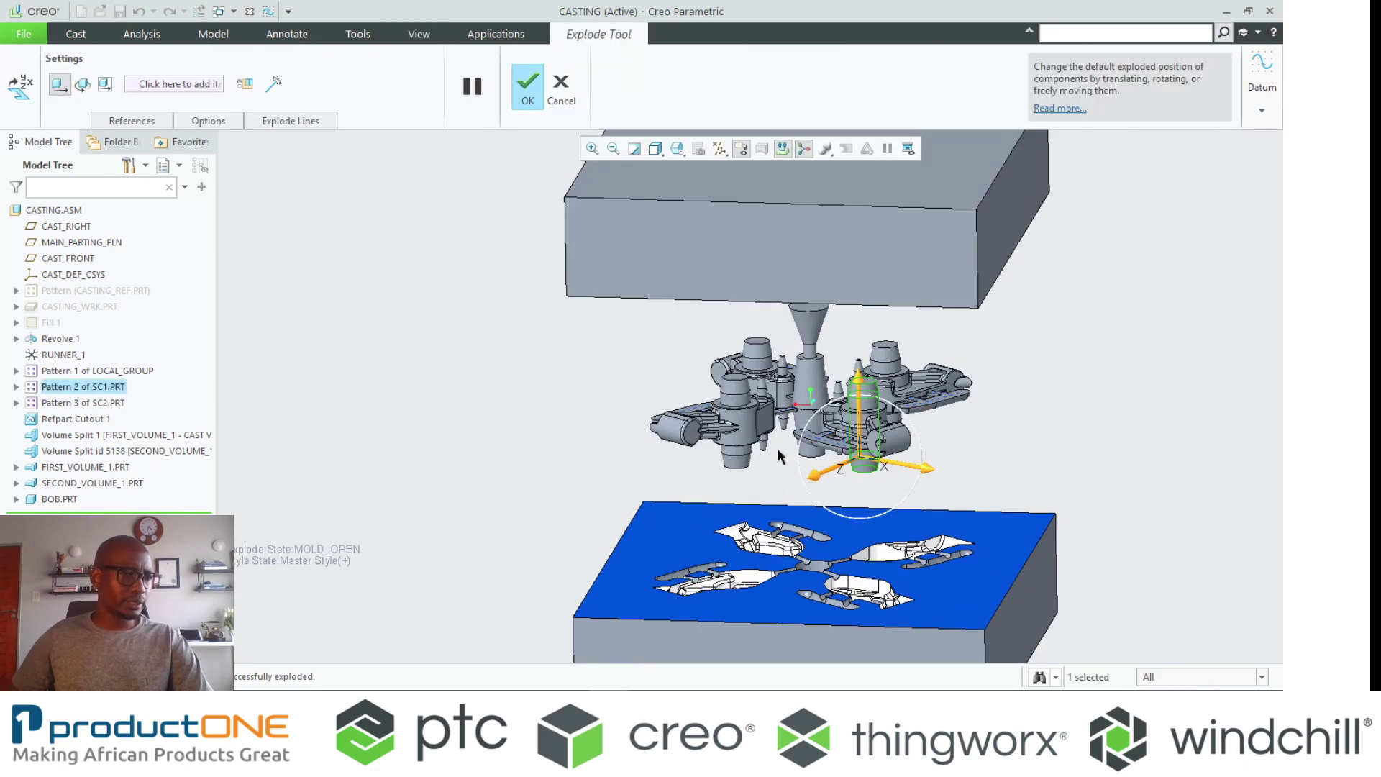
pyautogui.keyDown('ctrl'); pyautogui.click(735, 424); pyautogui.keyUp('ctrl')
pyautogui.keyDown('ctrl'); pyautogui.click(771, 356); pyautogui.keyUp('ctrl')
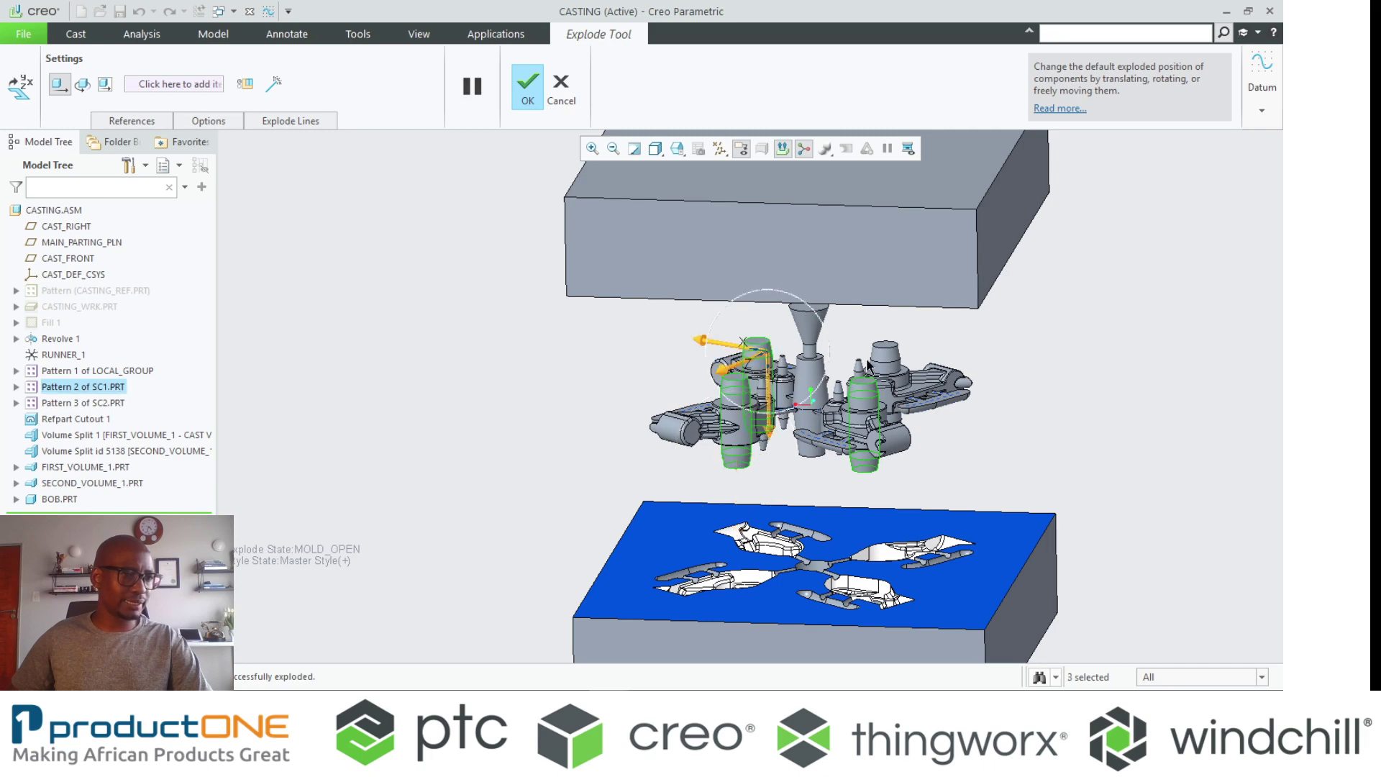
pyautogui.keyDown('ctrl'); pyautogui.click(882, 352); pyautogui.keyUp('ctrl')
pyautogui.moveTo(880, 271); pyautogui.dragTo(880, 375)
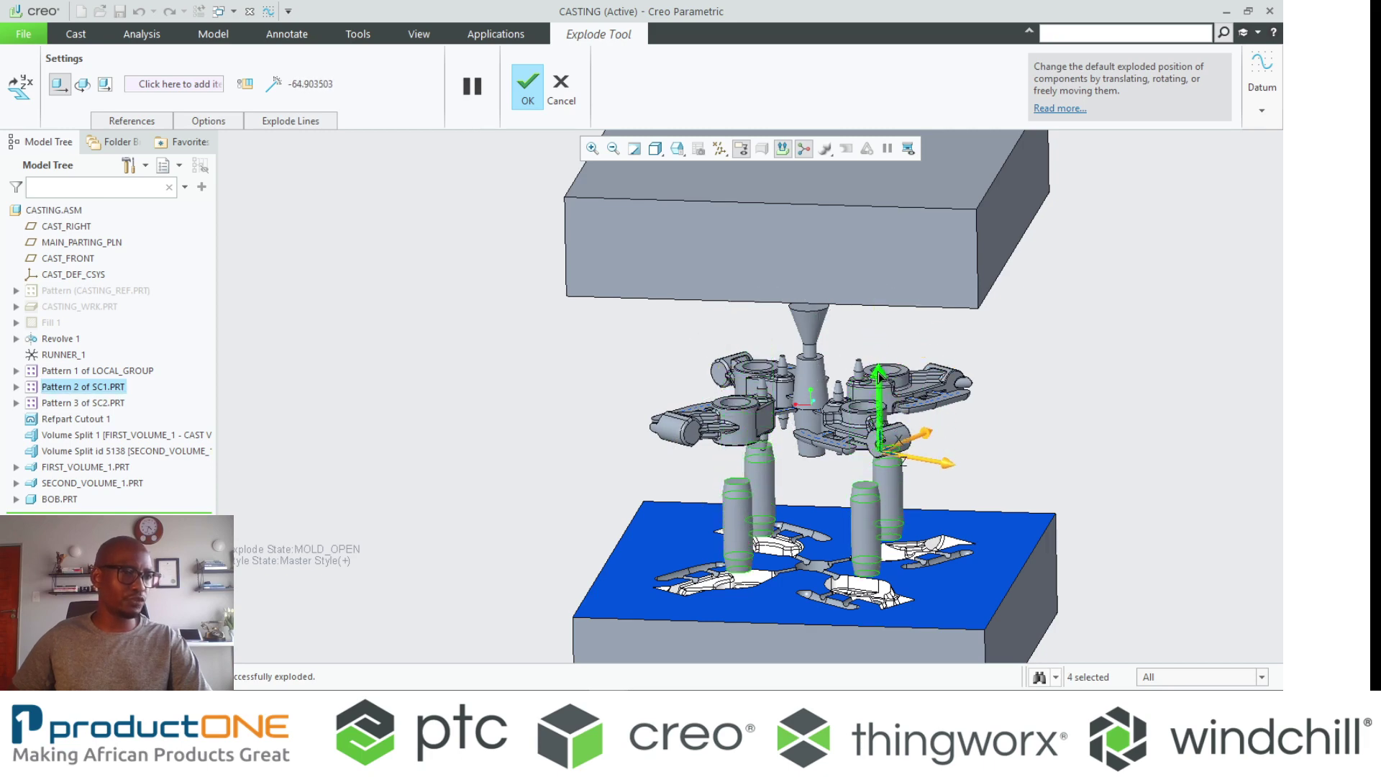
# Raise the SC2 pin cores up beneath the top box
pyautogui.click(779, 361)
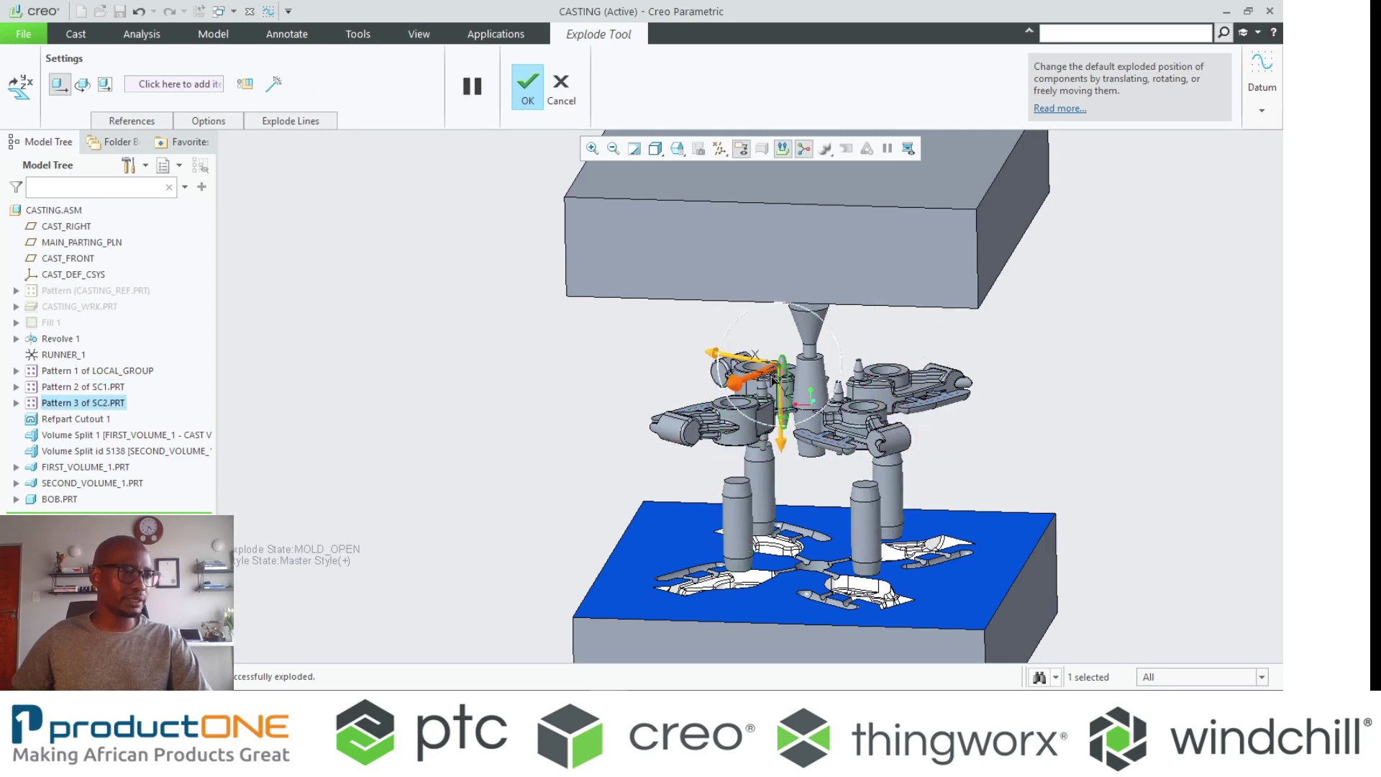
pyautogui.keyDown('ctrl'); pyautogui.click(863, 372); pyautogui.keyUp('ctrl')
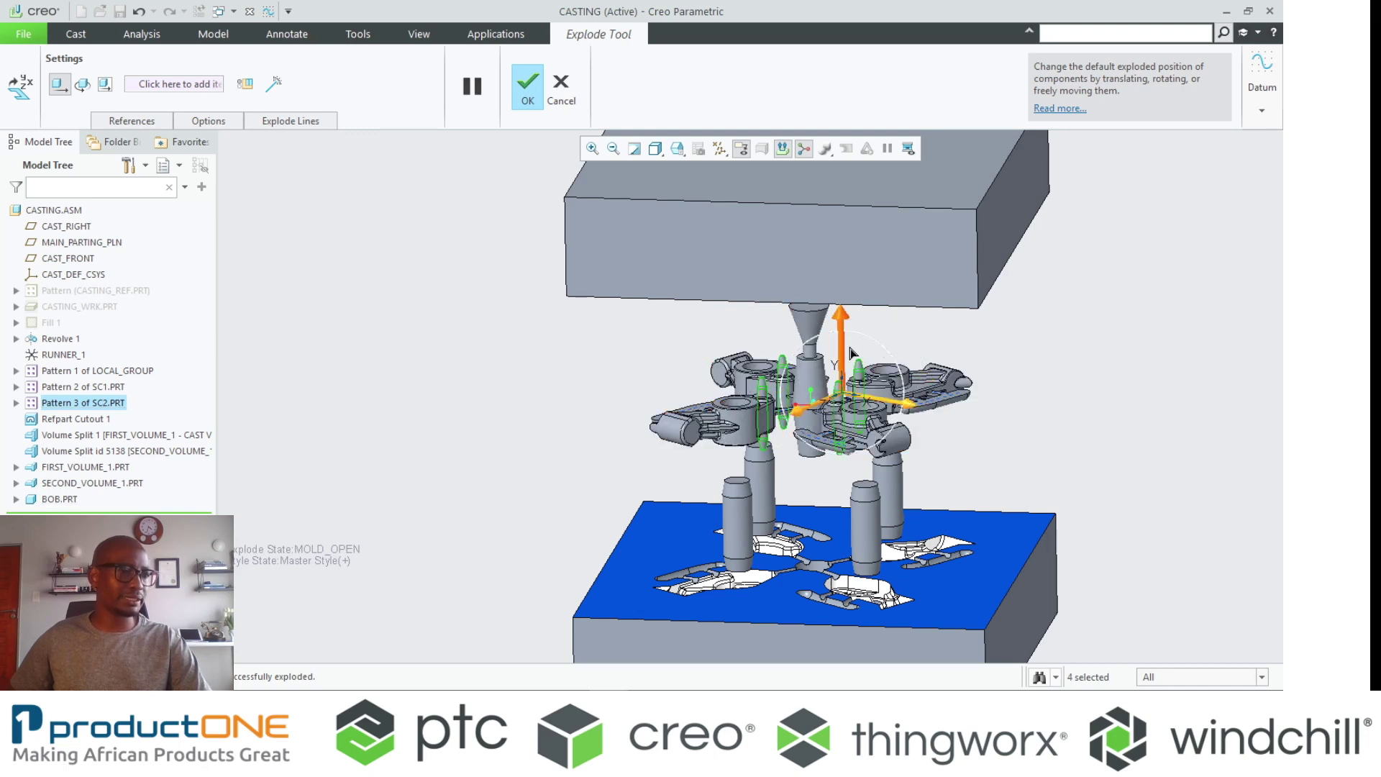
pyautogui.moveTo(850, 353); pyautogui.dragTo(849, 287)
# Accept the new exploded positions and apply a dark appearance to the mold parts
pyautogui.middleClick(987, 404)
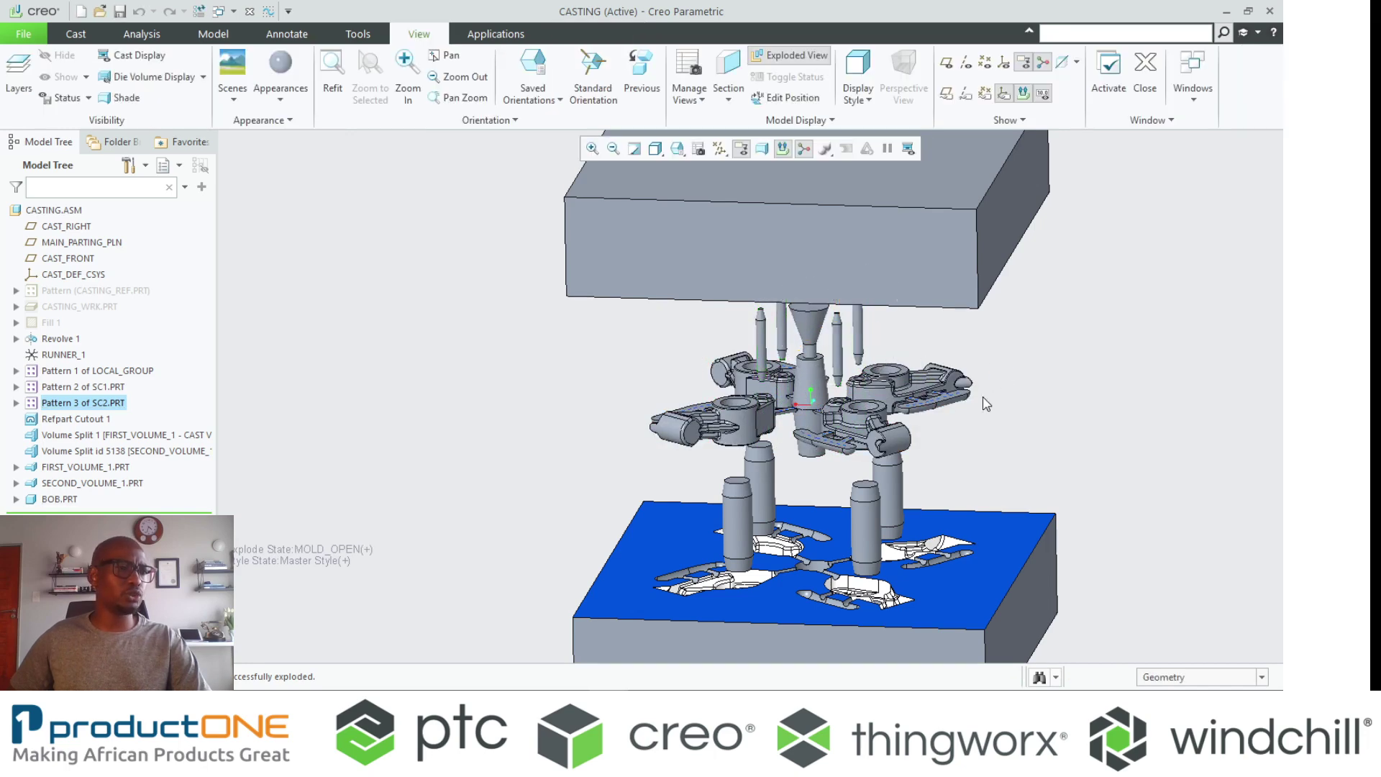
pyautogui.moveTo(987, 405)
pyautogui.mouseDown(button='middle')
pyautogui.moveTo(999, 376)
pyautogui.moveTo(996, 403)
pyautogui.mouseUp(button='middle')
pyautogui.click(1007, 360)
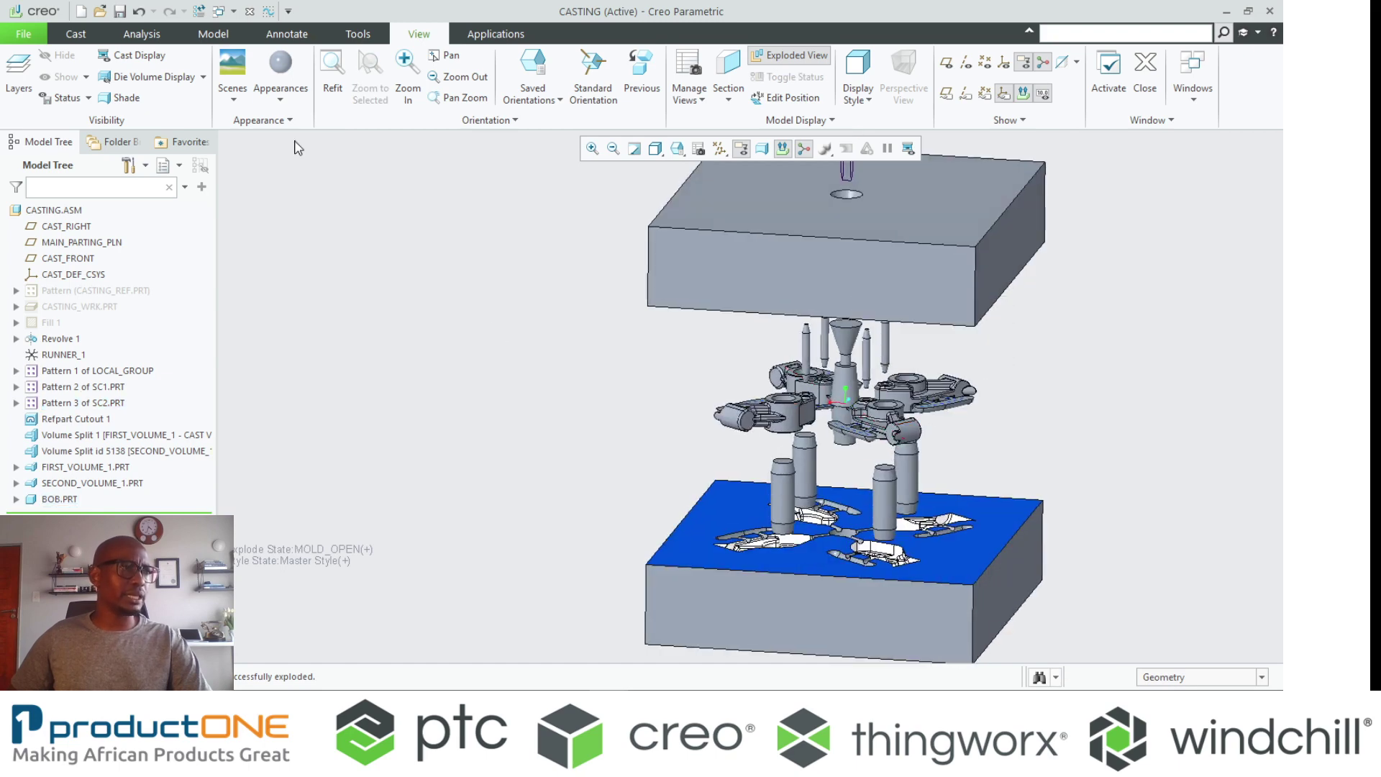
pyautogui.click(281, 92)
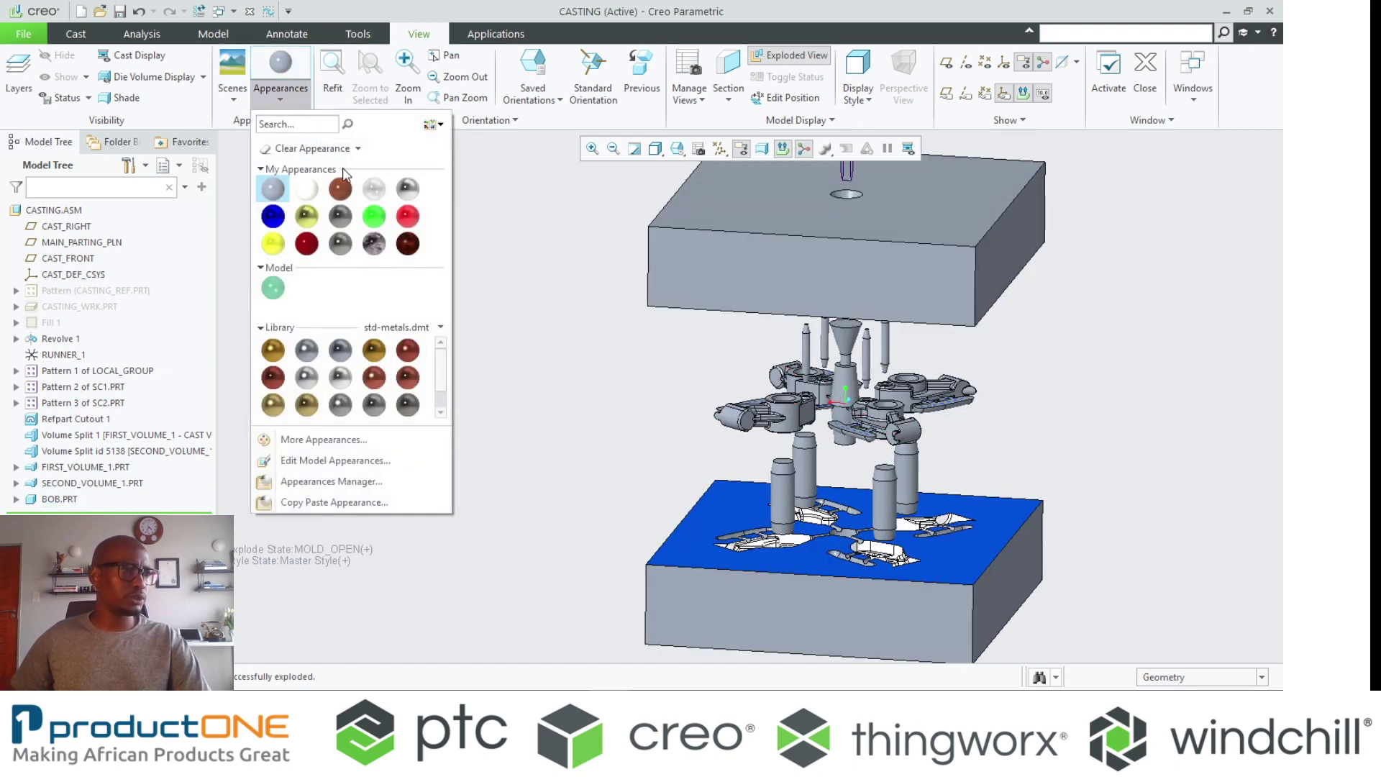
pyautogui.click(407, 188)
pyautogui.middleClick(592, 389)
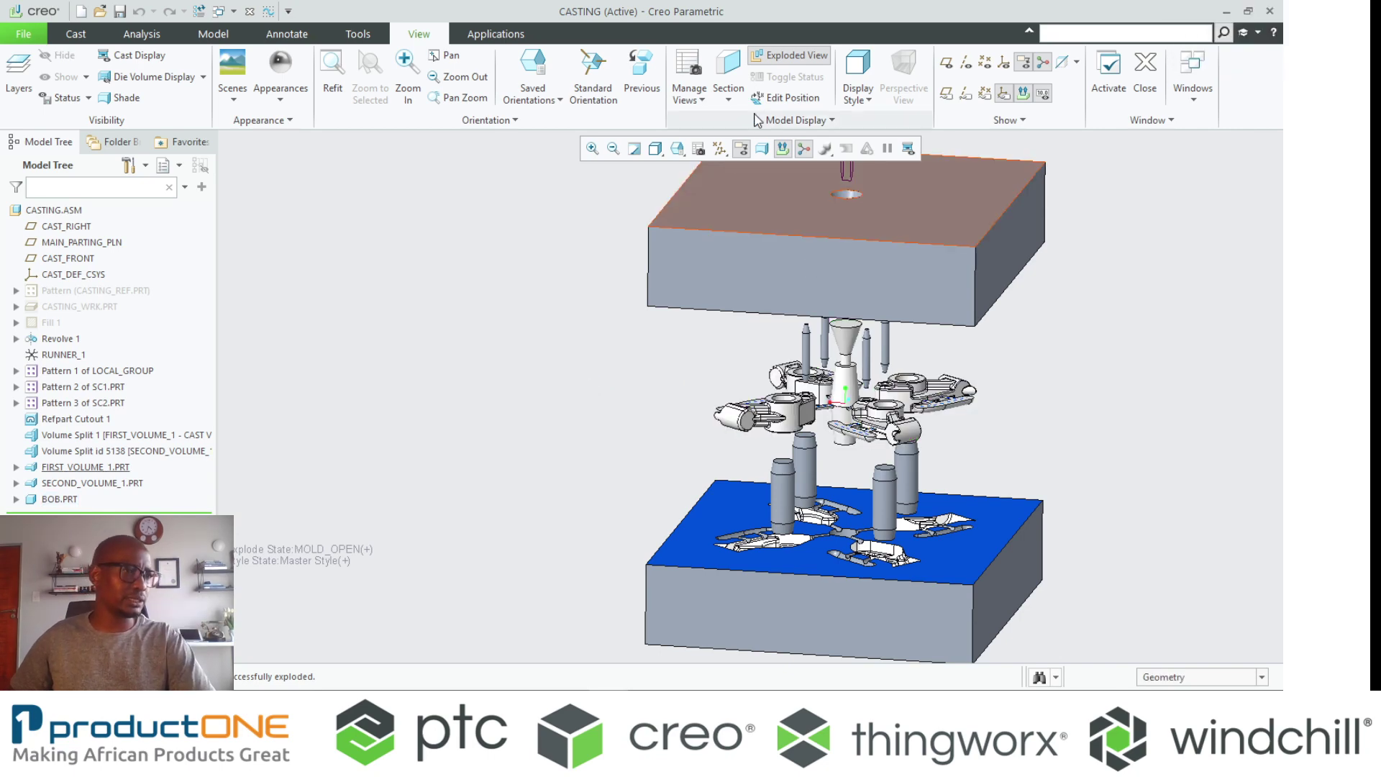
# Switch the display style to Shading With Reflections, then to Shading With Edges
pyautogui.click(654, 148)
pyautogui.click(691, 168)
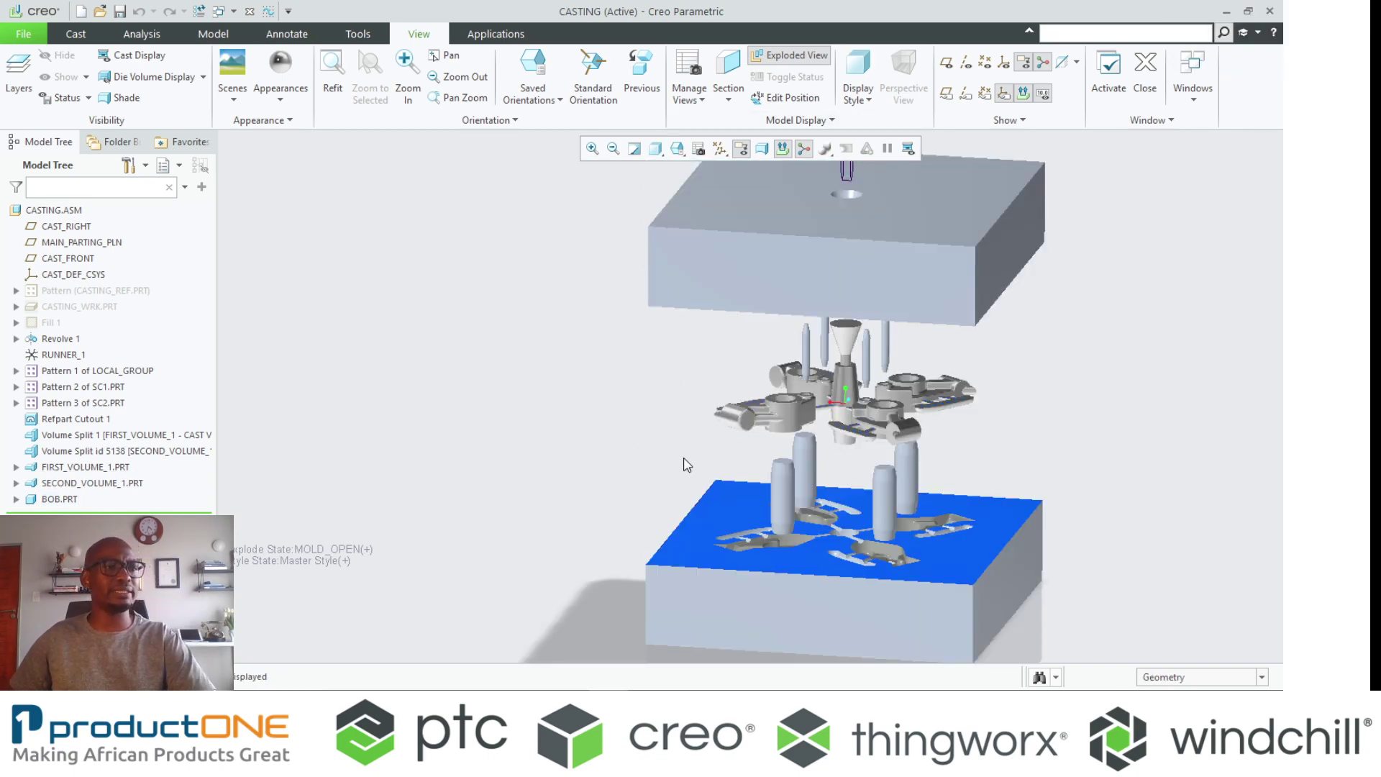
pyautogui.scroll(5, 662, 472)
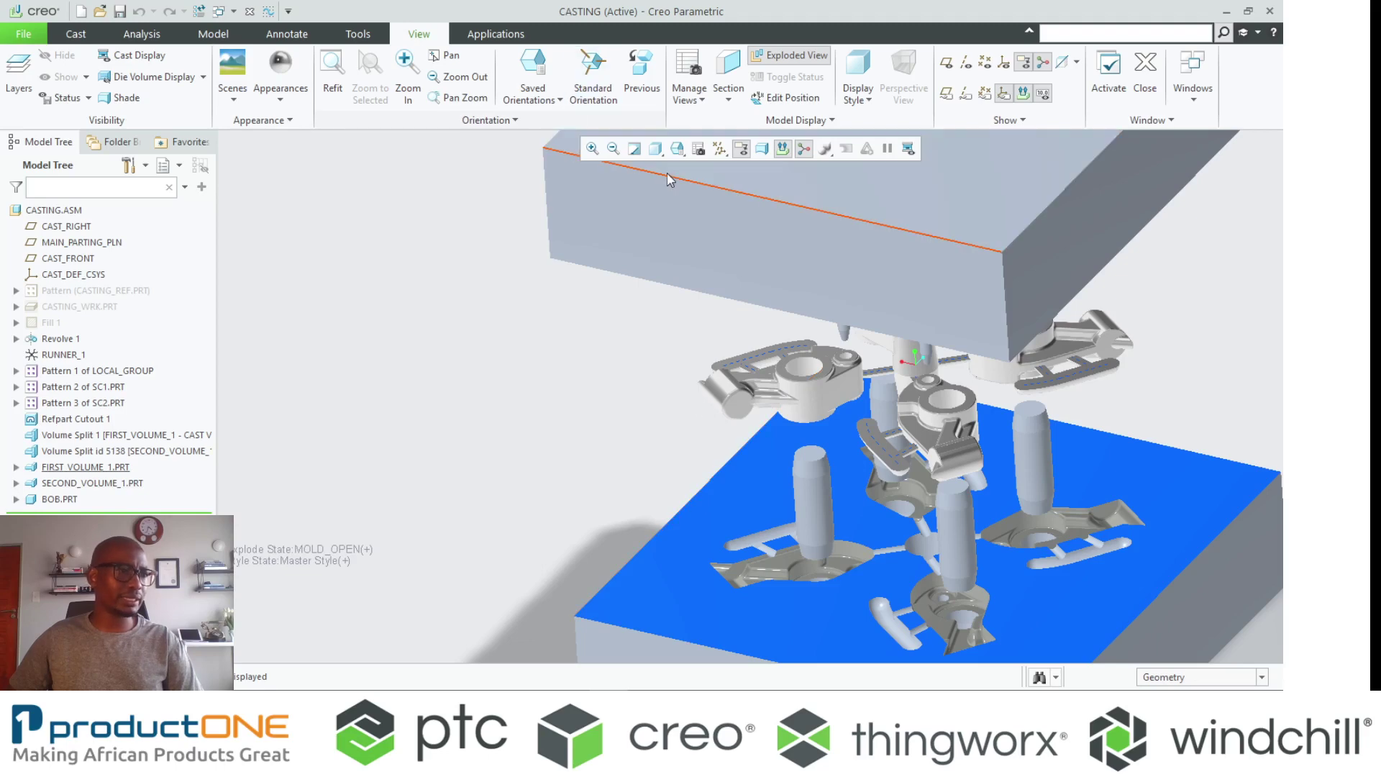
pyautogui.click(655, 149)
pyautogui.click(679, 187)
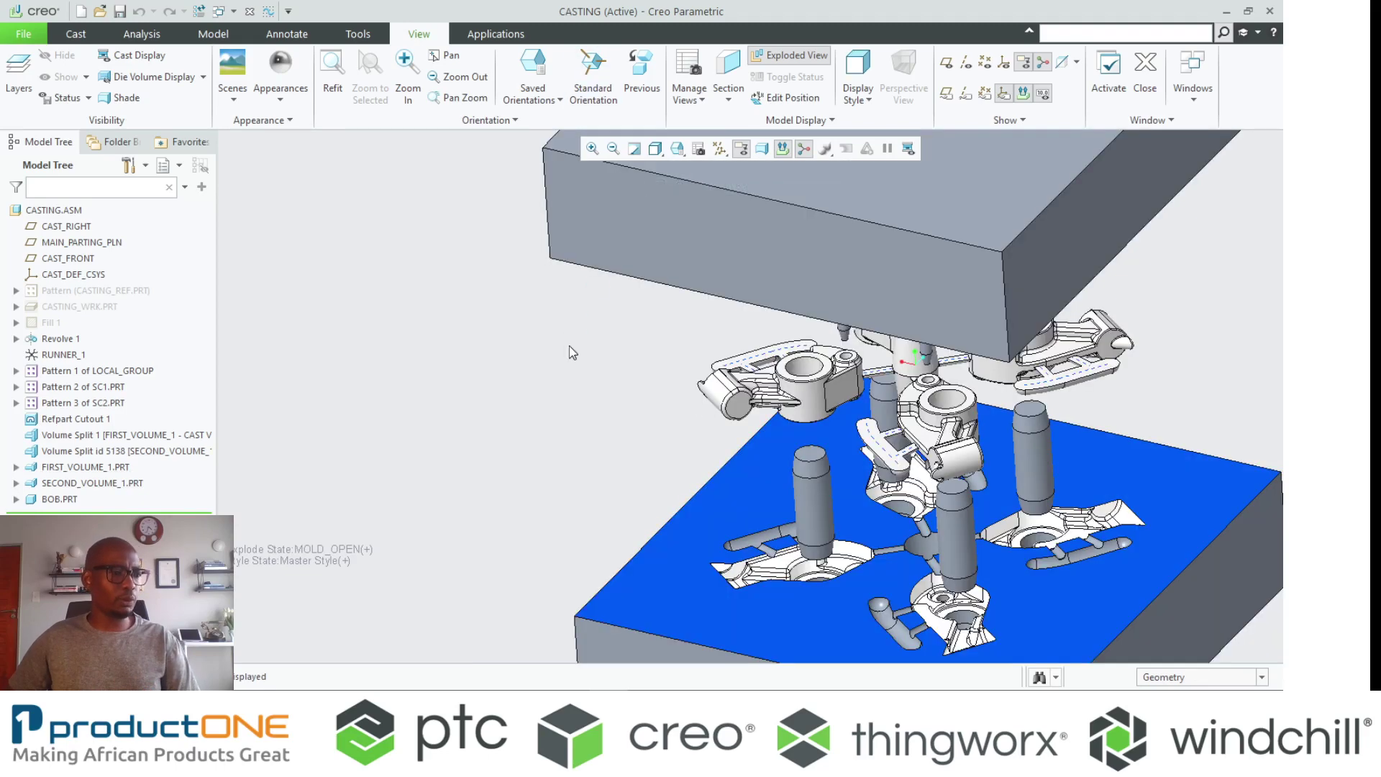